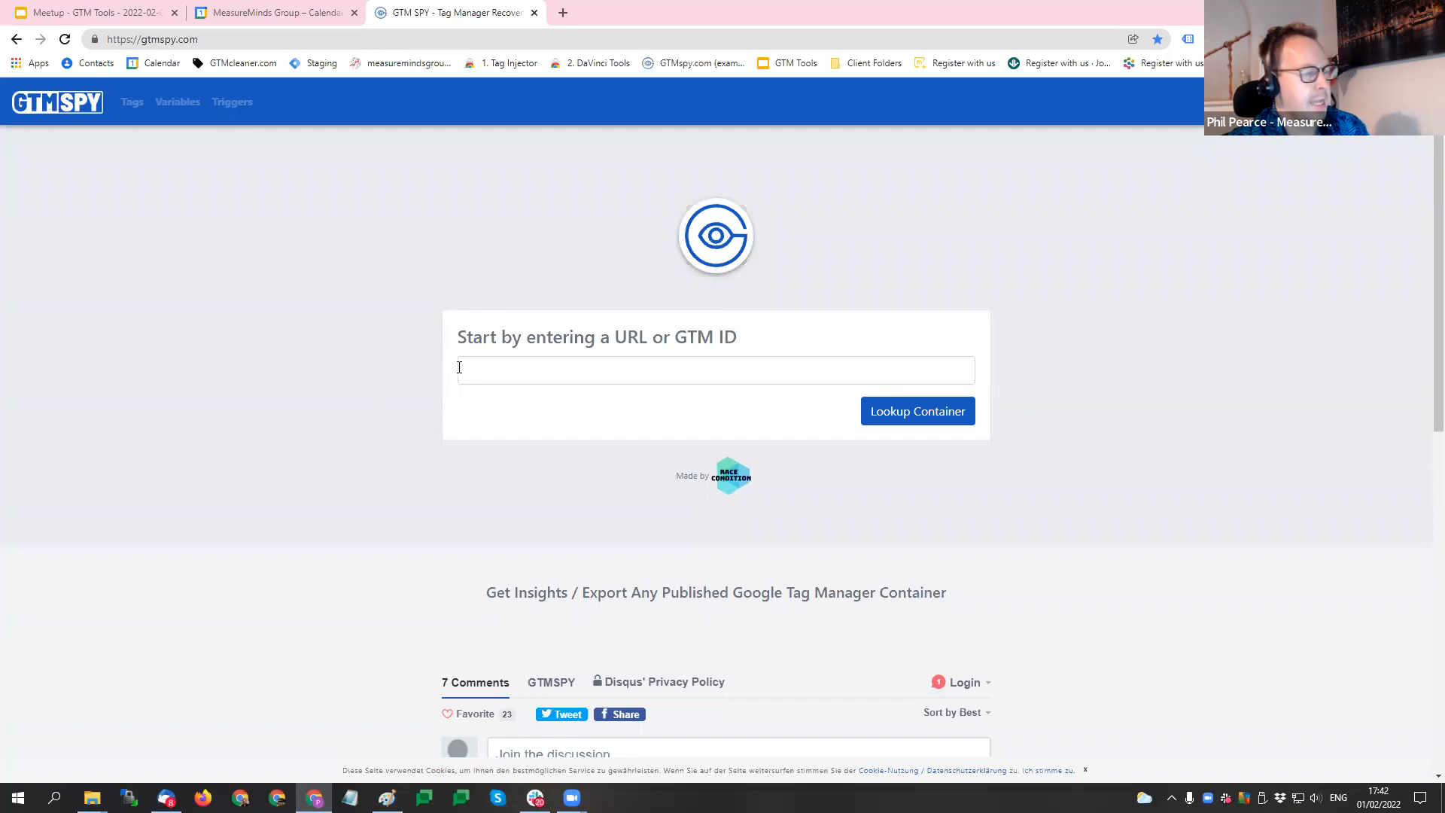
- Open measuremindsgroup.com in a new tab and review its detected tags with Tag Assistant Legacy
left_click(512, 372)
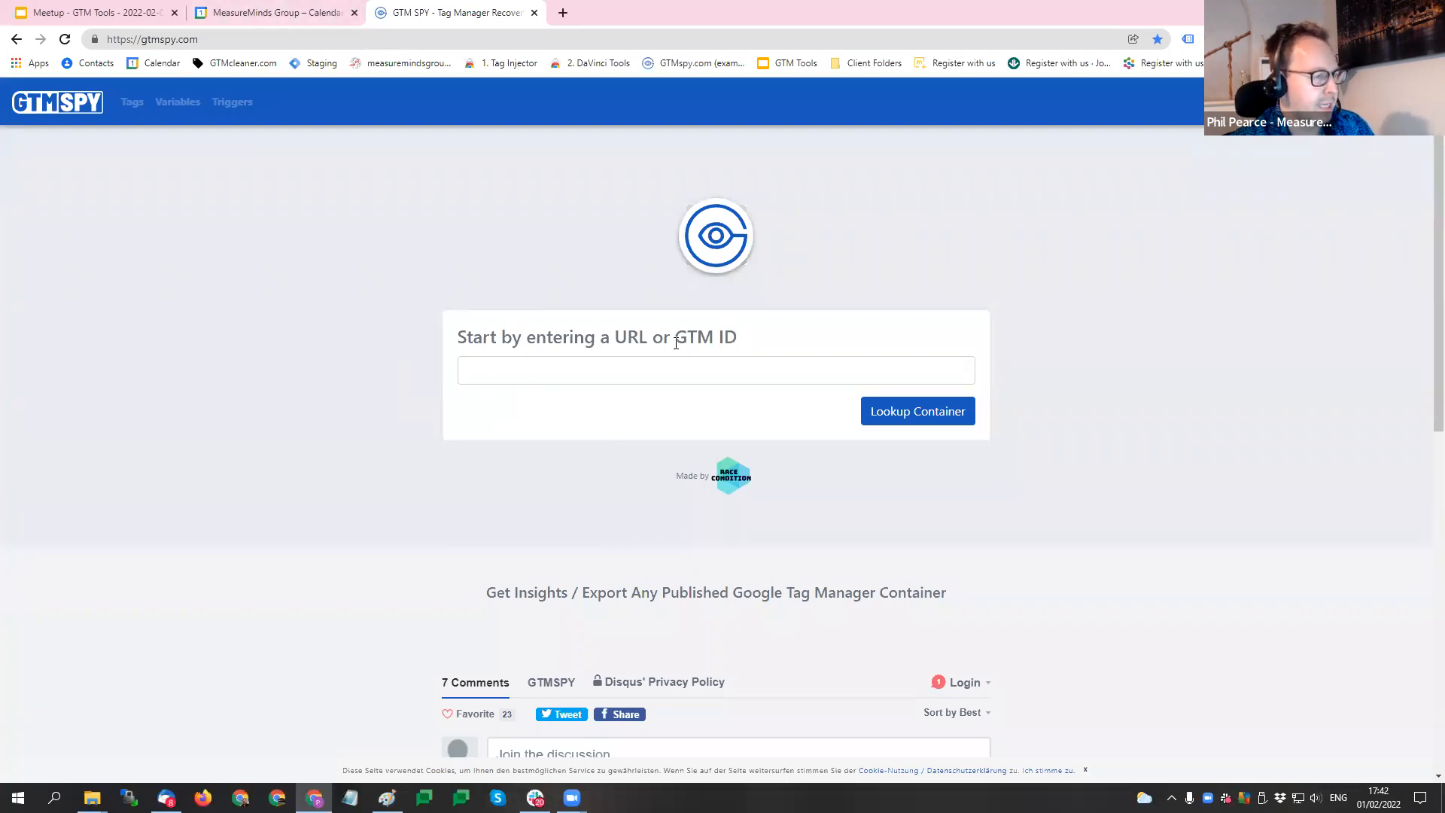
left_click(563, 13)
left_click(403, 65)
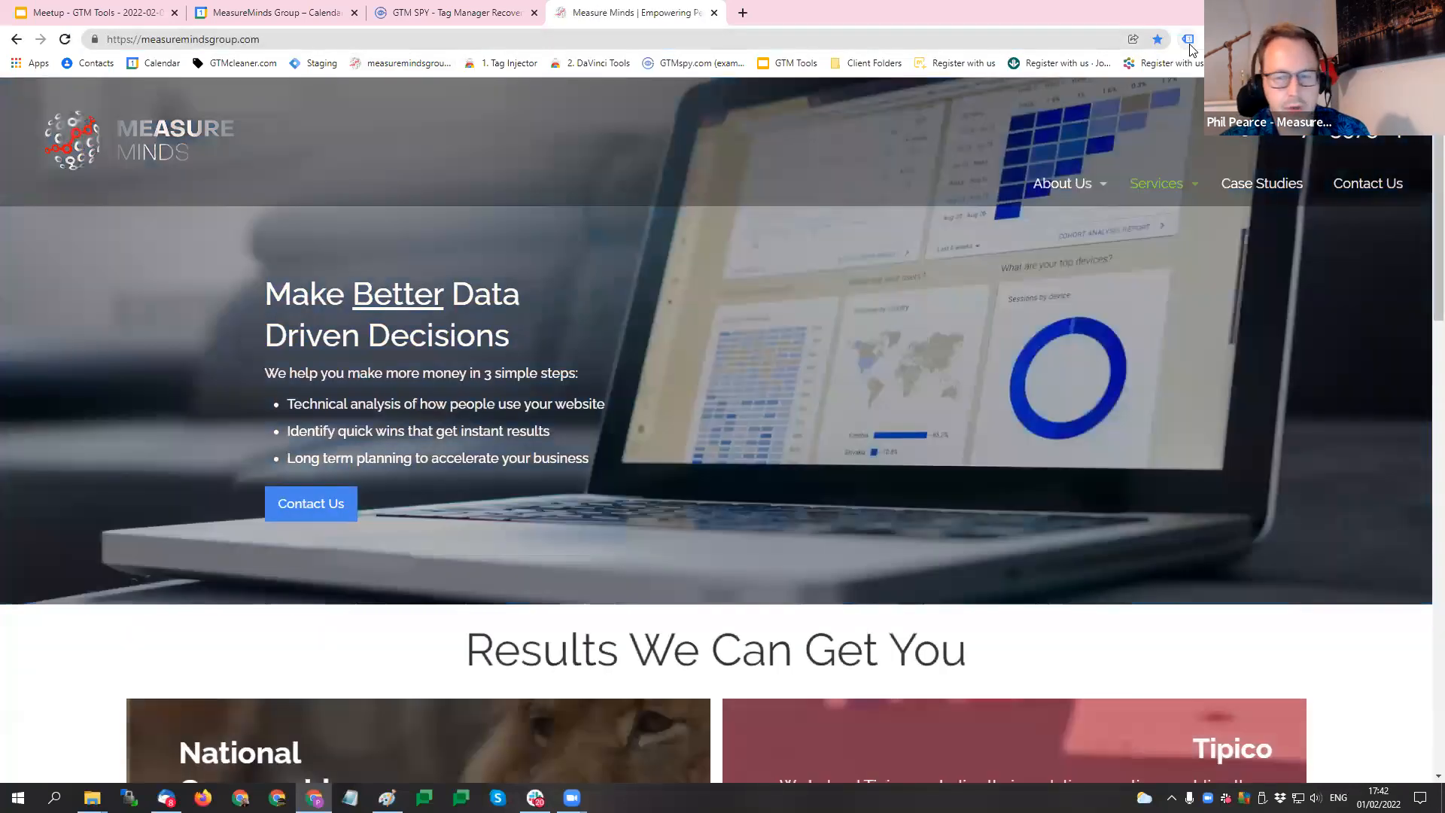
left_click(1190, 36)
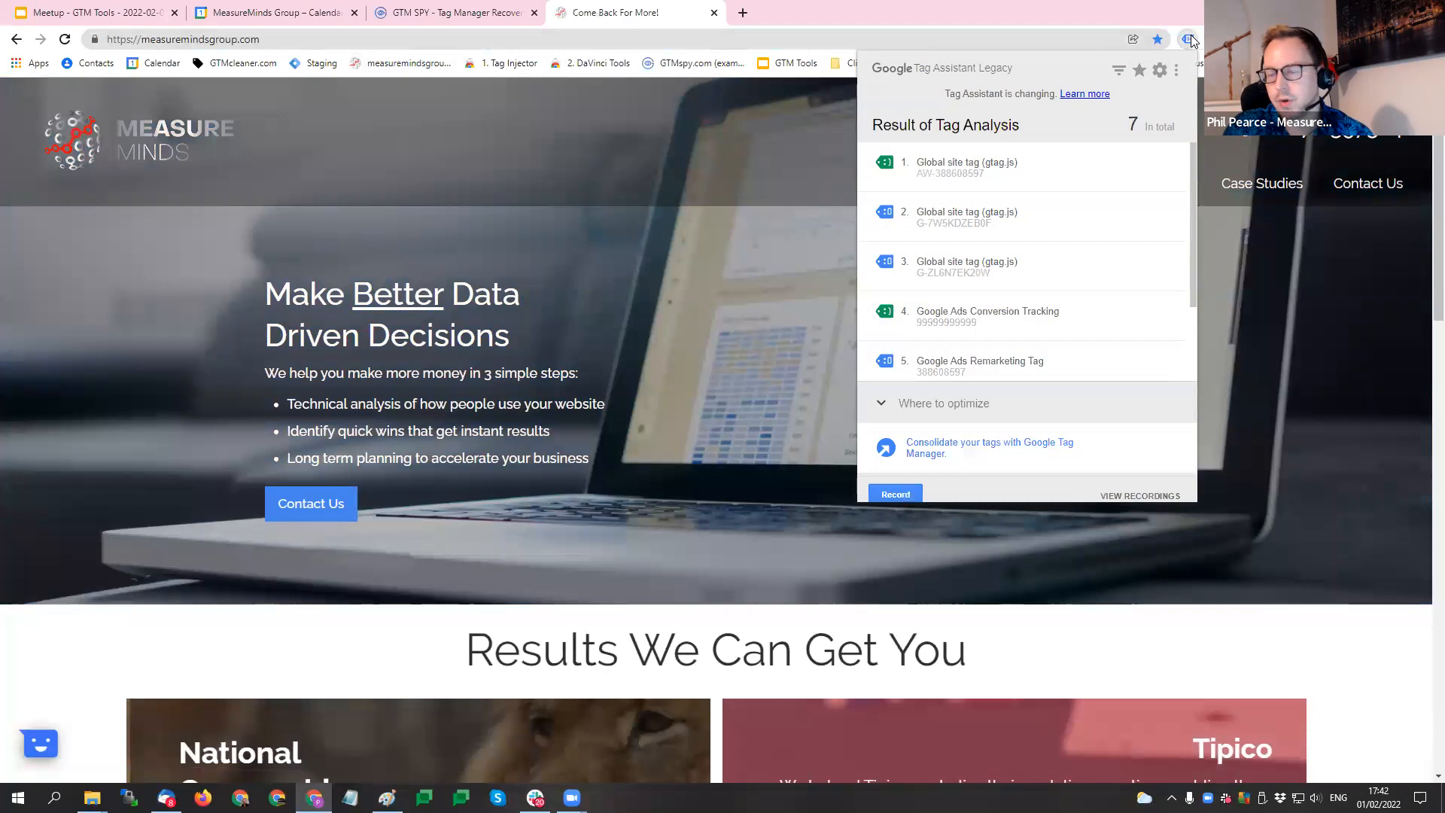
scroll(1096, 247, "down", 3)
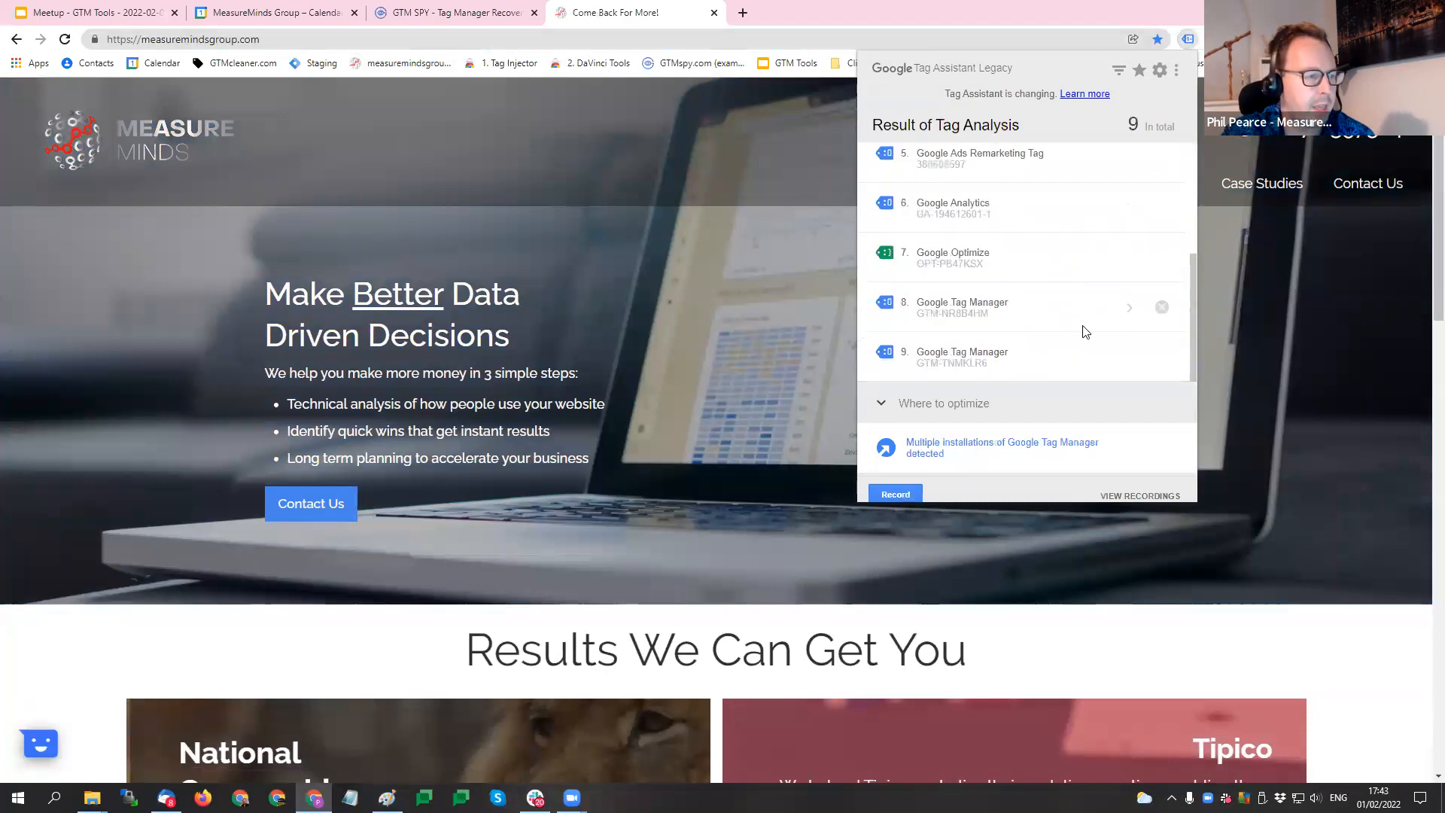
scroll(1066, 324, "up", 3)
scroll(1066, 325, "down", 3)
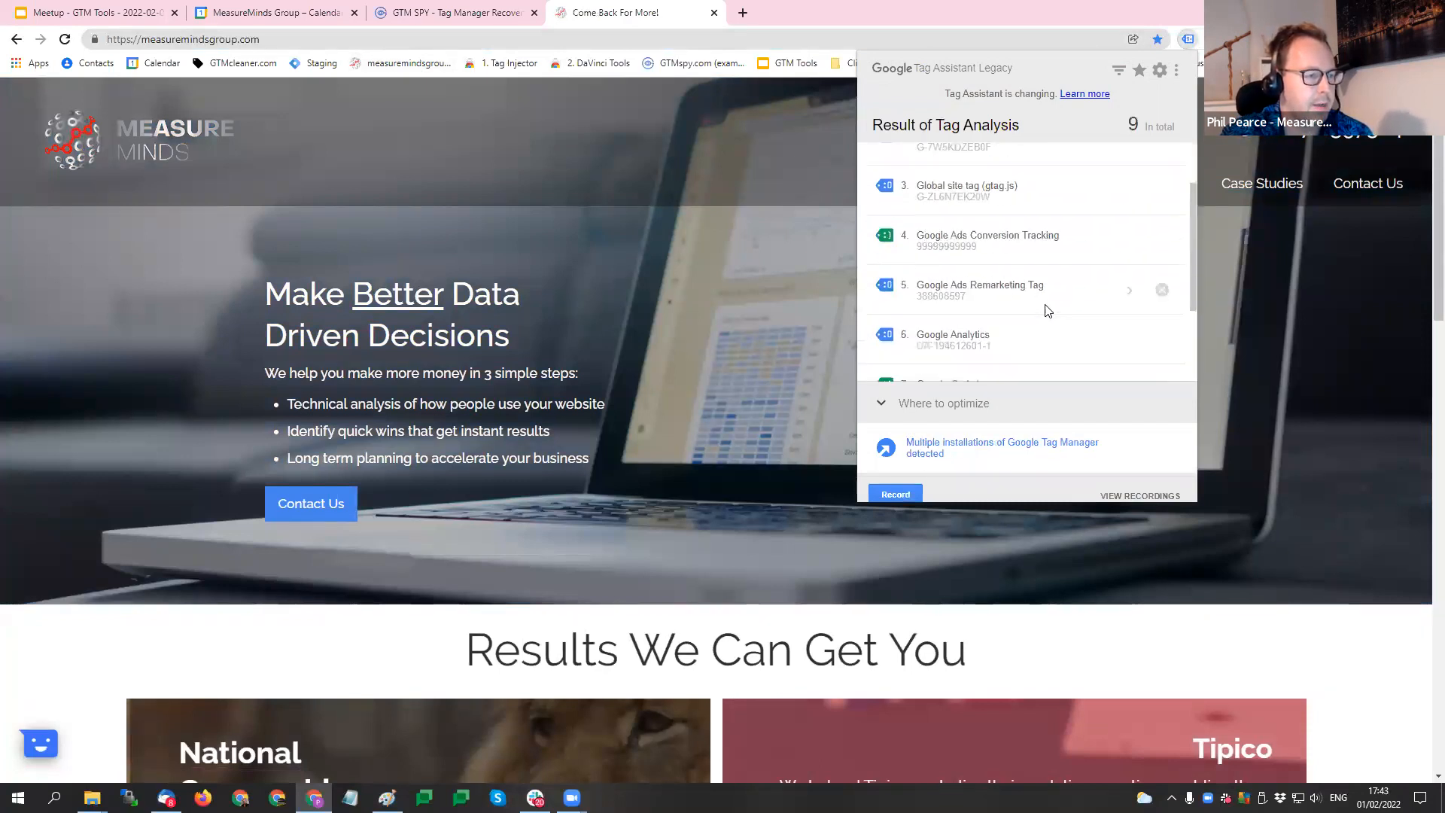
- Open the script source of the Google Tag Manager container GTM-NR8B4HM from its code snippet details
left_click(974, 307)
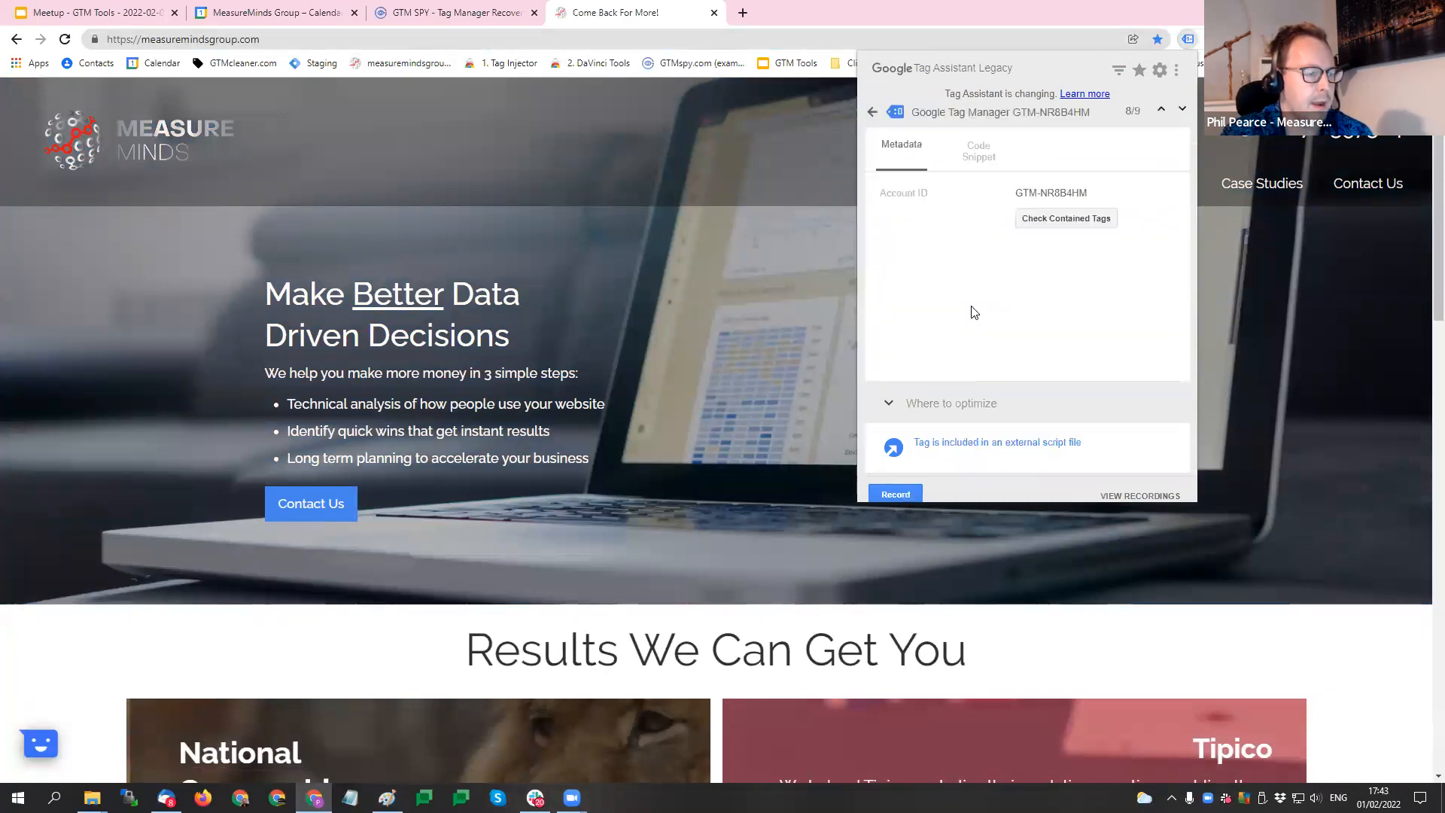
left_click(992, 154)
left_click(1025, 244)
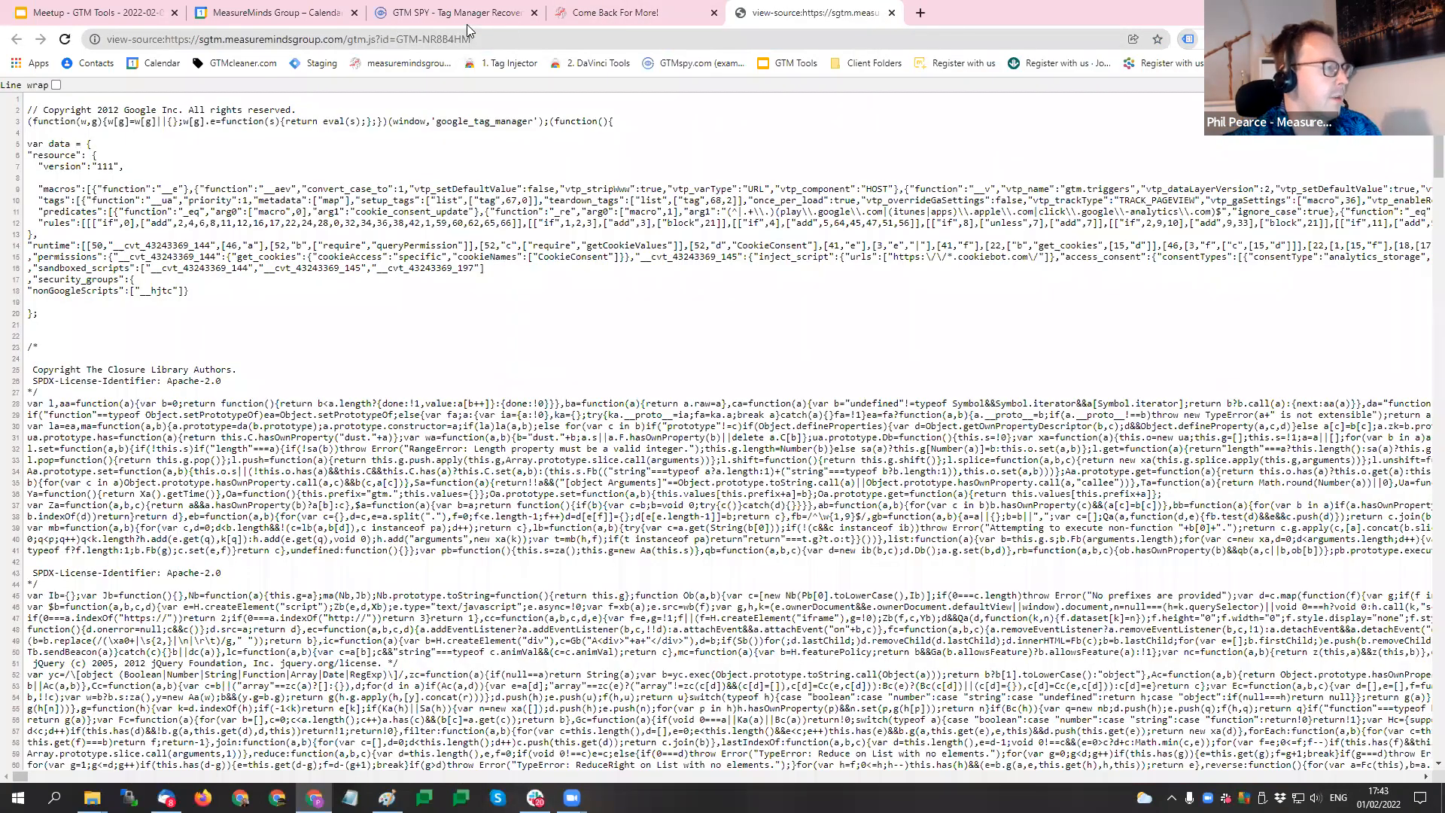
- Copy the container ID GTM-NR8B4HM from the source address and look up that container in GTM SPY
left_click_drag(471, 39, 396, 39)
key("ctrl+c")
left_click(459, 6)
left_click(755, 377)
key("ctrl+v")
left_click(882, 426)
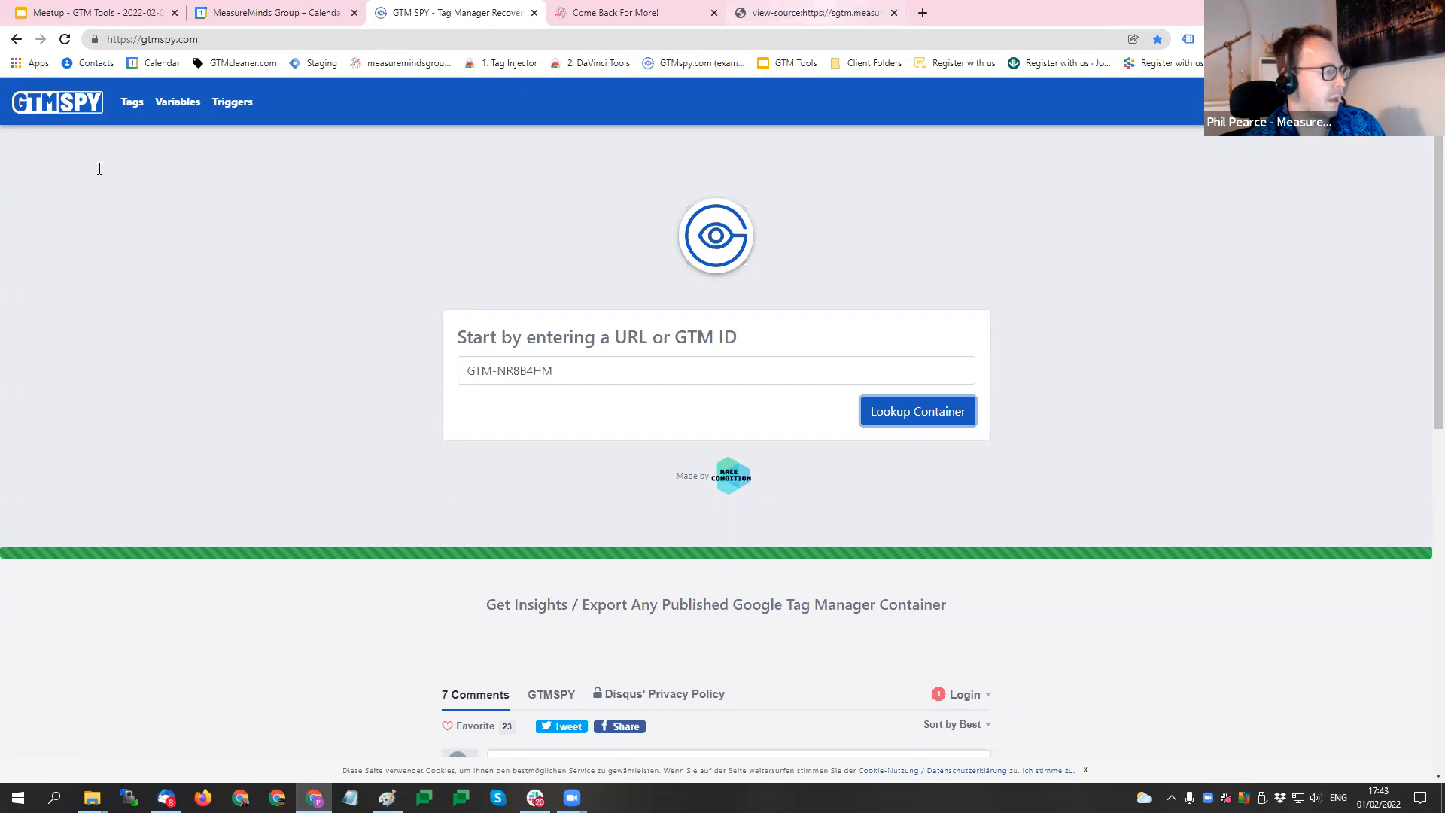
- Highlight the container version number in the gtm.js source, and return to GTM SPY
left_click(816, 13)
double_click(101, 168)
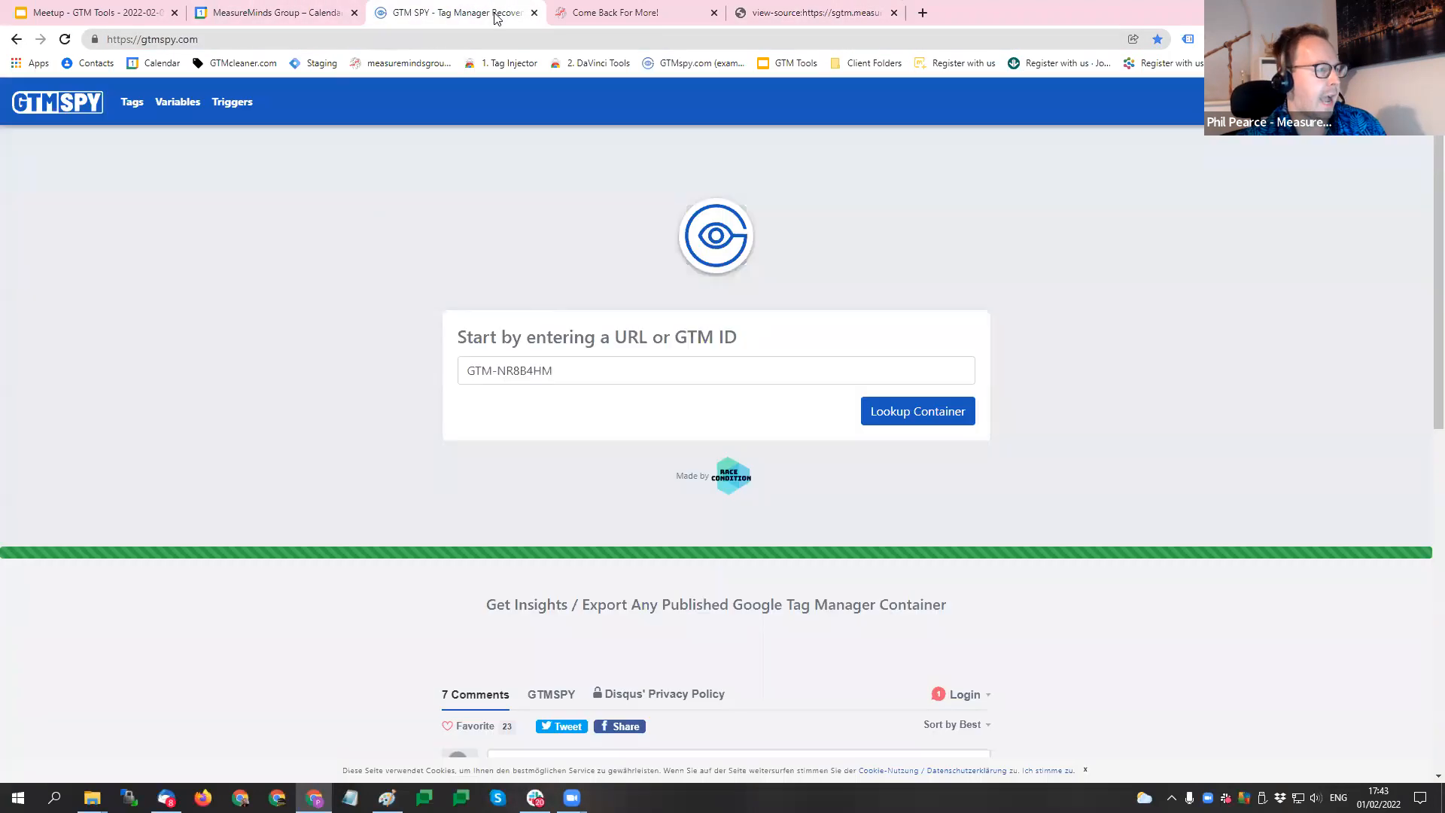
left_click(494, 14)
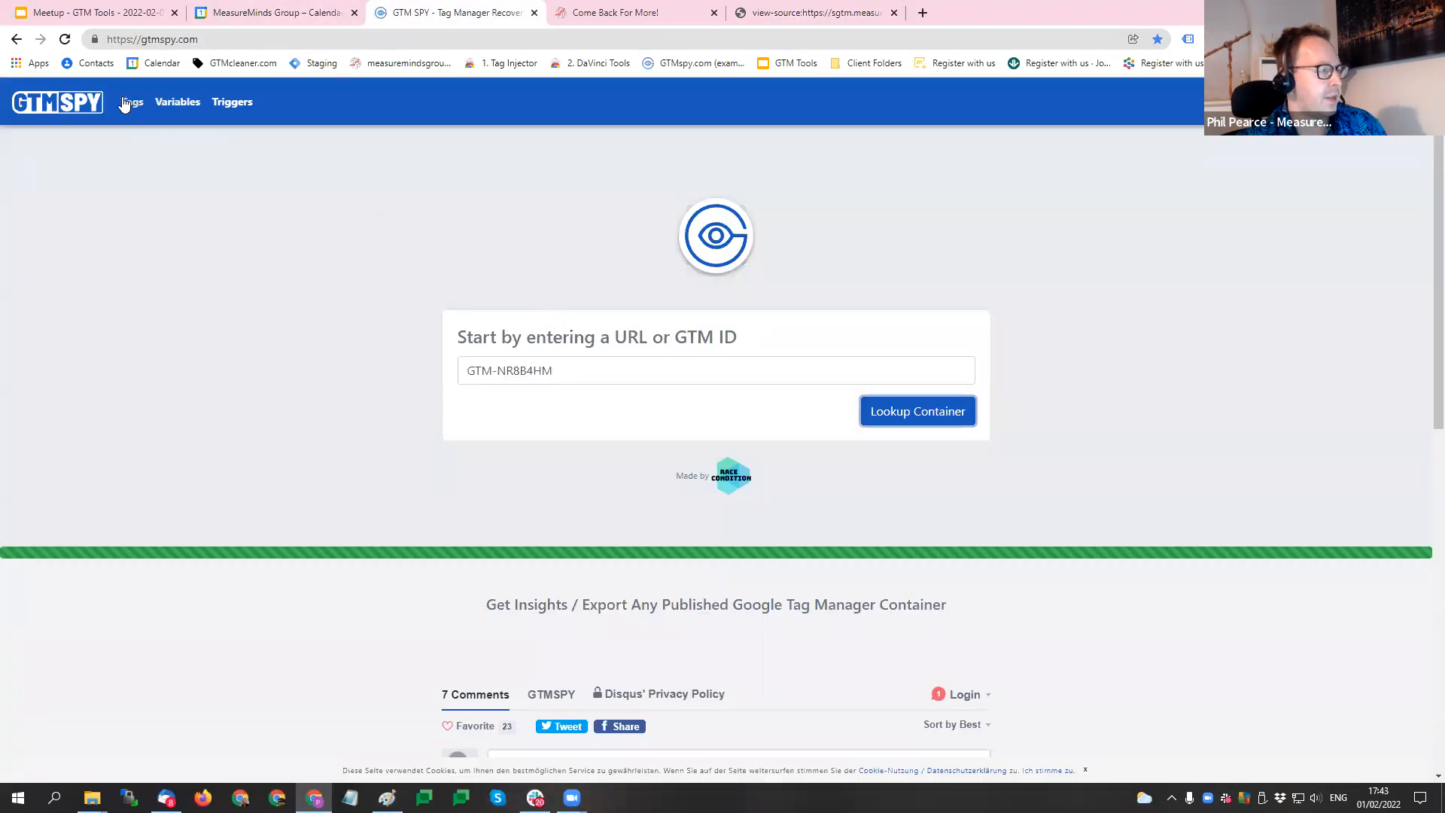
- Browse the container's tags, variables and triggers in GTM SPY, and download its export as a JSON file
left_click(126, 103)
left_click(178, 103)
left_click(232, 106)
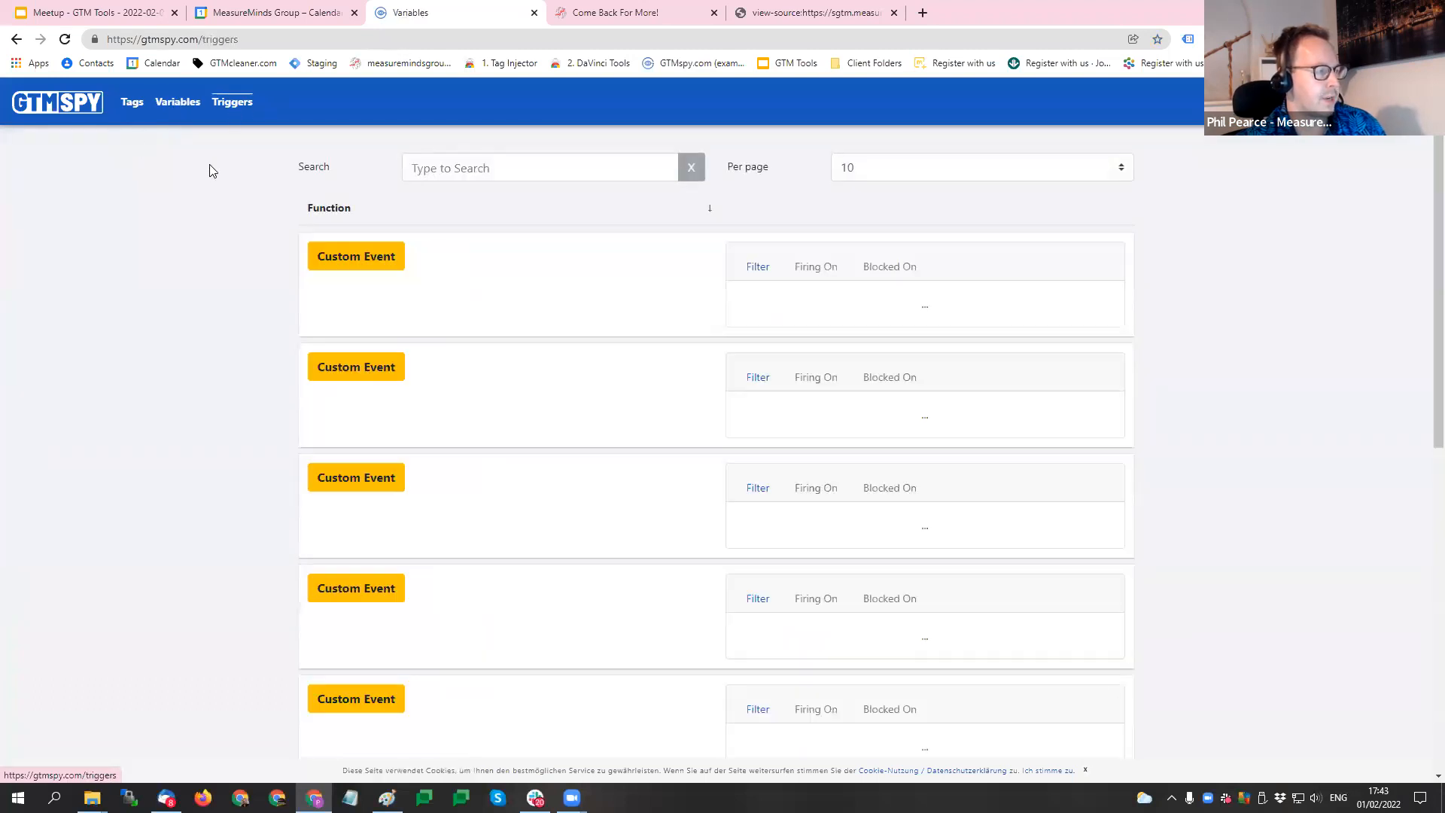
left_click(132, 104)
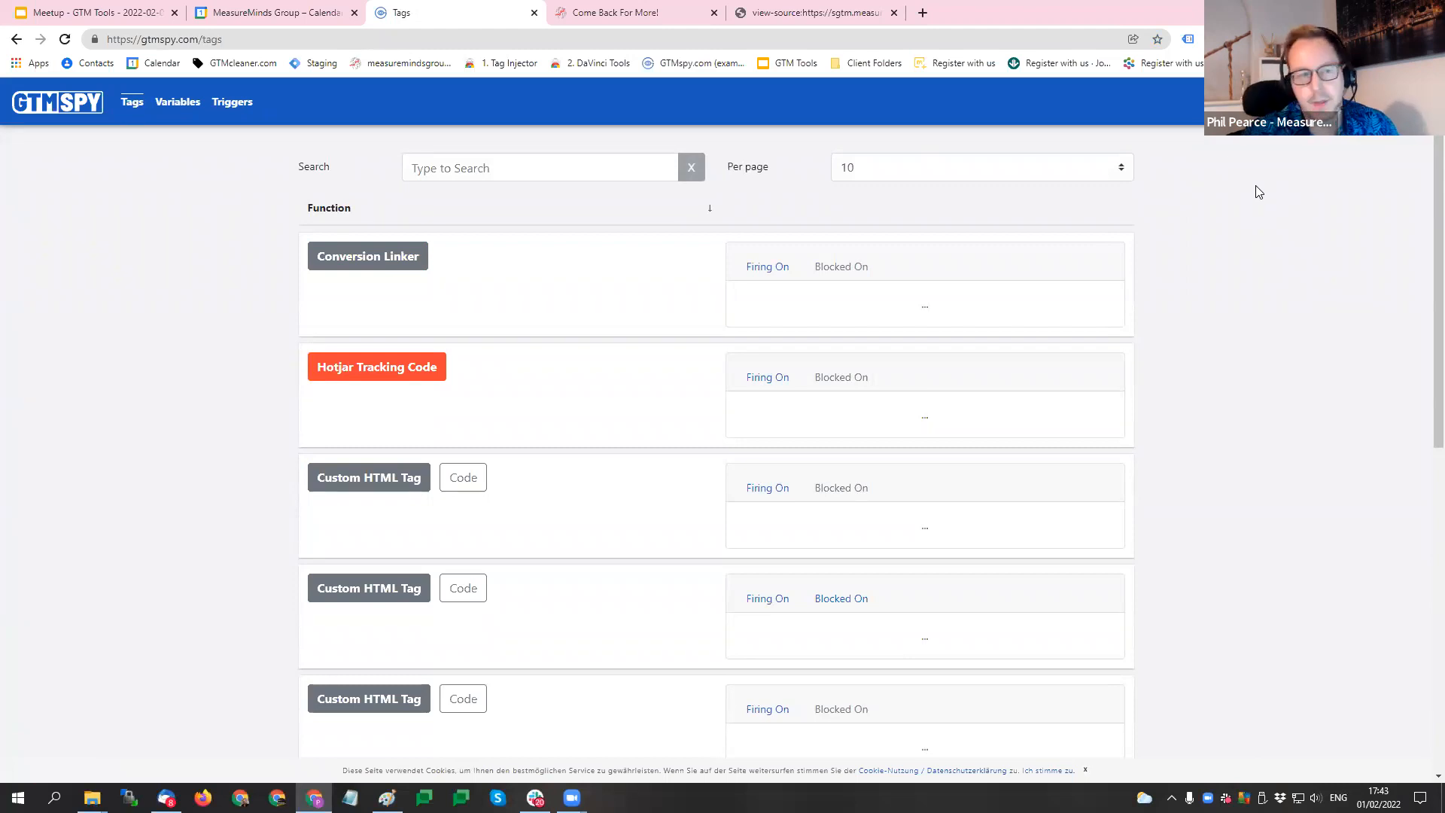
left_click(1313, 103)
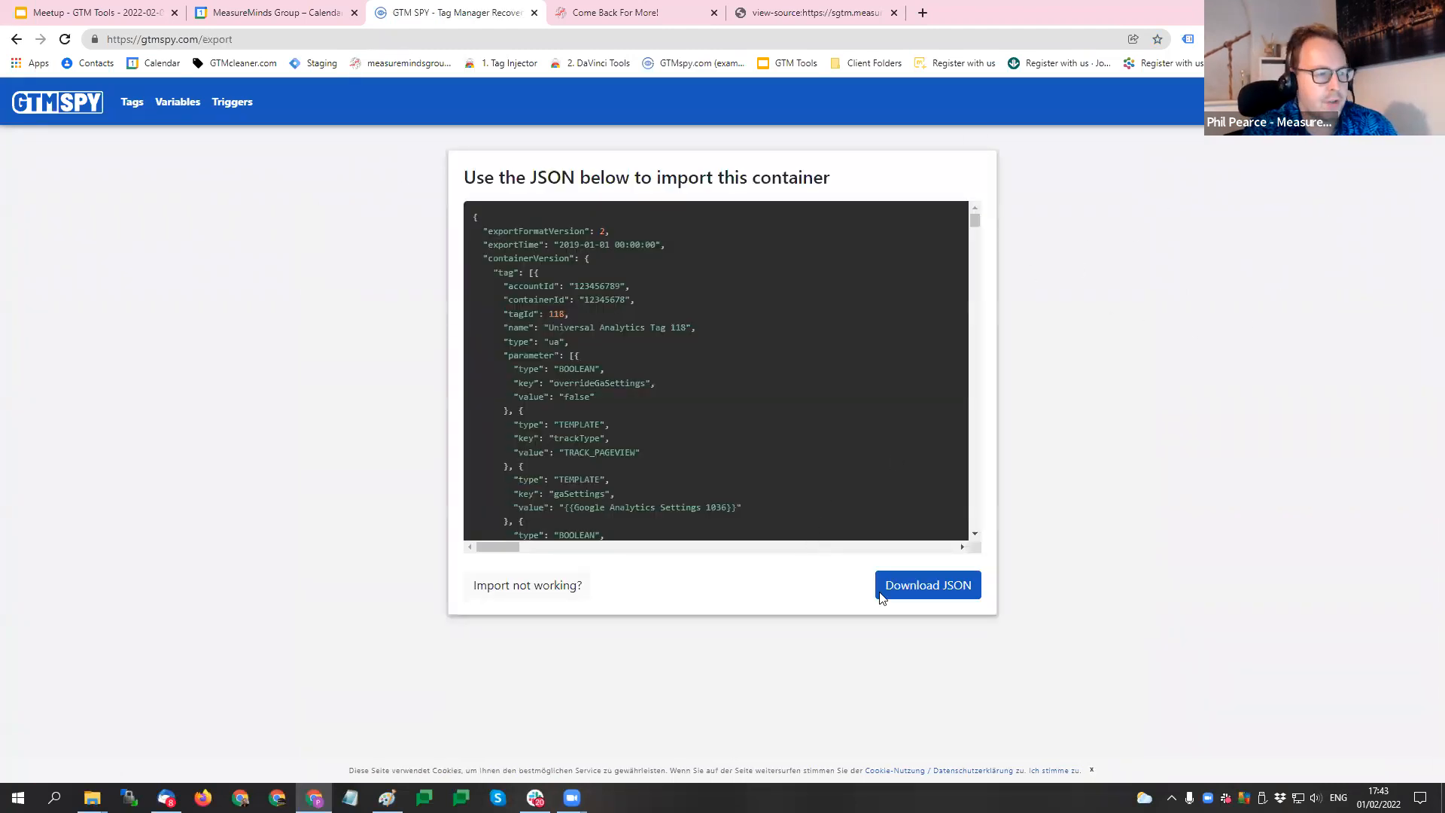
left_click(928, 584)
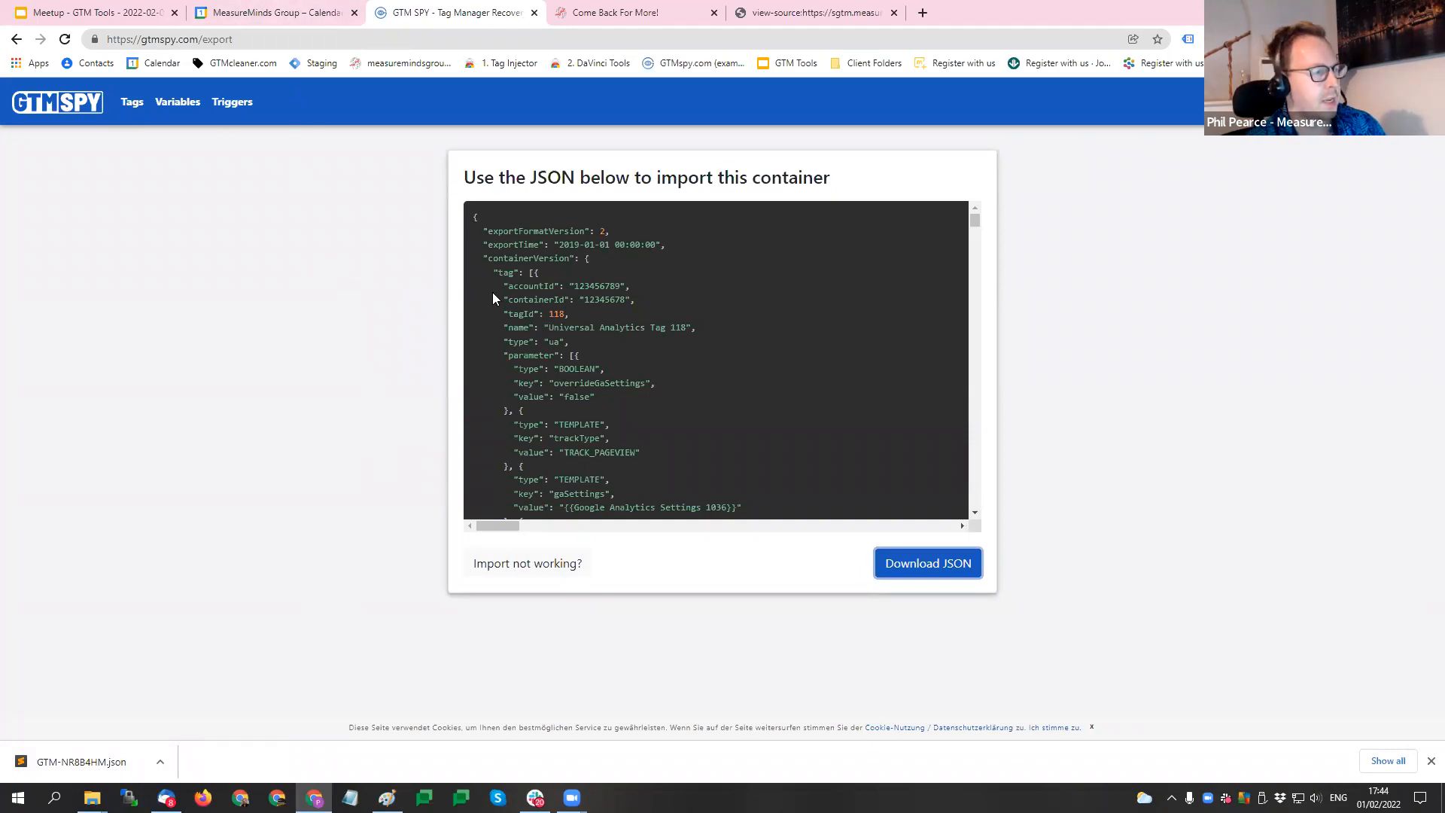
- Reopen the GTM-NR8B4HM script source from Tag Assistant and highlight the "var data" block to examine it
left_click(661, 15)
left_click(1189, 38)
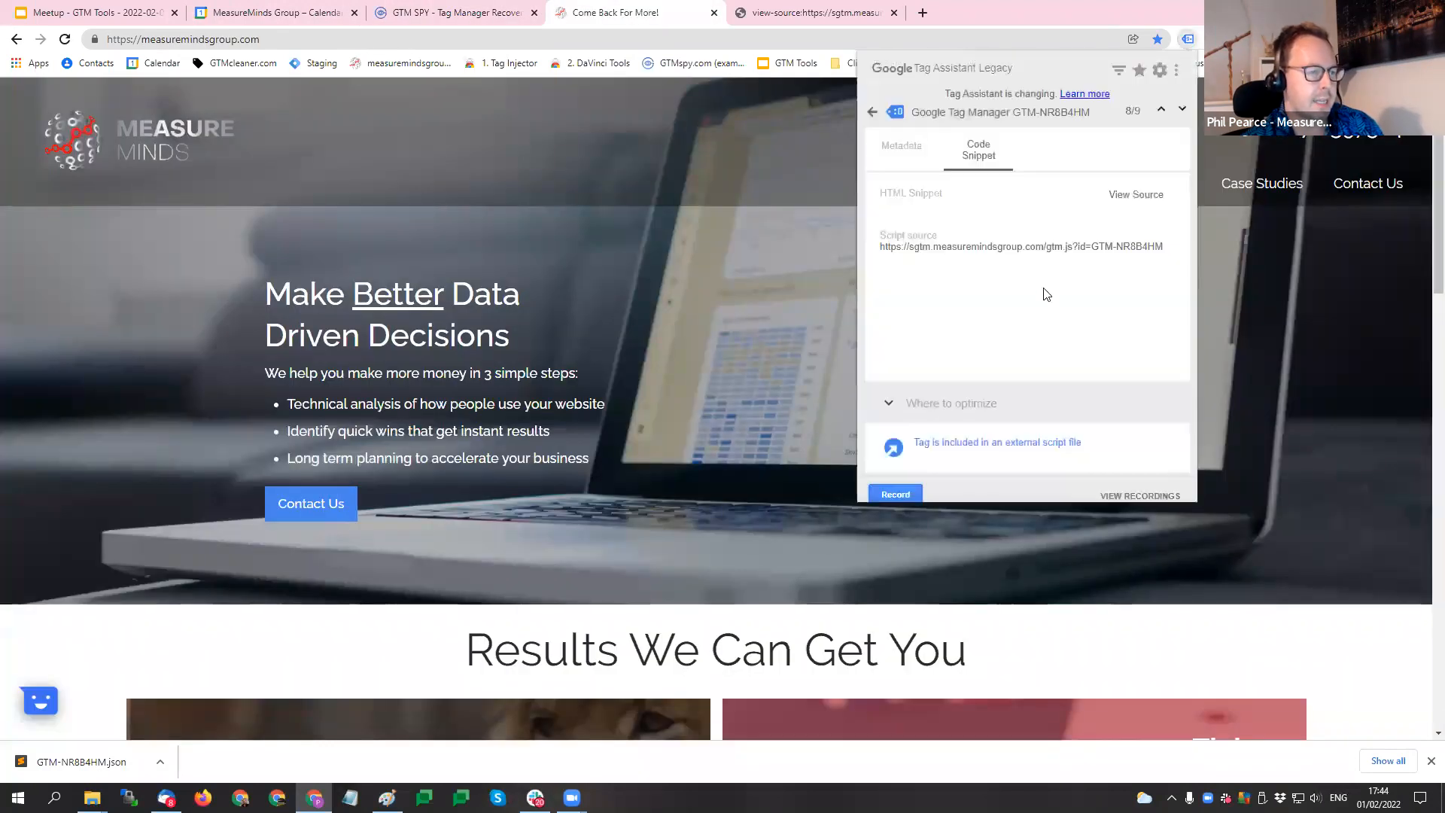
left_click(1138, 250)
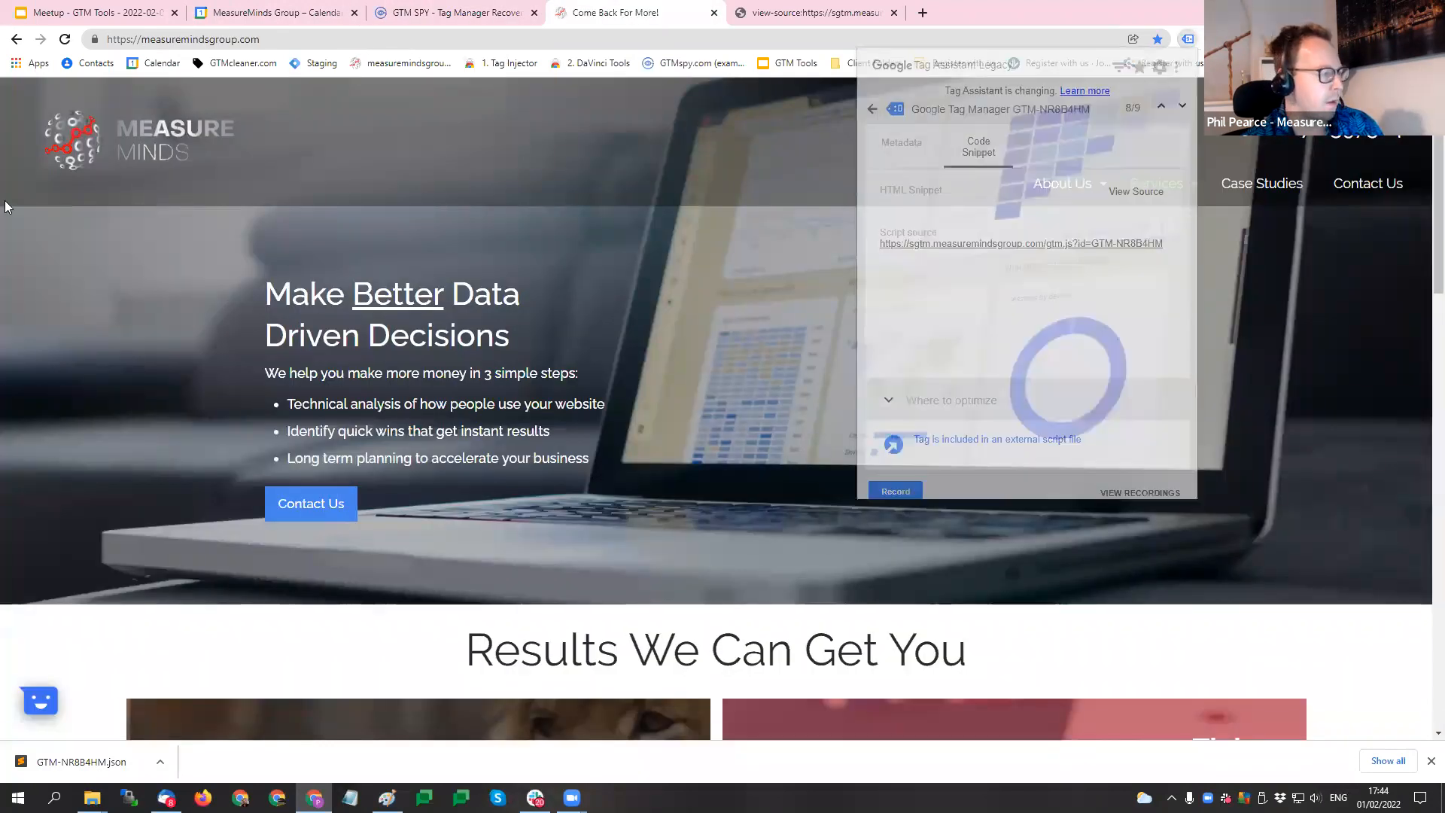
left_click_drag(27, 110, 173, 328)
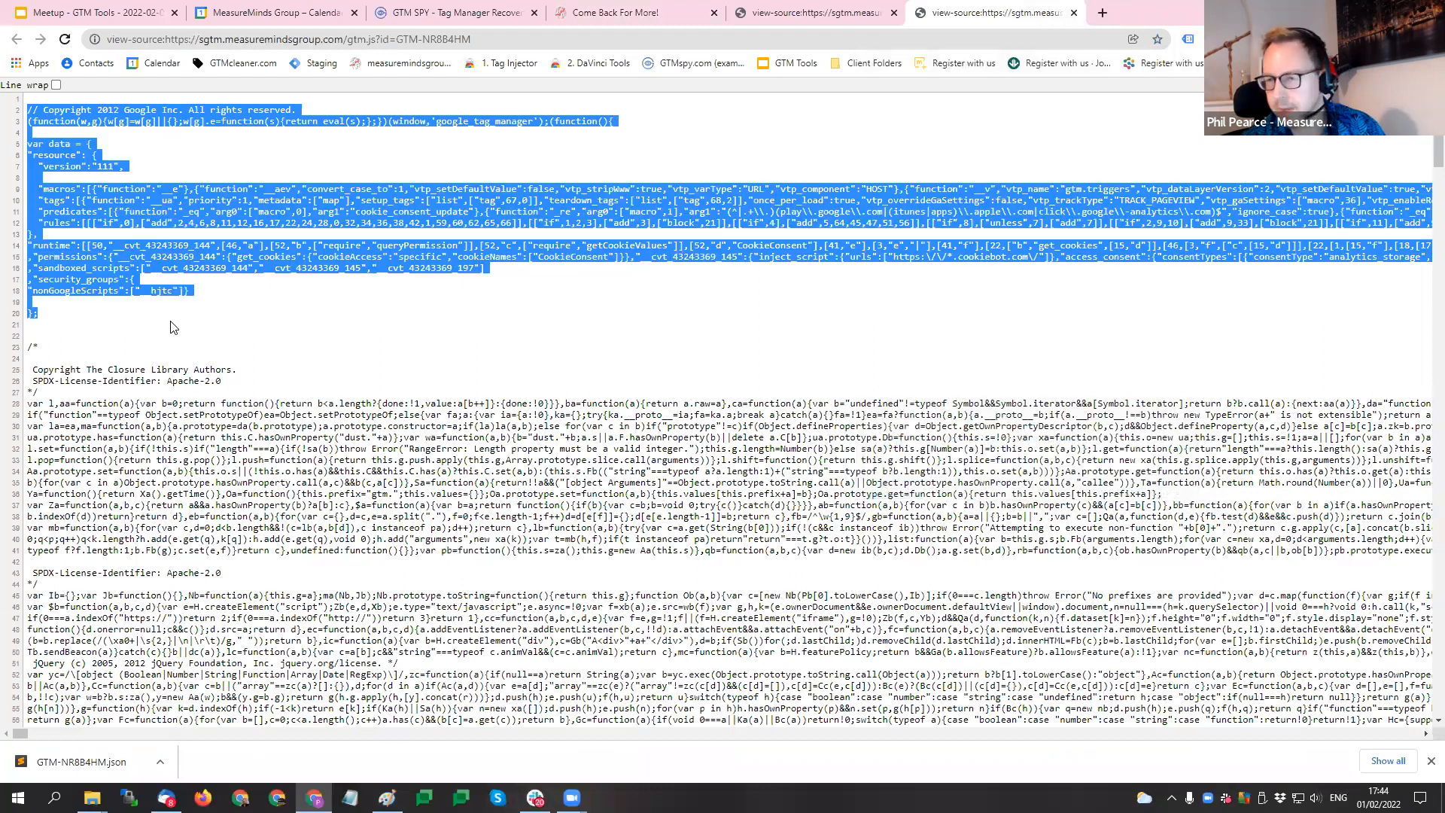
left_click(377, 350)
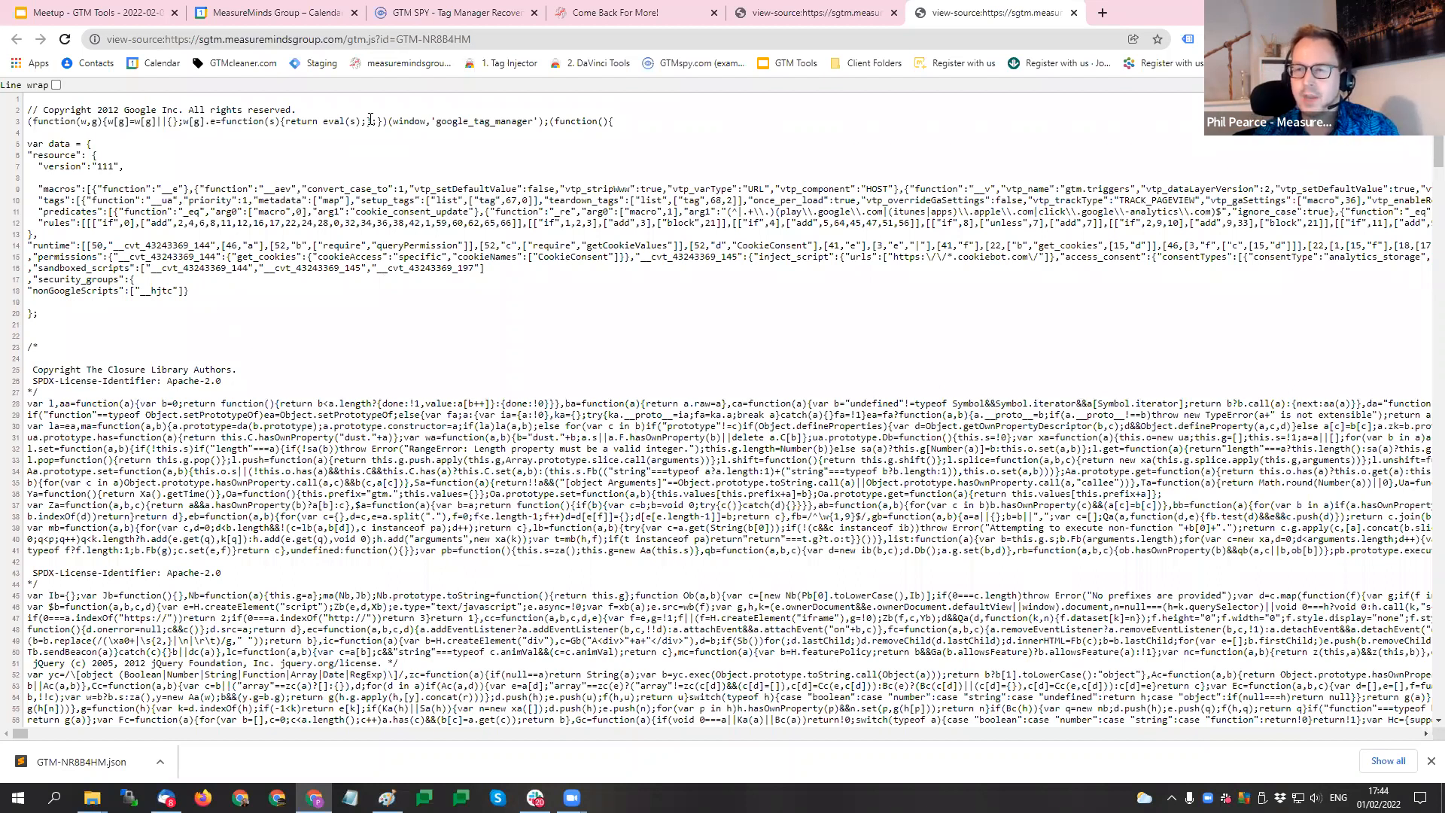
- Return to the GTMspy.com slide in the GTM Tools presentation and highlight the note about gtm.xml
left_click(413, 9)
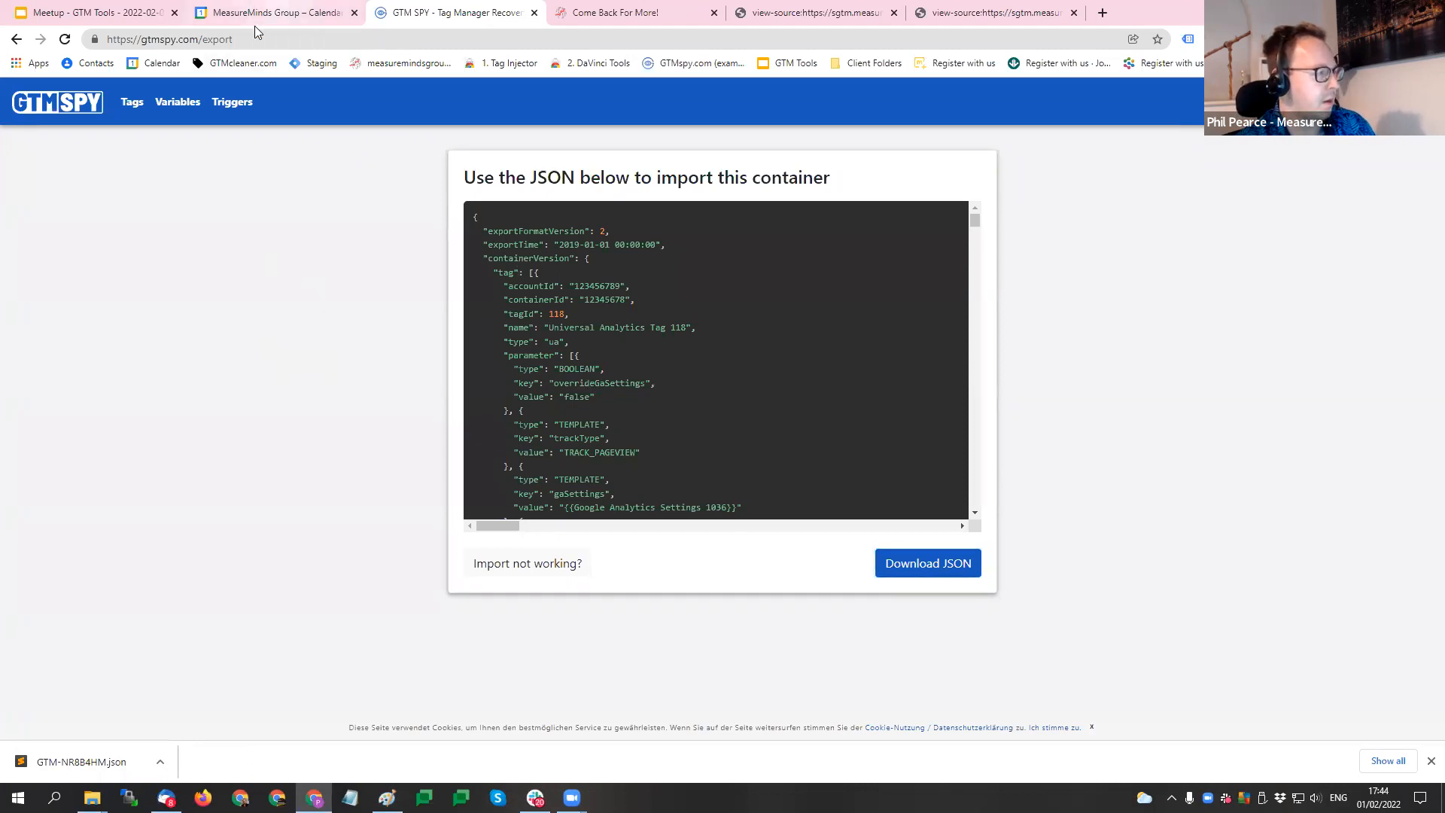
left_click(89, 12)
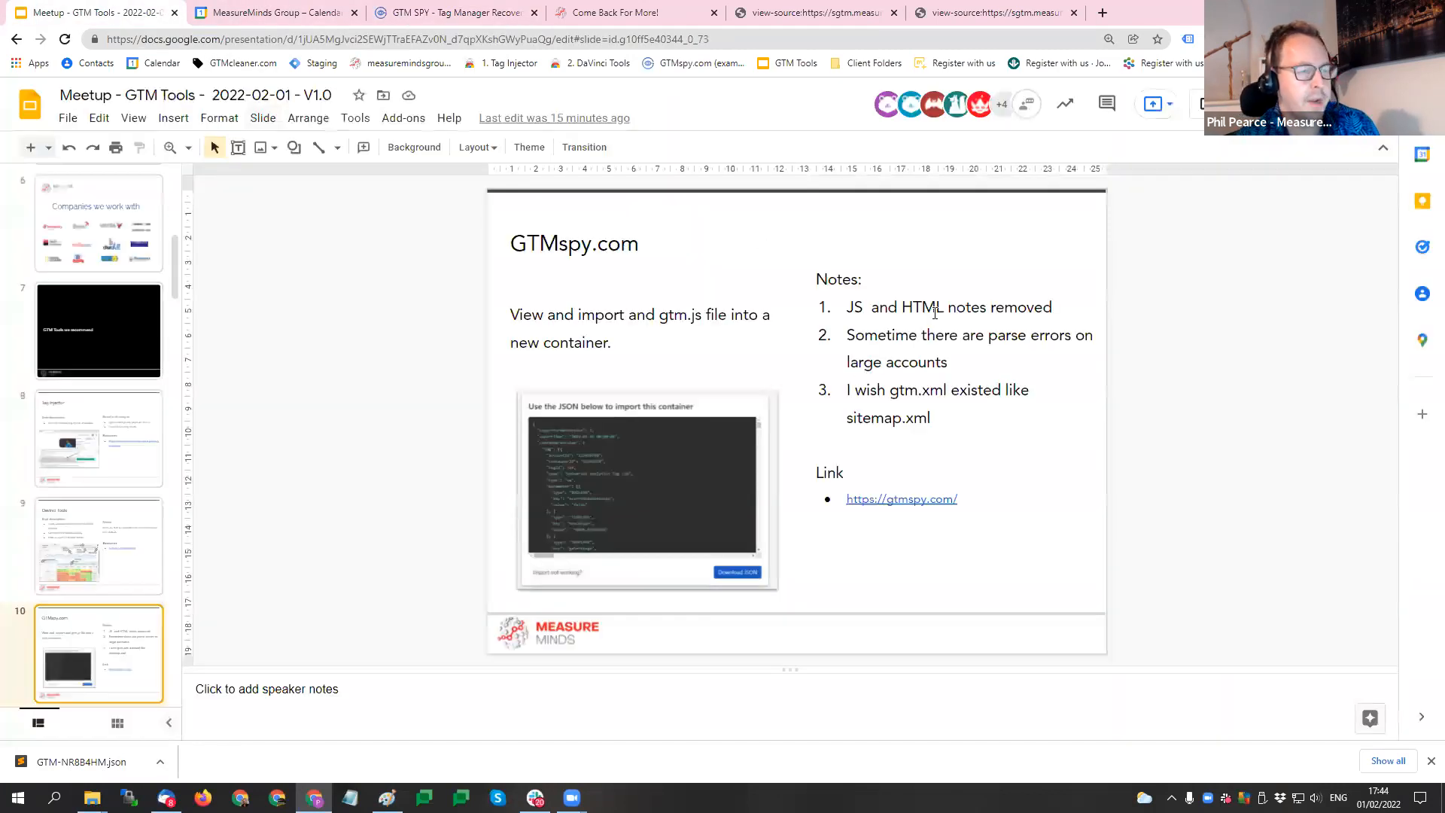
left_click(1009, 357)
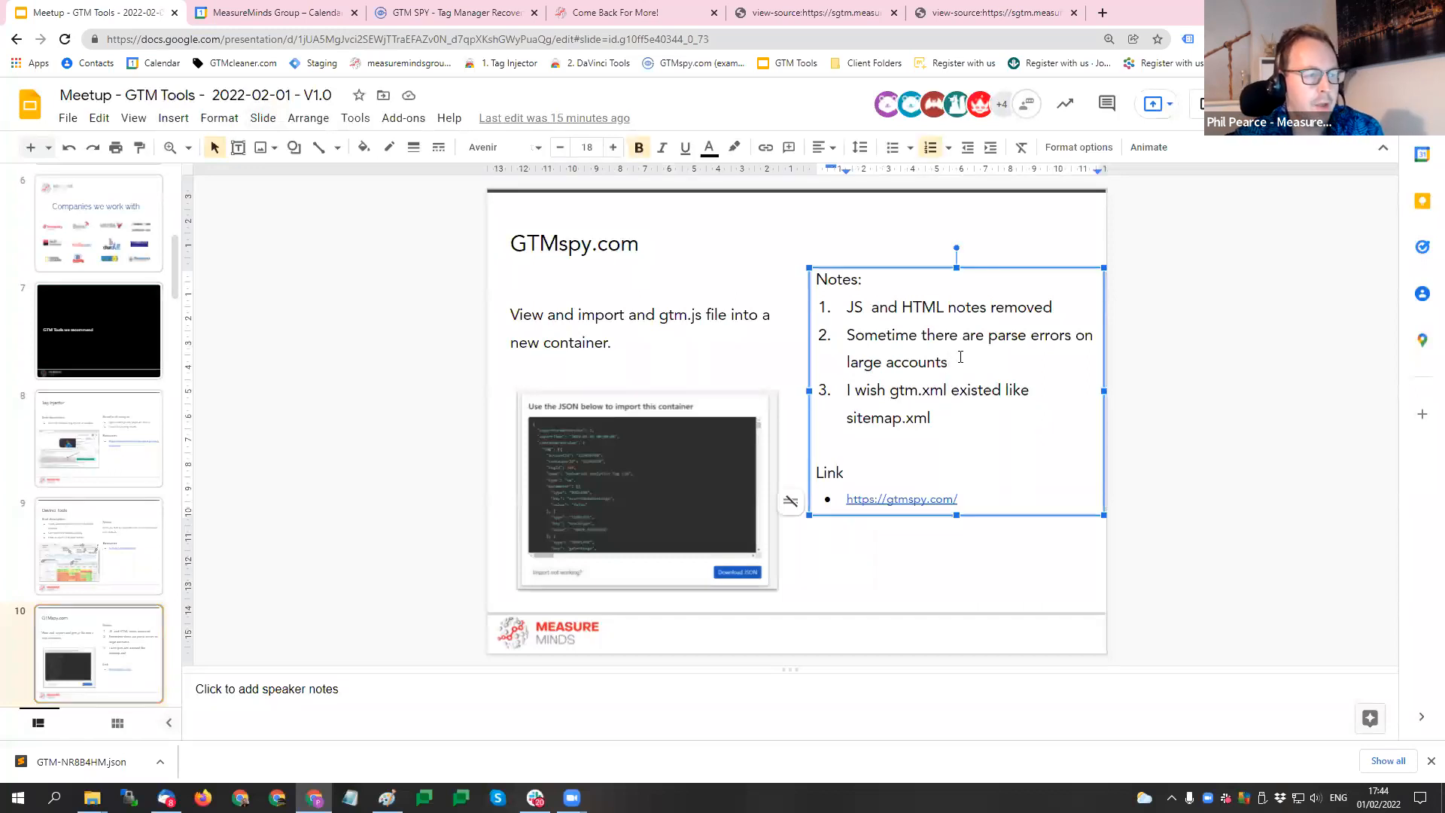
left_click_drag(936, 441, 806, 391)
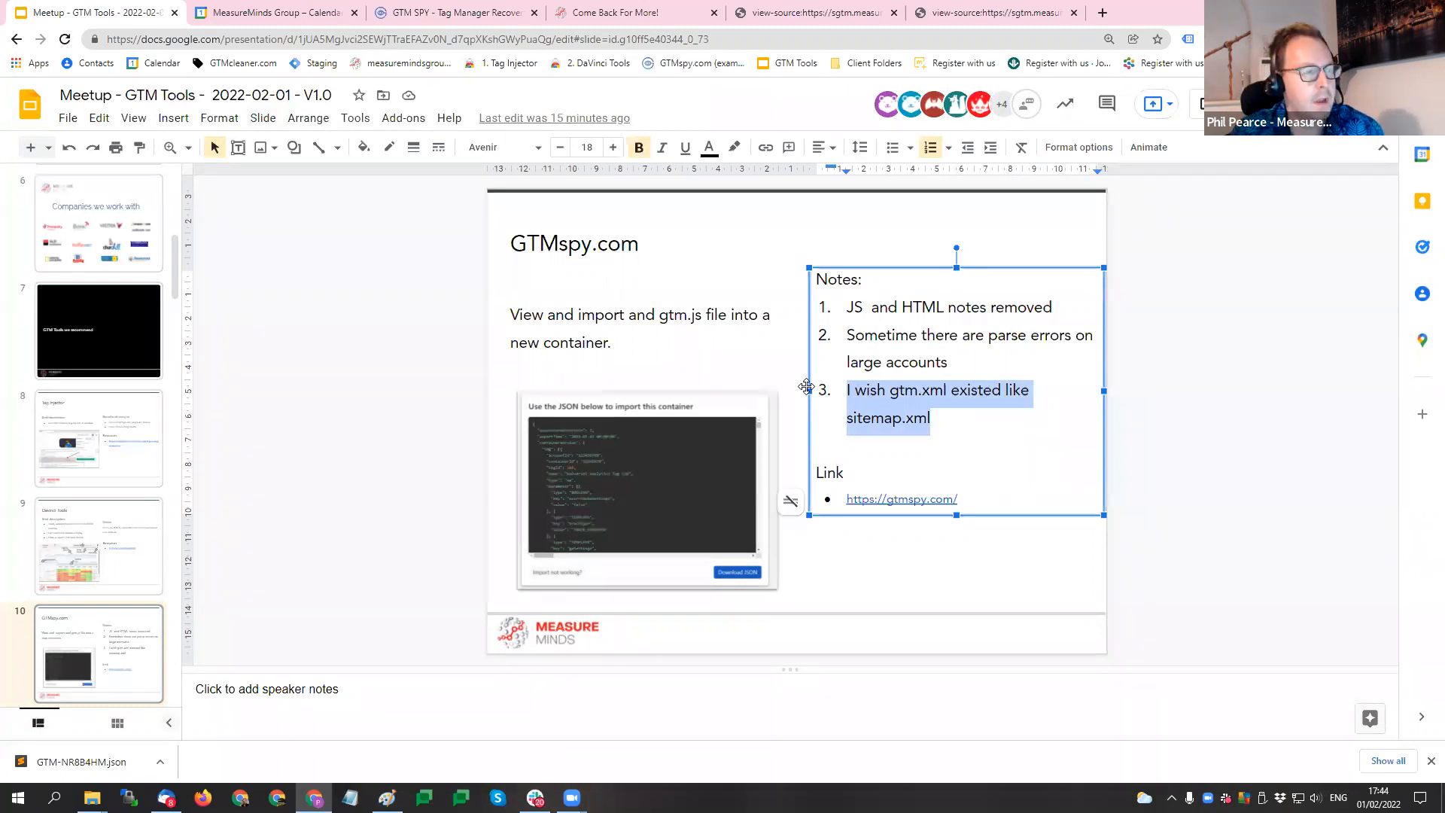
- Change gtm.js to gtm.xml in the container source page's address, leaving it unloaded, and highlight the new extension
key("ctrl+5")
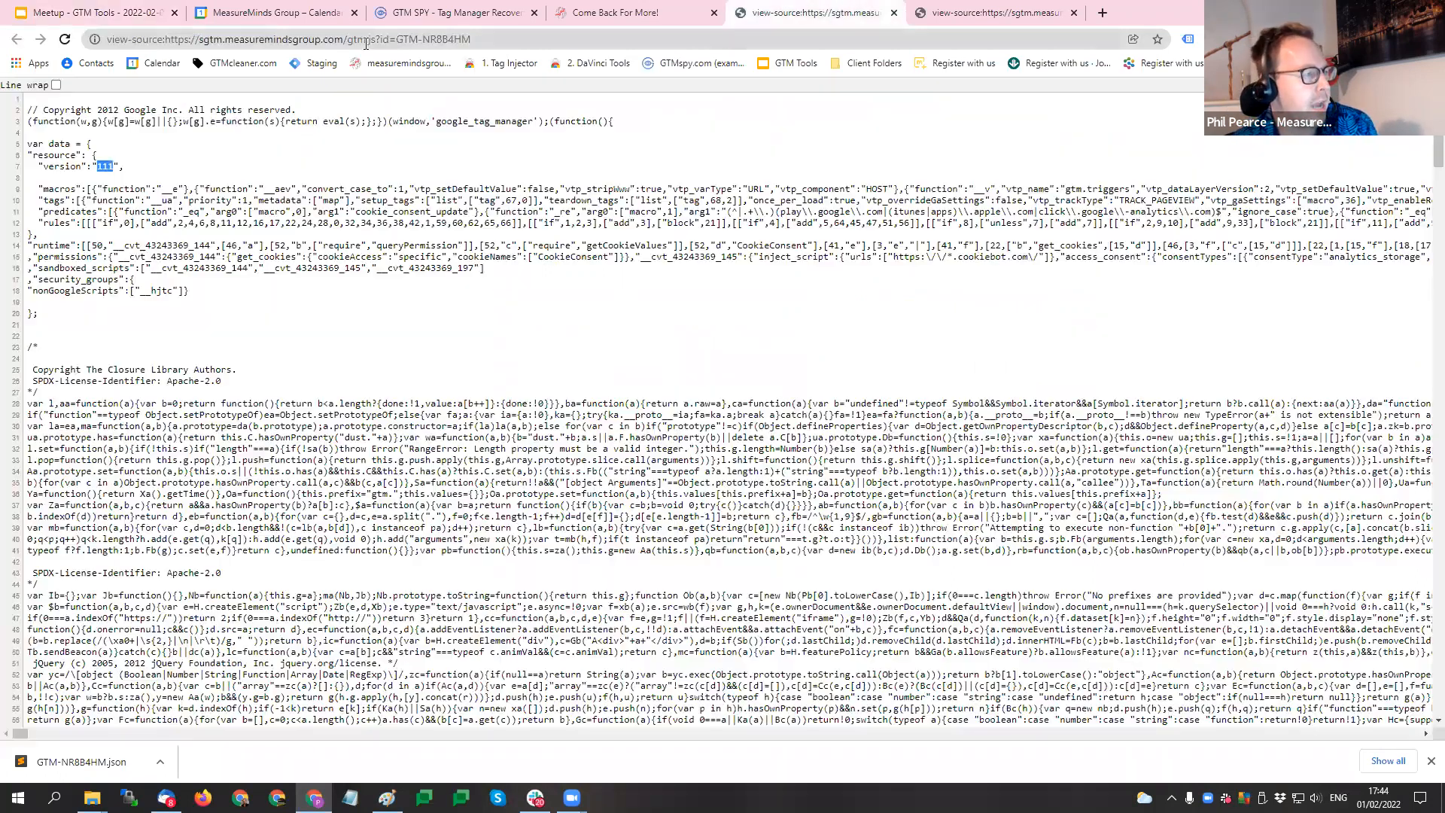
left_click(374, 39)
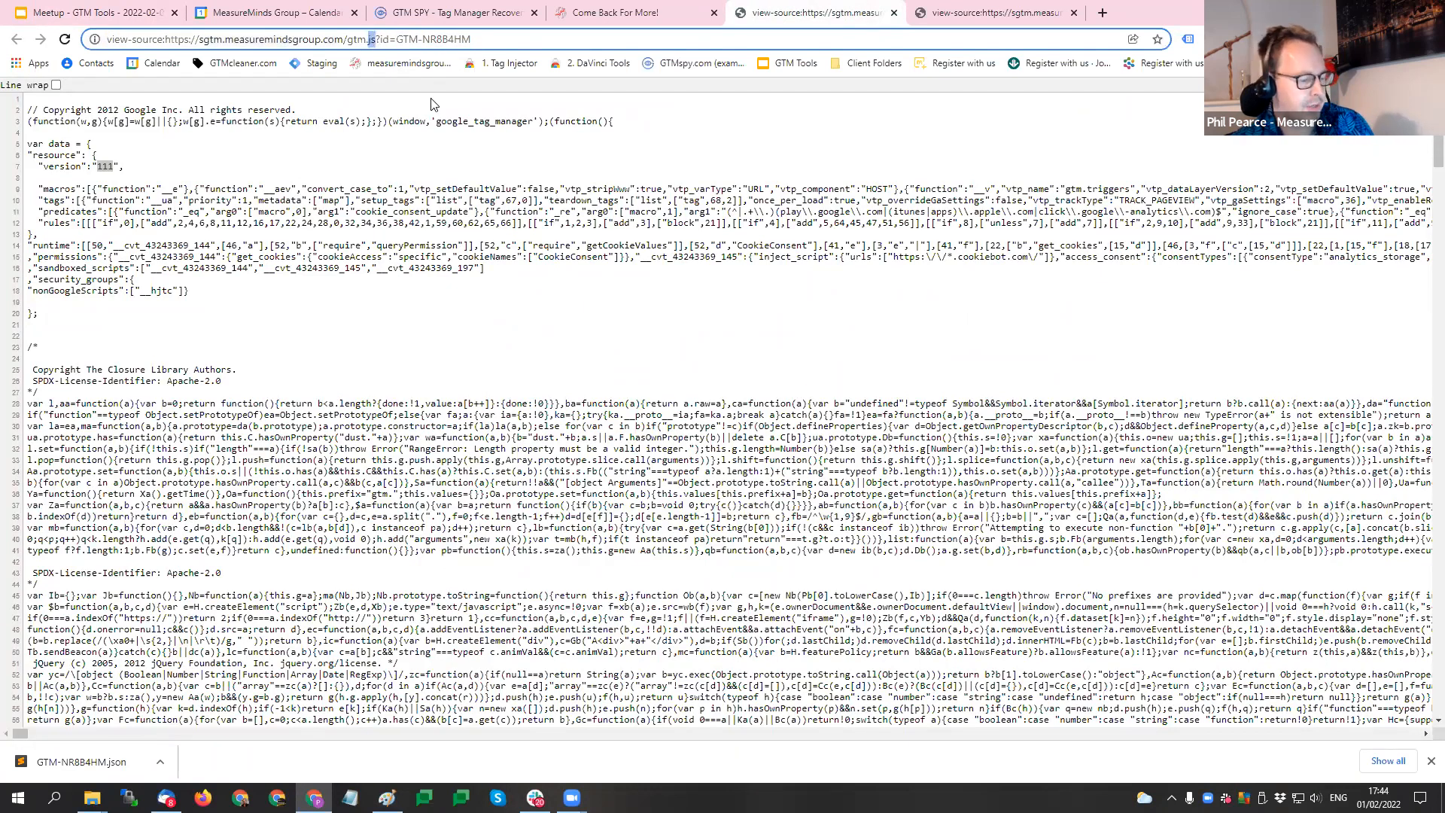
type("xml")
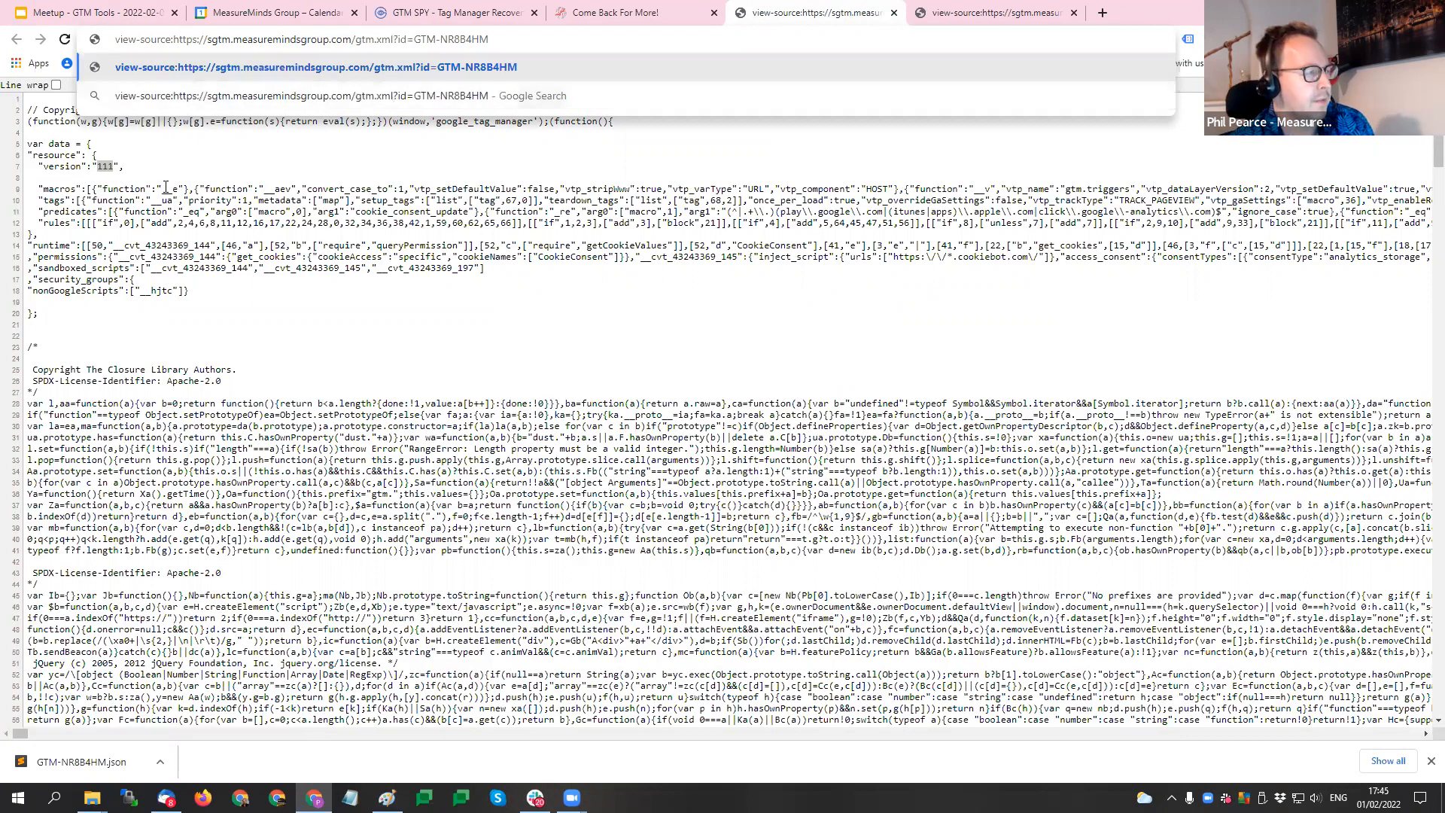
left_click(66, 213)
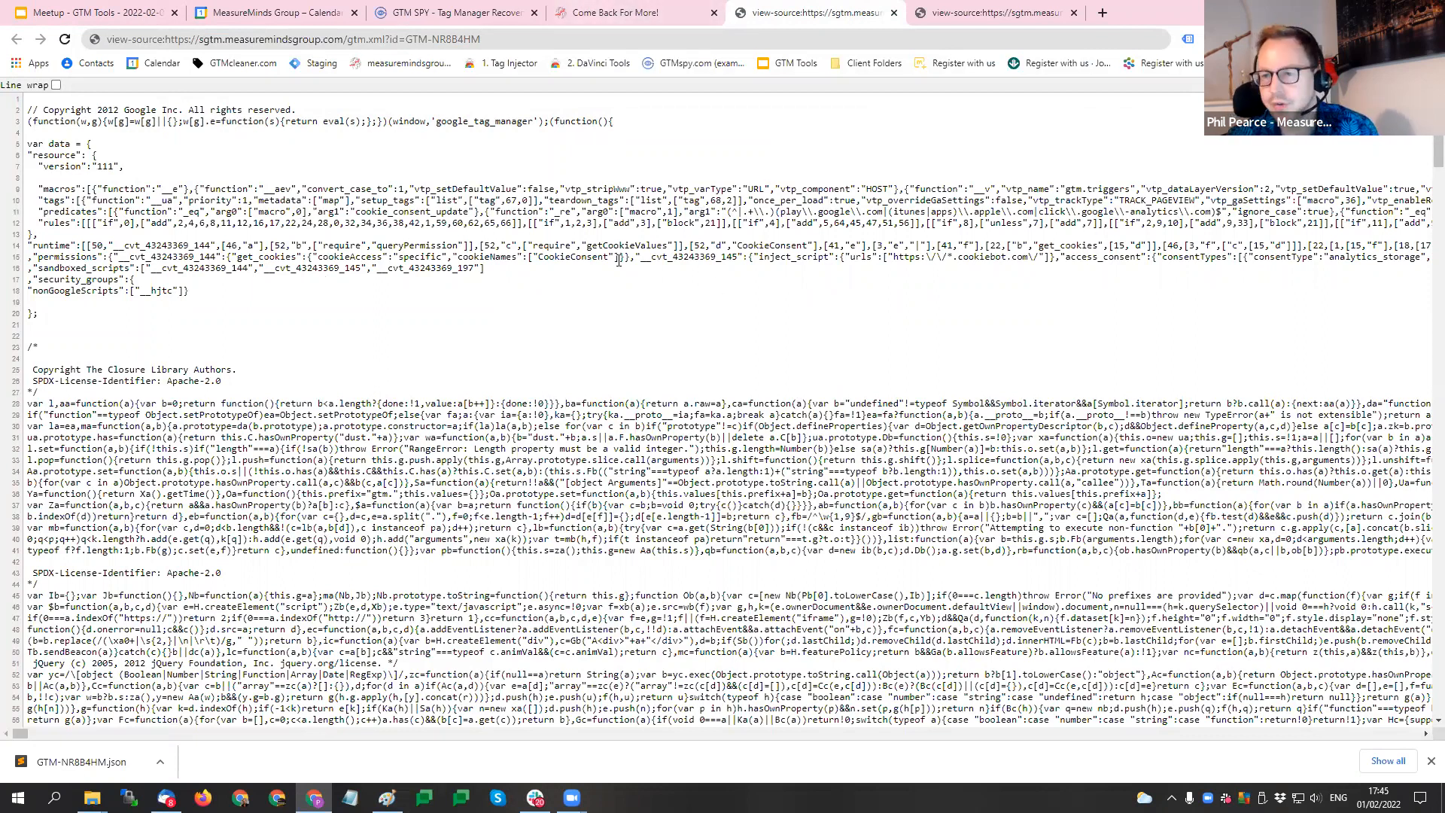
left_click(652, 10)
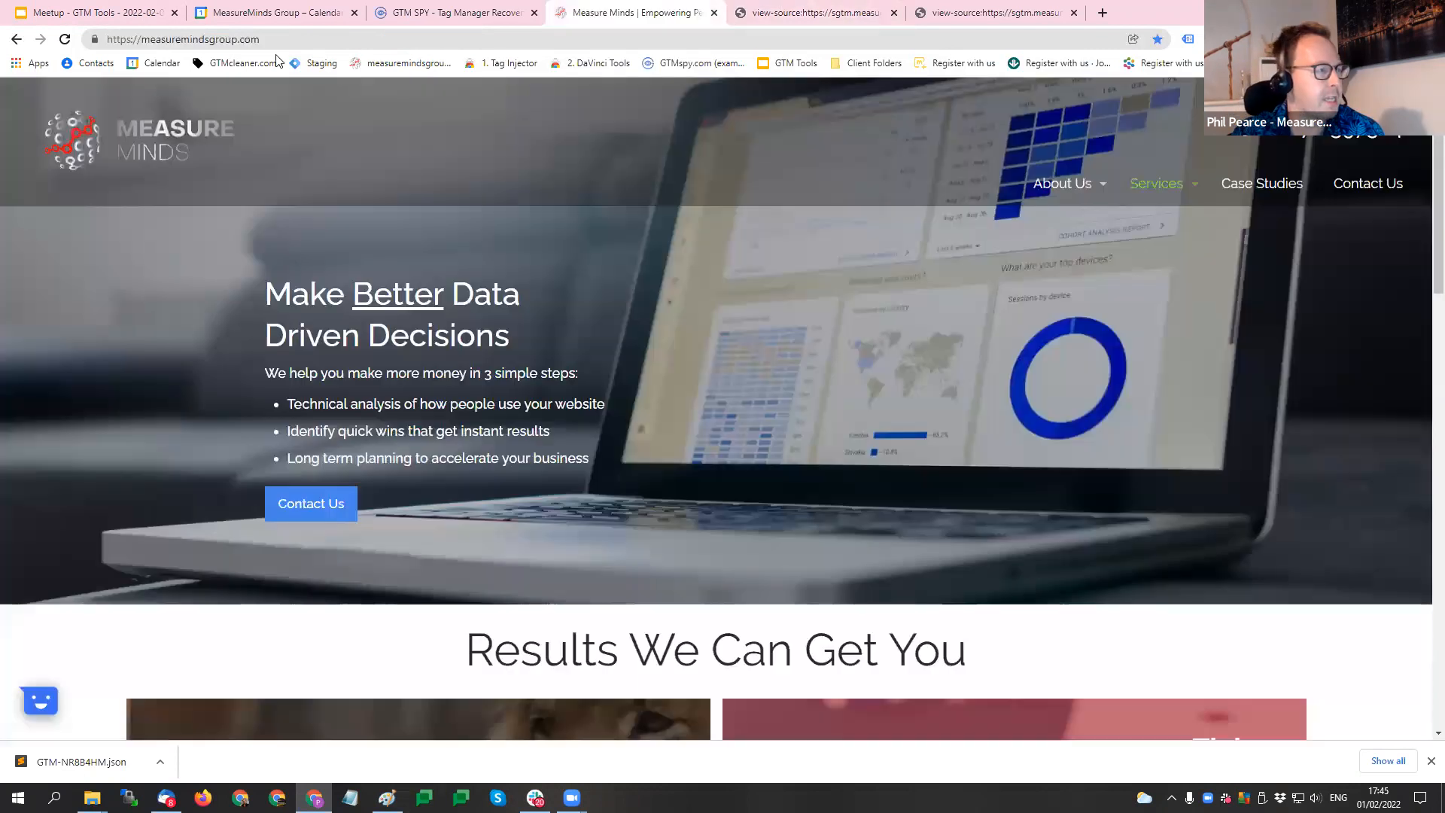
left_click(474, 8)
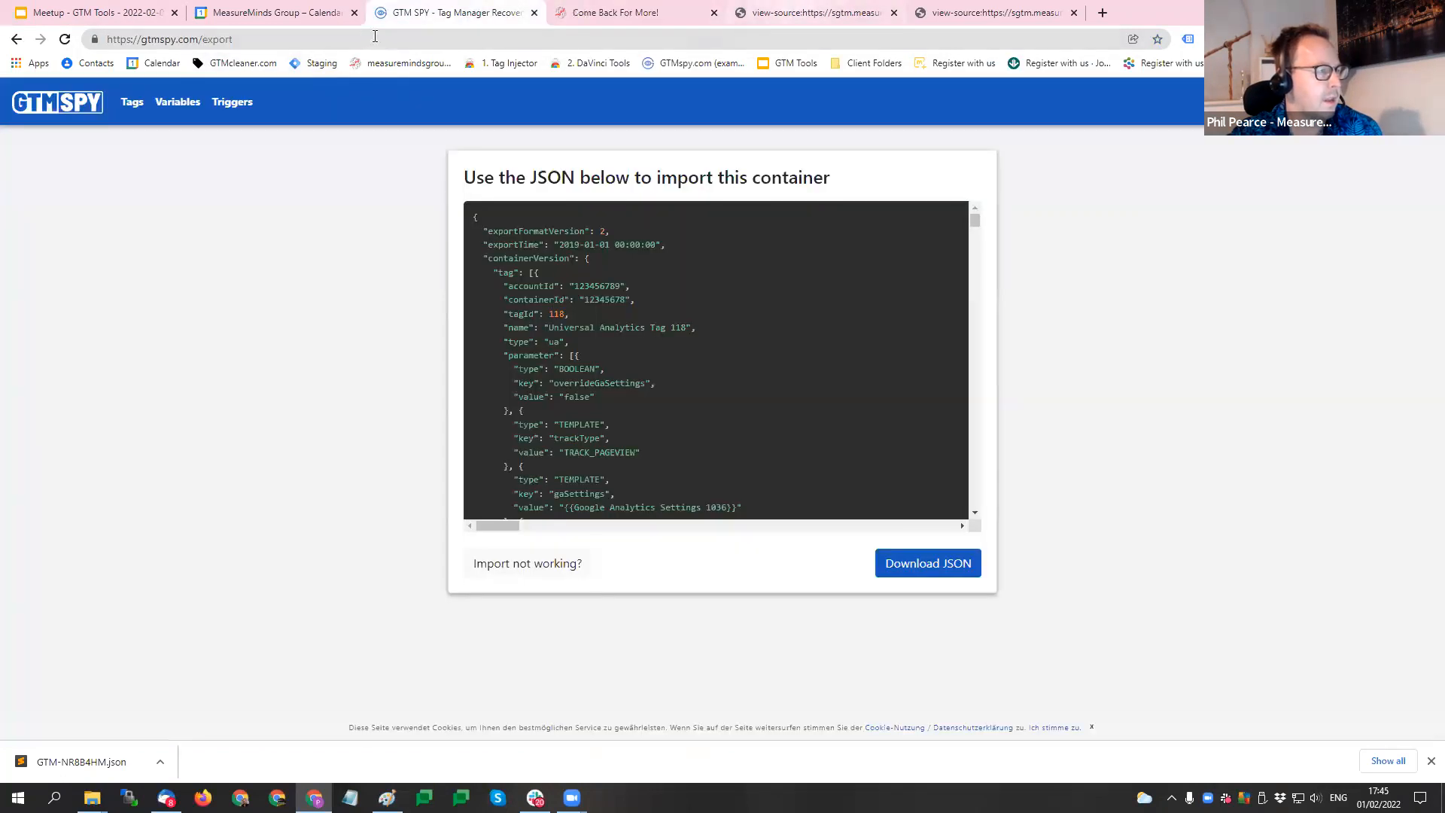
left_click(811, 12)
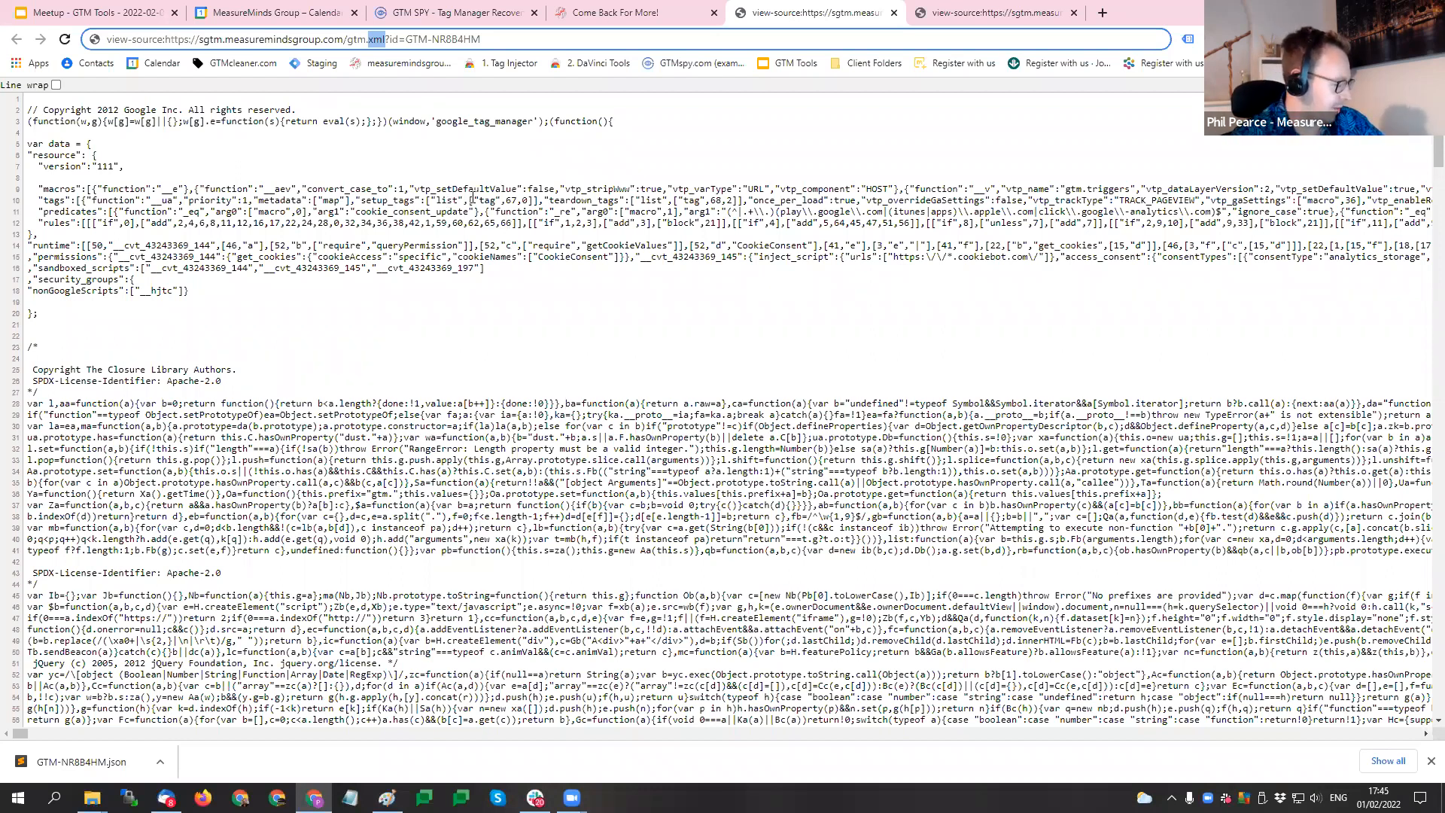
- Present the GTM Tools slideshow from the GTMspy.com slide and advance to the GTMbot.io slide
left_click(87, 6)
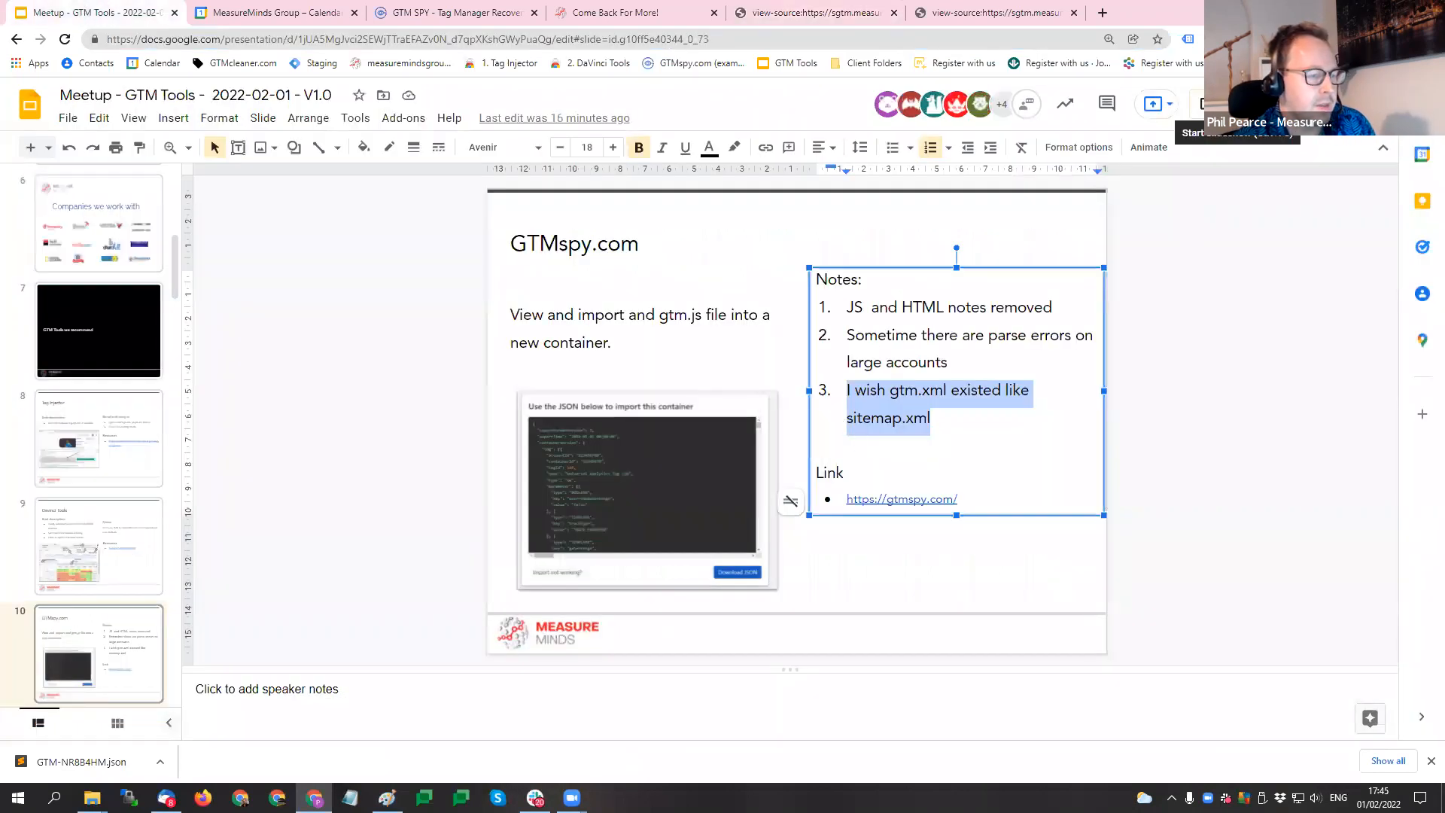
left_click(1219, 104)
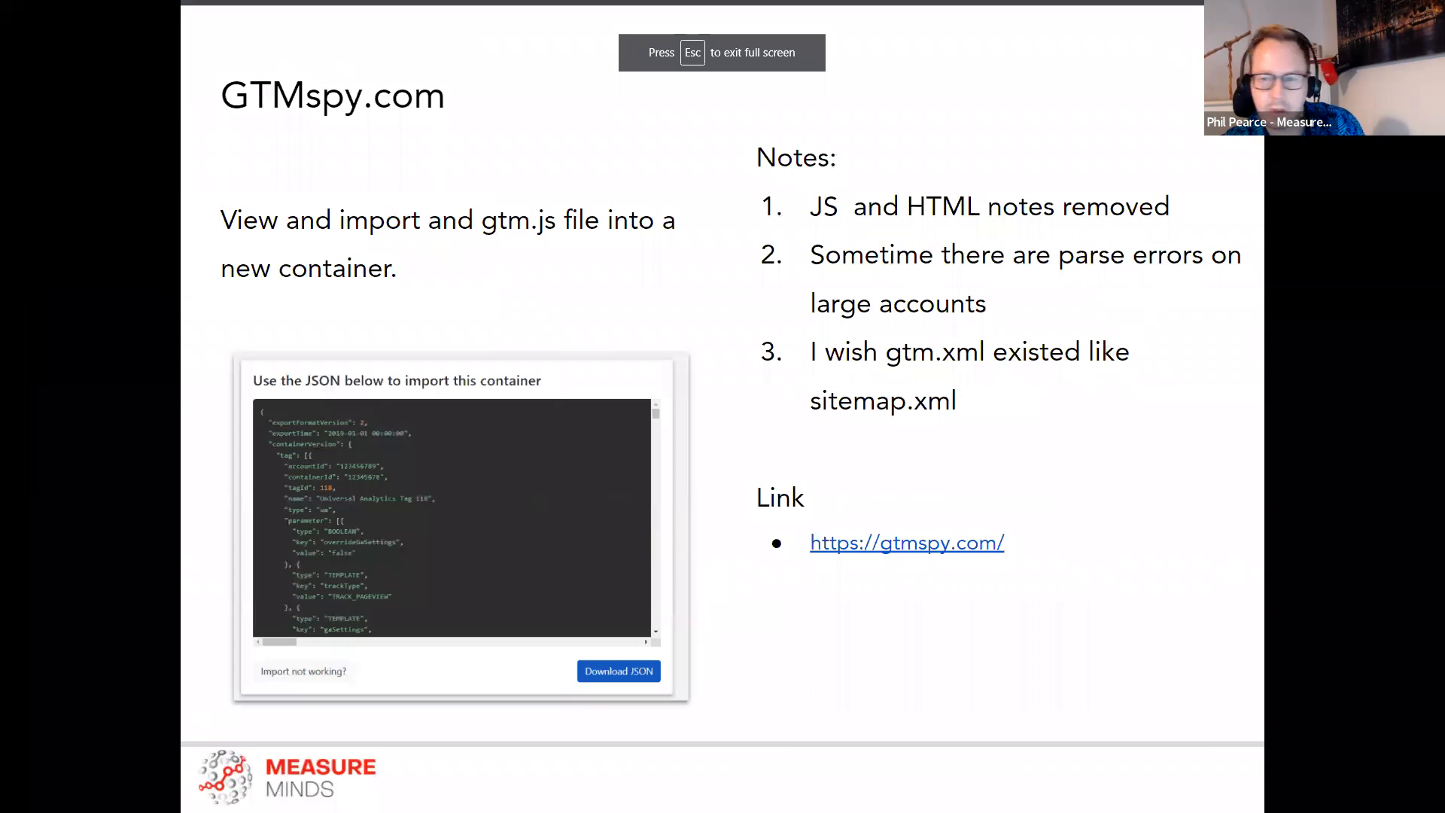
left_click(1050, 284)
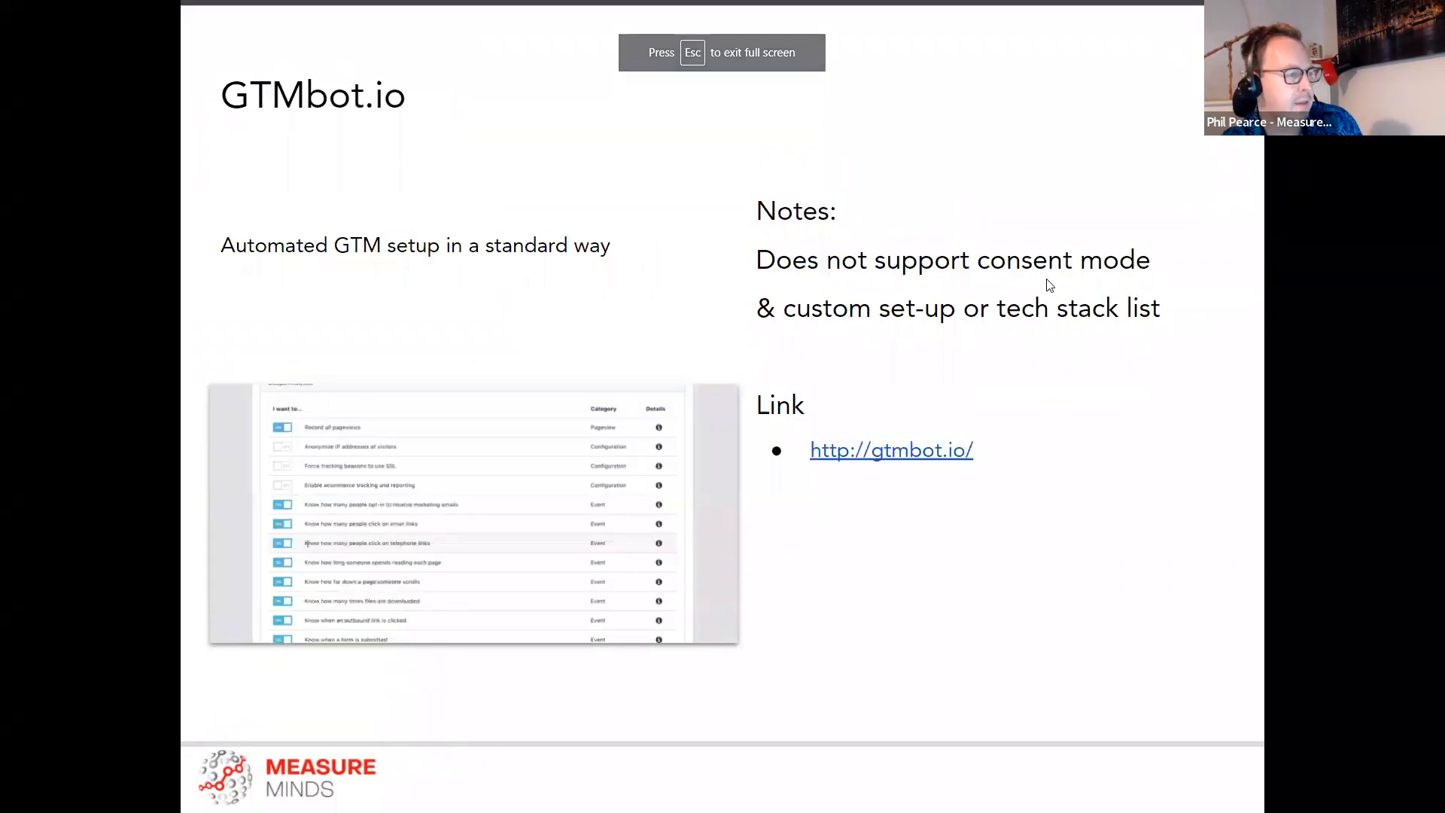
left_click(900, 449)
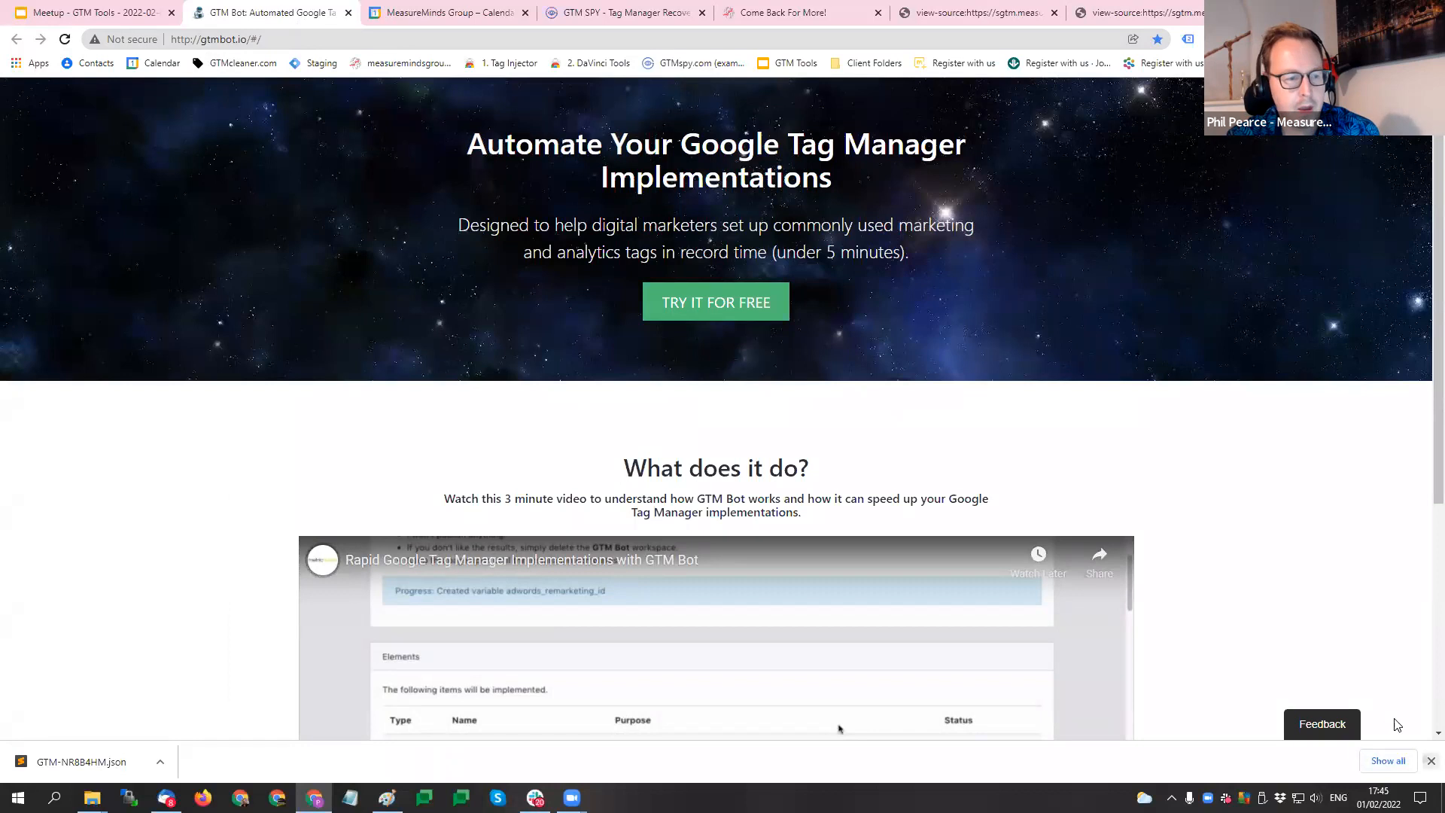
scroll(1248, 500, "down", 4)
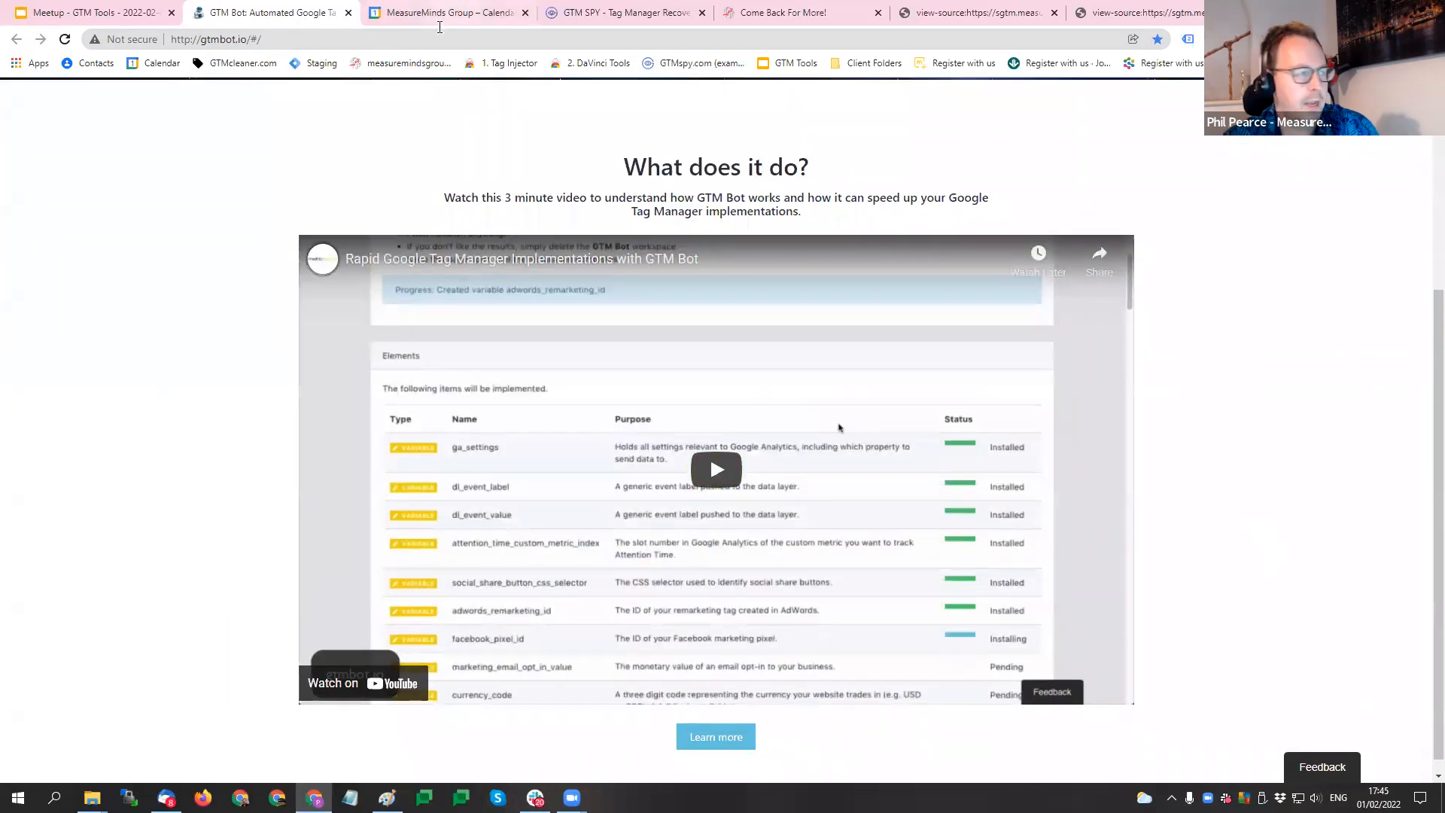
left_click(440, 31)
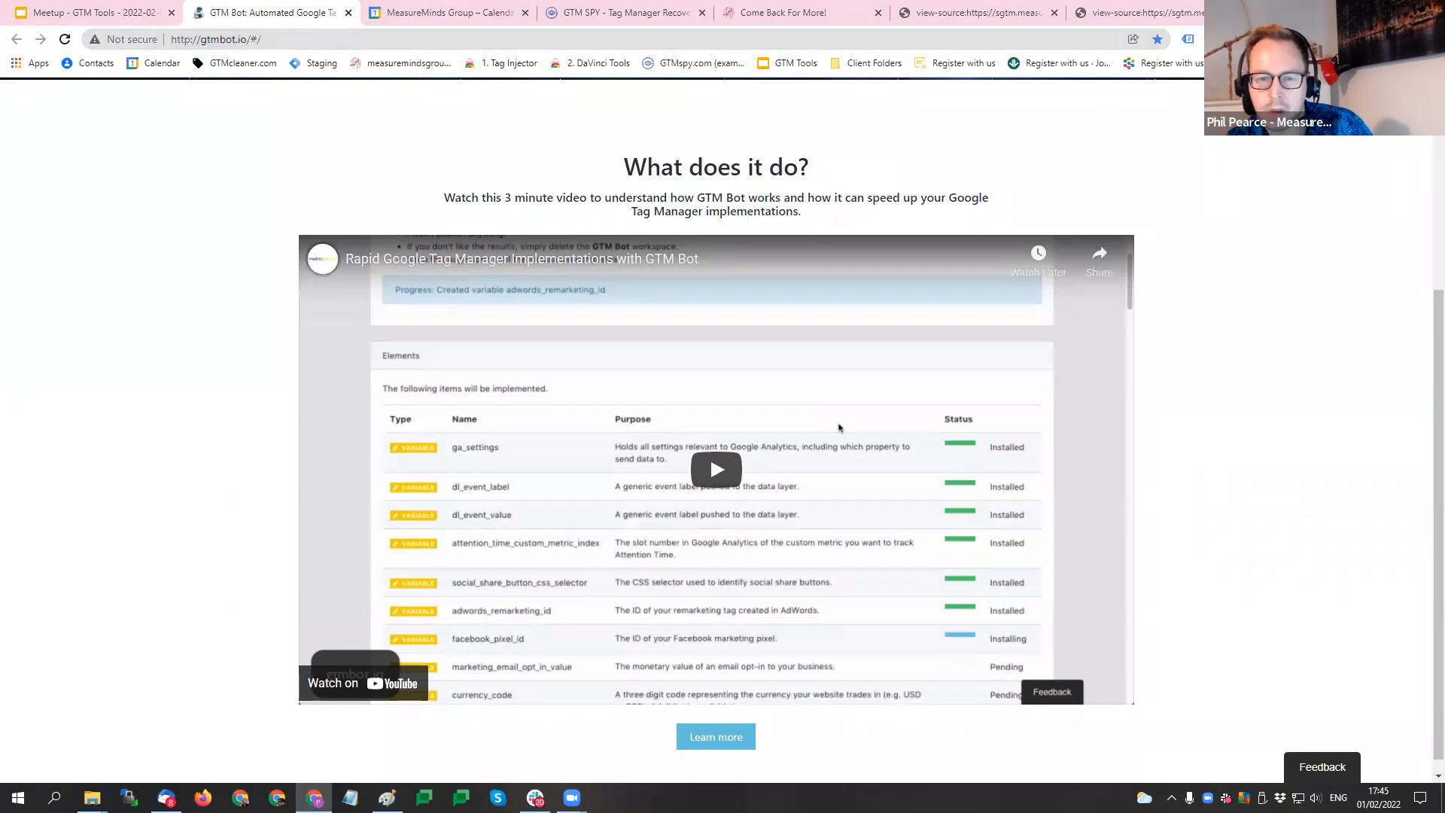
- Play the "Rapid Google Tag Manager Implementations with GTM Bot" video in the "What does it do?" section and skip to about 0:15
scroll(263, 391, "down", 1)
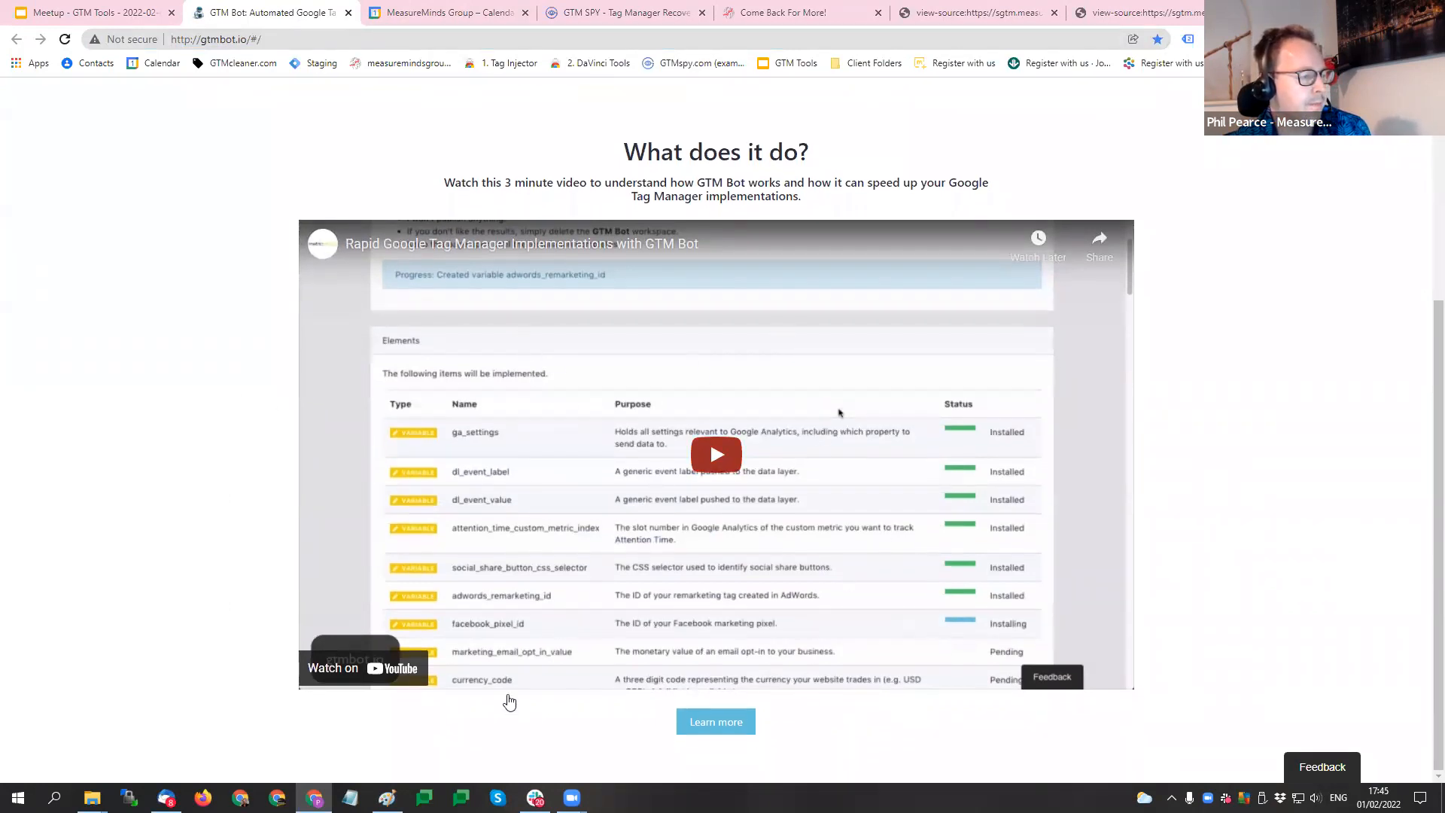
scroll(565, 417, "up", 4)
scroll(563, 416, "down", 4)
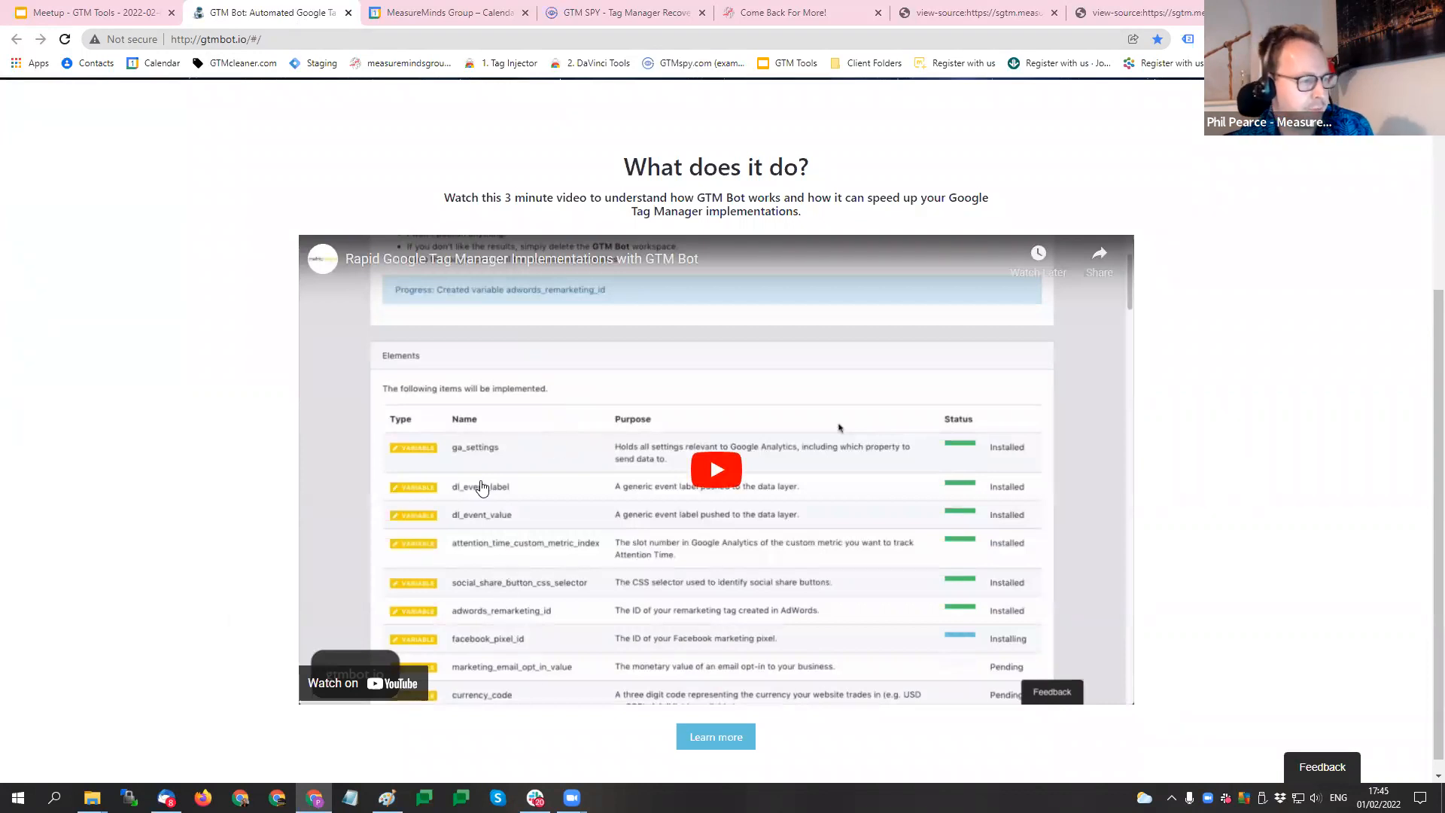
scroll(484, 494, "down", 1)
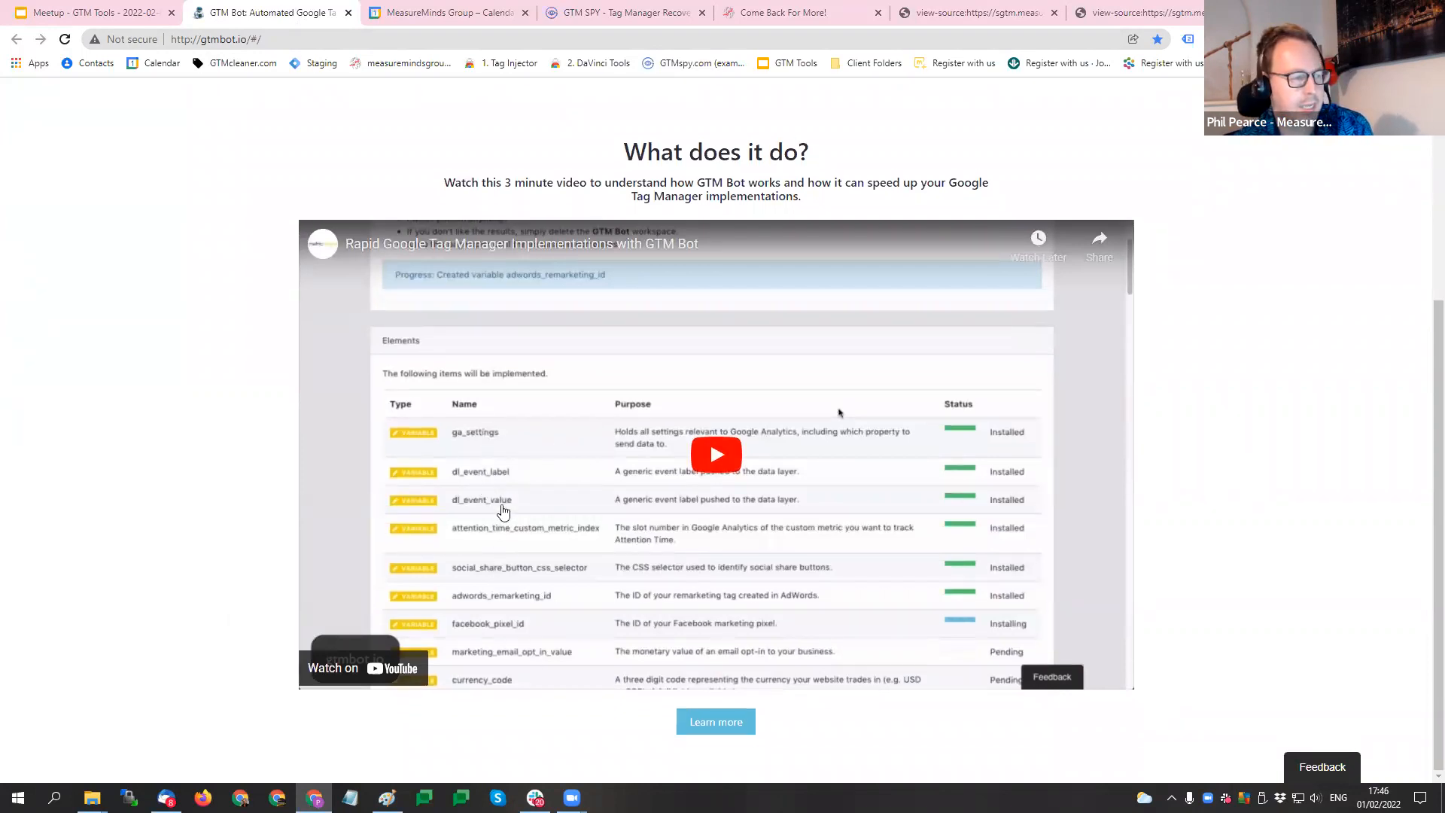
left_click(500, 663)
left_click(365, 659)
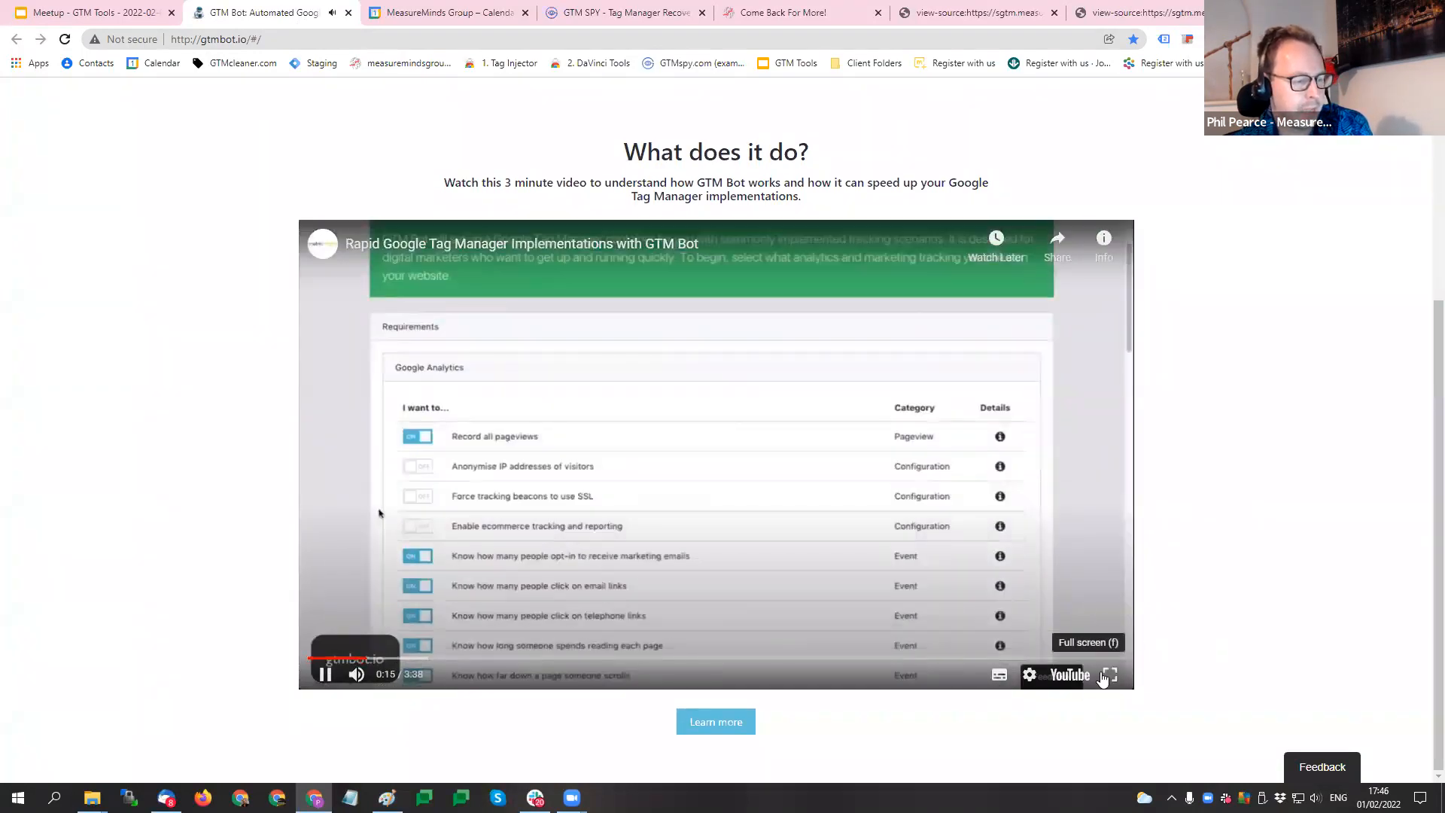
- View the video full screen, paused at 0:17 on the Google Analytics "I want to..." list without the video suggestions, and exit full screen
left_click(1111, 674)
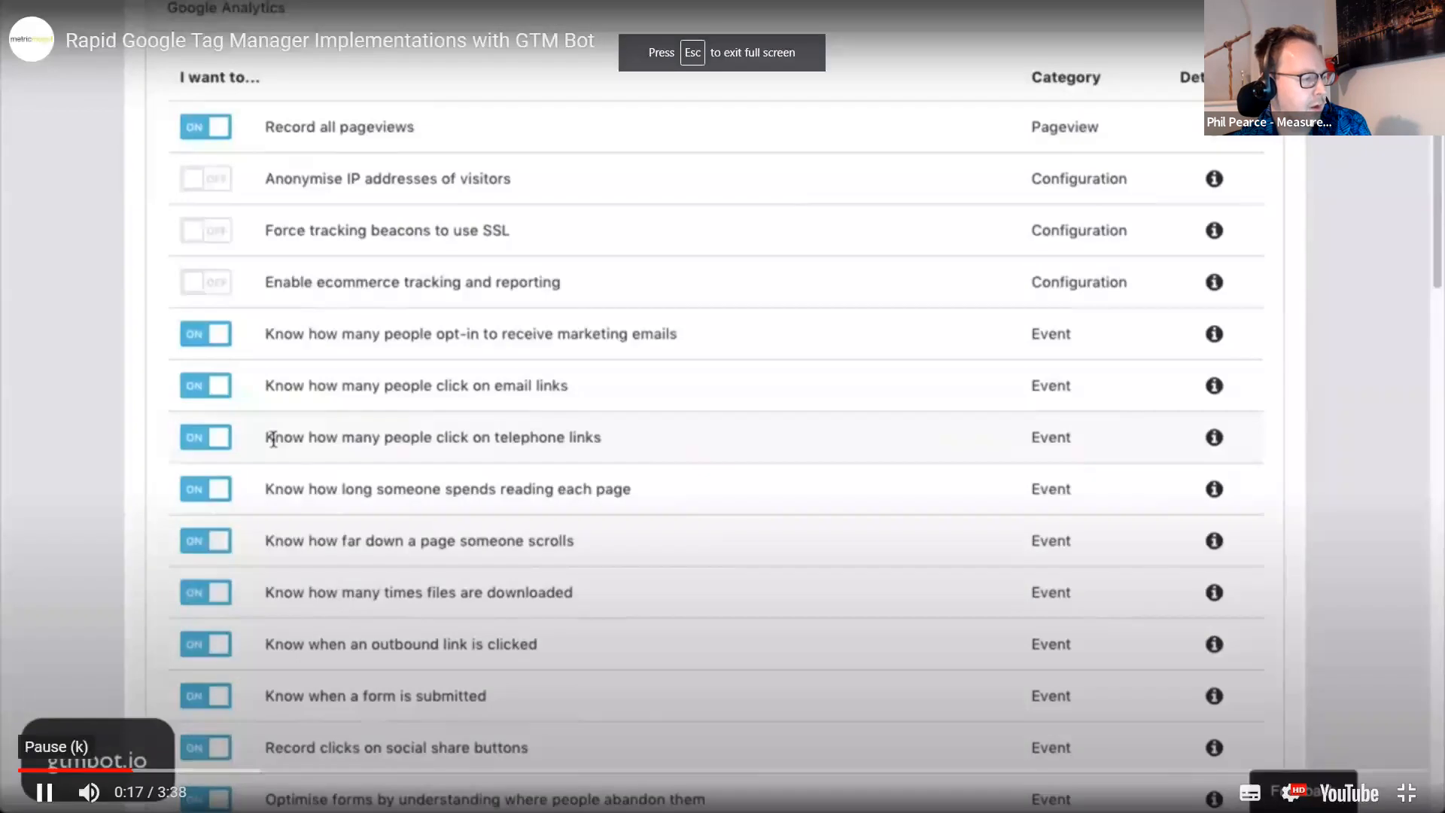
left_click(44, 792)
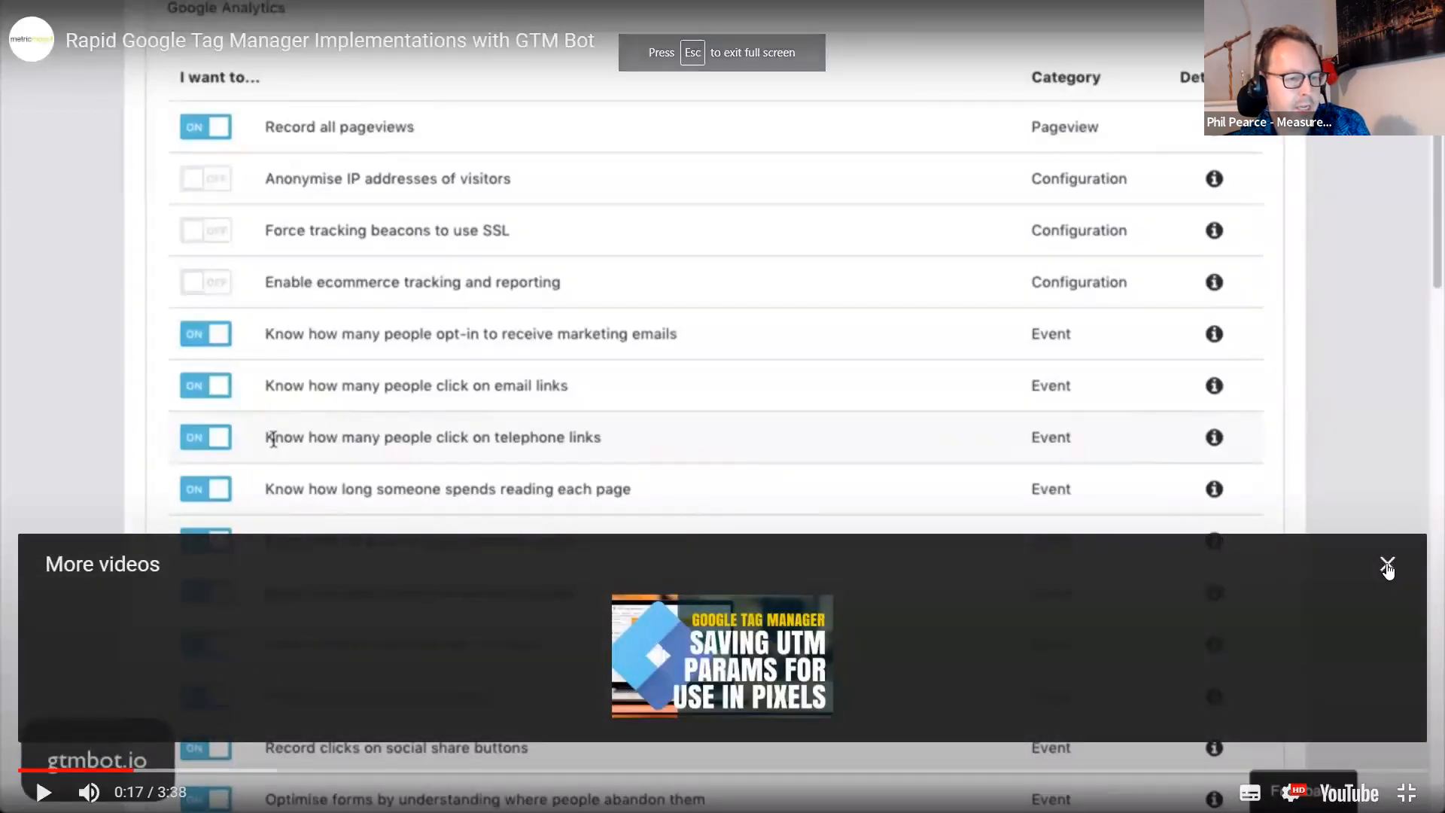
left_click(1387, 566)
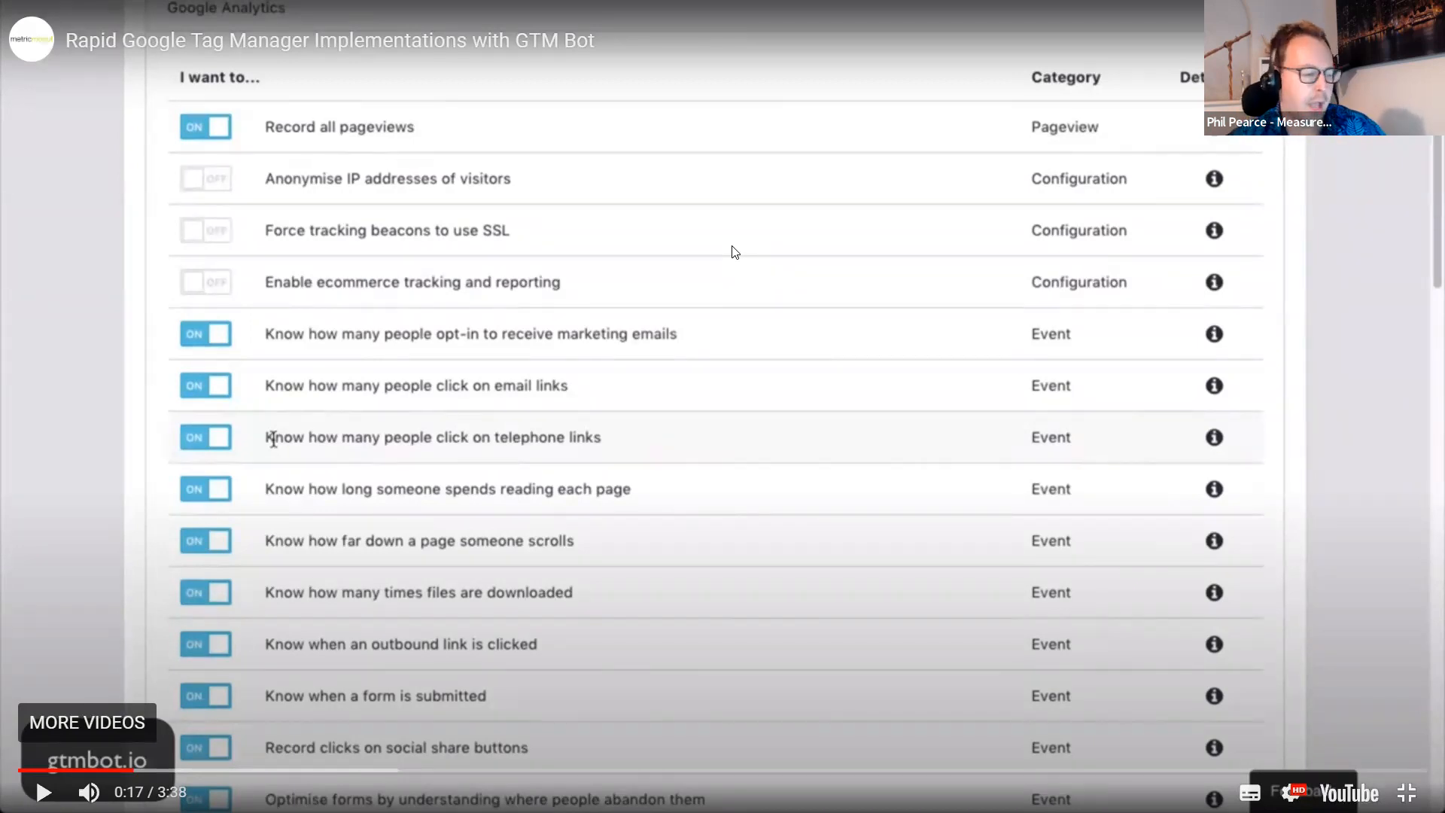
key("Escape")
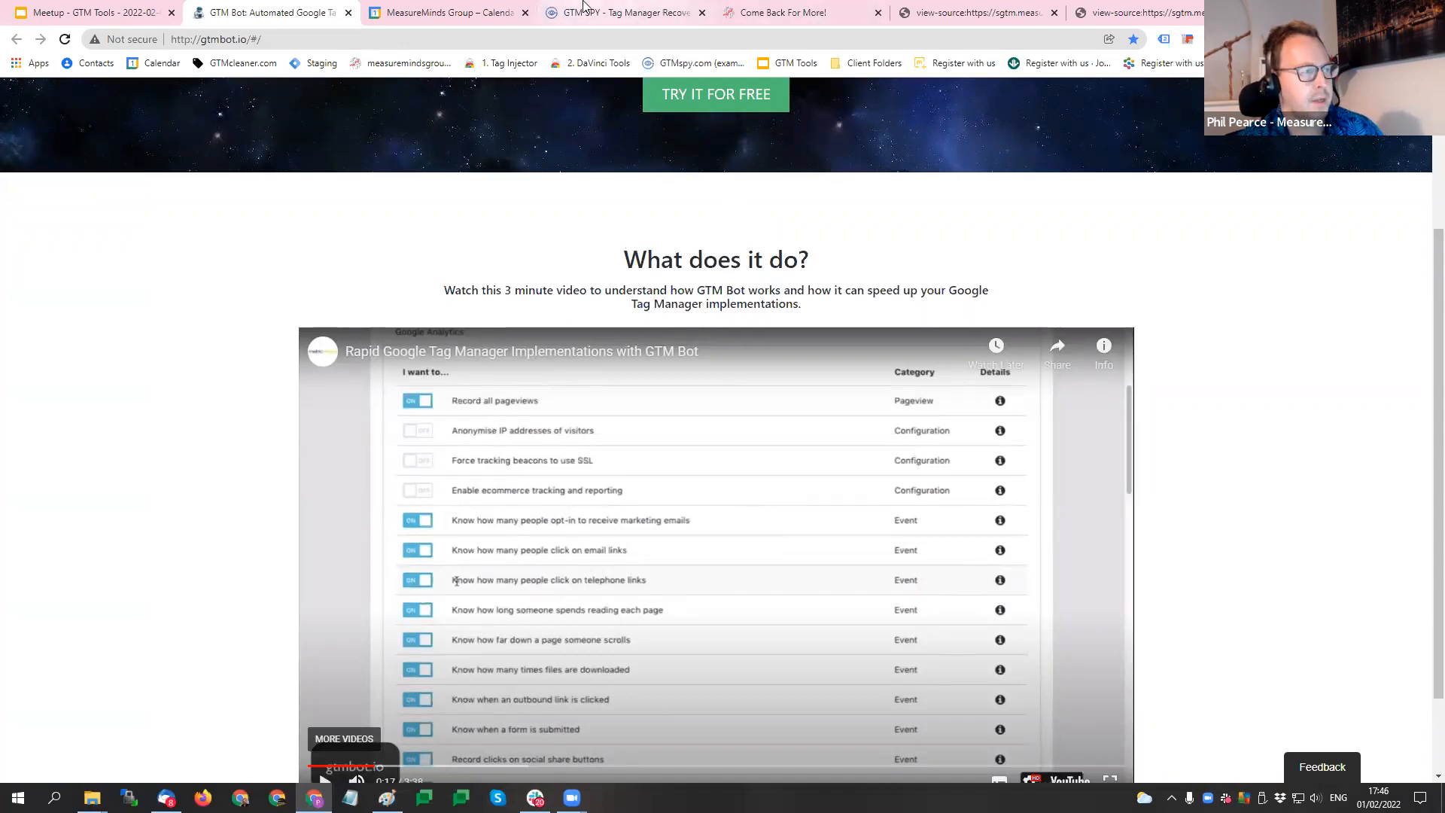
- Revisit the GTM SPY container export page and the GTM Bot page, and return to the GTM Tools presentation
left_click(625, 12)
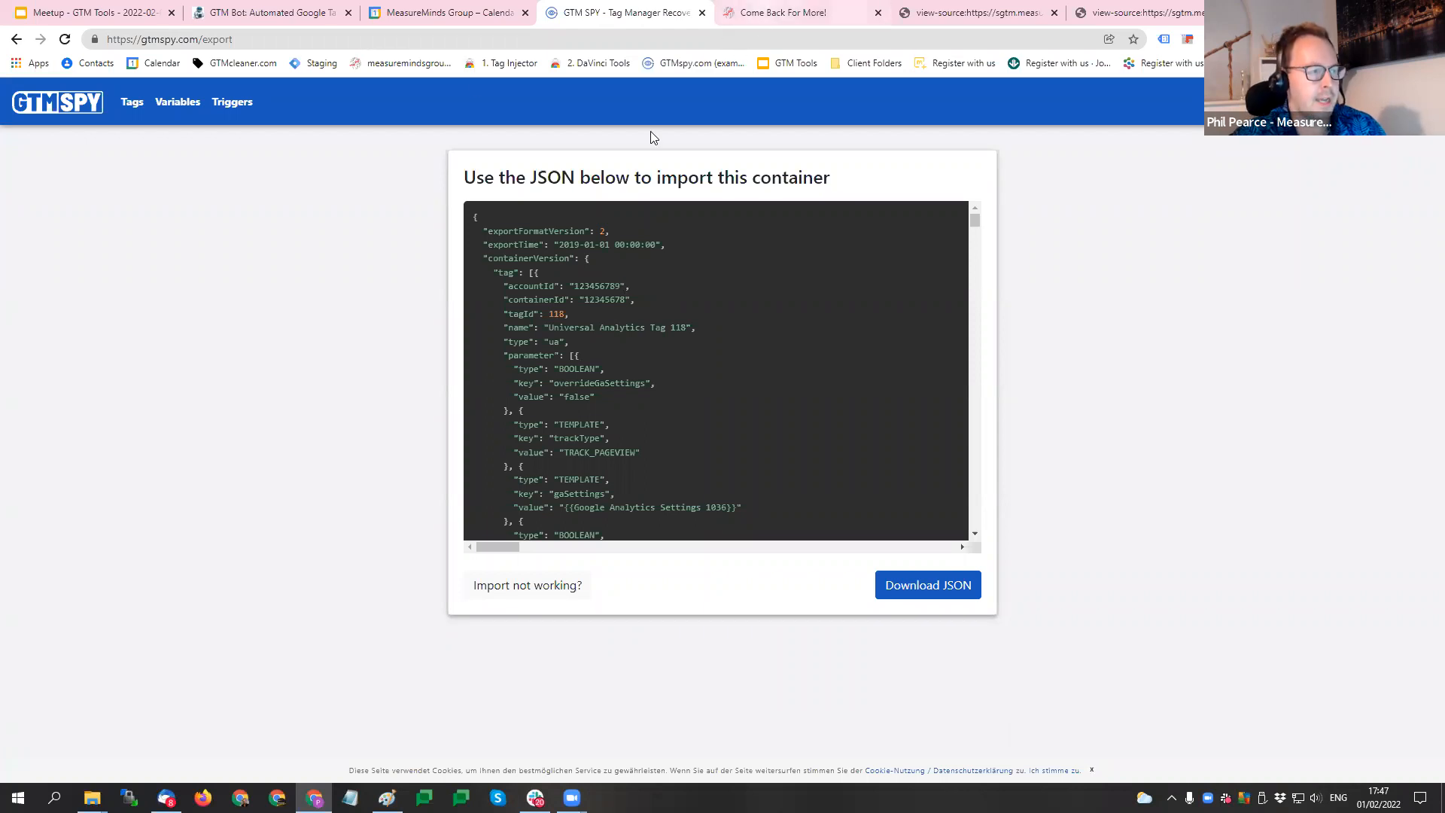
left_click(276, 17)
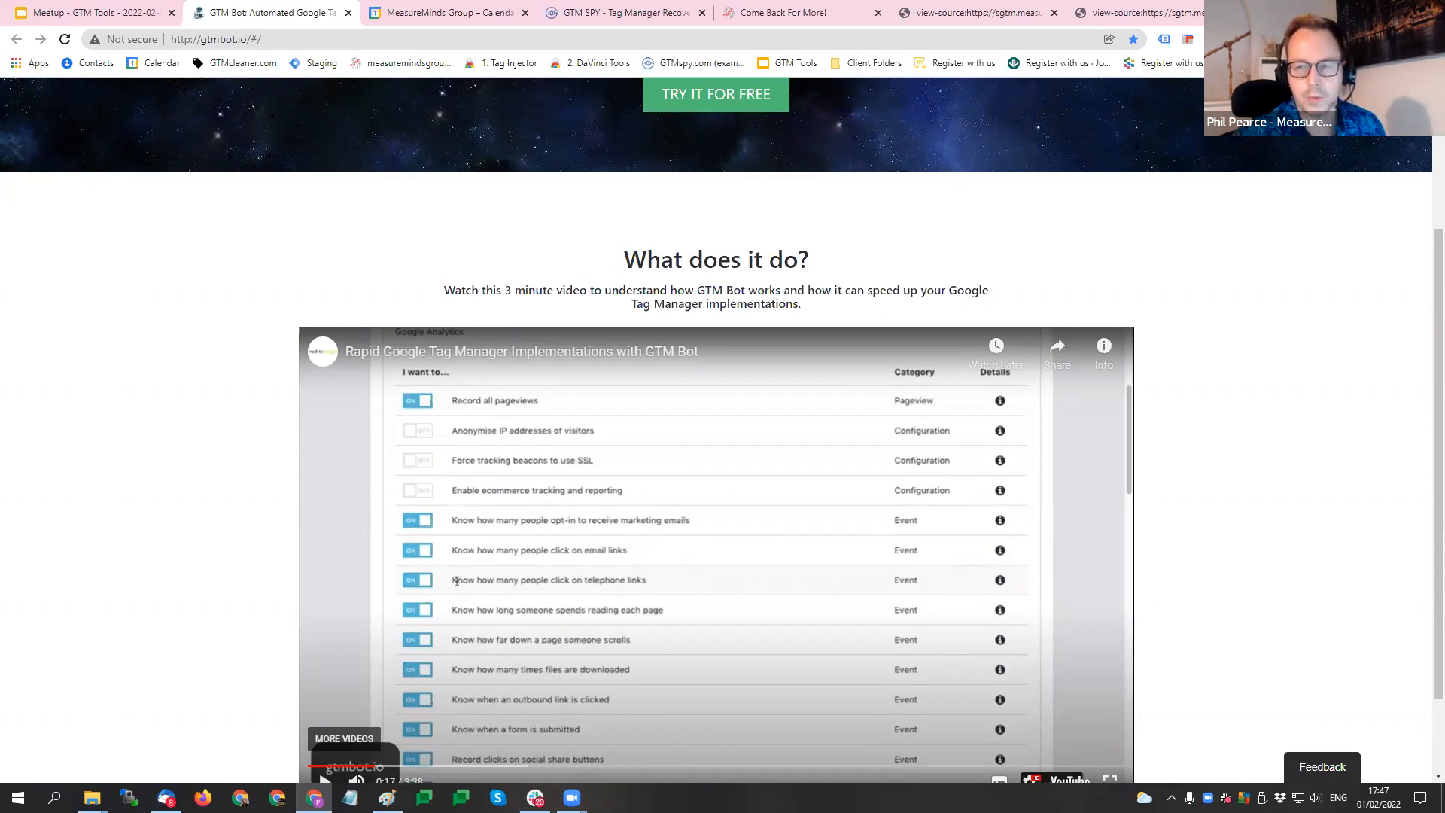
left_click(99, 12)
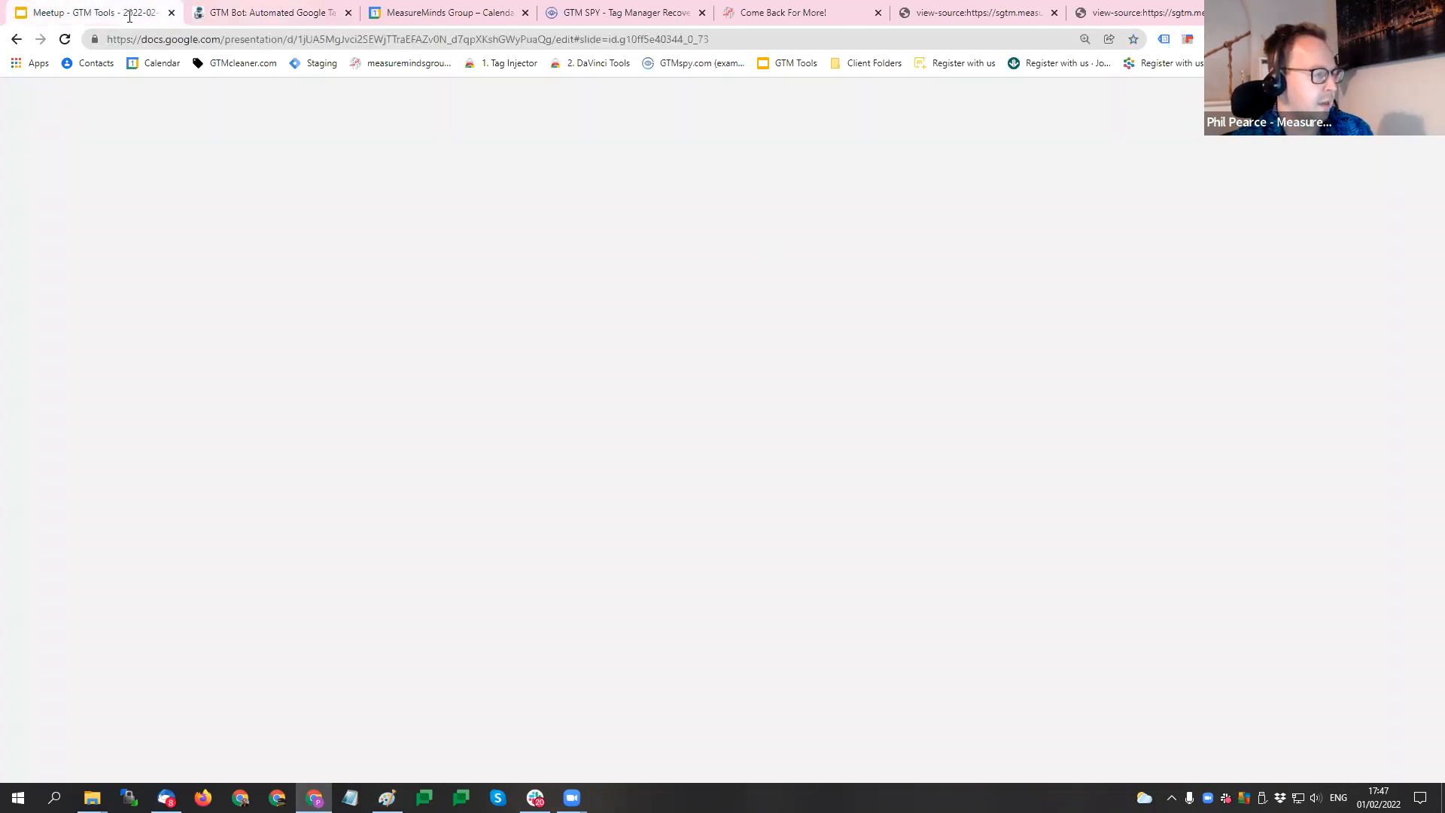
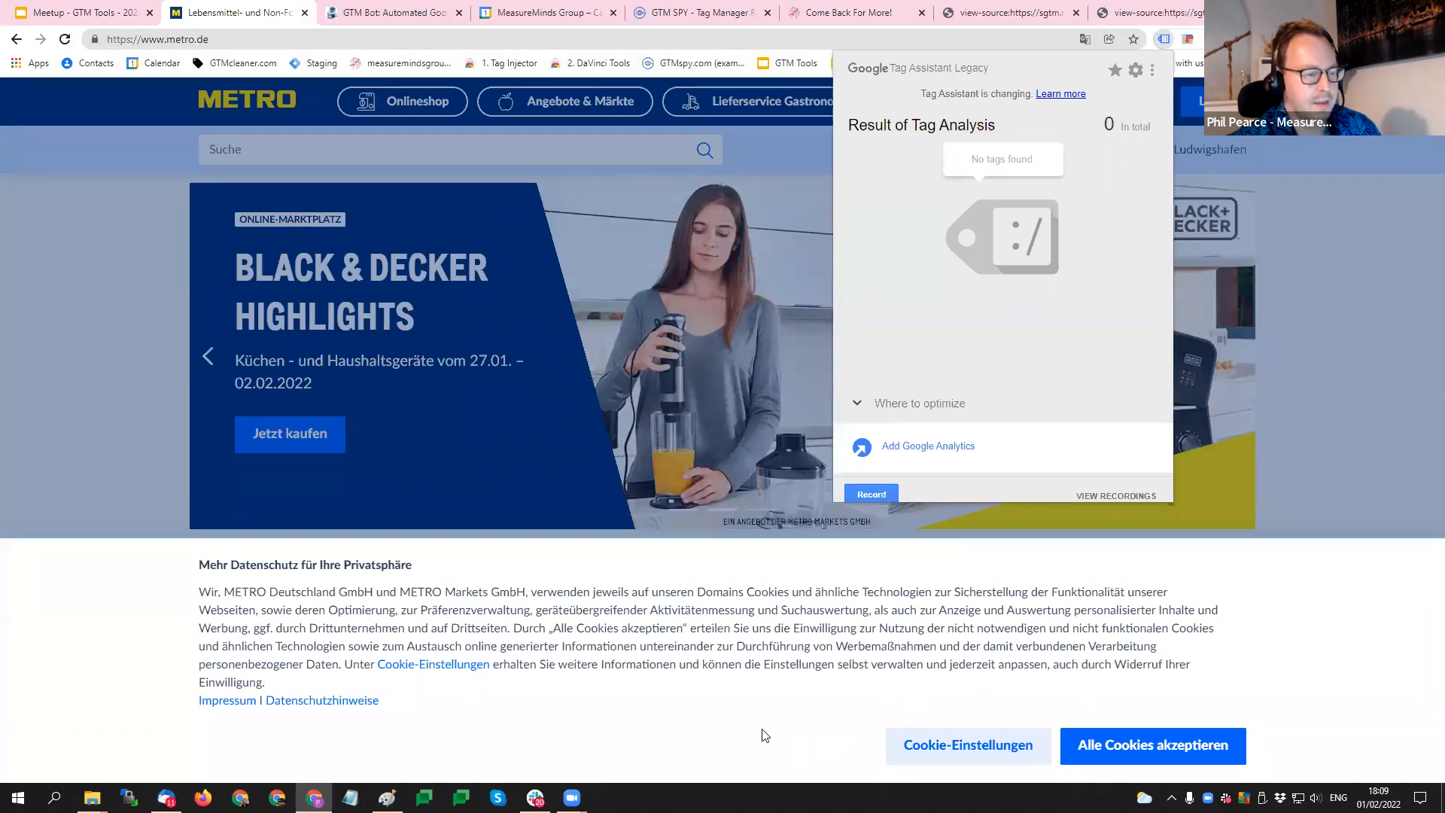
- Accept all cookies on metro.de and list the site's detected tags in Tag Assistant Legacy
left_click(1091, 745)
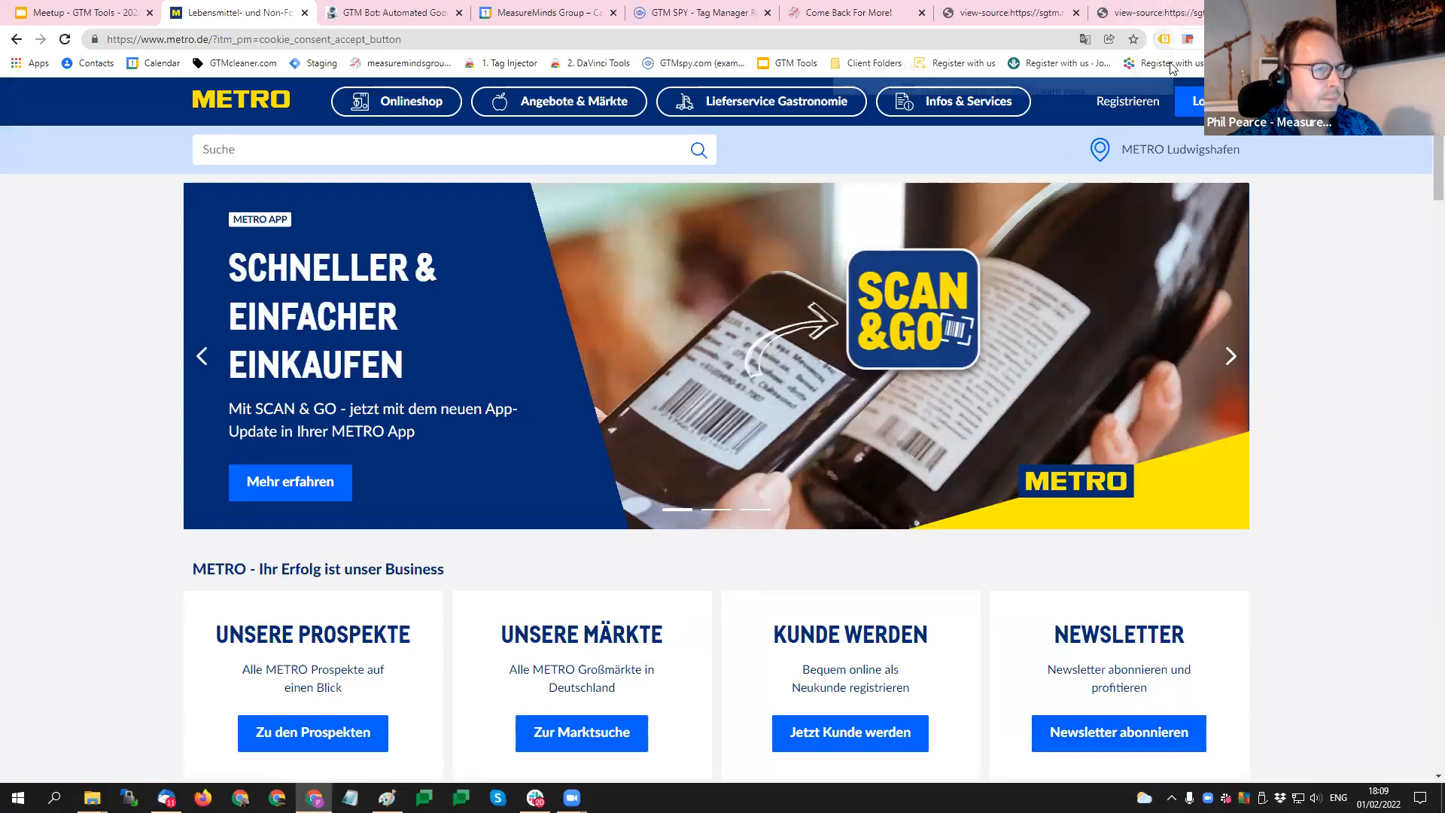
left_click(1163, 39)
scroll(1001, 279, "down", 3)
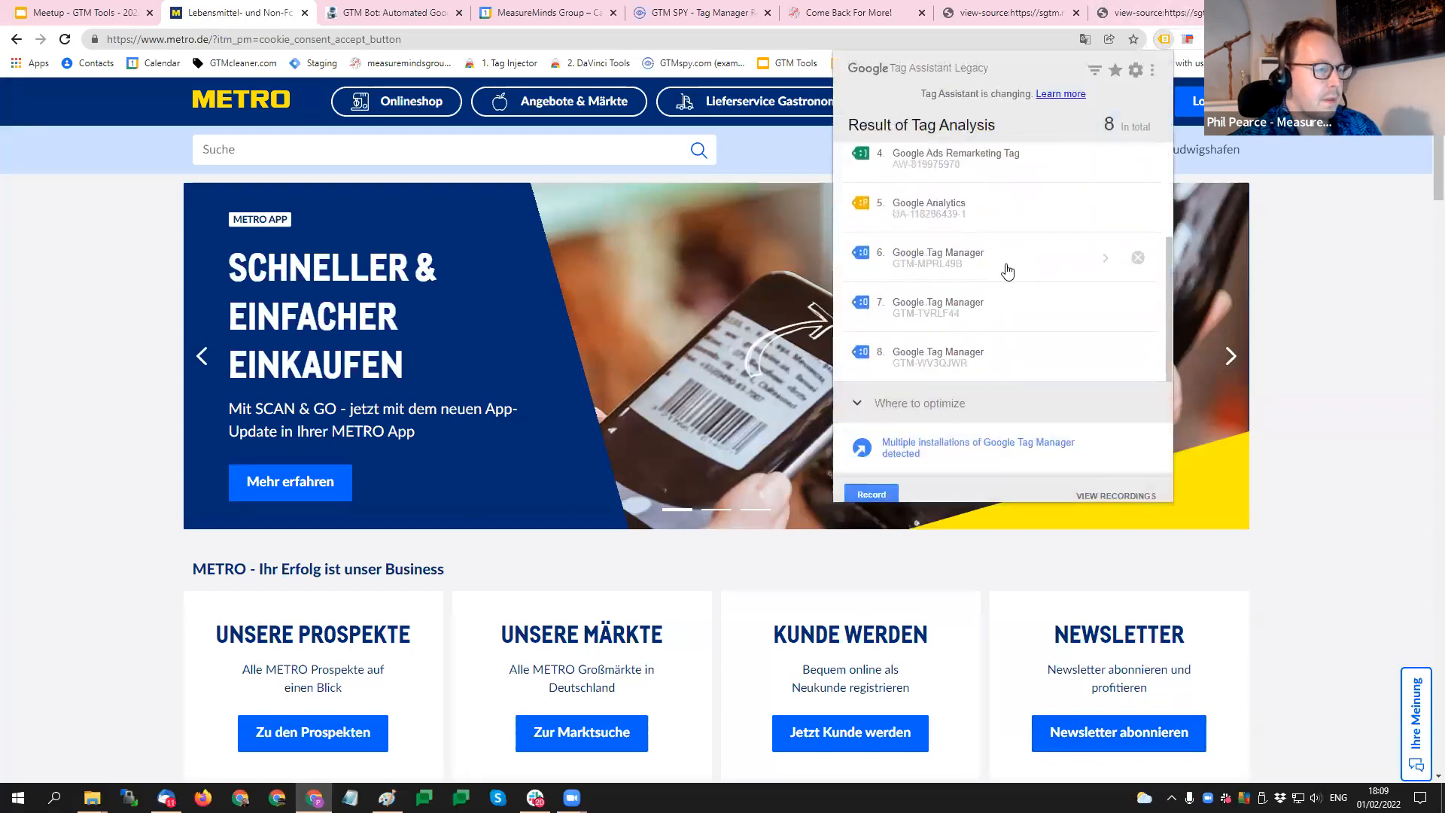
- Open the script URL from the code snippet of container GTM-WV3QJWR and copy the container ID from its address
left_click(971, 355)
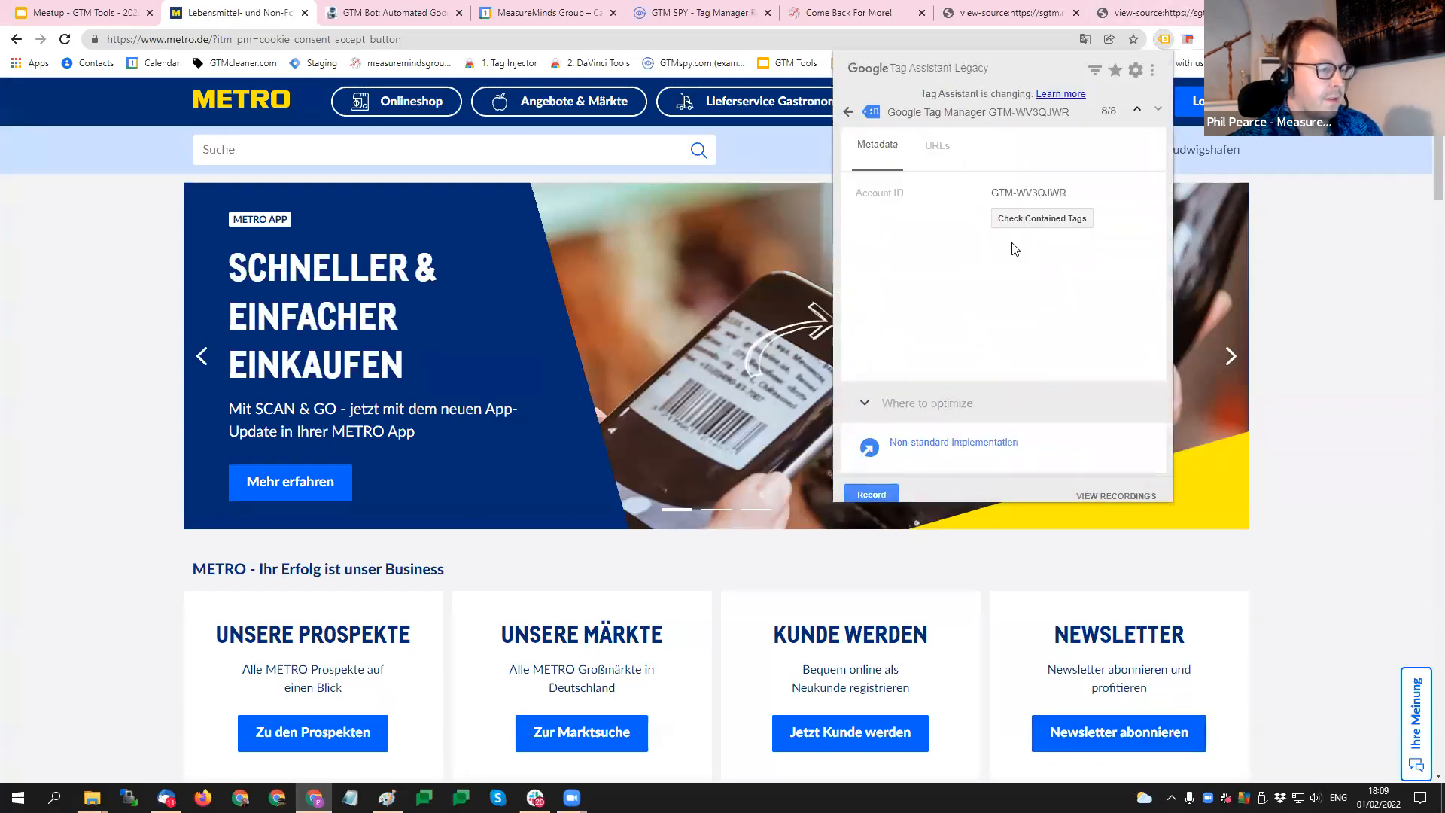
left_click(943, 145)
left_click(978, 210)
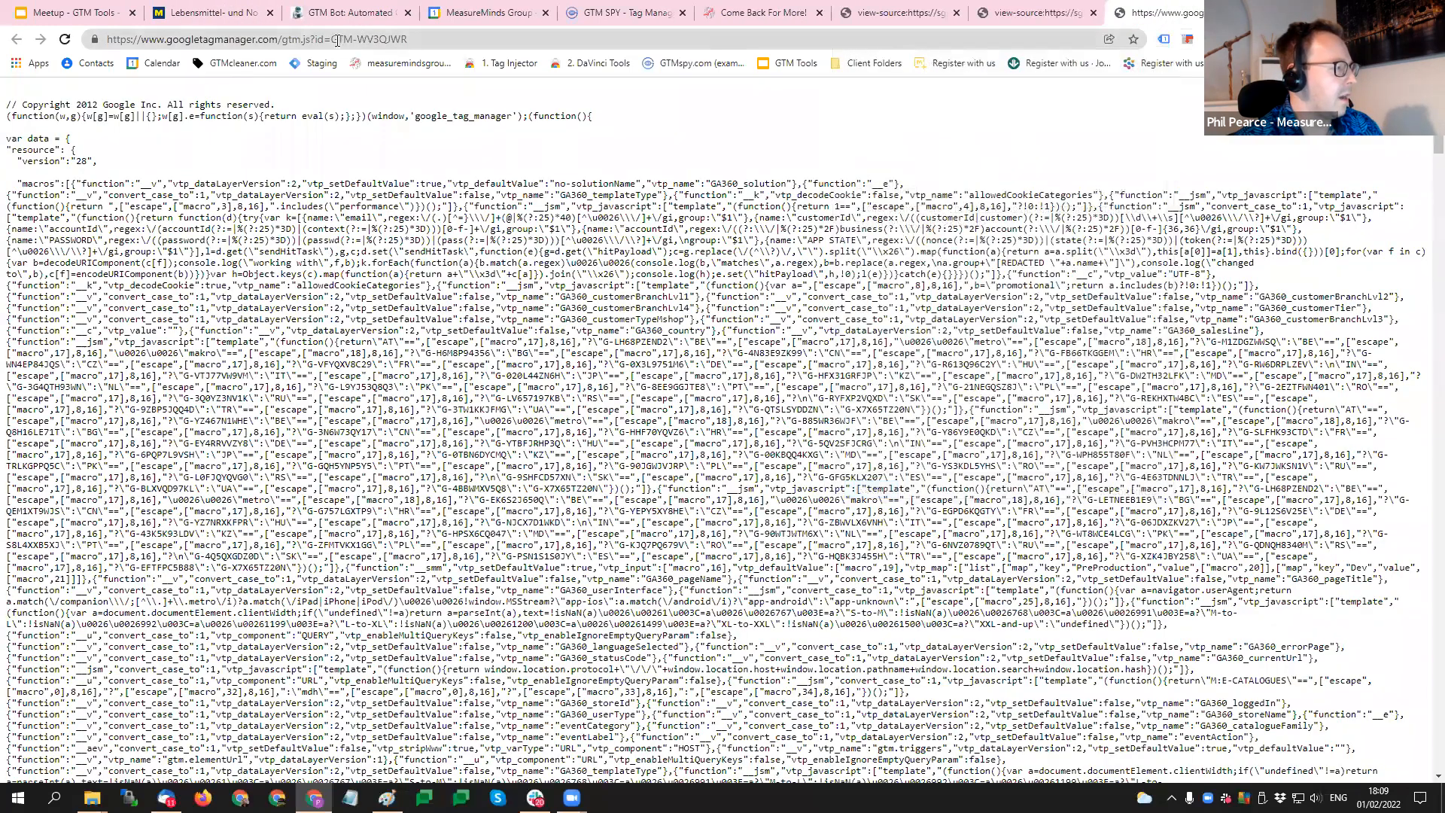
left_click_drag(332, 39, 407, 39)
key("ctrl+c")
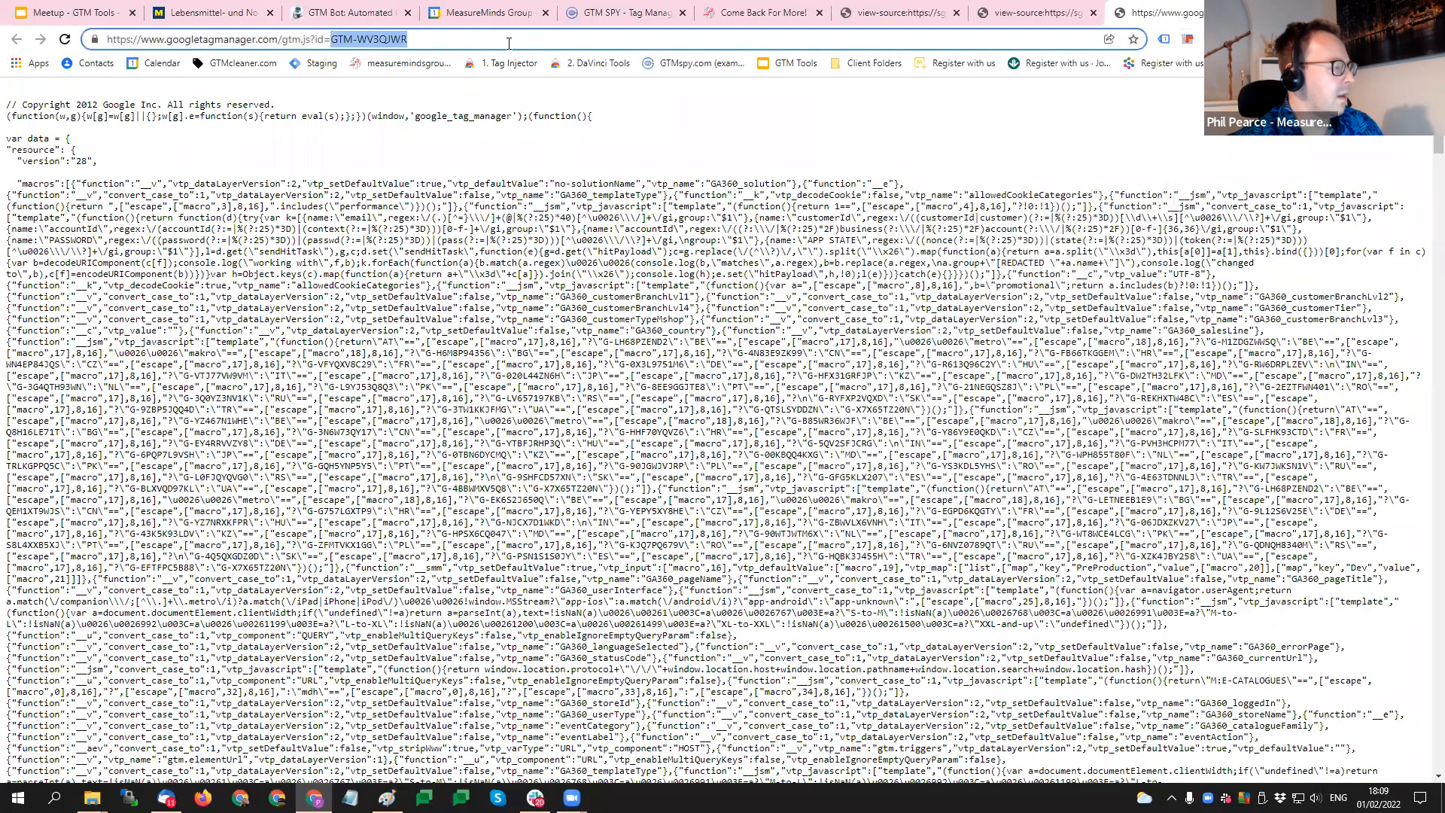
left_click(356, 176)
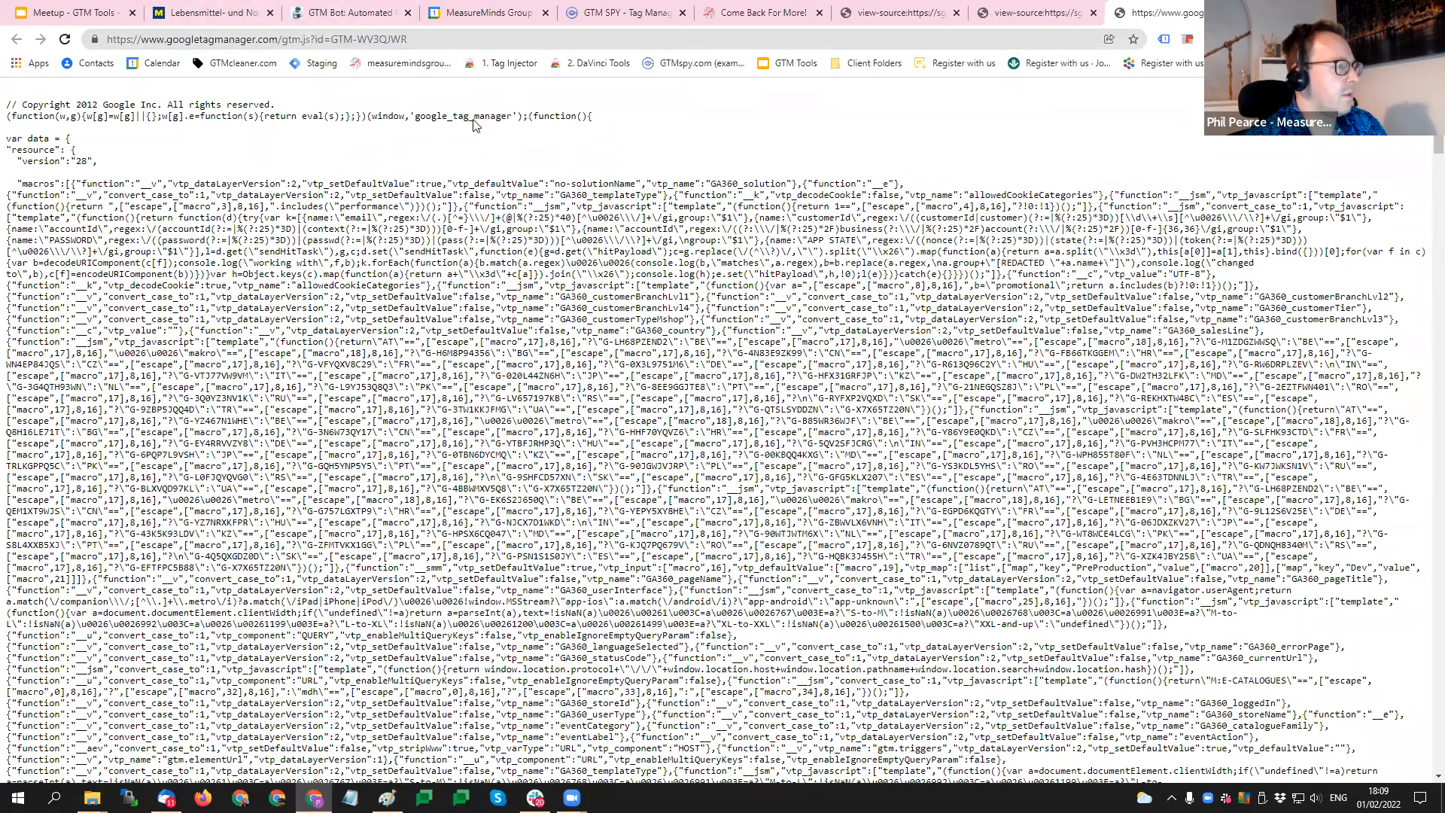
- Look up the container GTM-WV3QJWR in GTM SPY from its start page
left_click(350, 12)
left_click(625, 9)
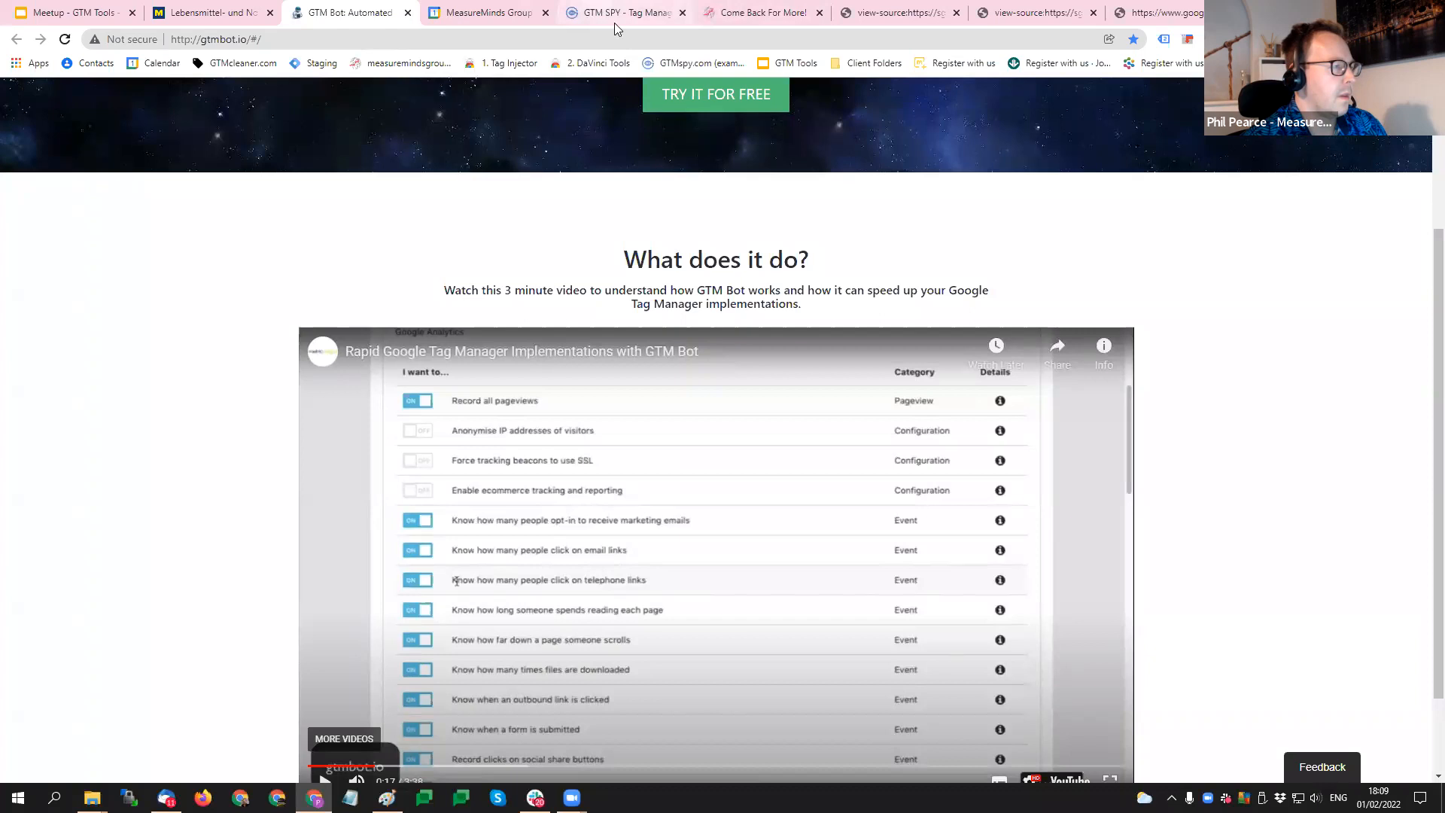
left_click(15, 102)
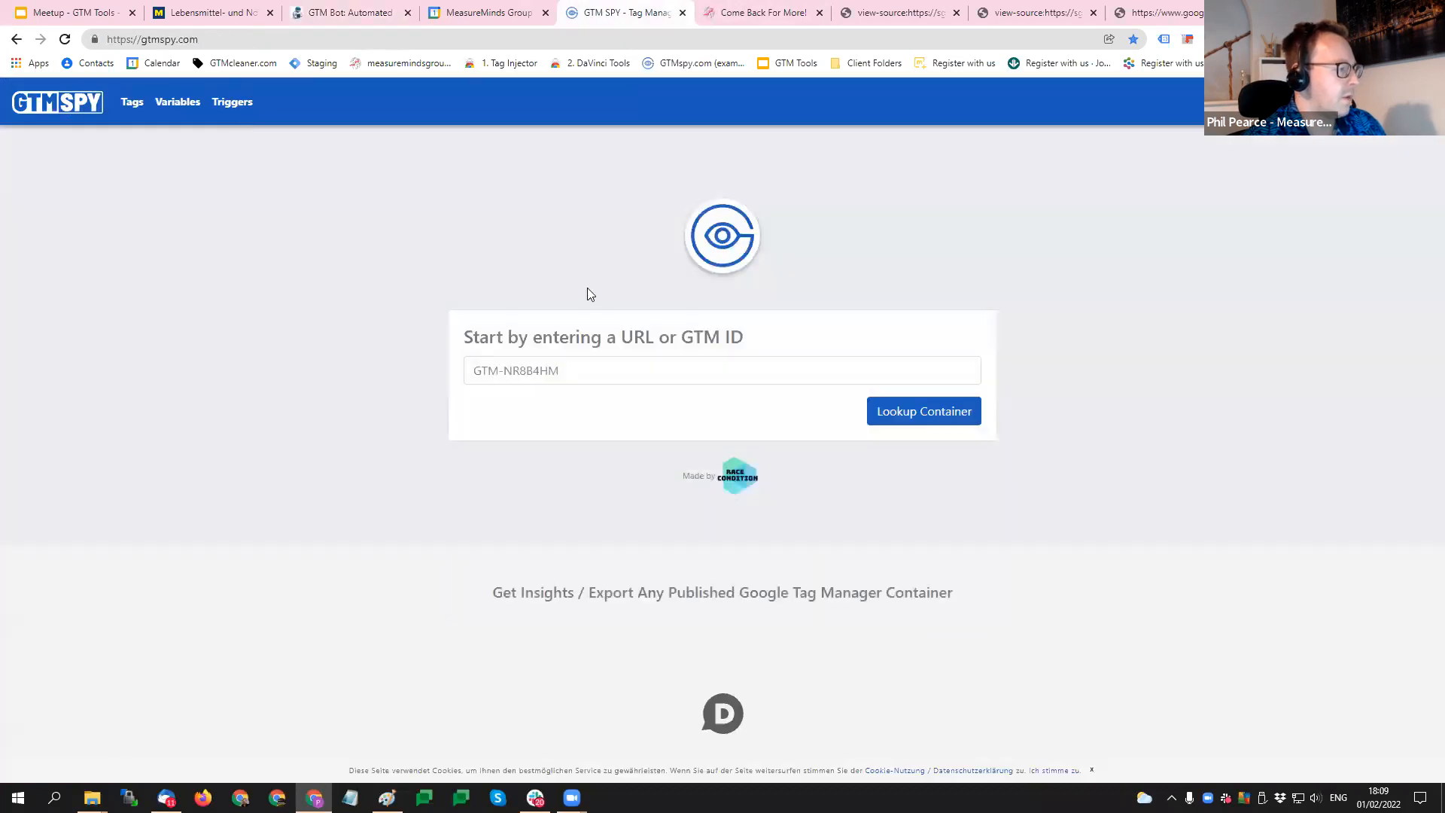
left_click(585, 371)
key("ctrl+v")
left_click(884, 417)
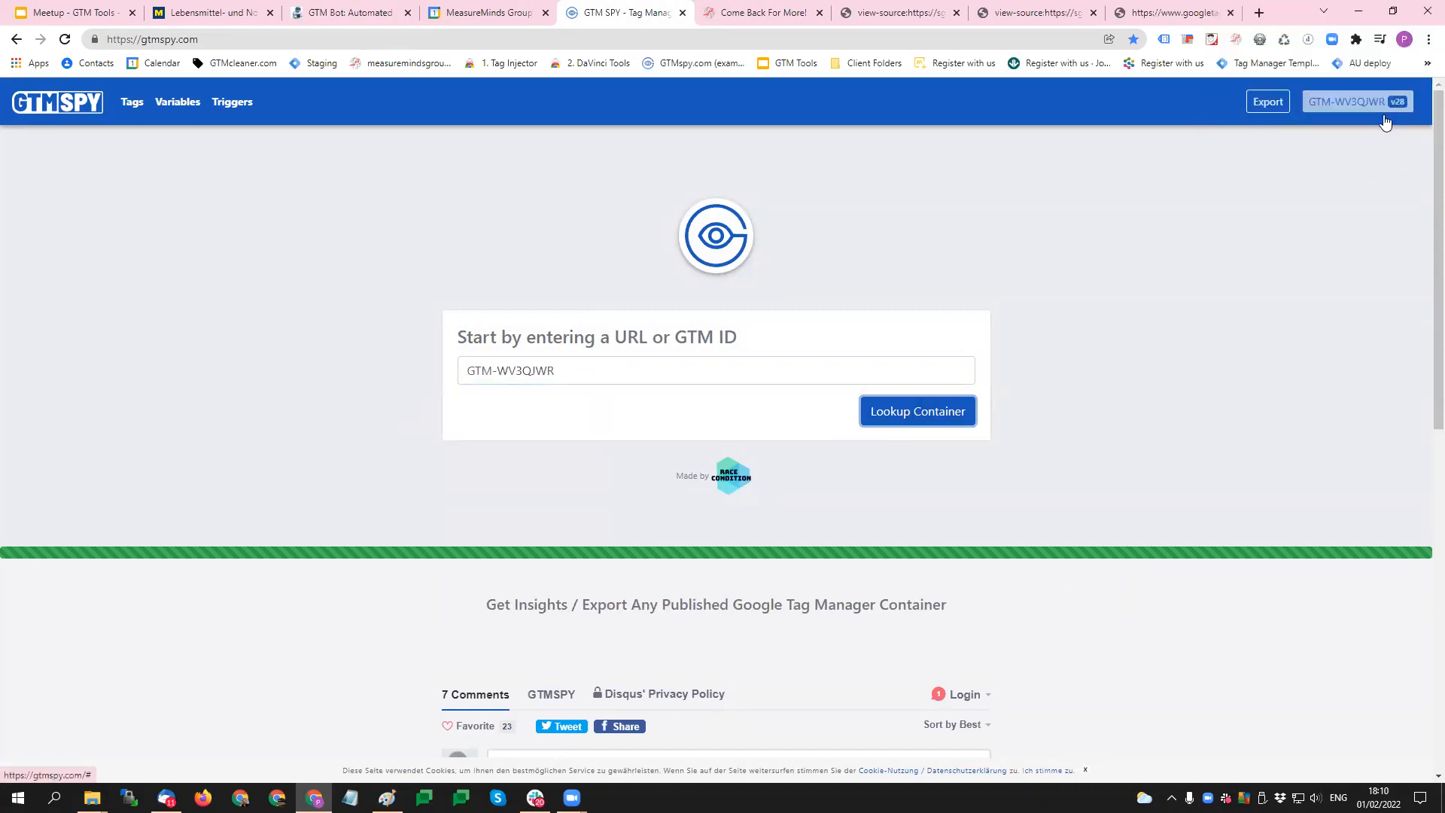
- Examine the container's tags, variables and triggers in GTM SPY
left_click(131, 102)
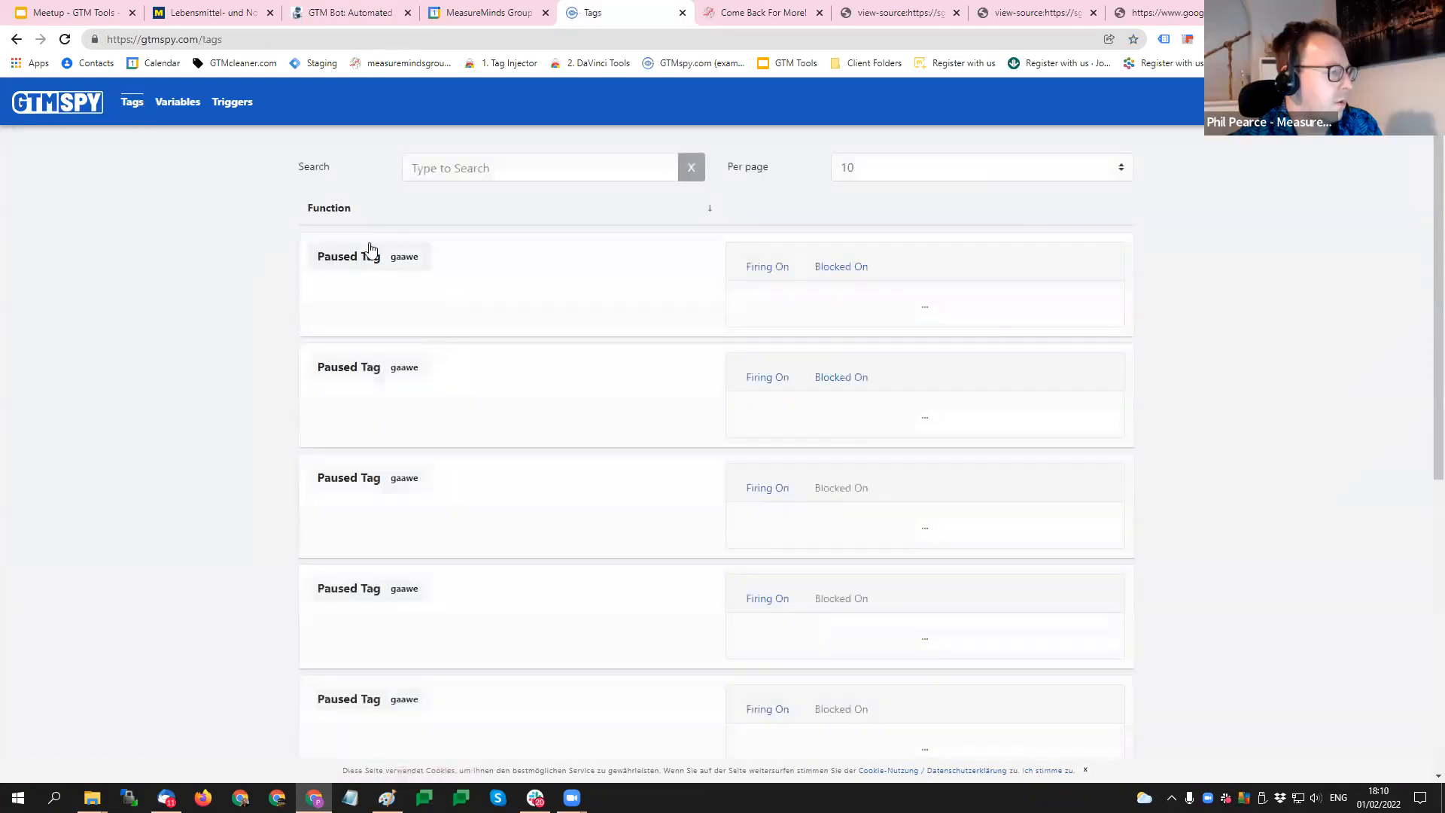
scroll(664, 284, "down", 8)
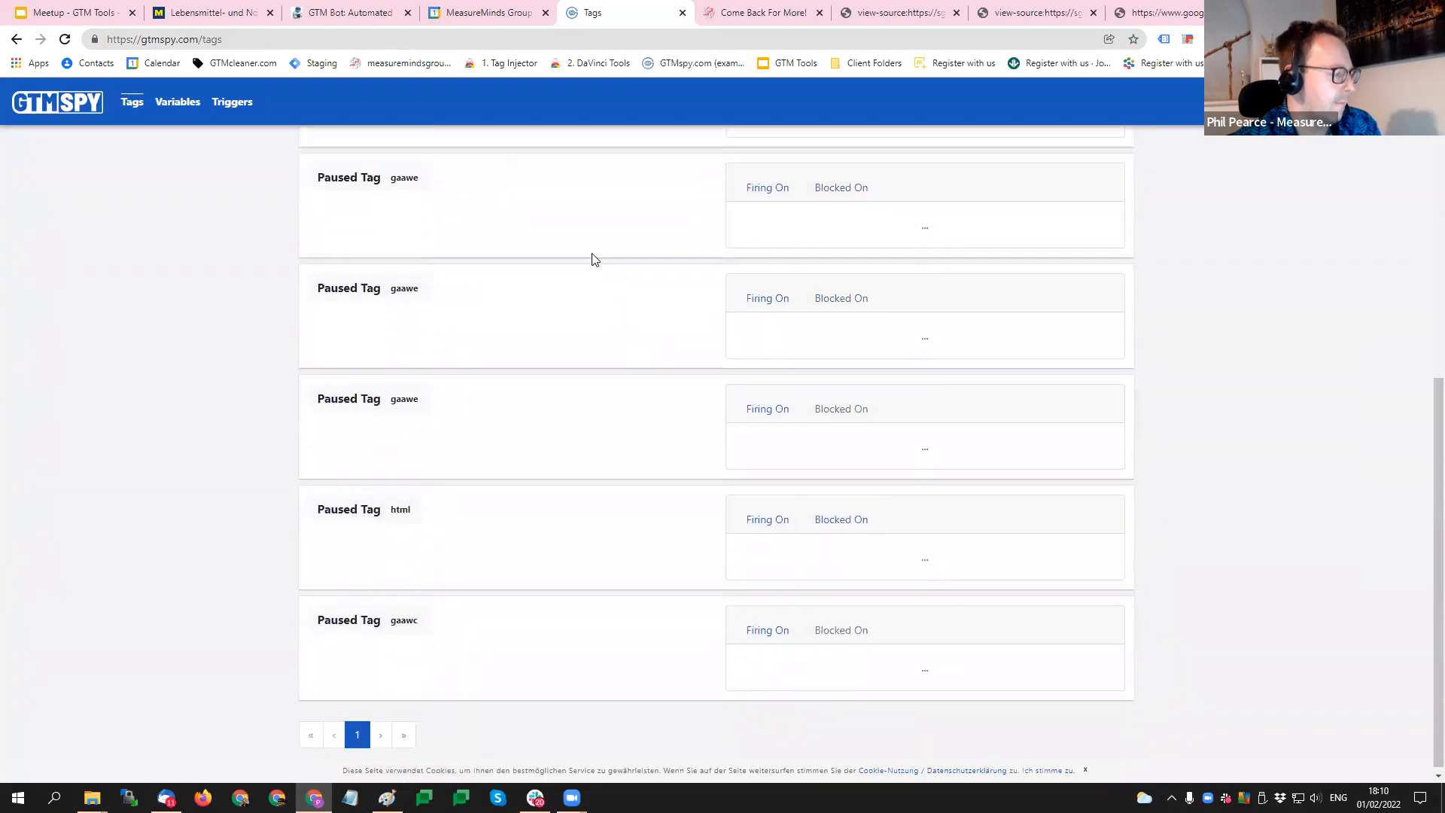
scroll(590, 271, "up", 8)
left_click(178, 102)
scroll(580, 313, "down", 3)
scroll(580, 313, "up", 3)
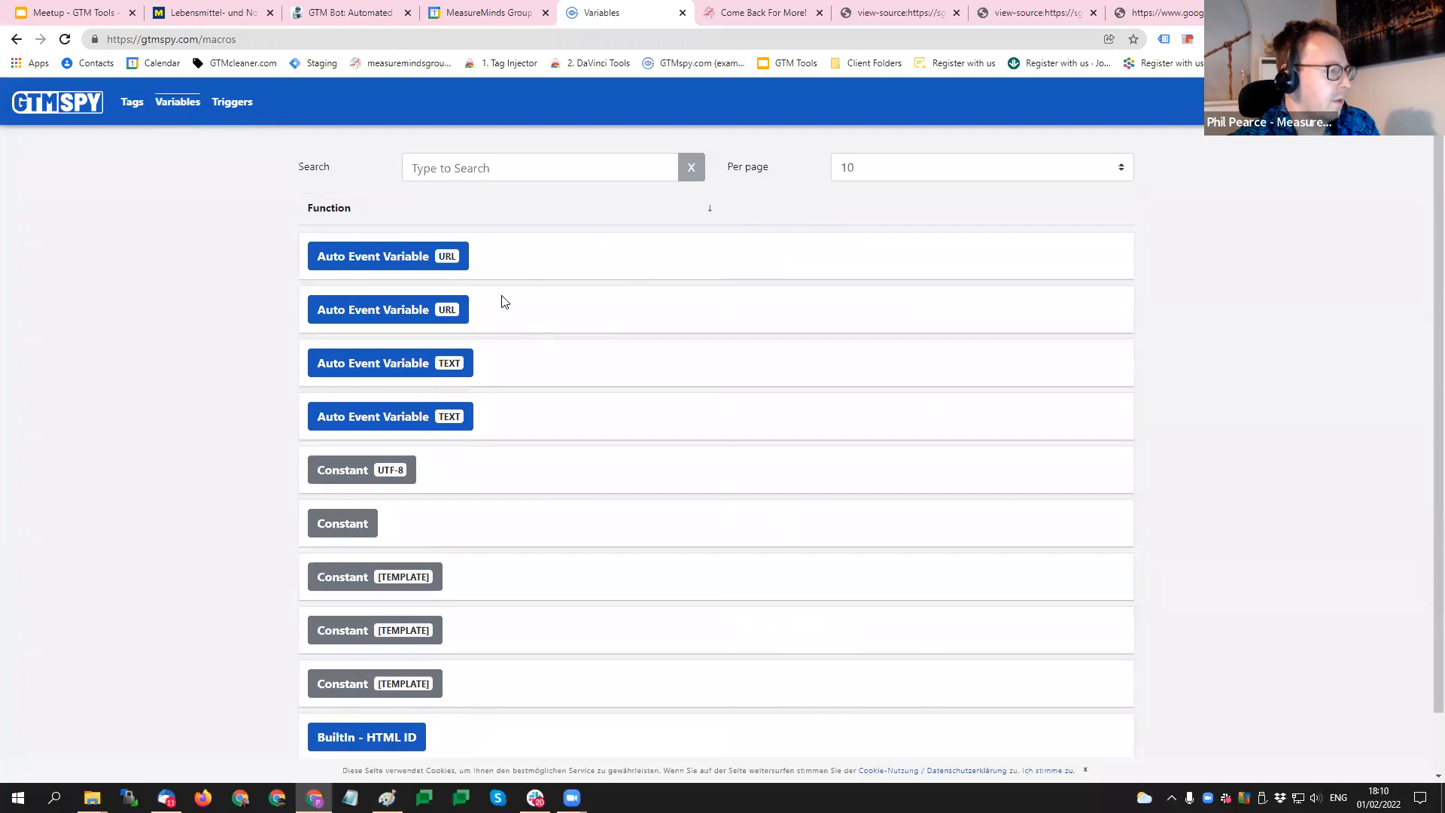
scroll(500, 300, "down", 2)
left_click(232, 101)
scroll(657, 345, "down", 2)
scroll(622, 362, "up", 3)
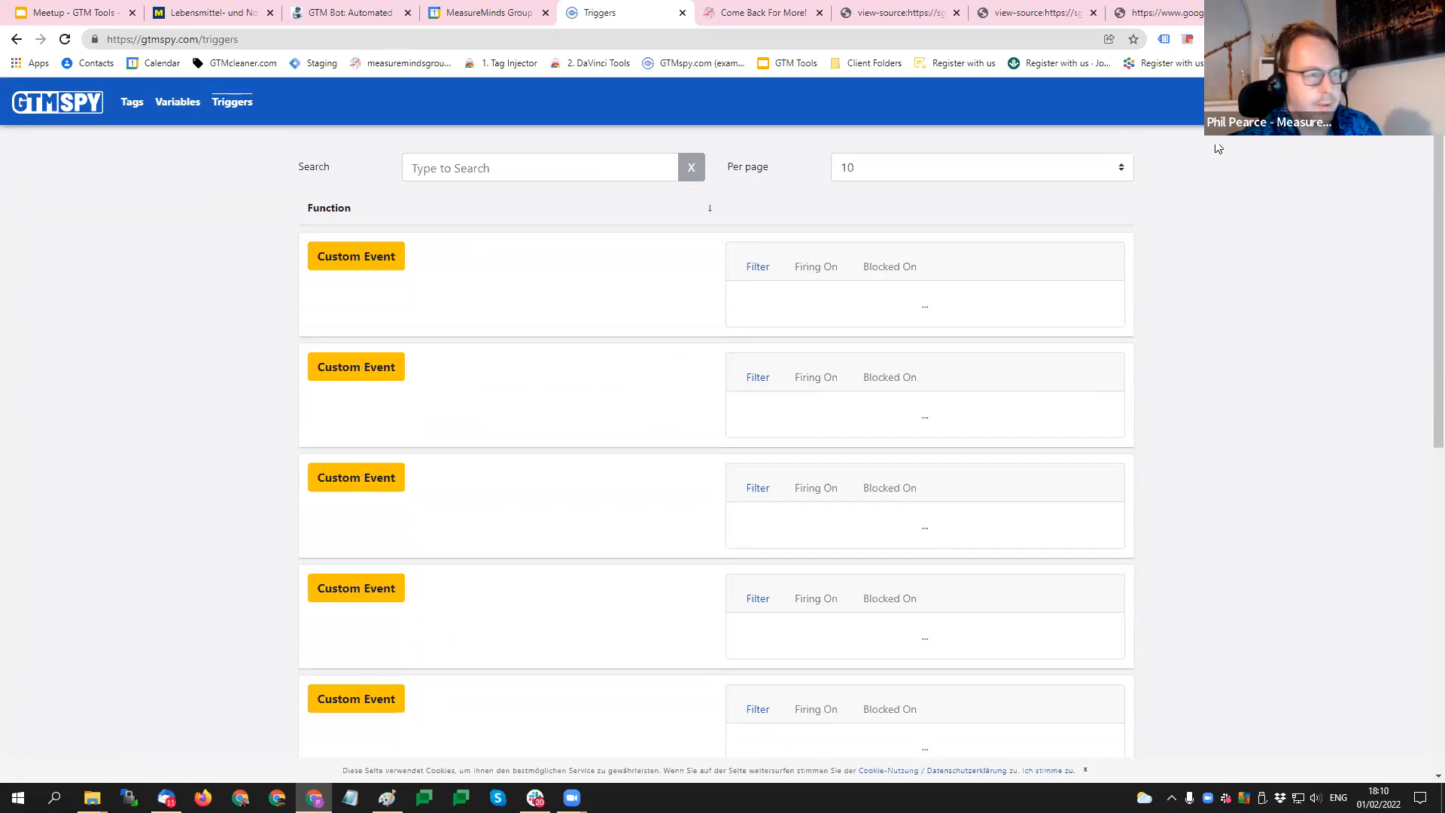
- Export the looked-up container from GTM SPY and download it as a JSON file
left_click(1309, 102)
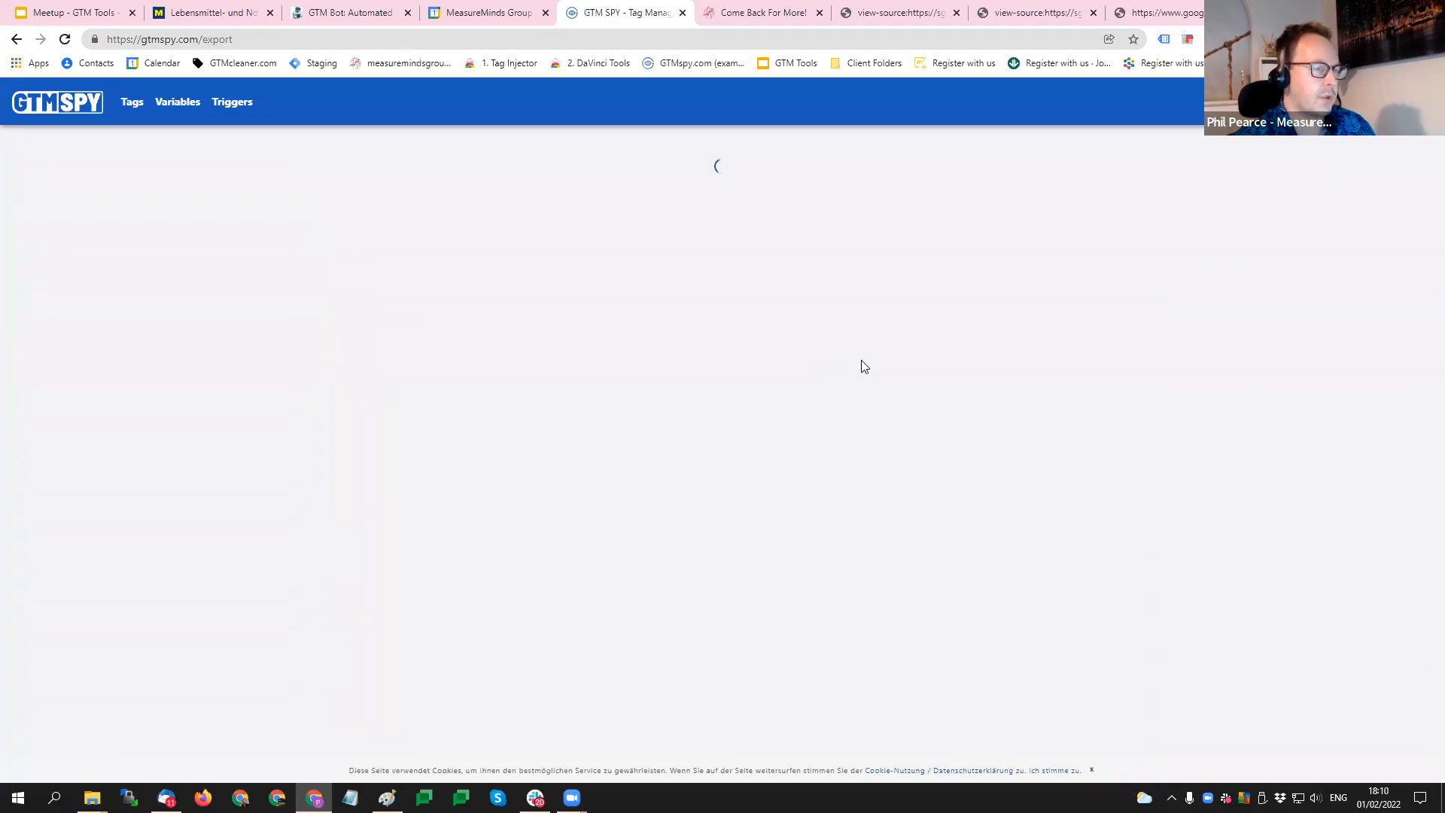
left_click(947, 601)
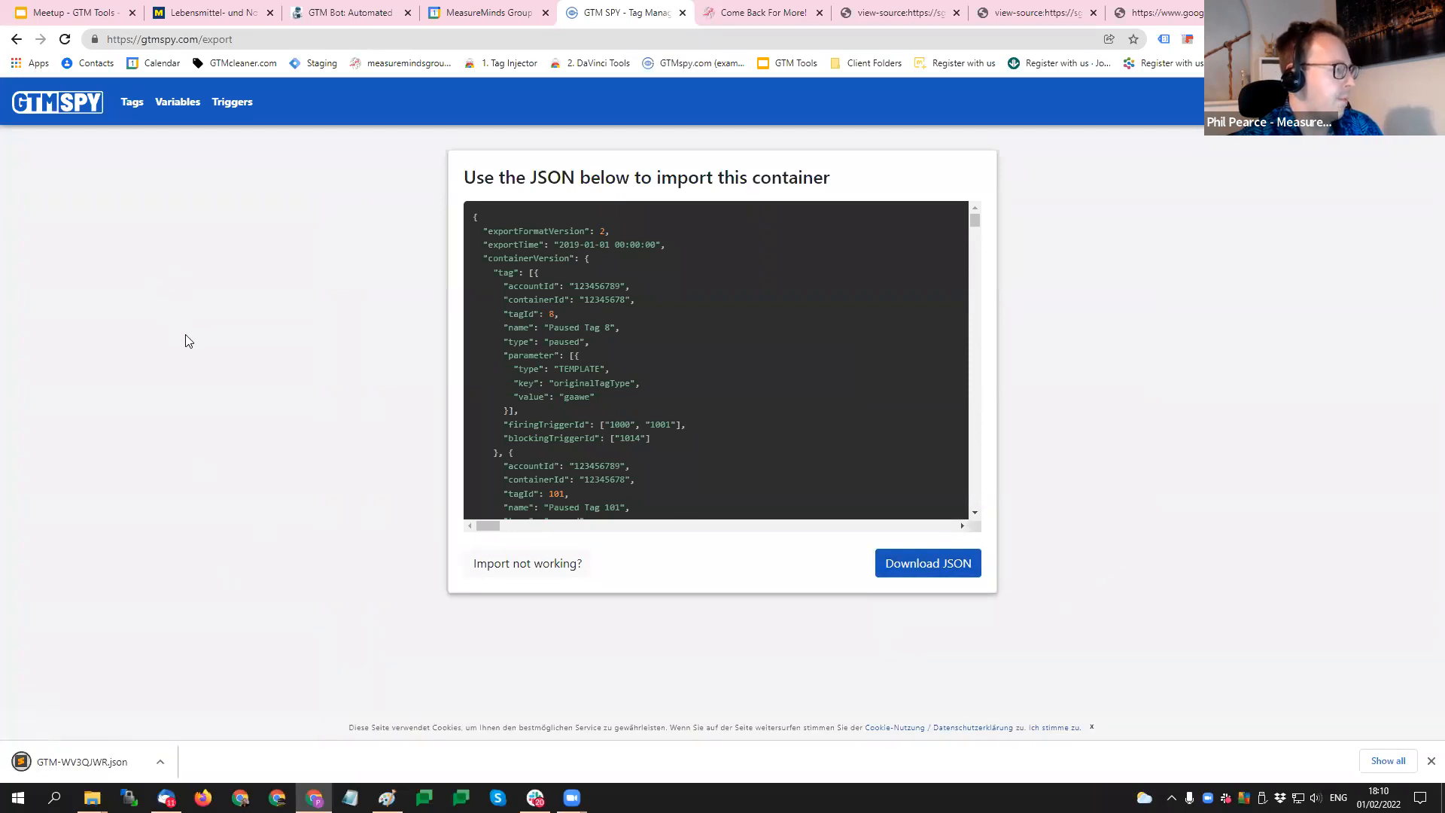
key("ctrl+t")
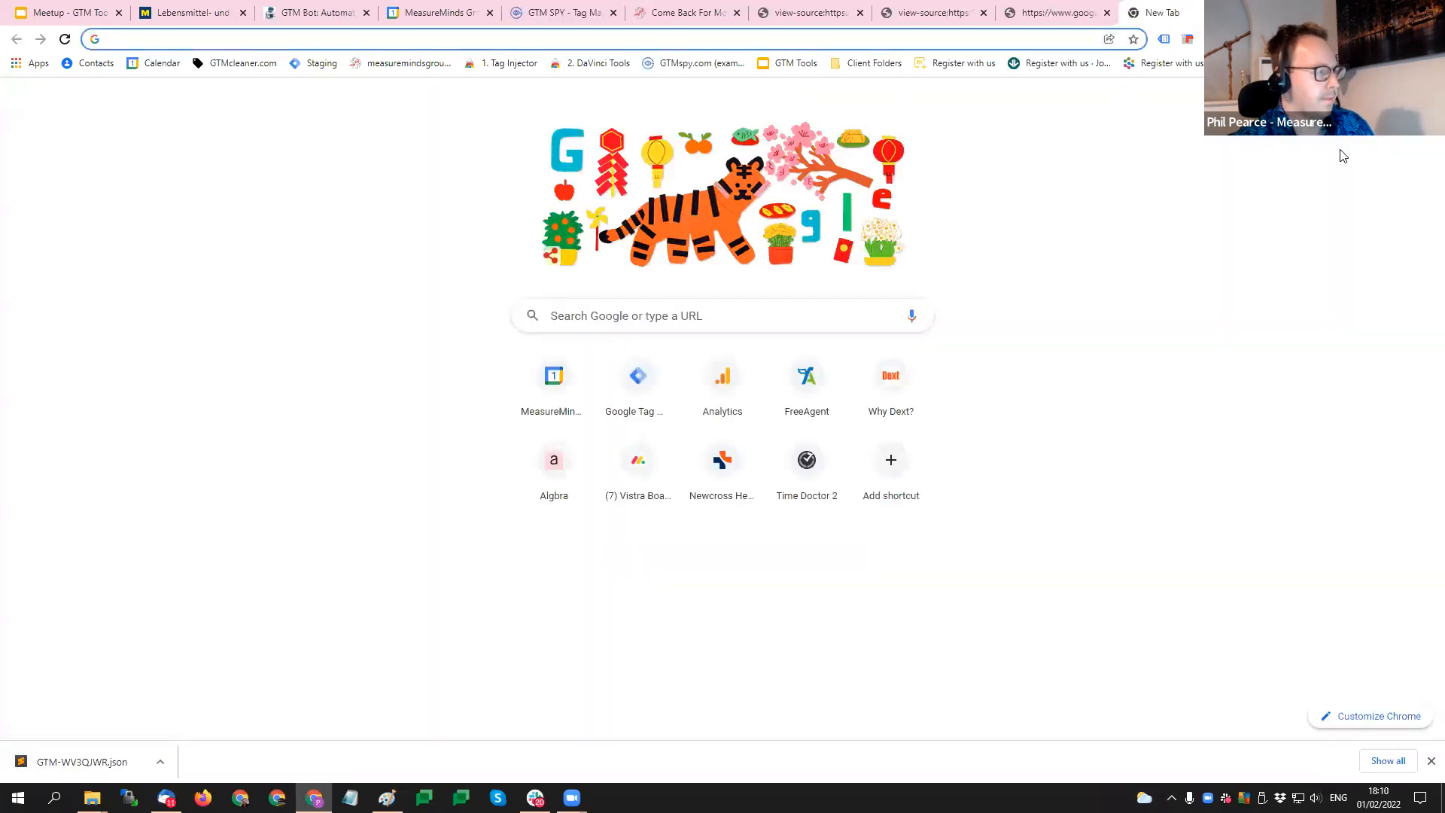
left_click(324, 63)
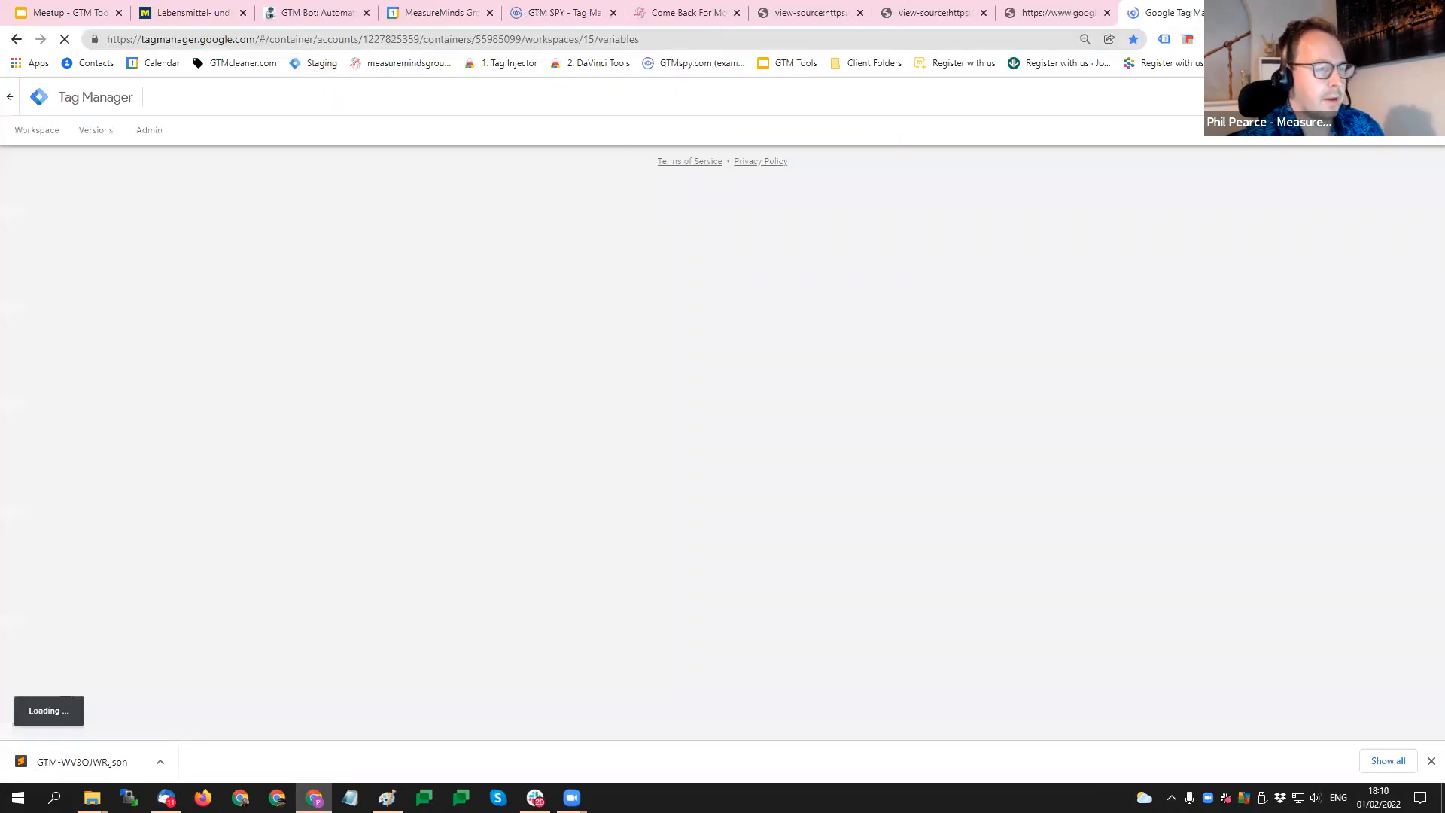
key("ctrl+w")
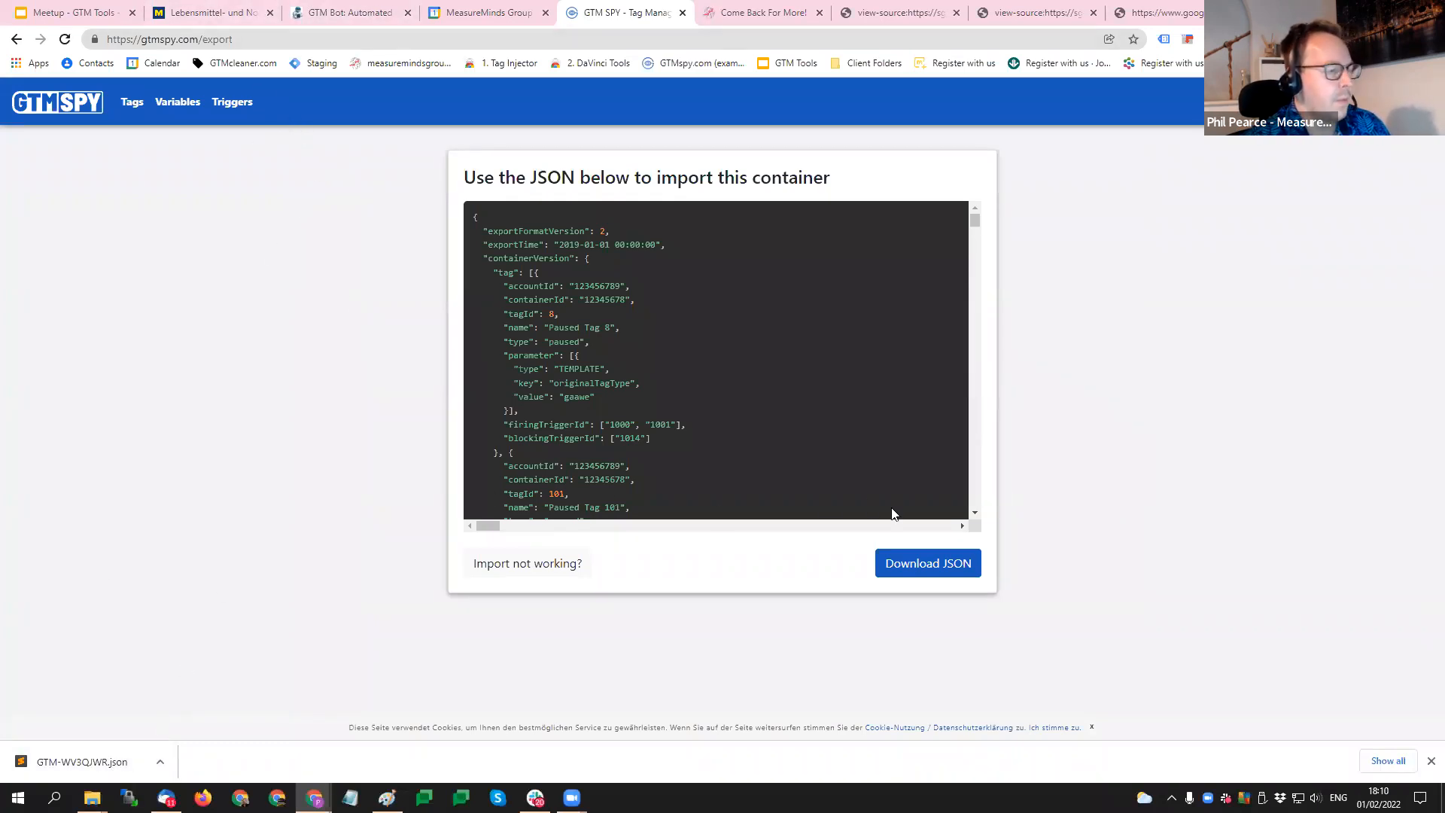
- Open gtmcleaner.com in place of the MeasureMinds website to reach the GTM renaming tool lite version
left_click(756, 13)
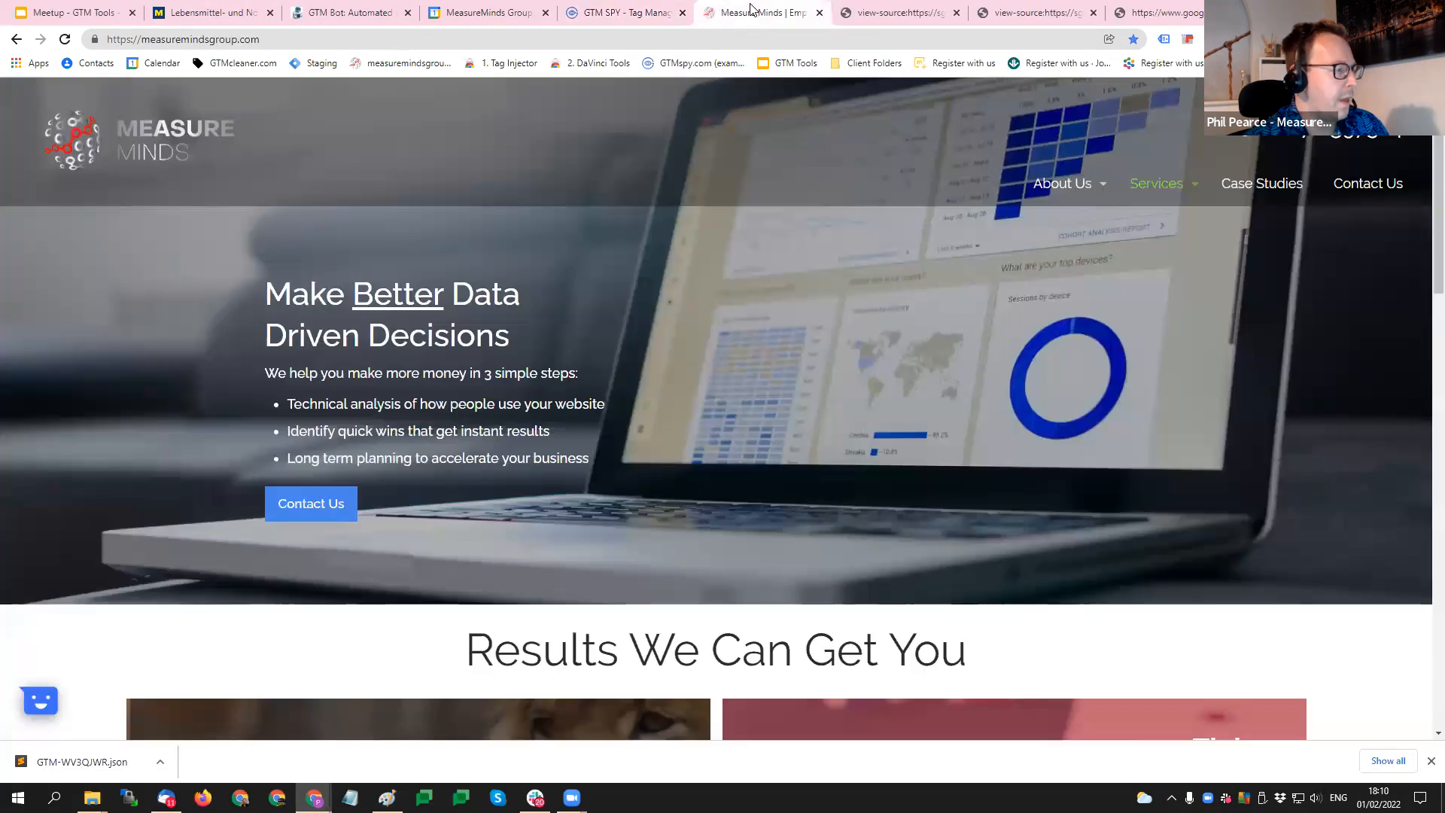
left_click(256, 35)
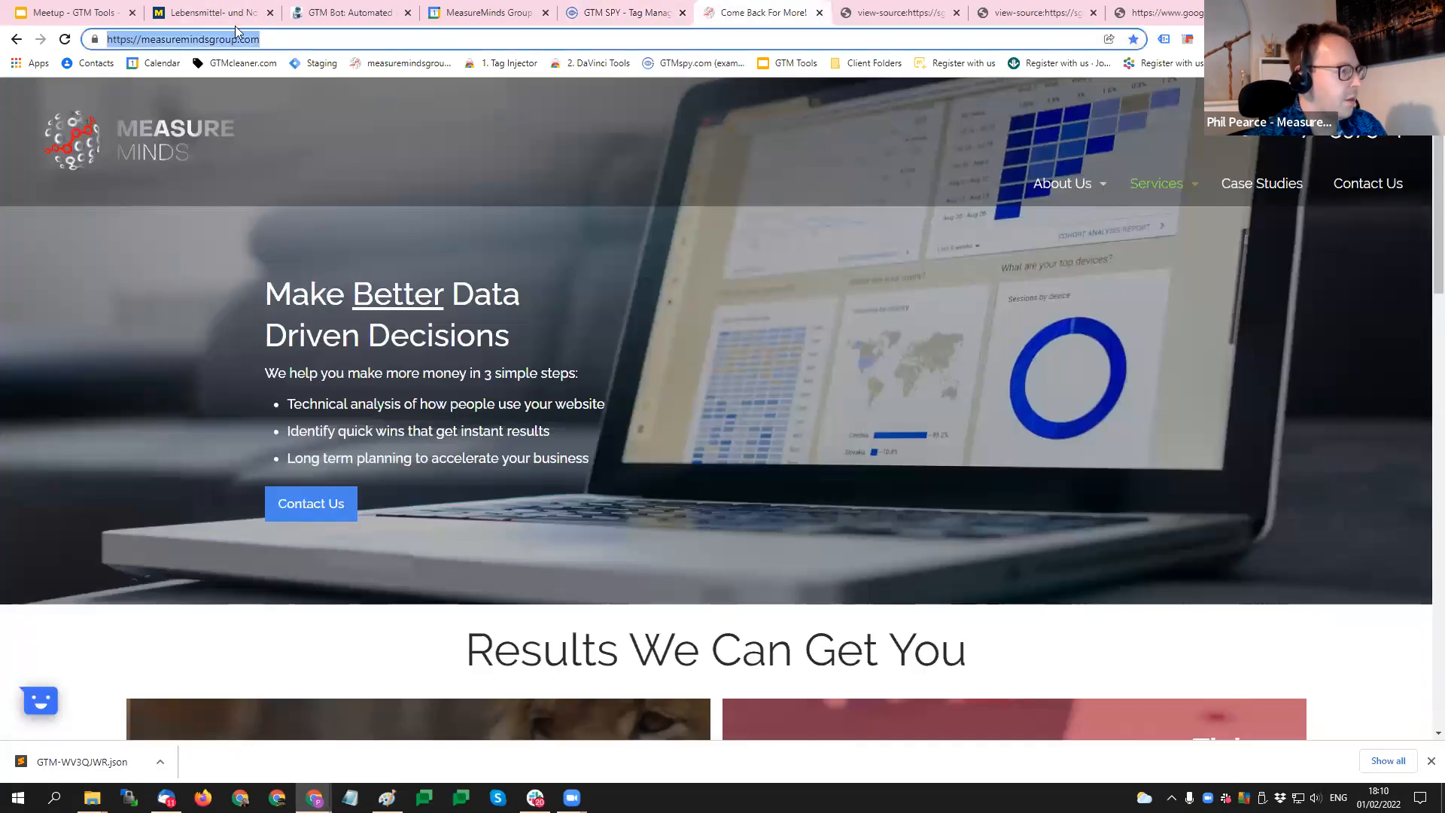
type("gtmcleaner.")
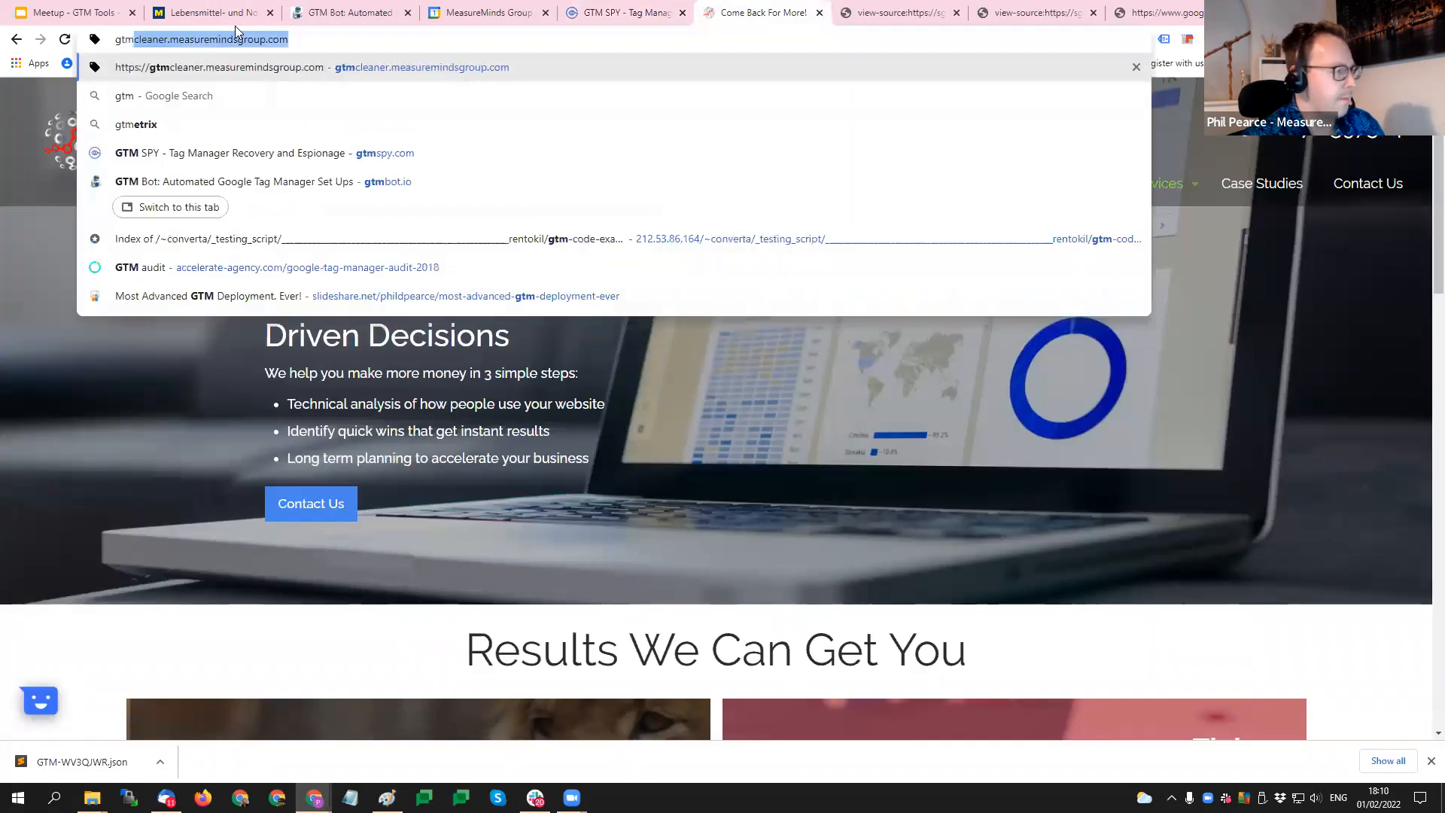
key("Right")
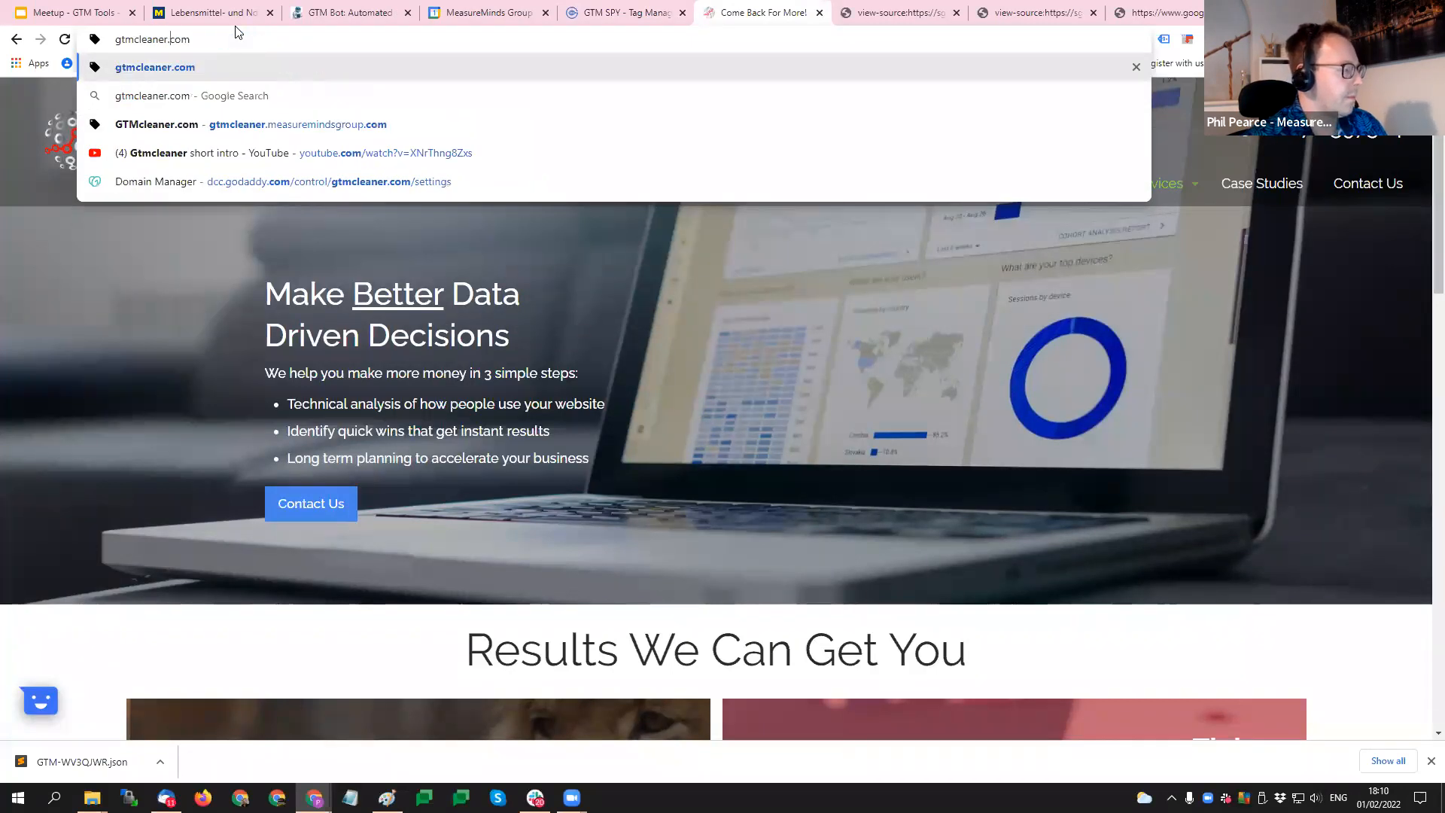
key("Return")
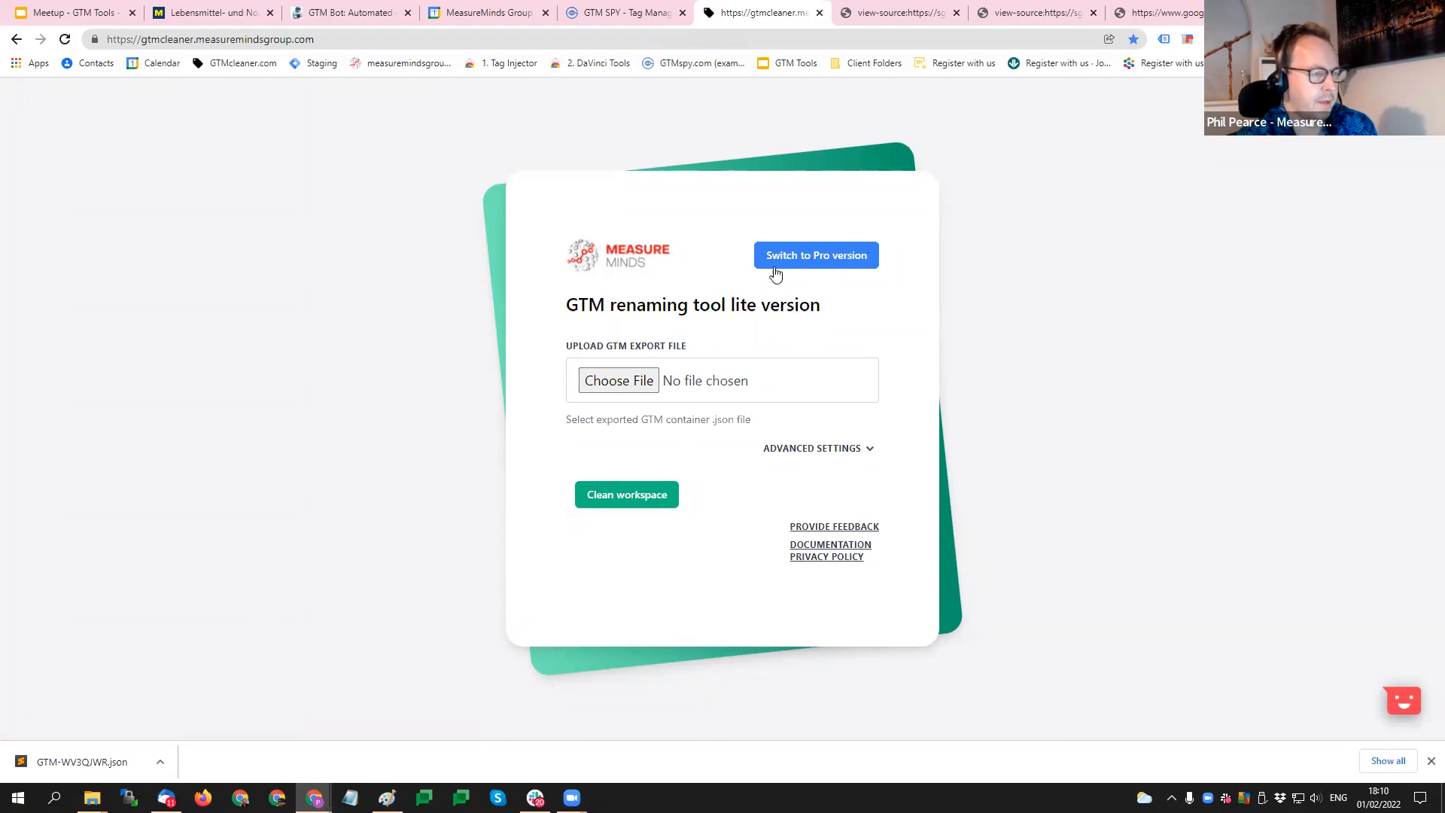
- In the advanced settings, set the default GA property ID to UA-99999-1 and enable Delete Paused Tags and Once Per Page Property
left_click(856, 448)
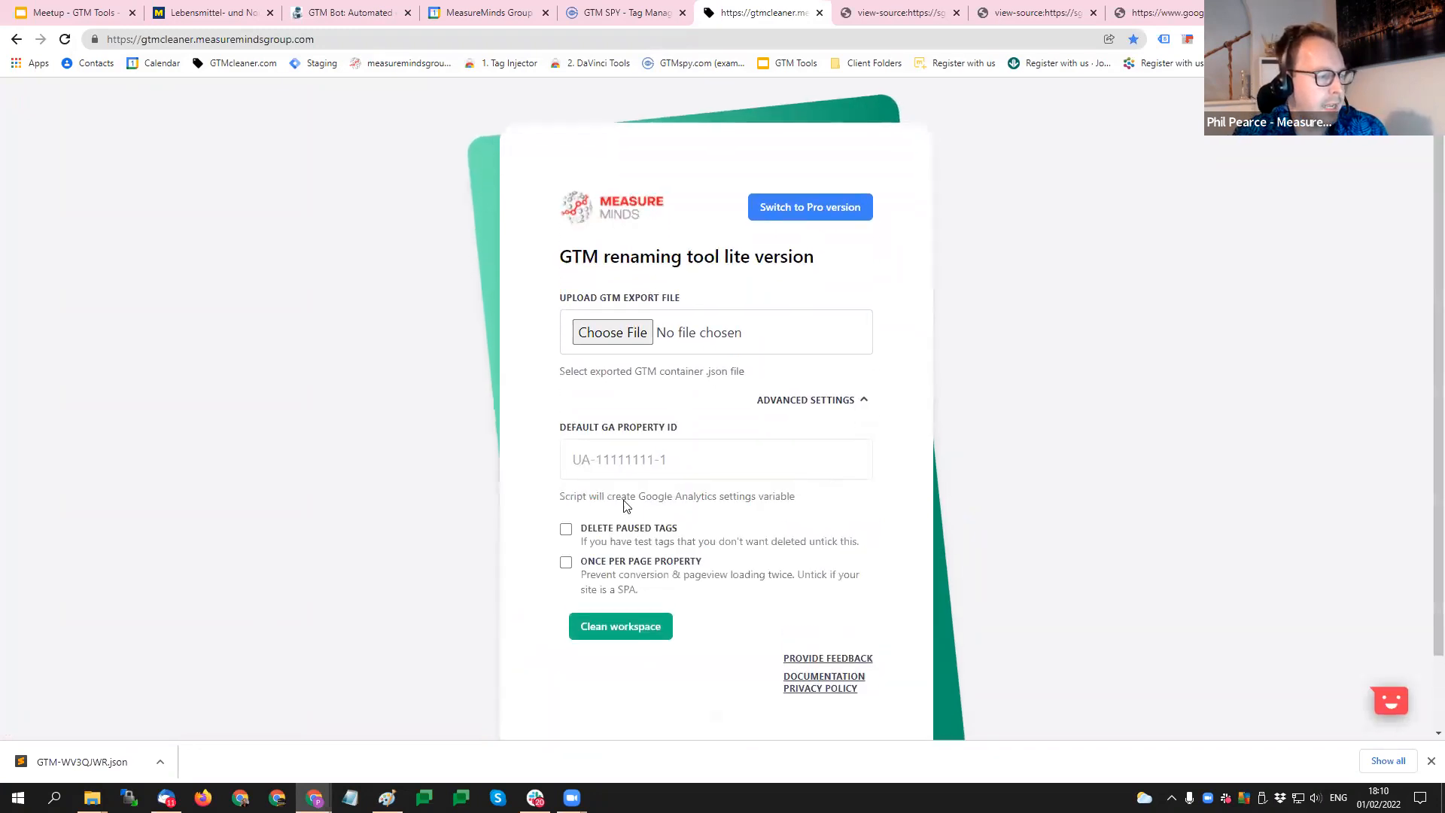
left_click(595, 460)
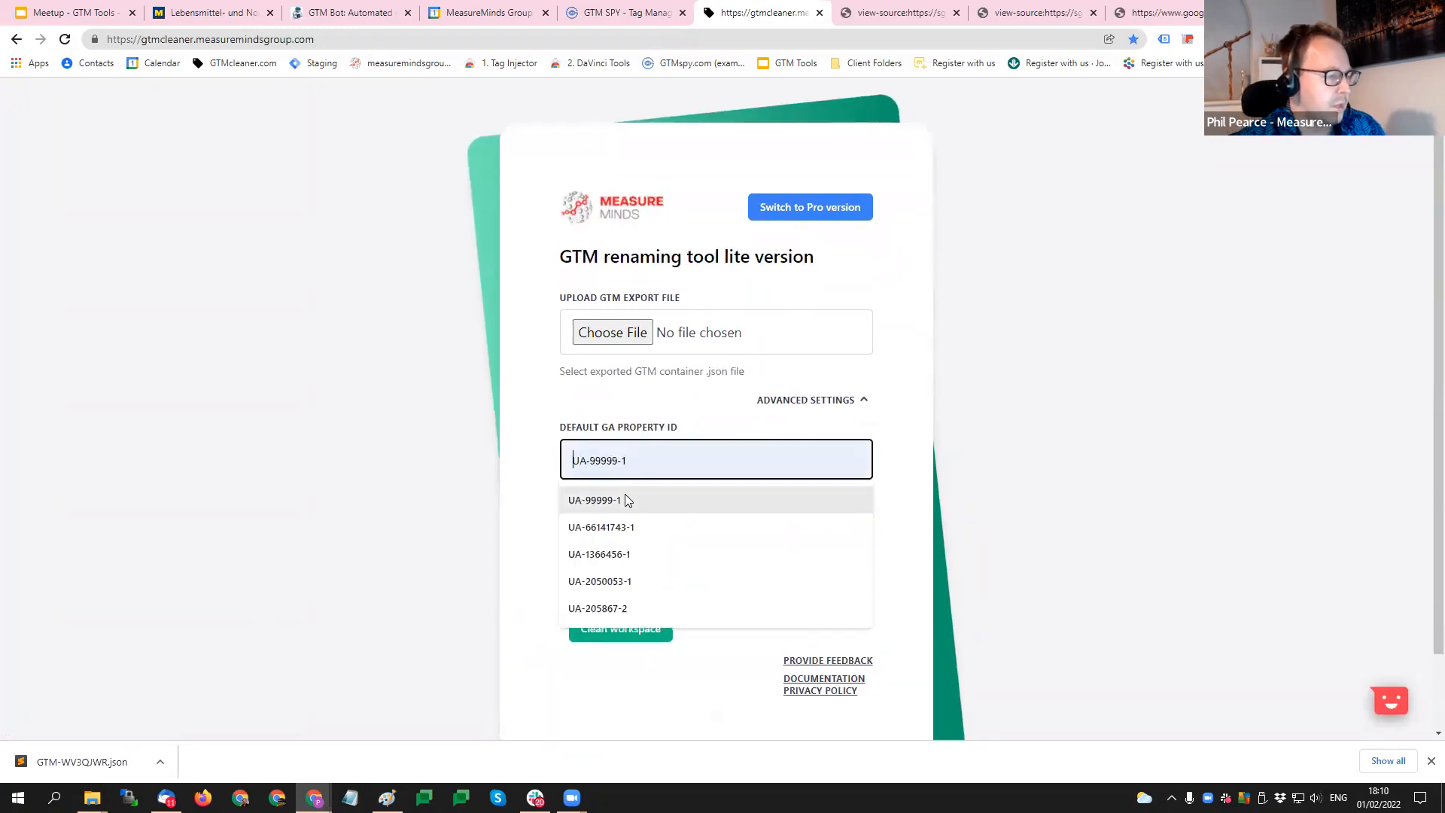
left_click(625, 496)
left_click_drag(596, 458, 629, 457)
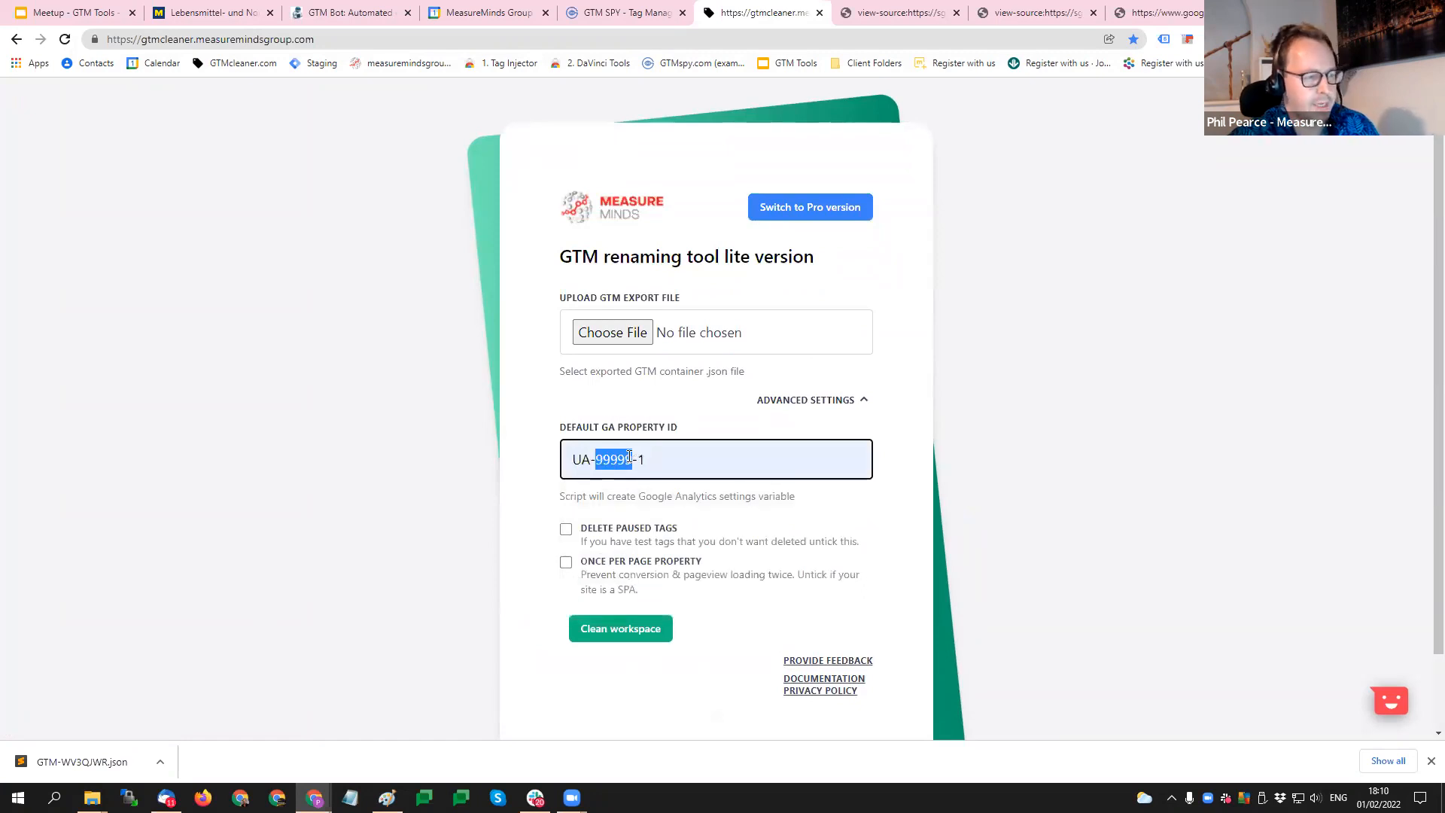
left_click(565, 532)
left_click(566, 564)
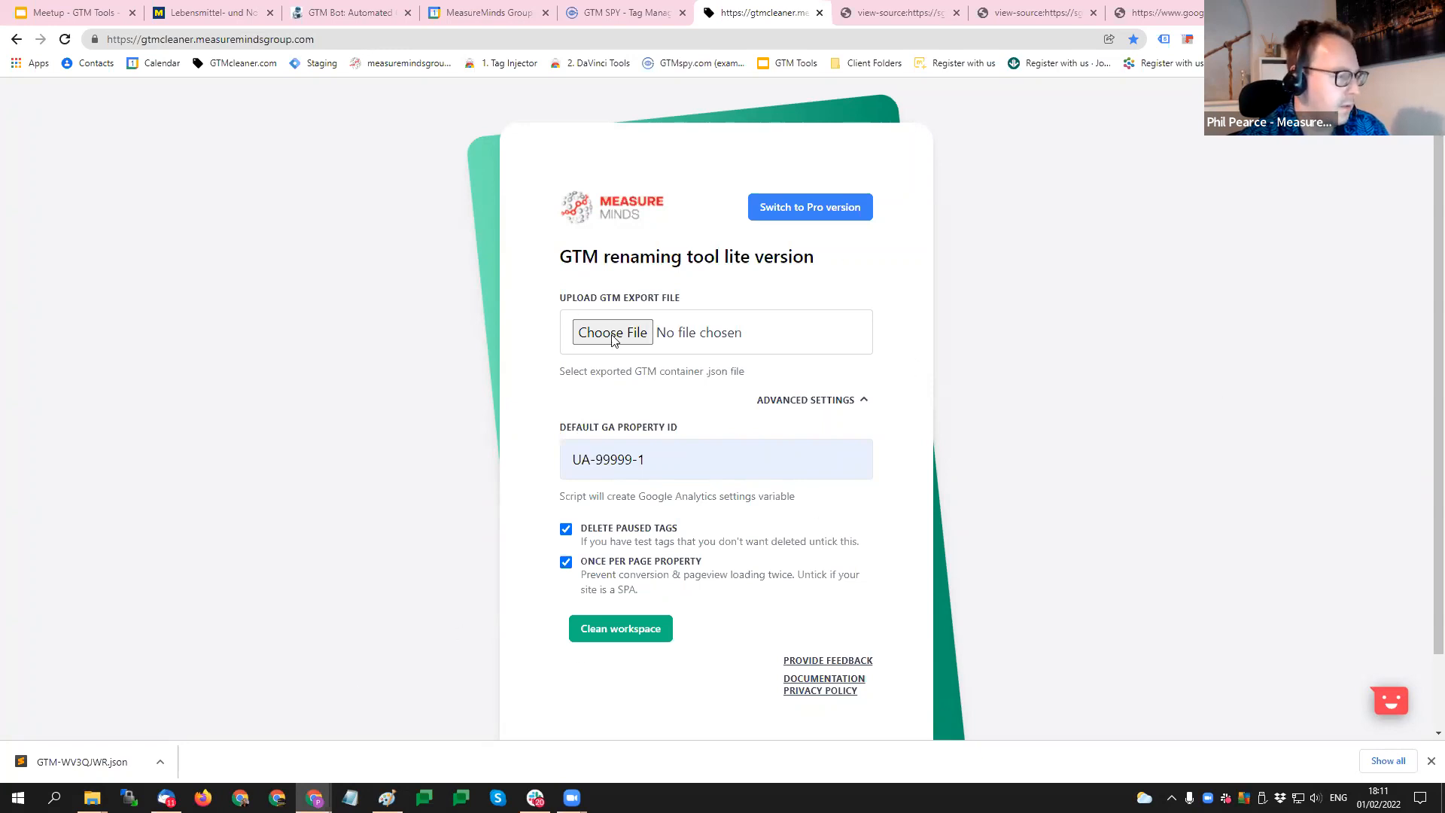
- Choose GTM-WV3QJWR.json as the GTM export file and try to clean the workspace
left_click(1357, 531)
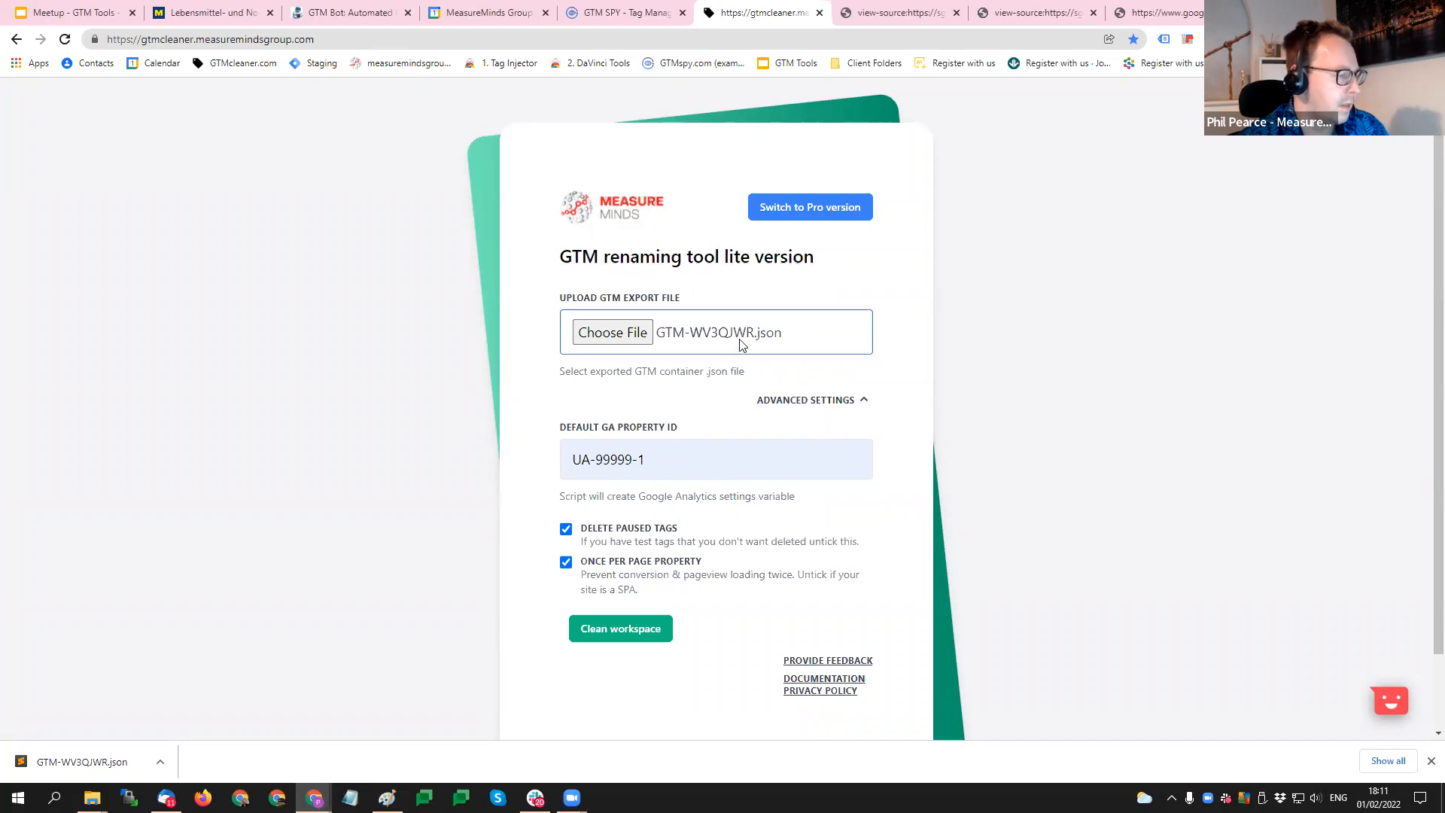
left_click(626, 631)
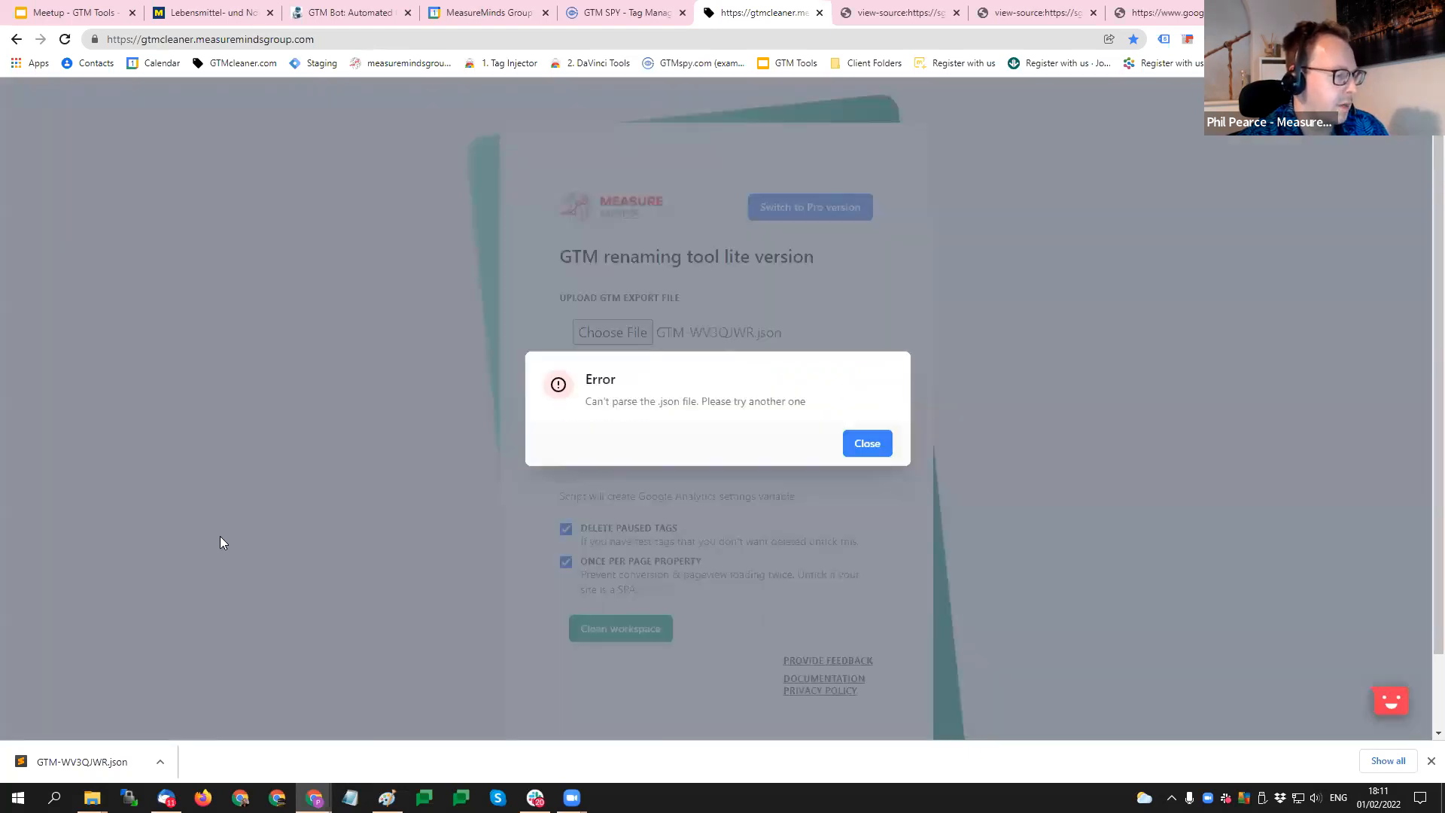
left_click(865, 445)
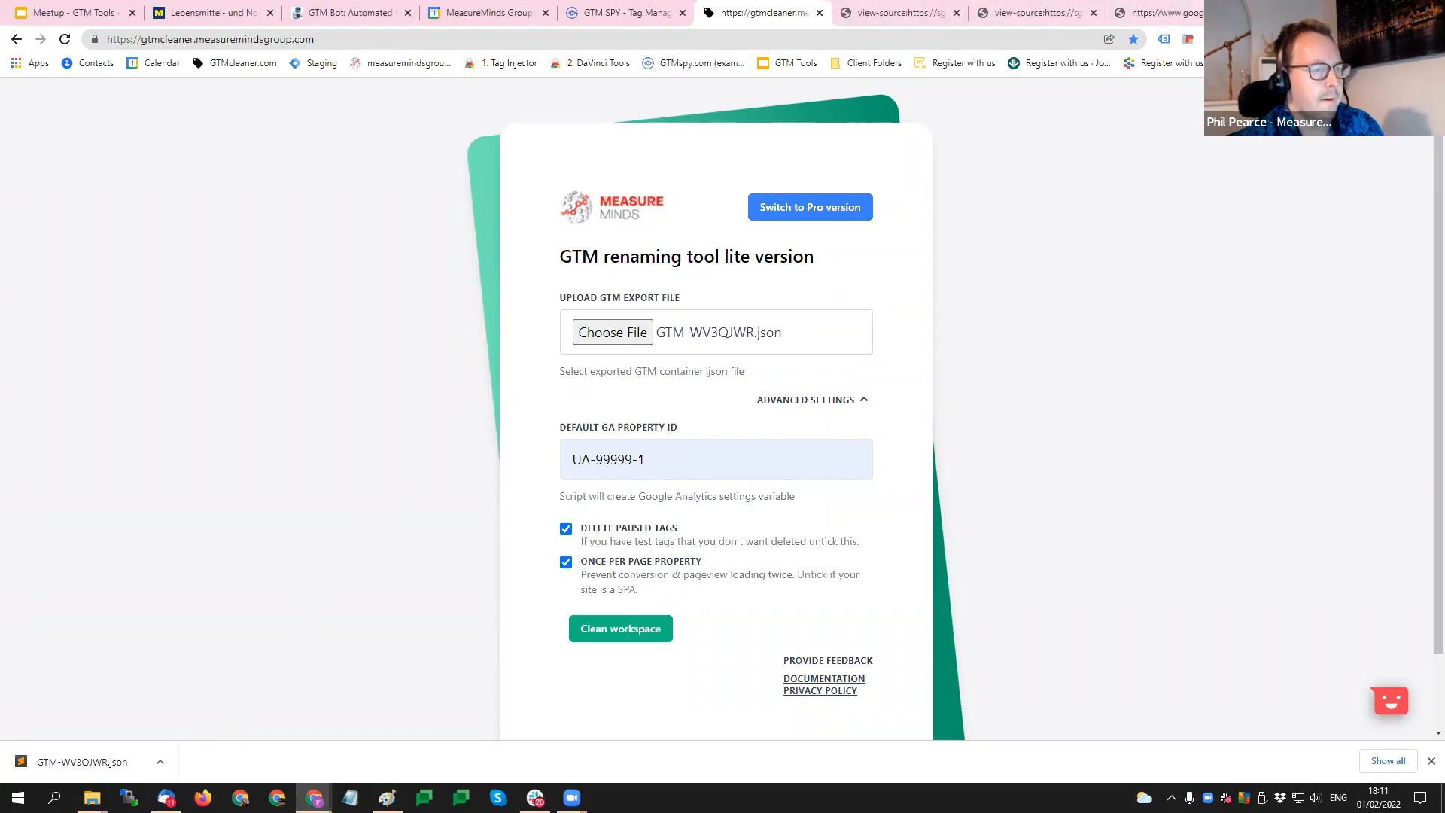
key("ctrl+t")
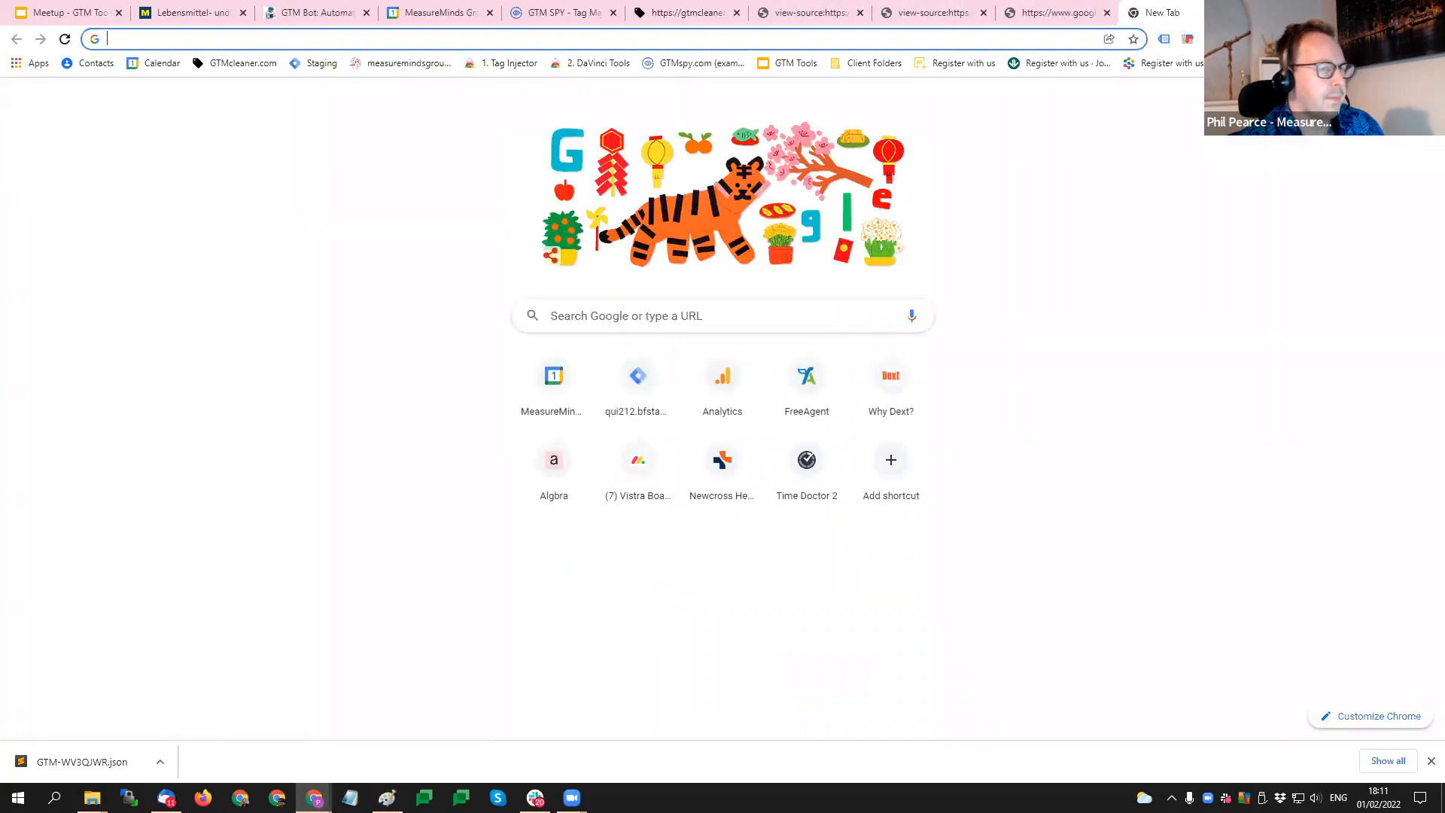
key("ctrl+w")
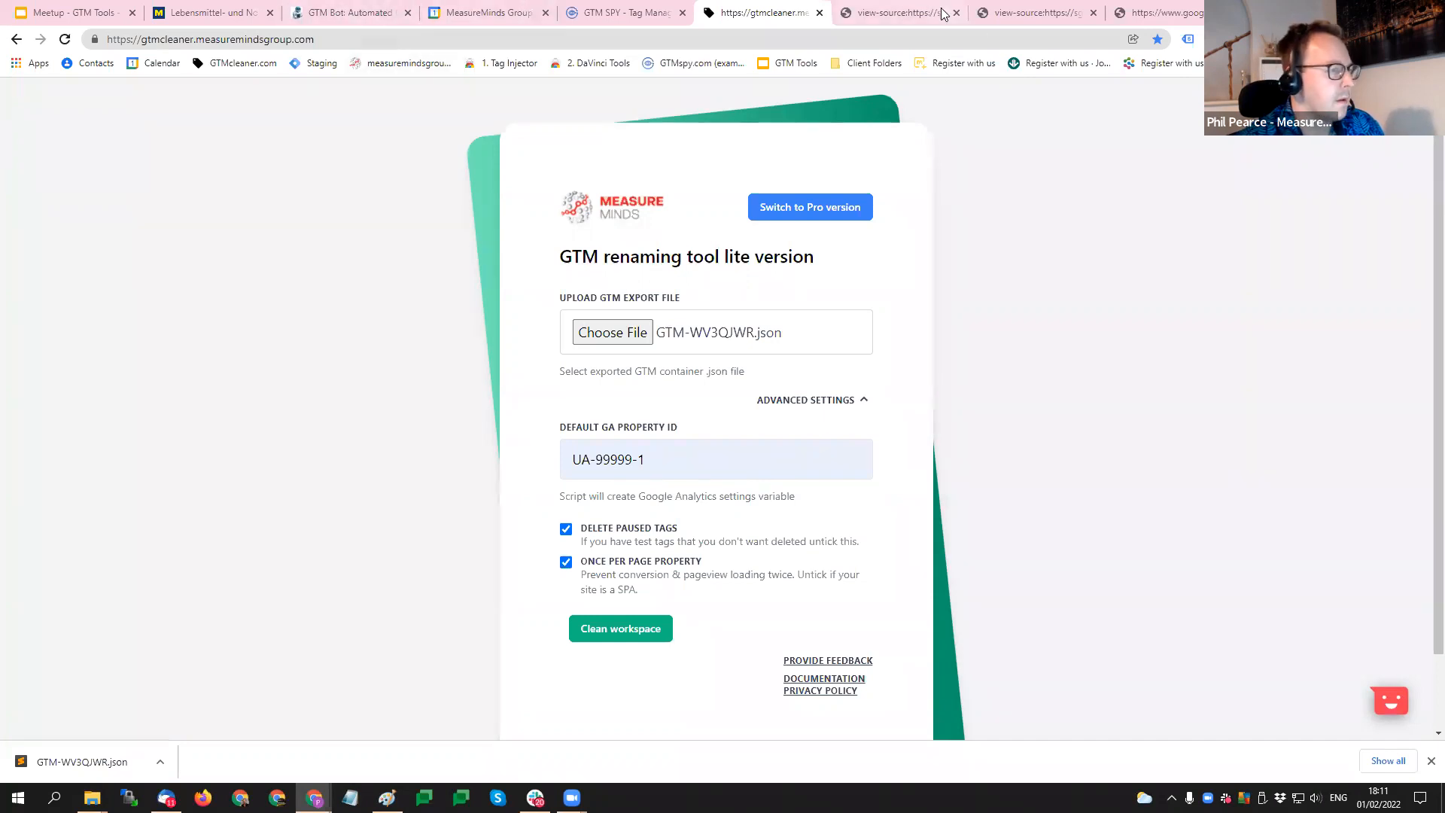
- Return to the METRO site, select the metro.de domain in its address, and reveal the downloaded GTM-WV3QJWR.json file
left_click(365, 8)
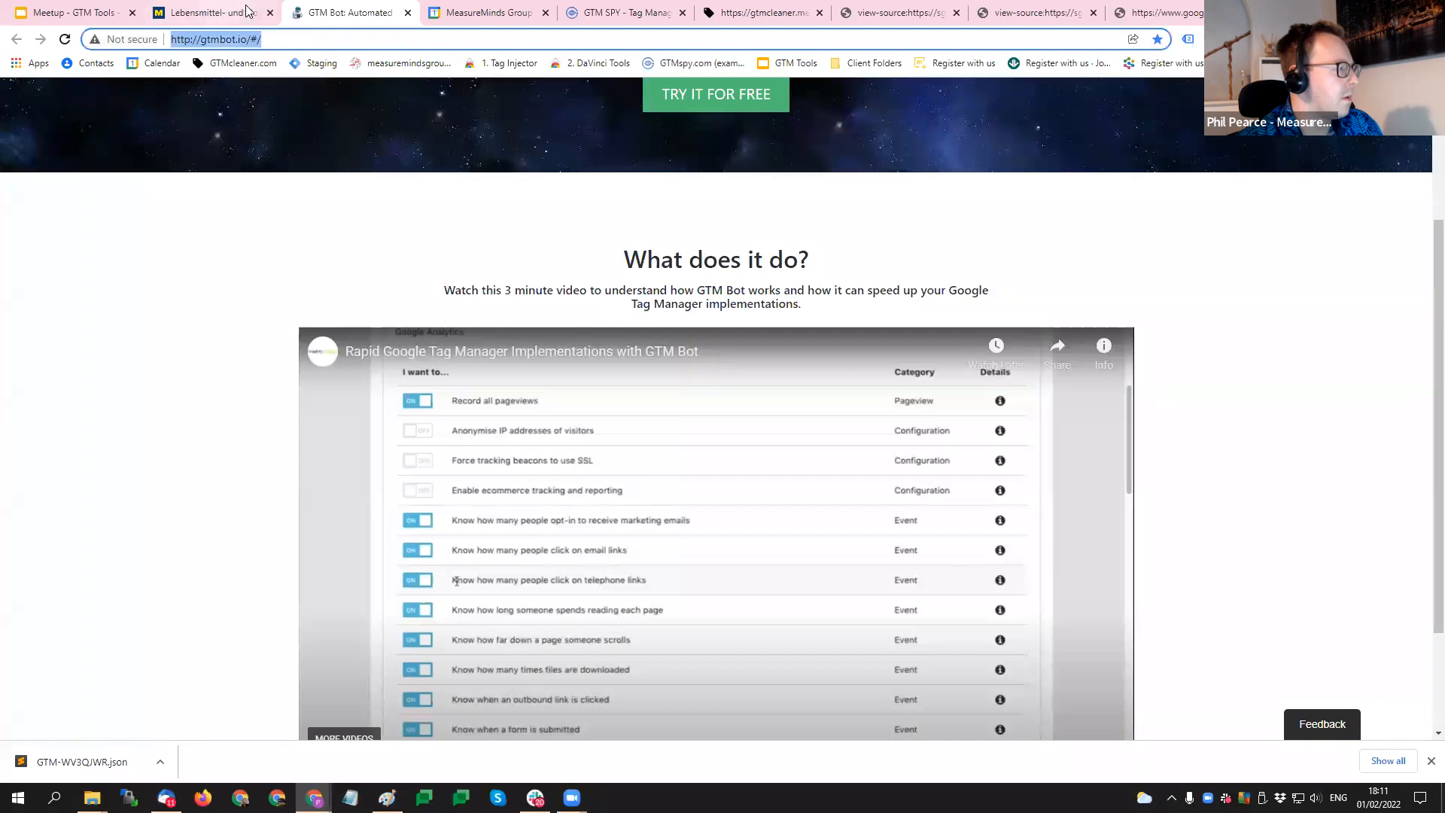
left_click(215, 12)
left_click_drag(209, 39, 170, 39)
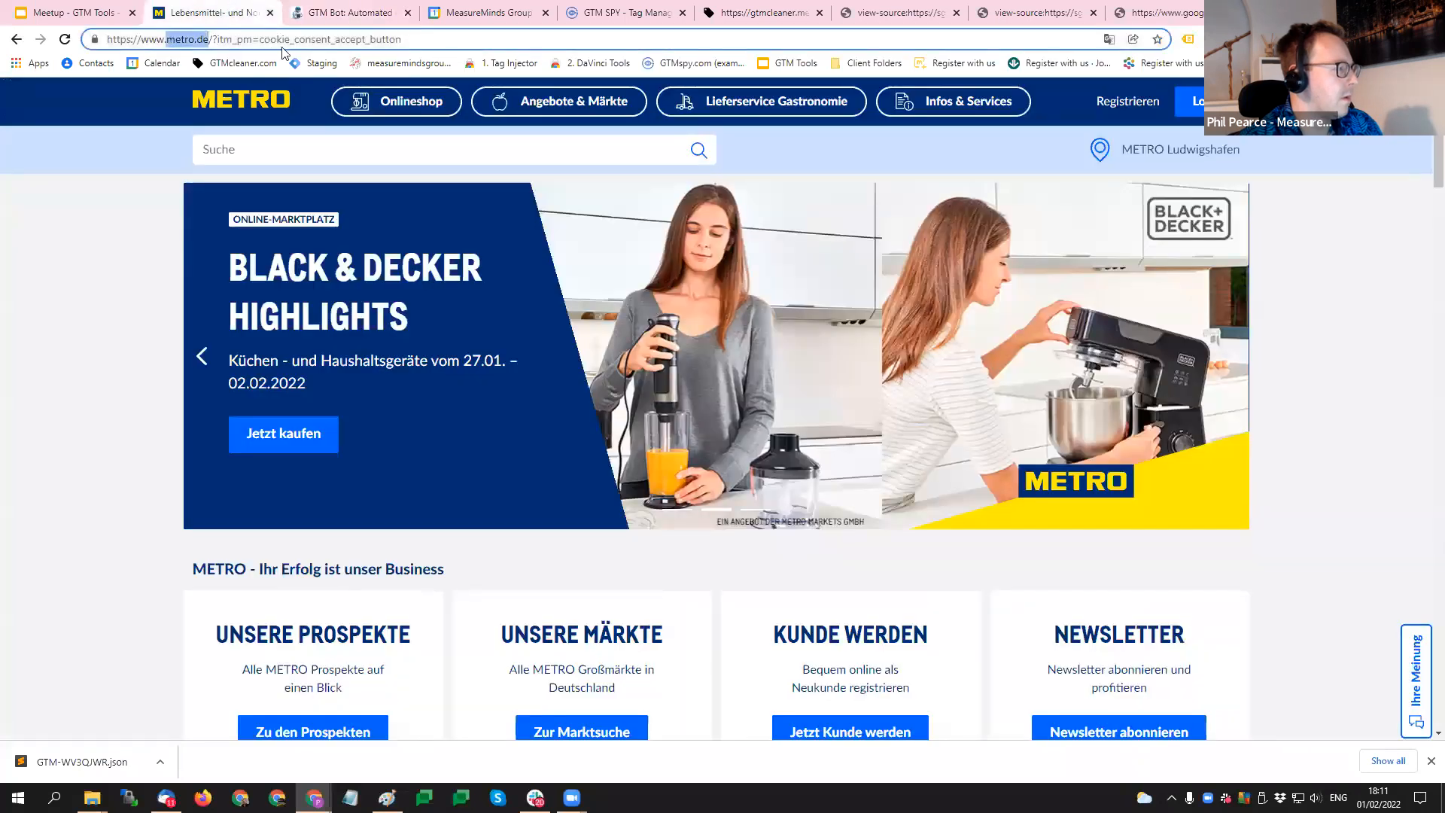
left_click(143, 316)
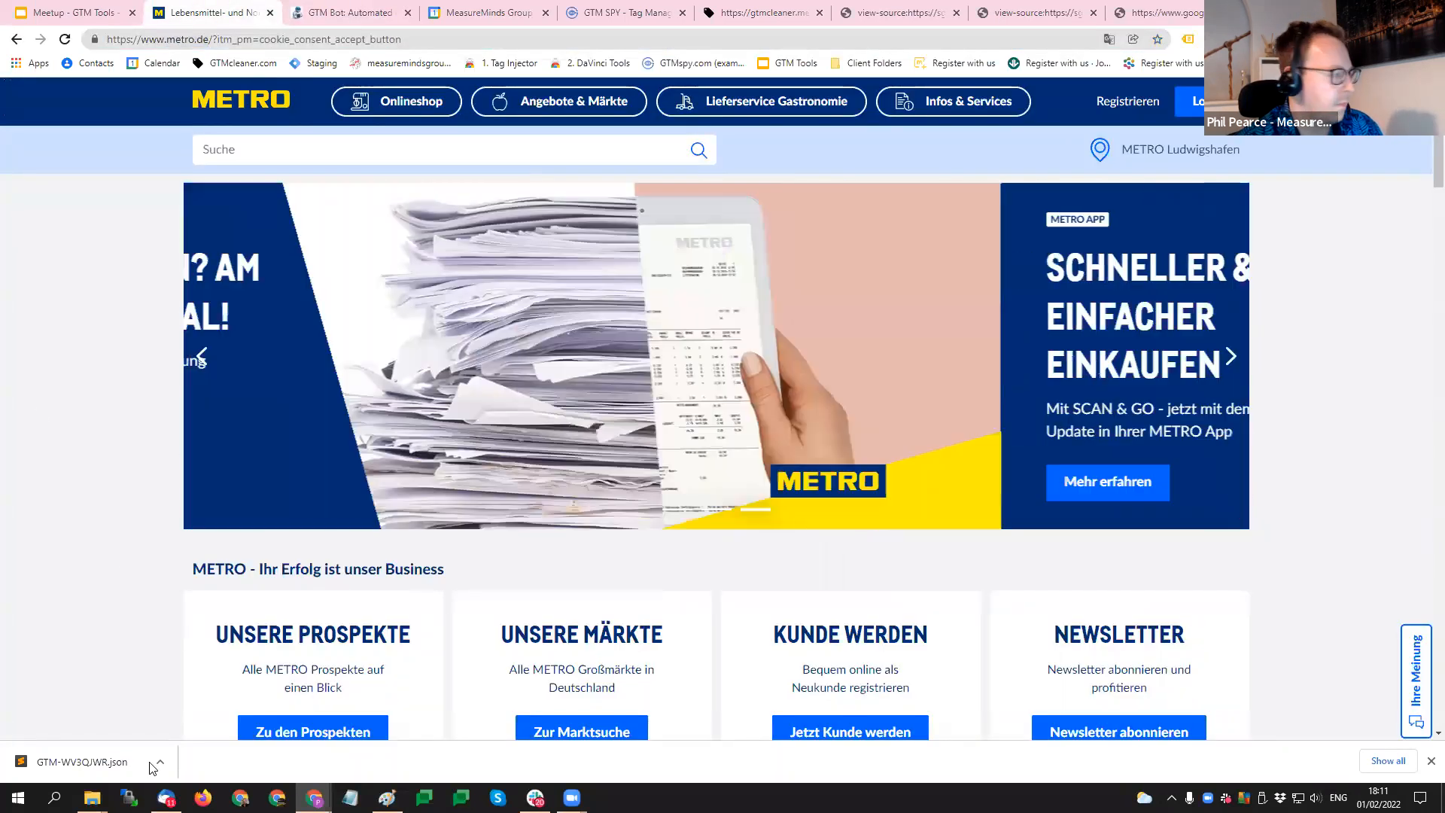
left_click(159, 762)
left_click(167, 710)
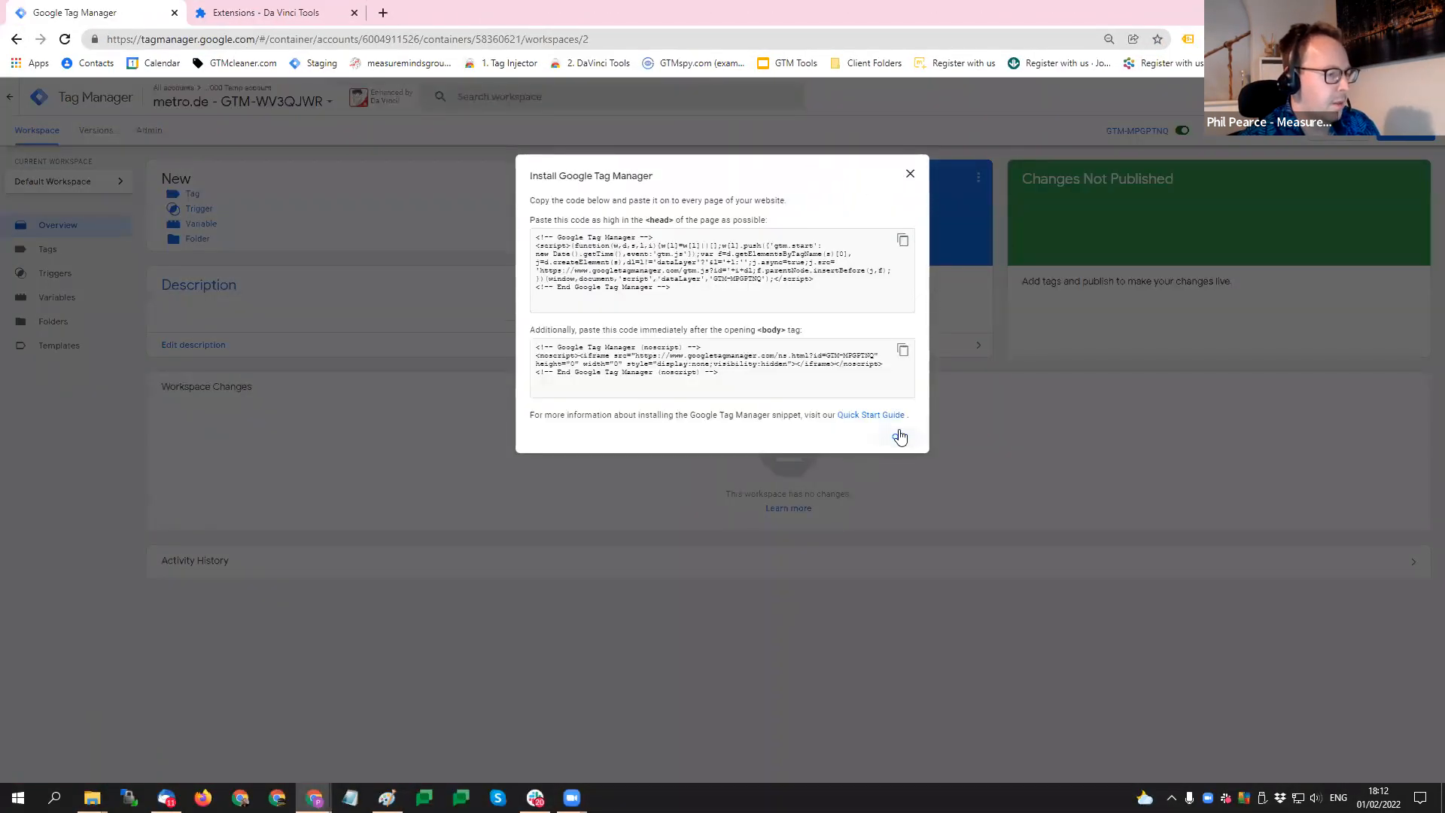
- Dismiss the installation snippet and try to import GTM-WV3QJWR.json into the Default Workspace of the metro.de container with the Overwrite option
left_click(899, 436)
left_click(149, 130)
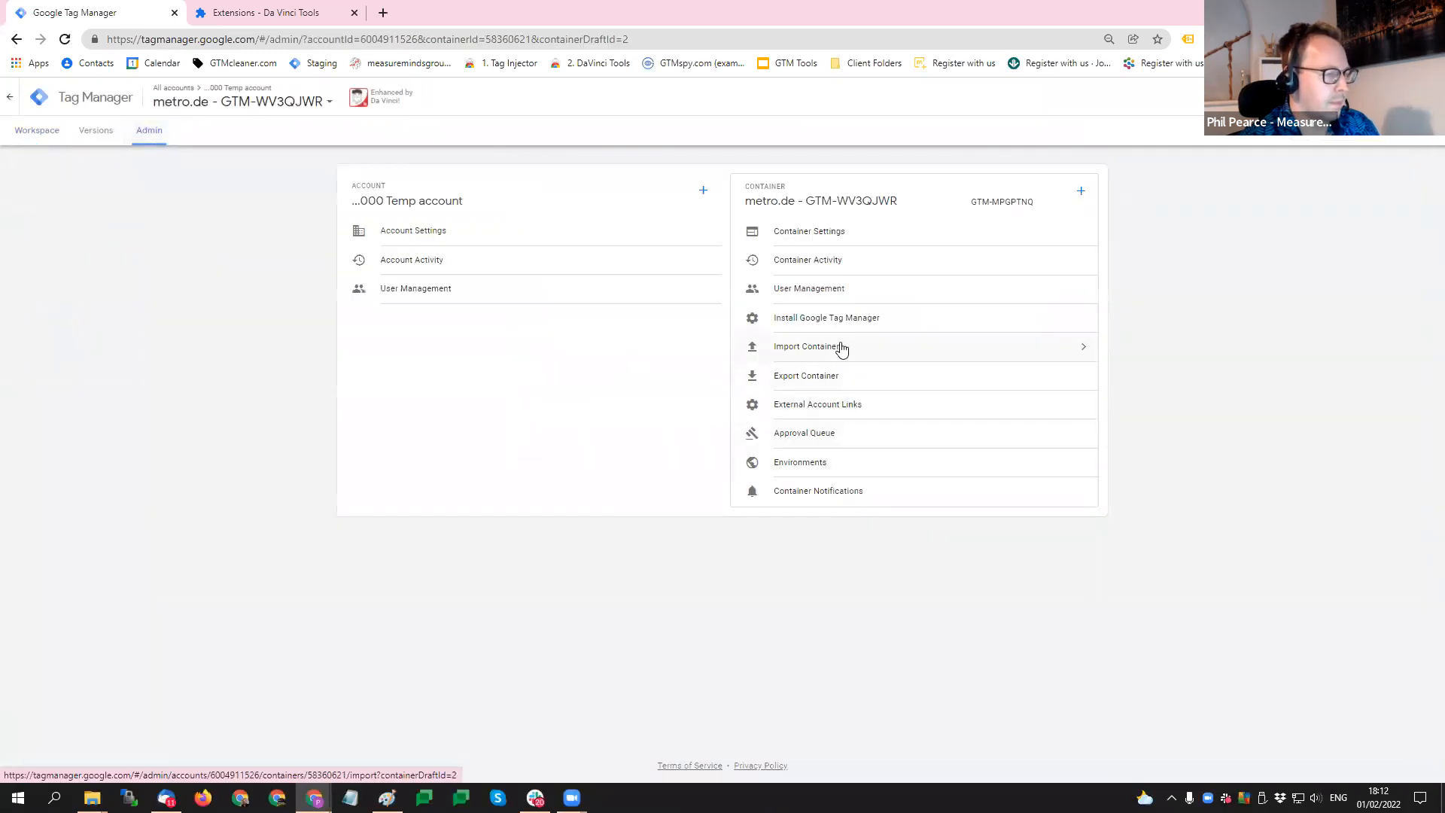
left_click(841, 347)
left_click(486, 304)
left_click(657, 148)
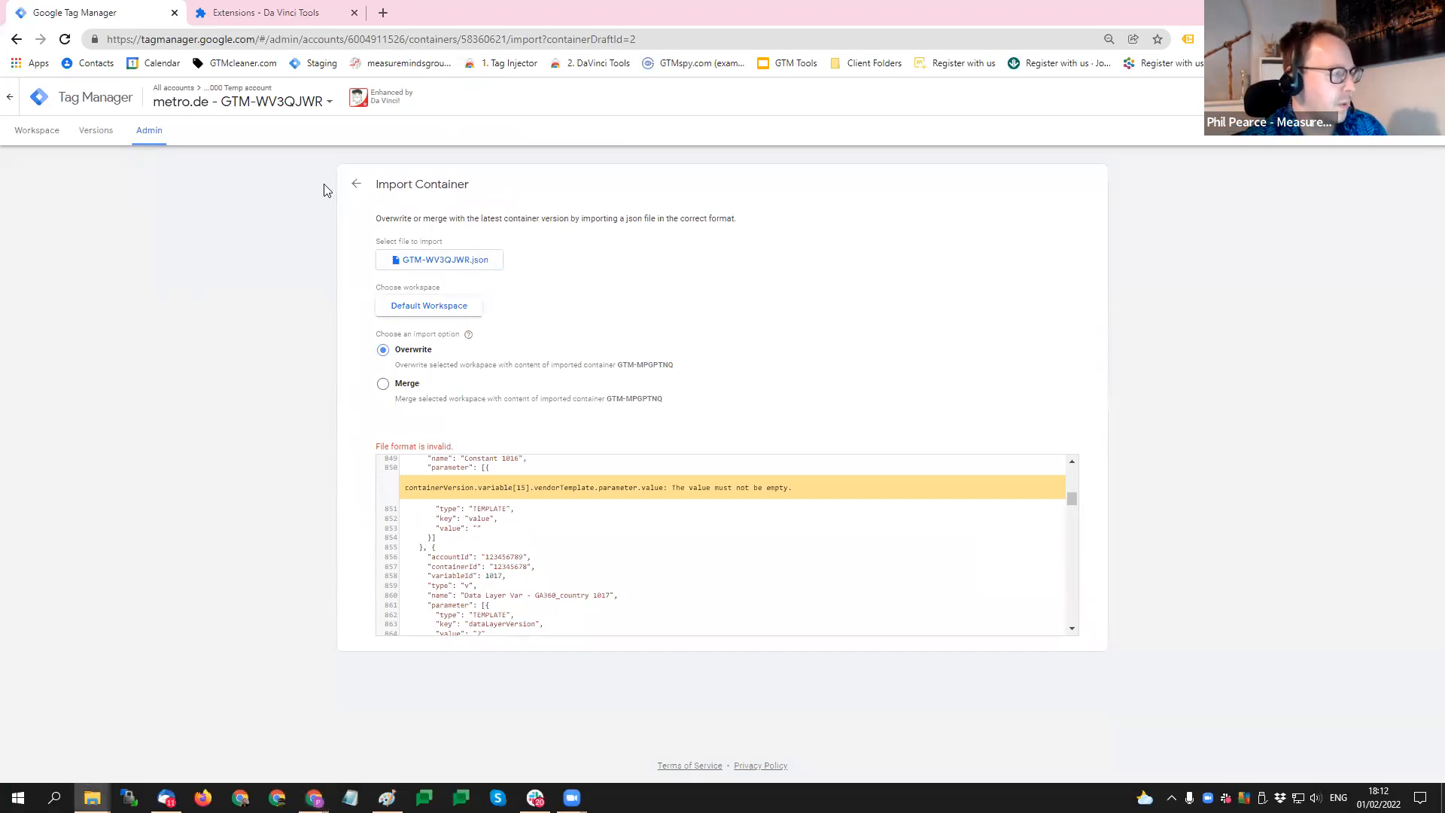
- Visit the Da Vinci Tools extension page, return to the container import, and examine the JSON around the flagged parameter value
left_click(297, 10)
left_click(84, 12)
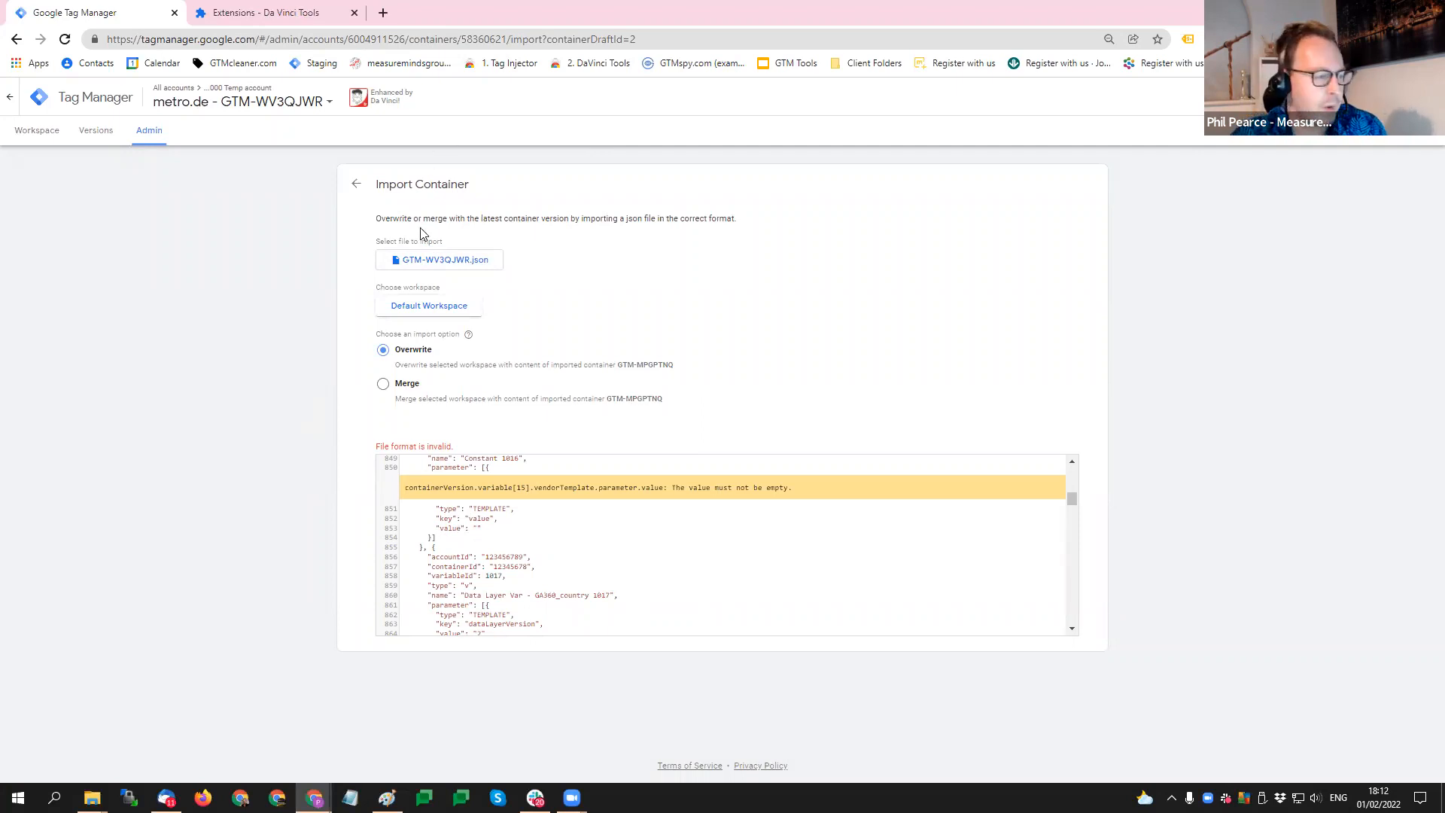
scroll(521, 528, "up", 1)
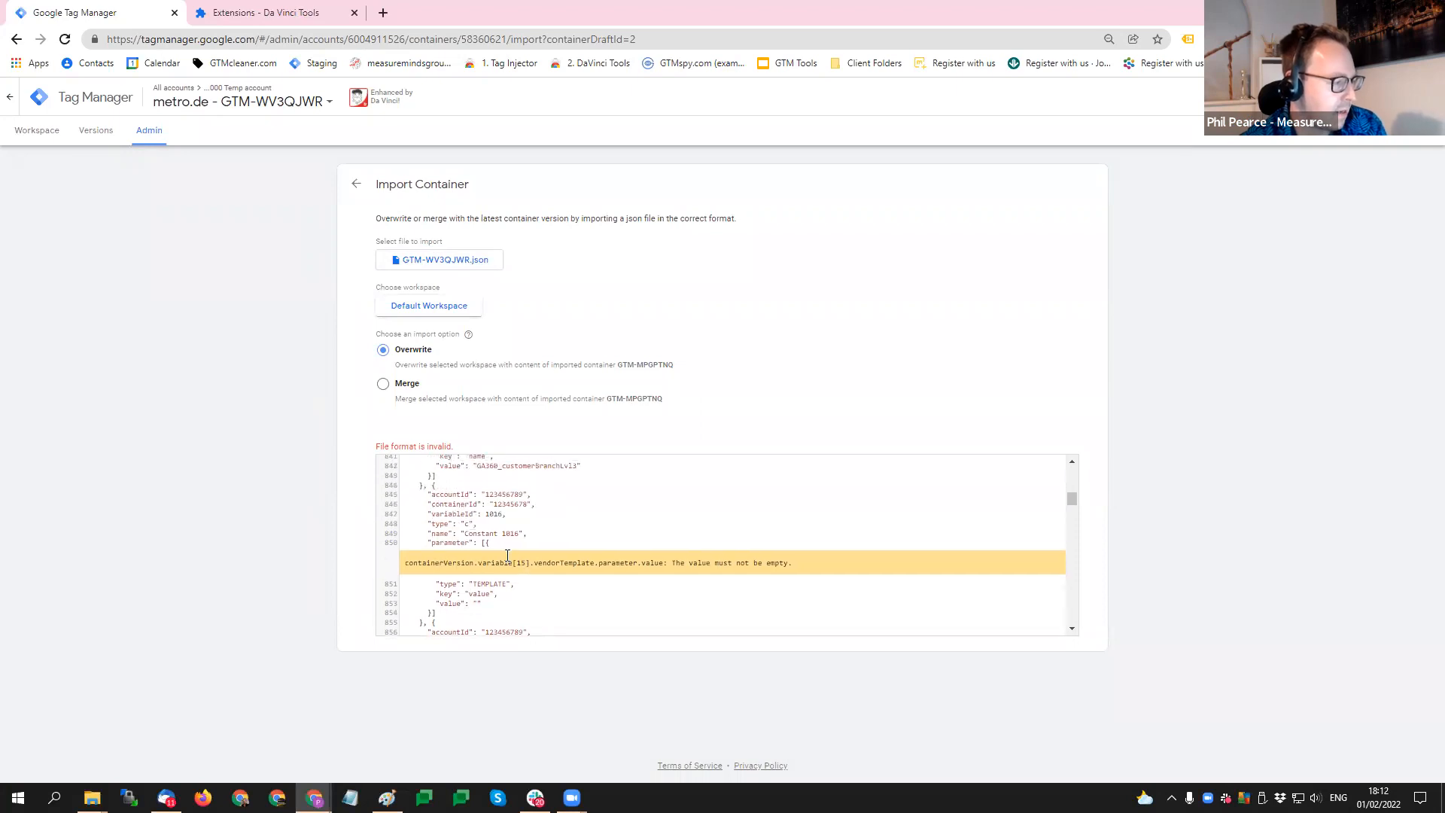
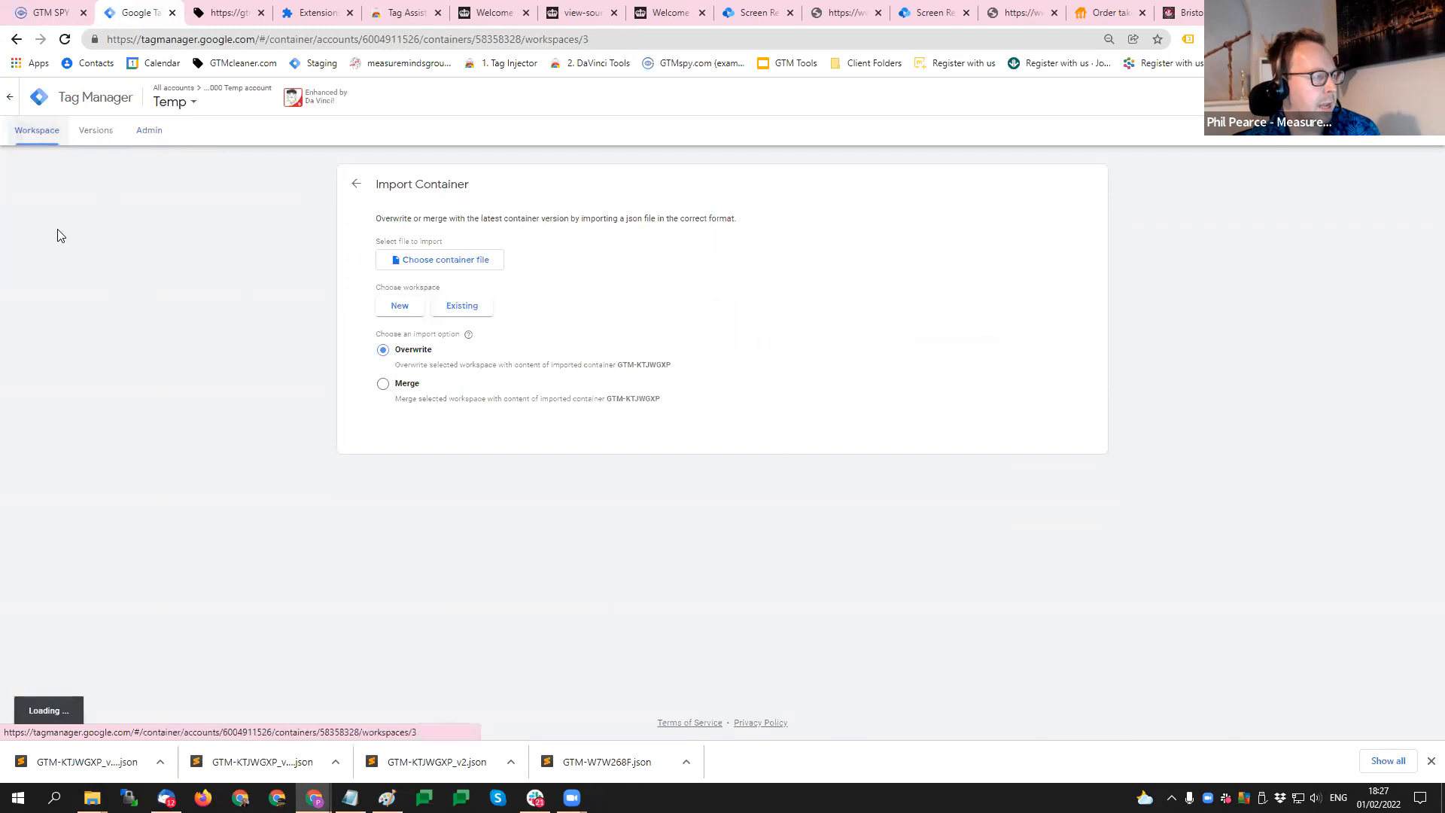
- Check the tags in the Temp container's Default Workspace, and export container version 2 as a JSON file
left_click(47, 249)
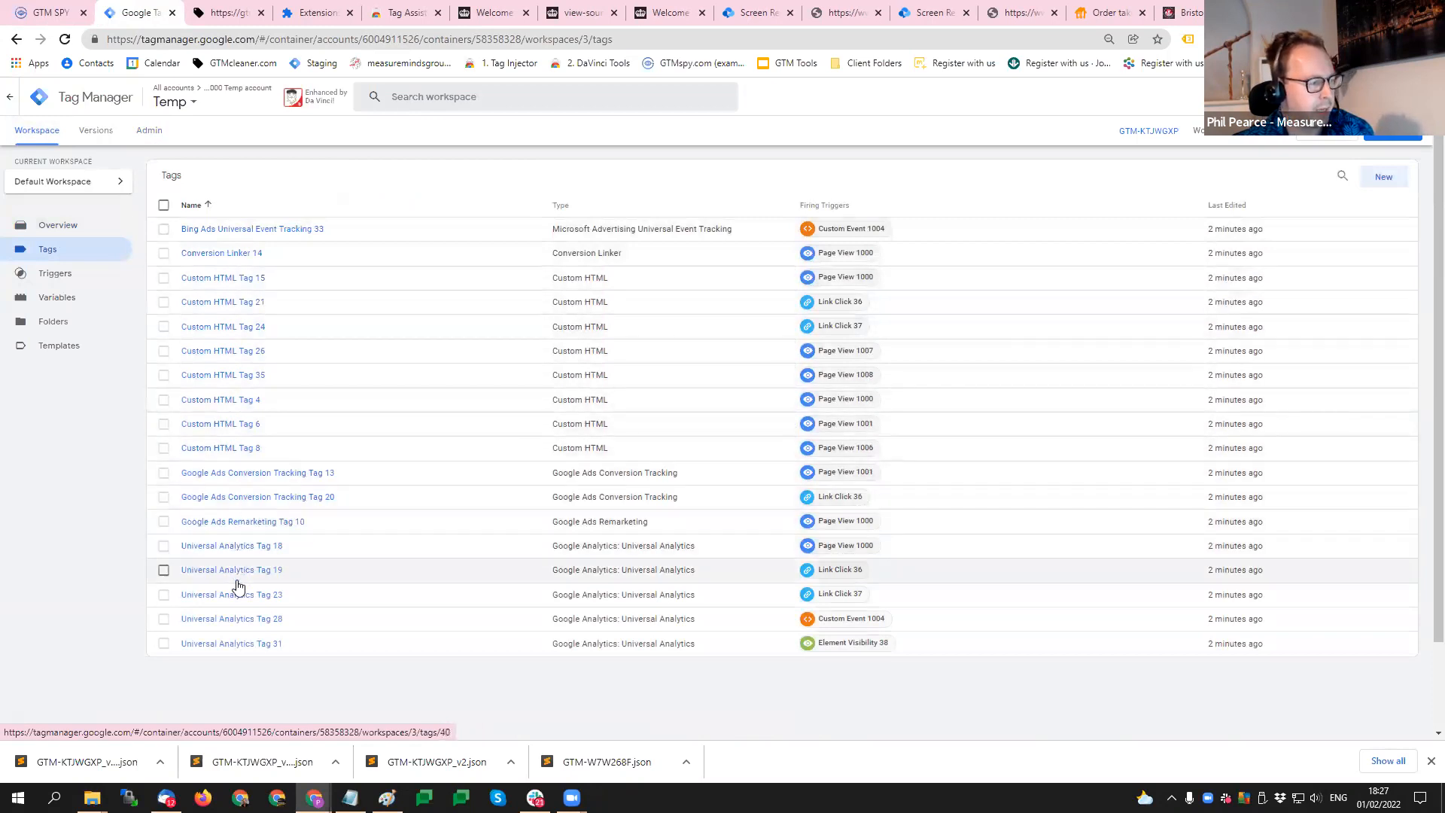
left_click(96, 130)
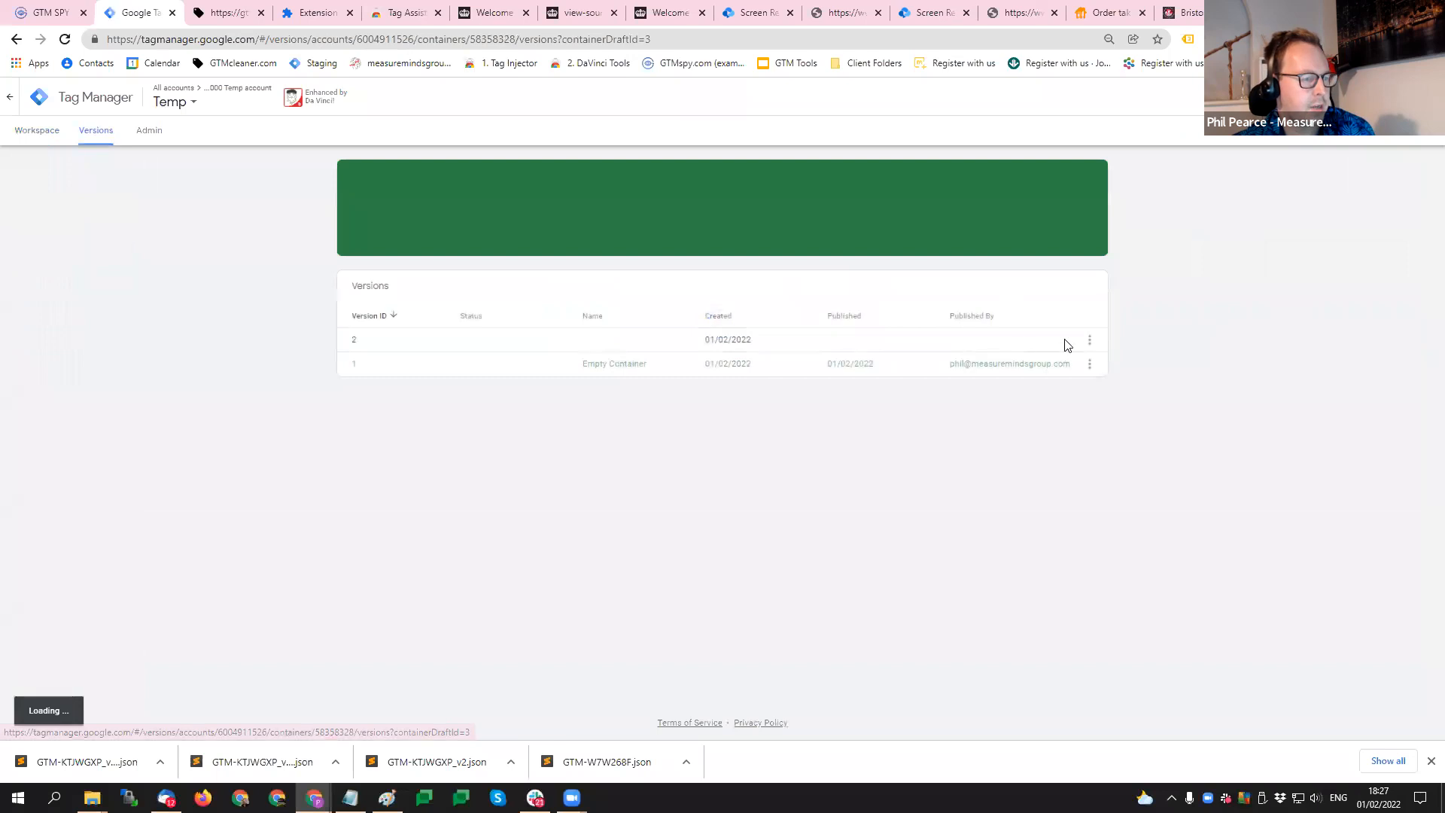
left_click(1089, 364)
left_click(1023, 488)
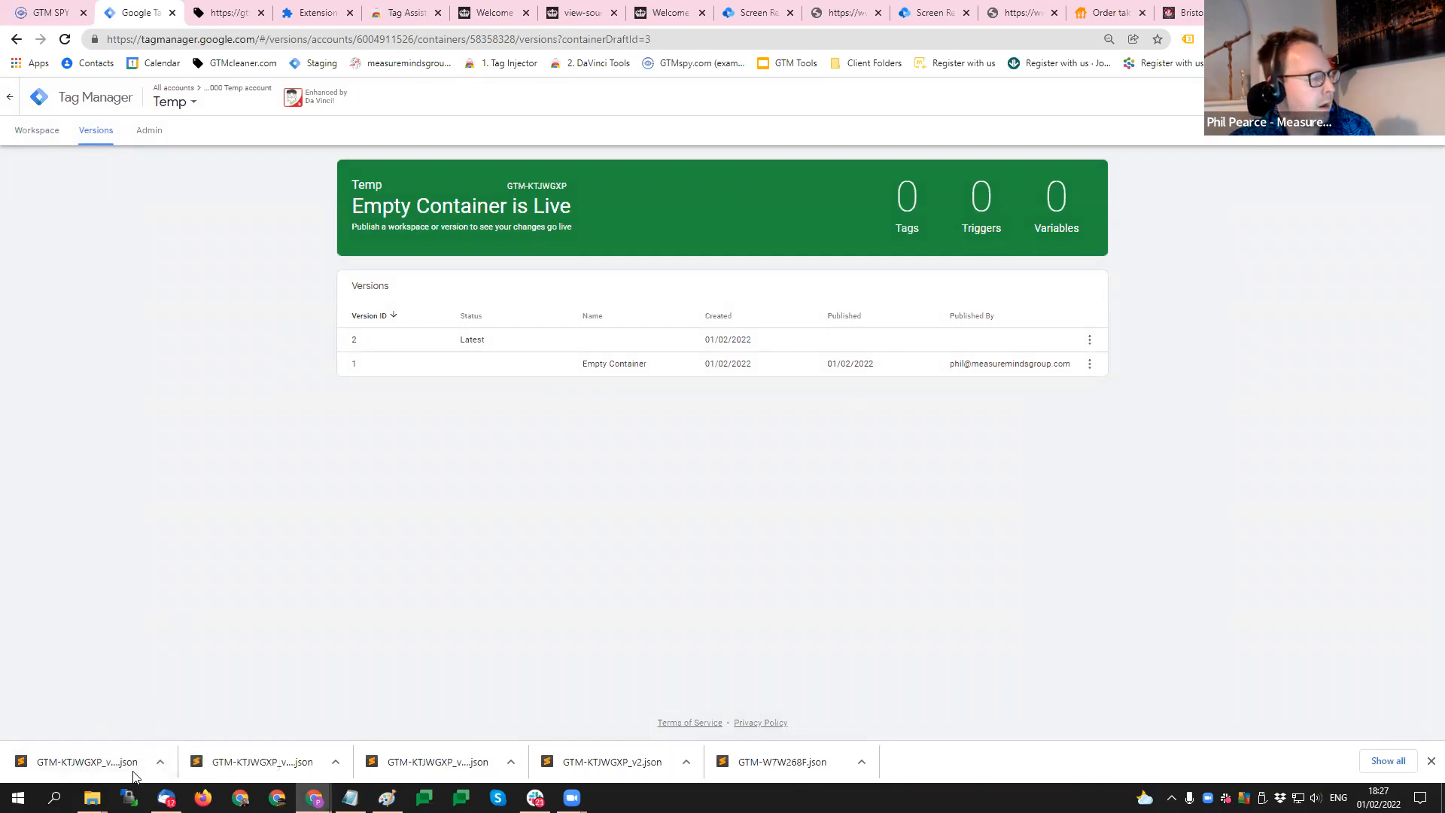
- Switch to the GTM Cleaner lite tool and clean the workspace from GTM-KTJWGXP_v2 (1)_export.json
left_click(222, 12)
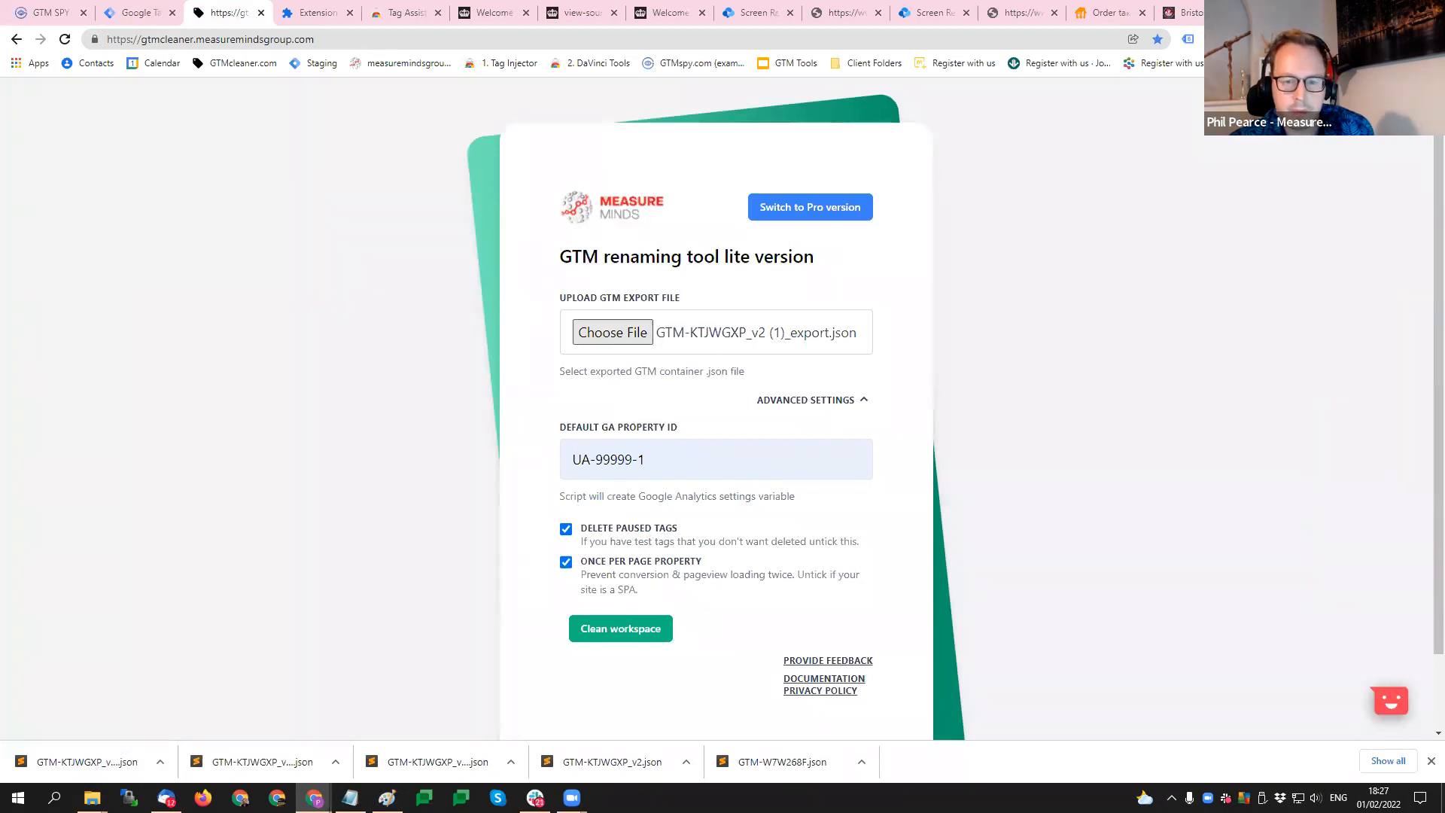
left_click(600, 635)
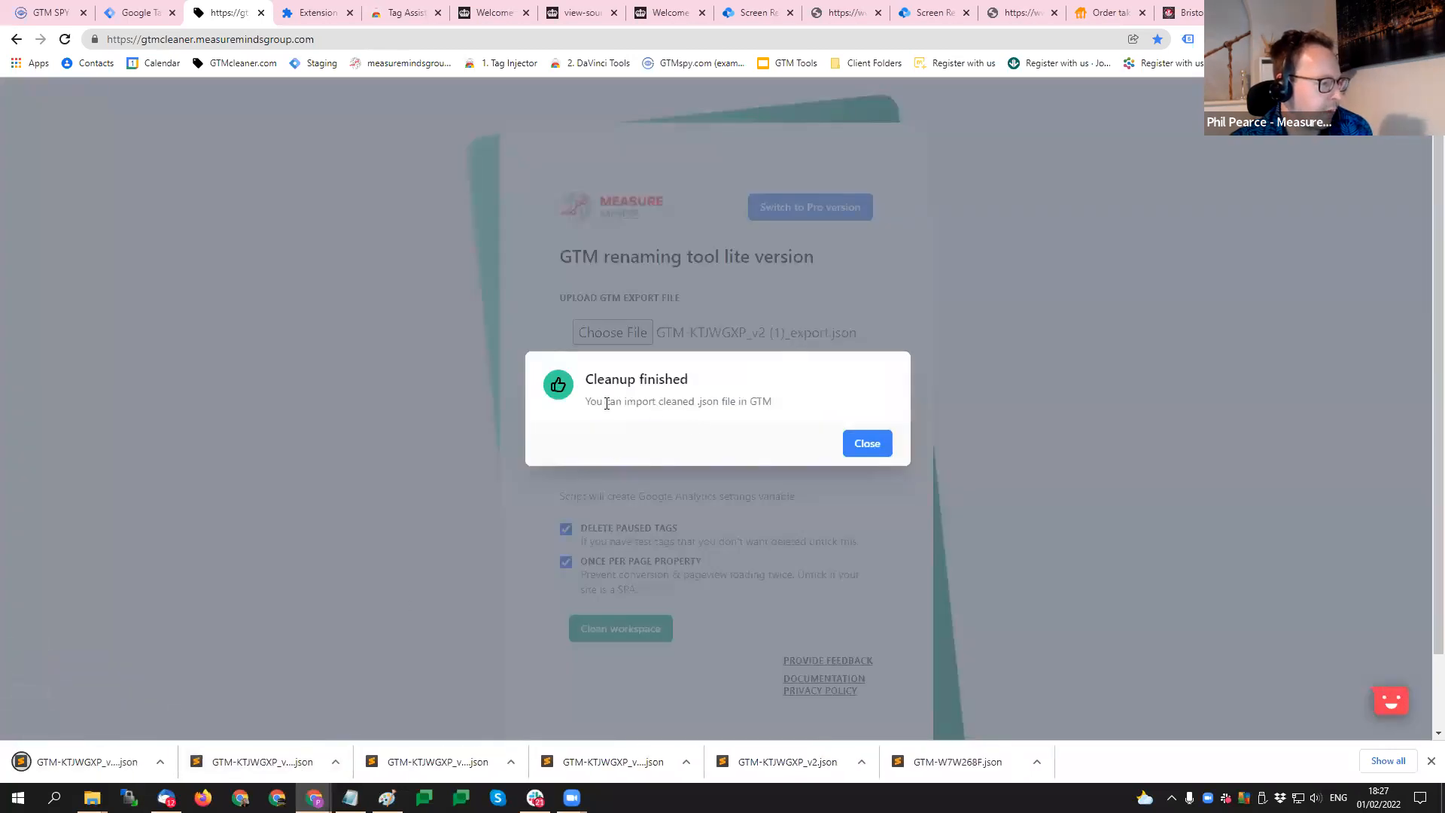
left_click_drag(802, 396, 612, 369)
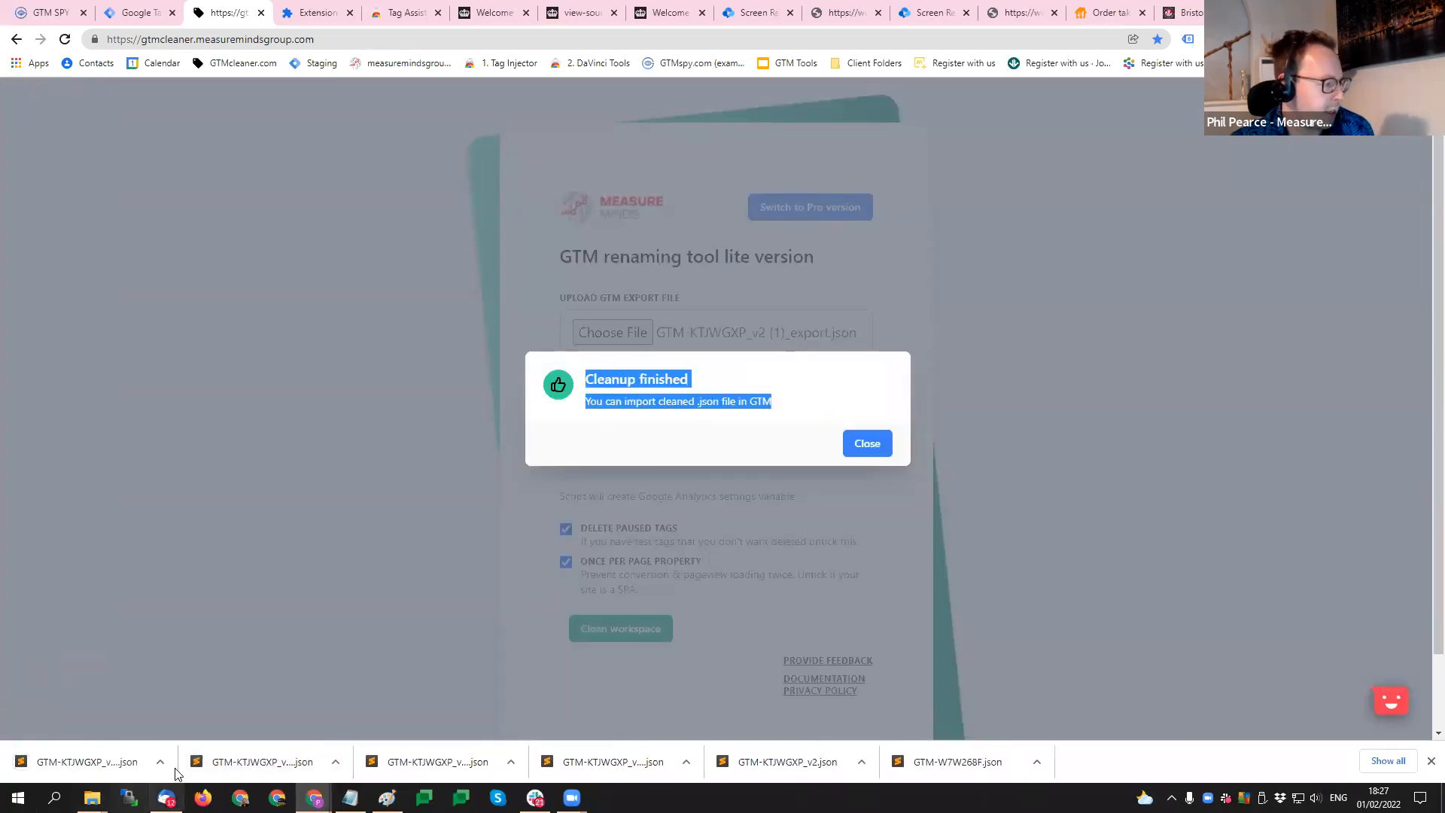
- Import GTM-KTJWGXP_v2 (1)_export_cleaned (1).json into the Temp container's Default Workspace with the Overwrite option, checking the preview figures before confirming
left_click(142, 13)
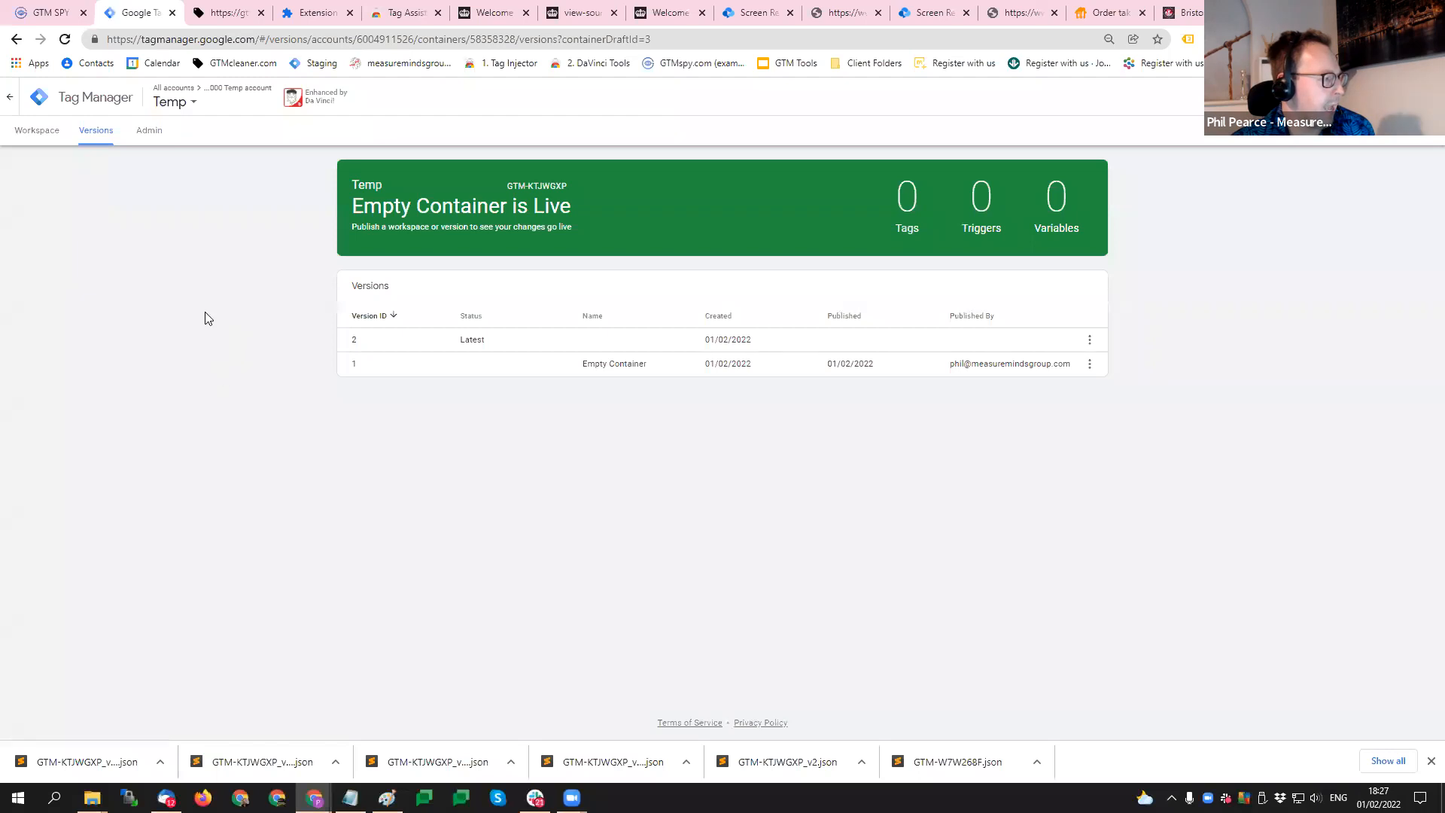
left_click(145, 131)
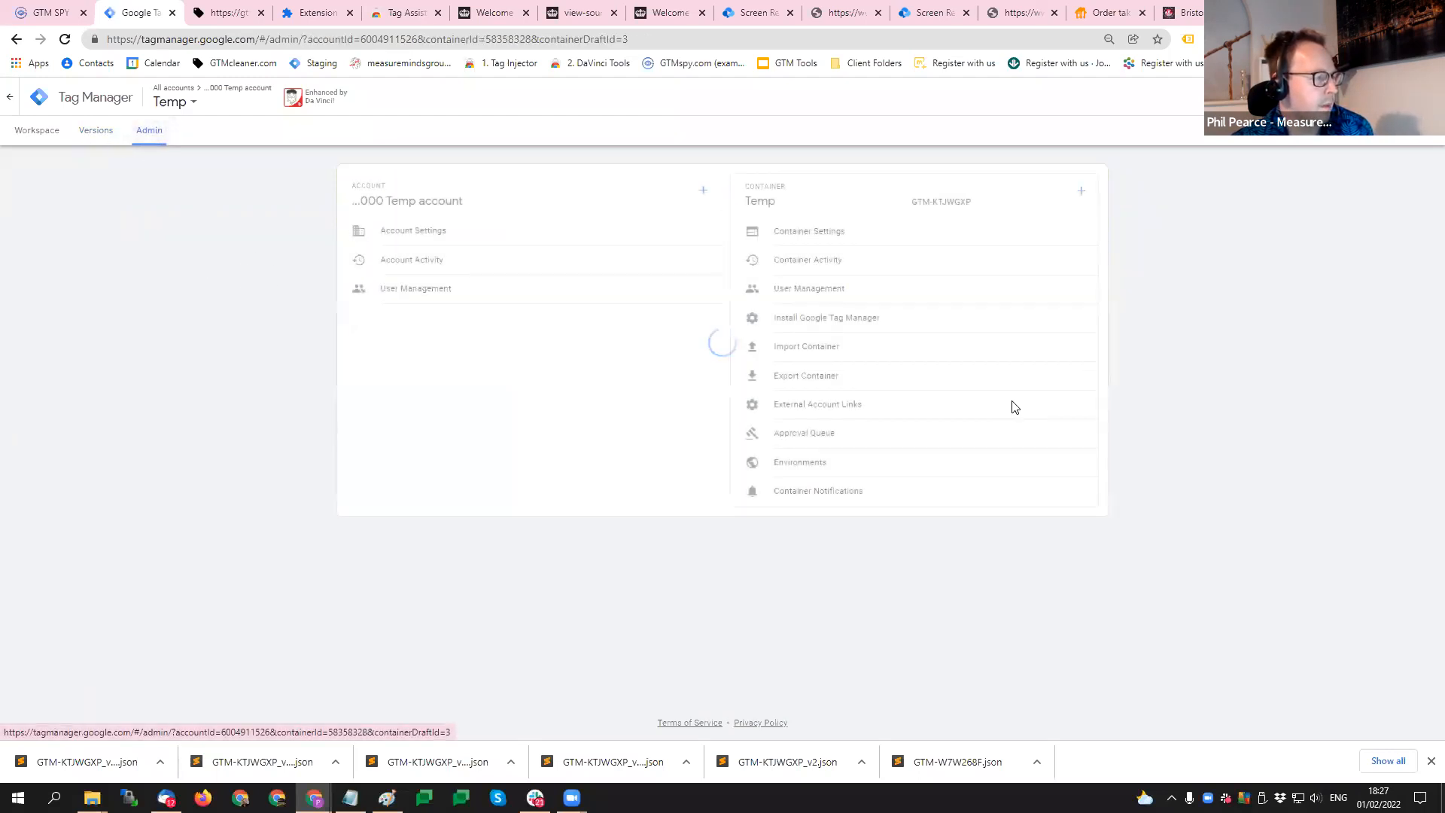
left_click(796, 348)
left_click(462, 306)
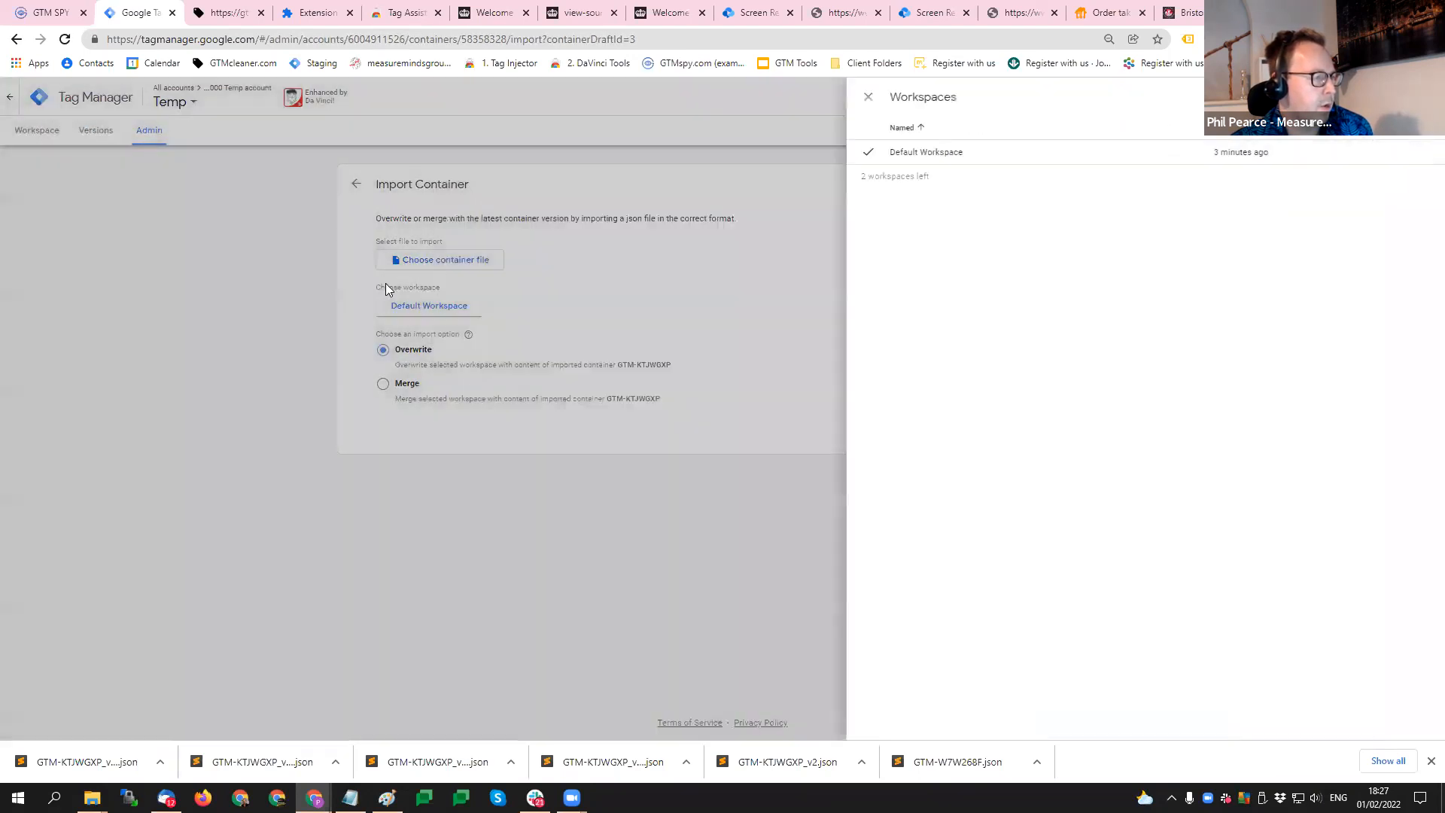
left_click(386, 289)
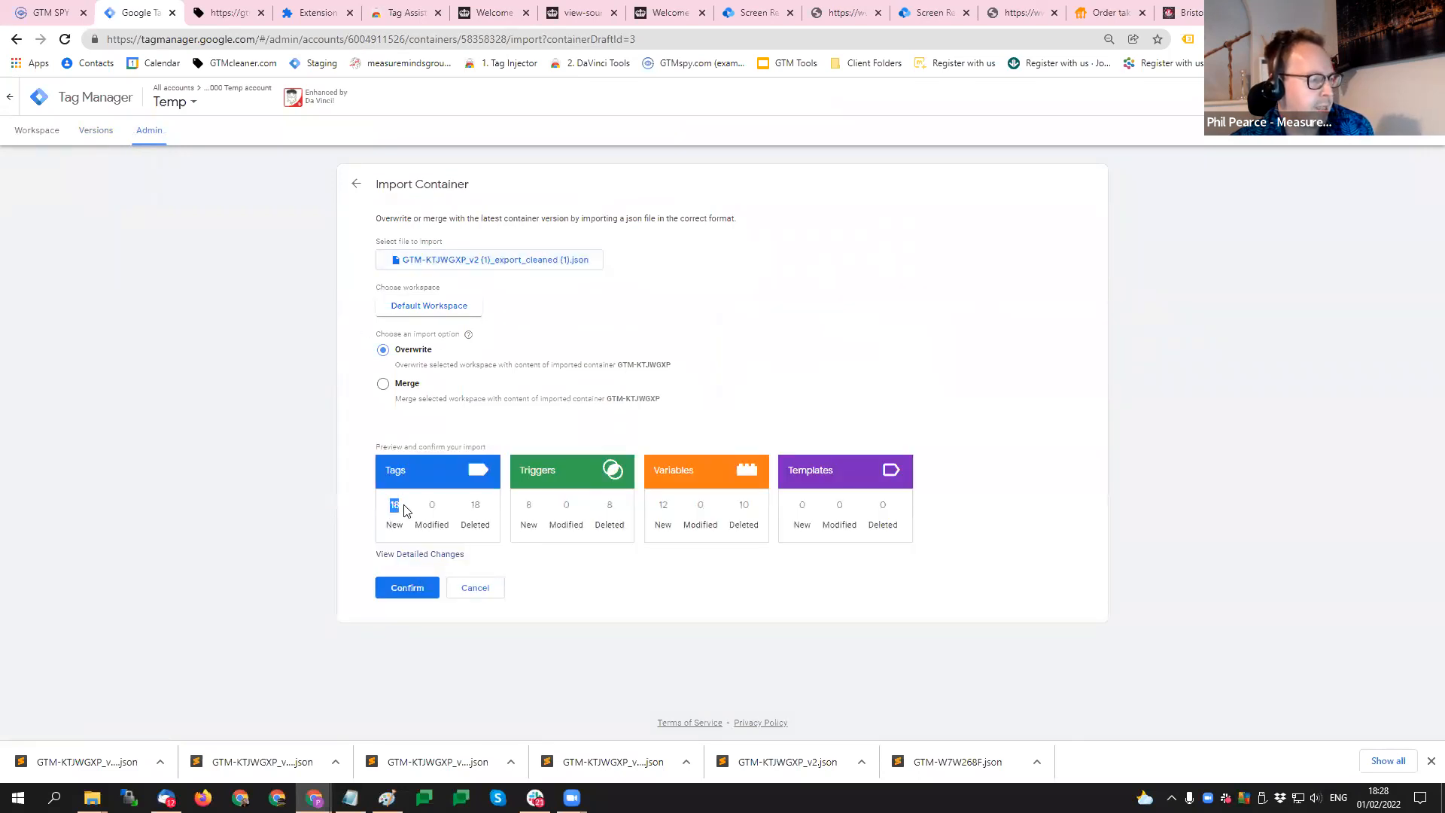
double_click(530, 506)
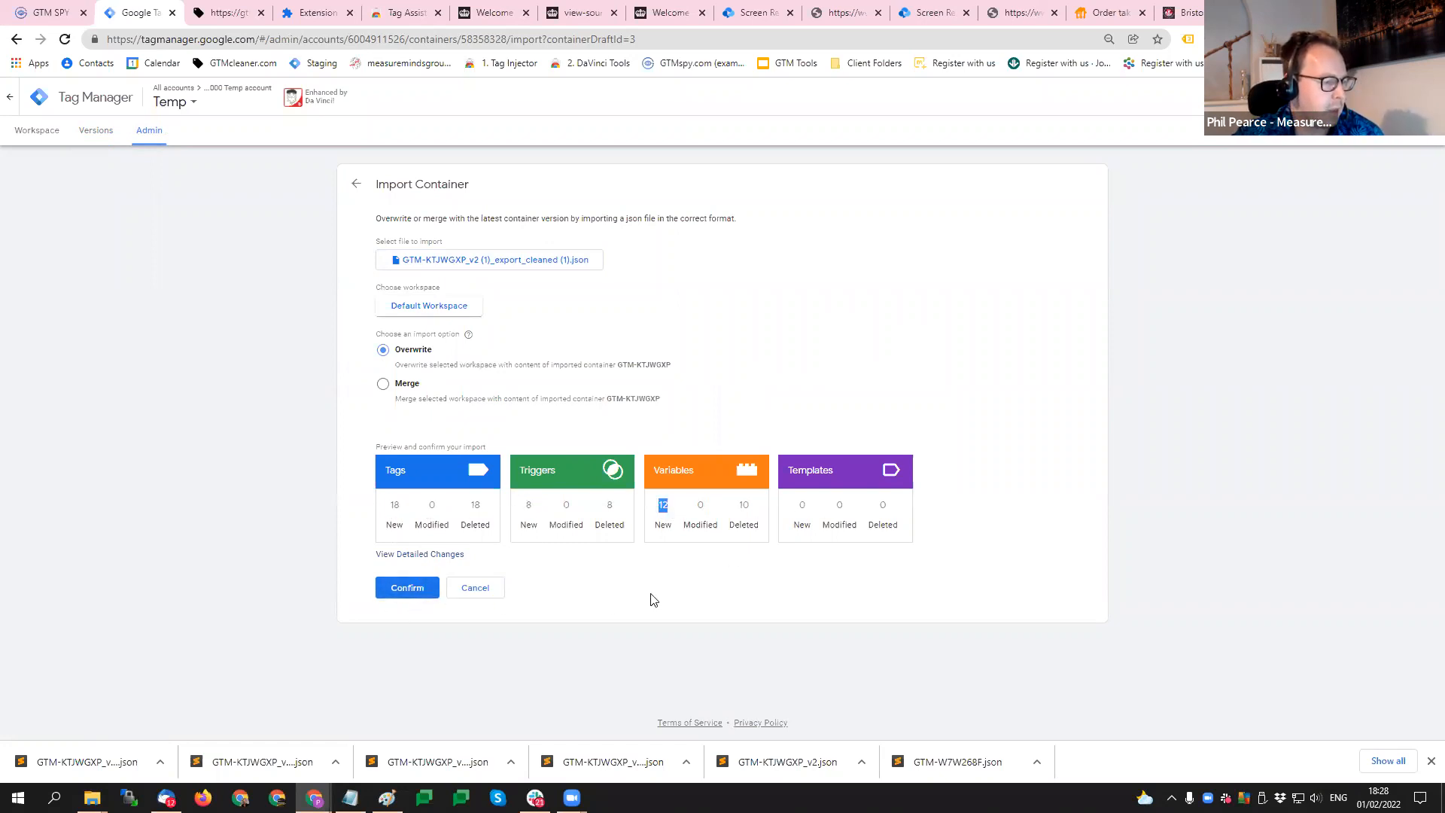
double_click(745, 509)
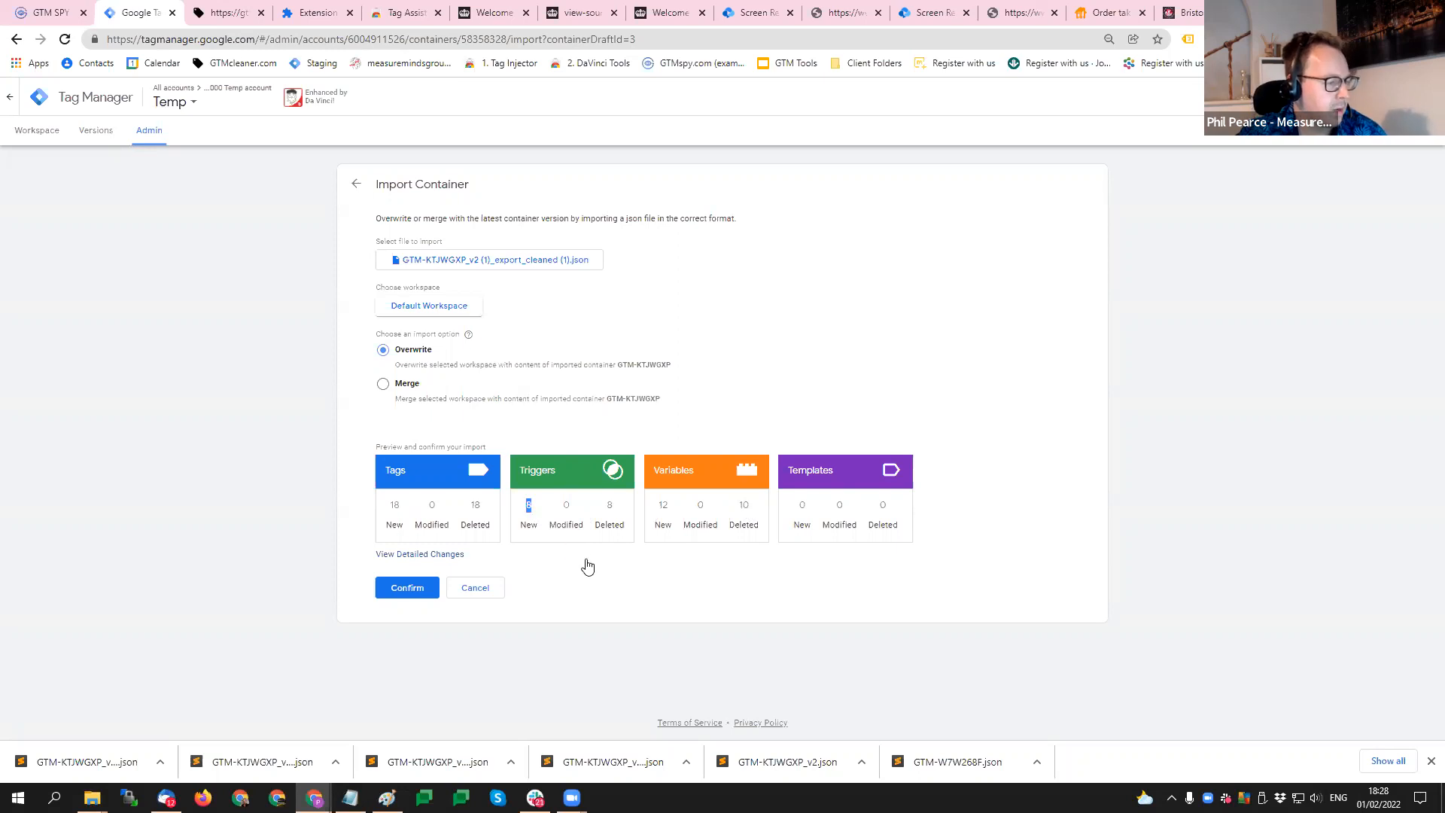
left_click(400, 593)
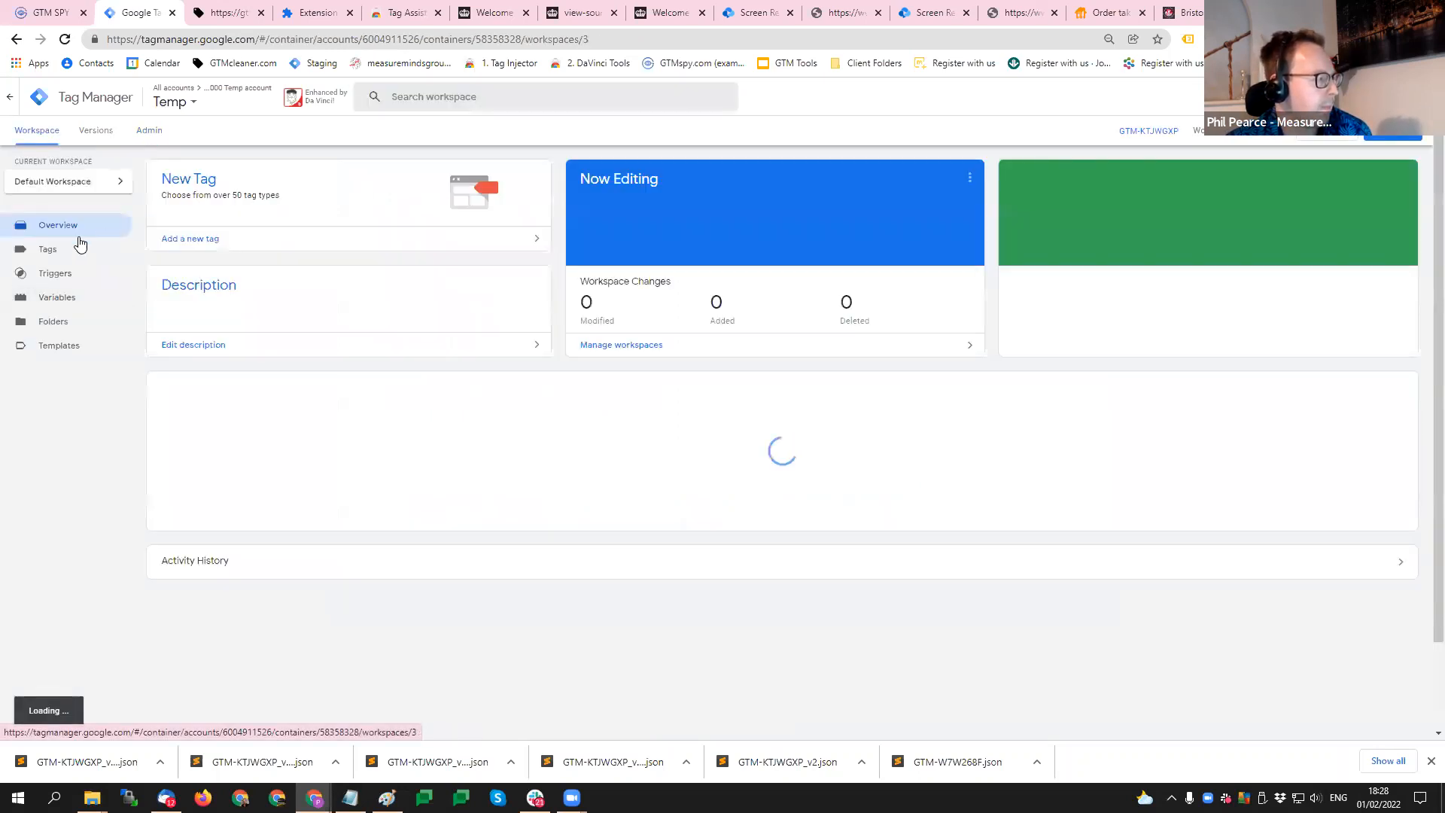
- Open the workspace's tag list, reload the page, and examine the cleaned tag names and firing triggers
left_click(81, 244)
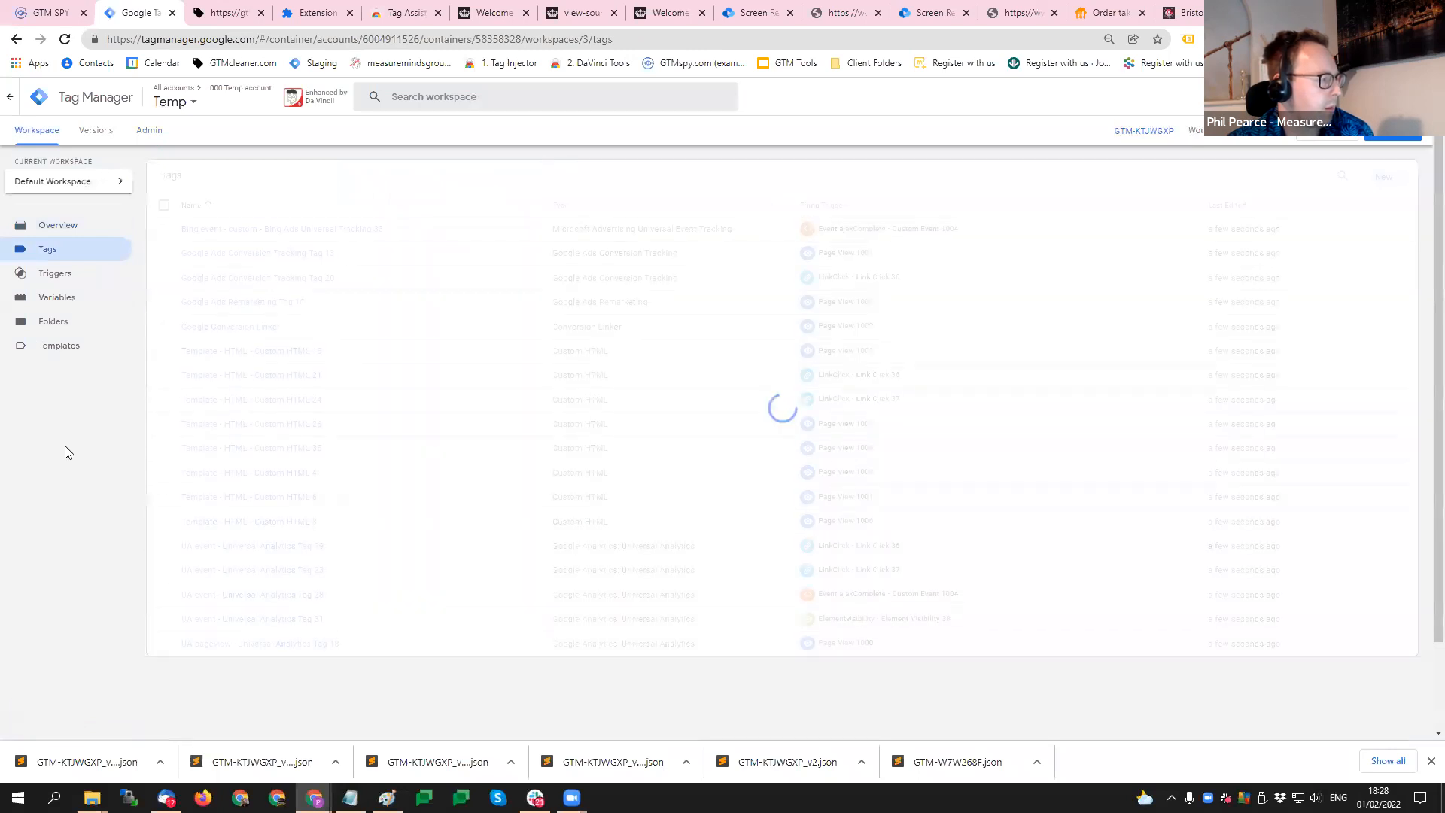
mouse_move(294, 103)
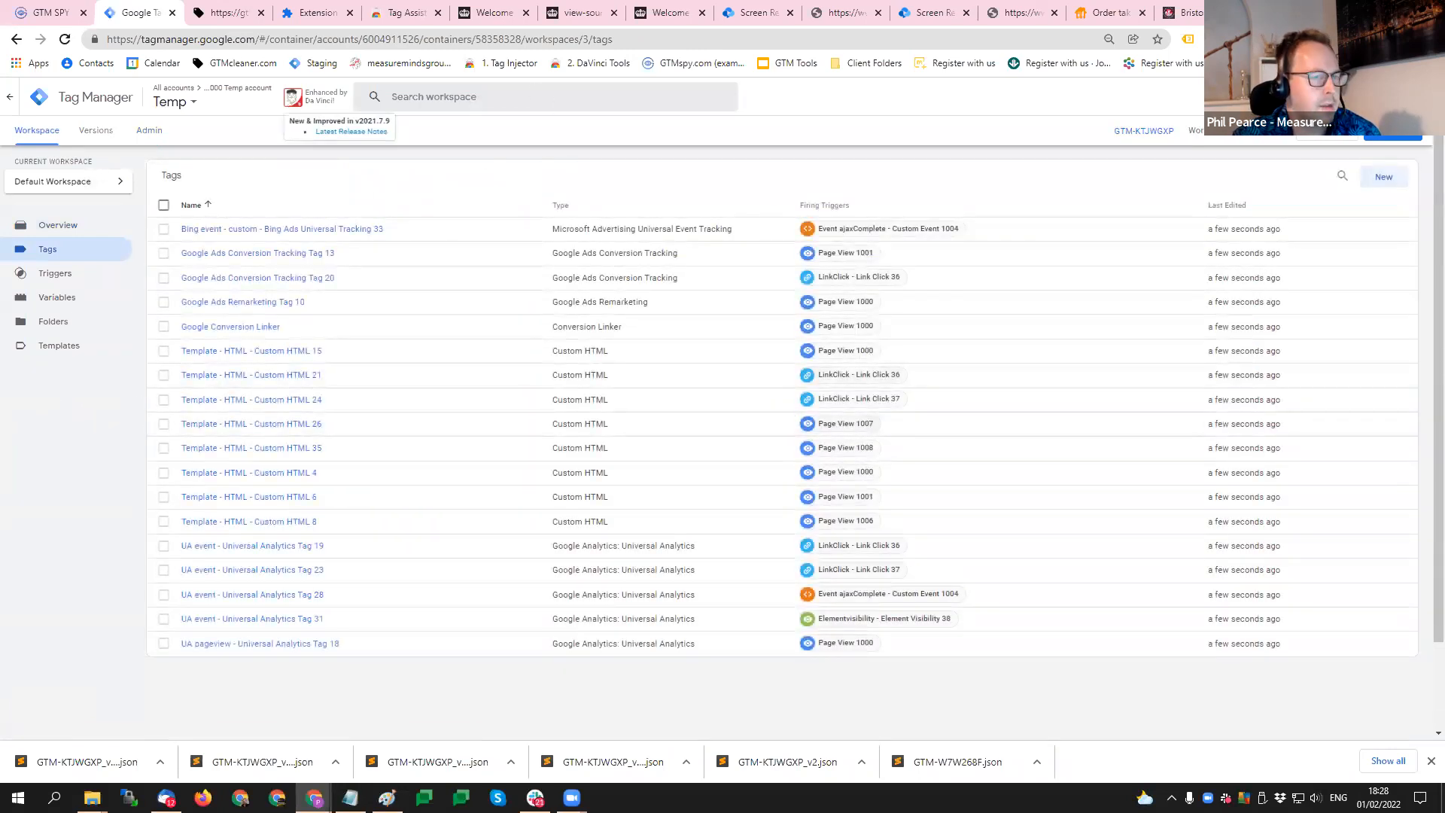
left_click(323, 34)
key("Return")
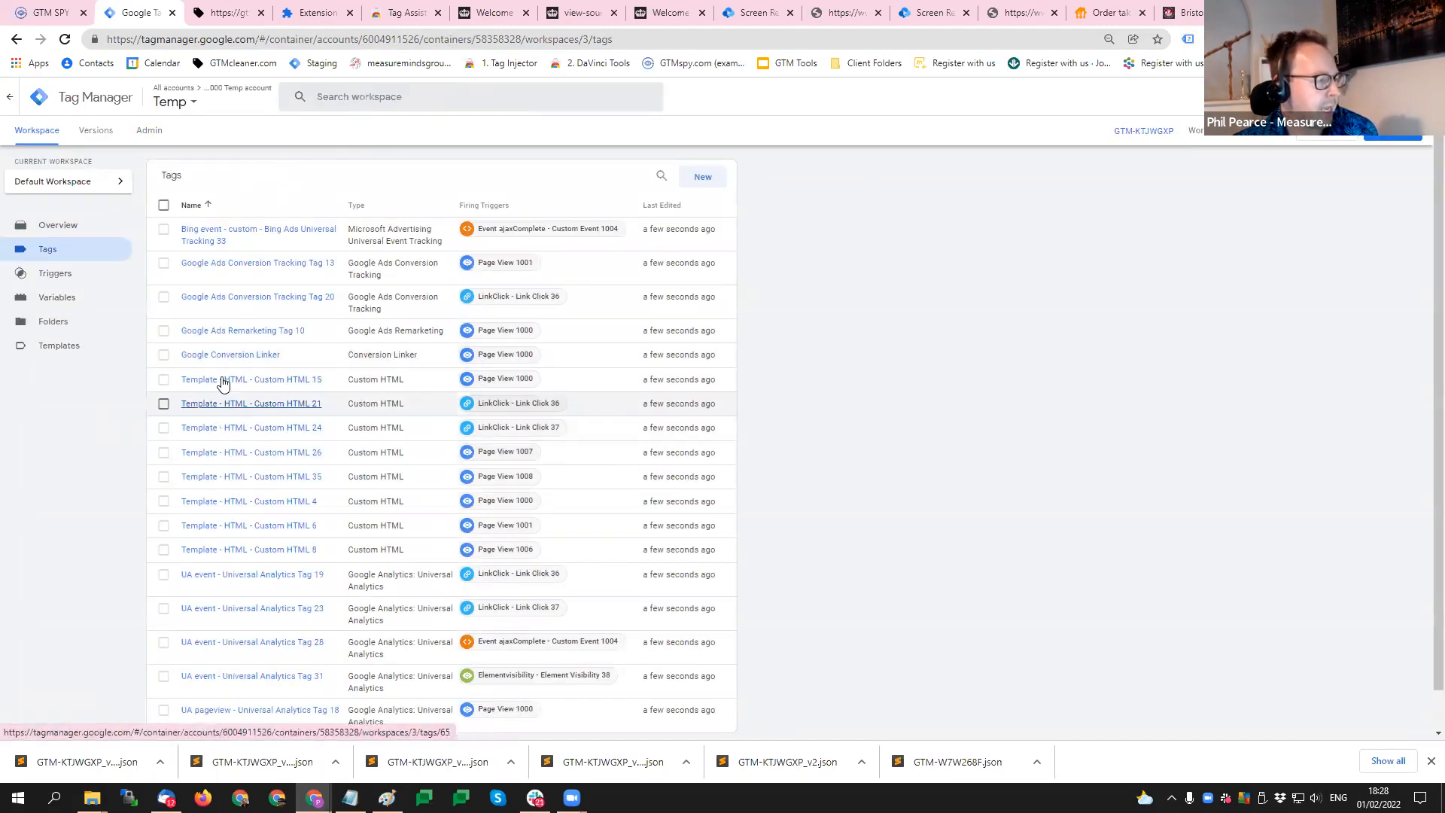
scroll(226, 384, "down", 1)
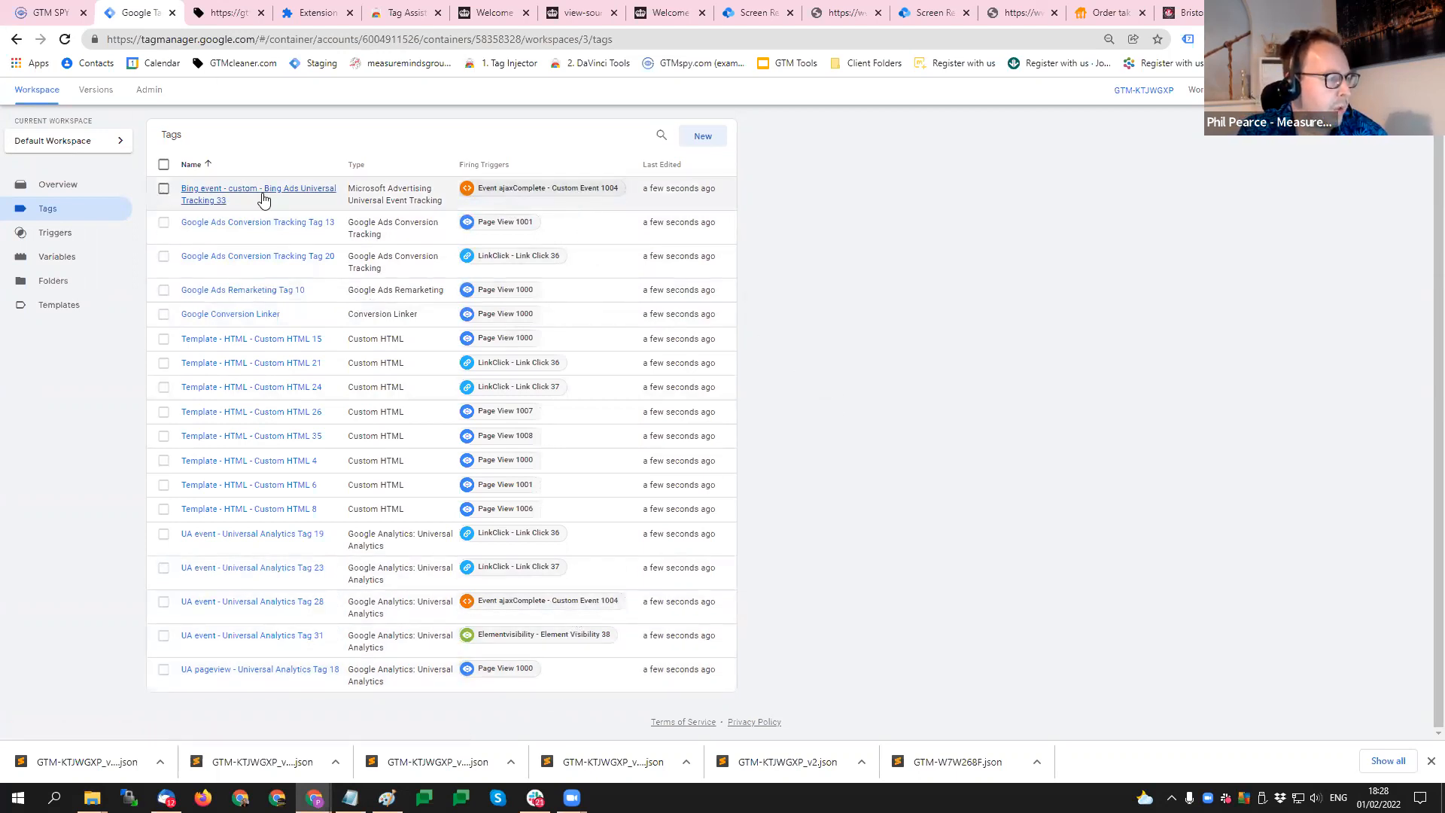
- Review the cleaned triggers and variables, and inspect the configuration and references of the 00 - Google Analytics Settings variable
left_click(81, 235)
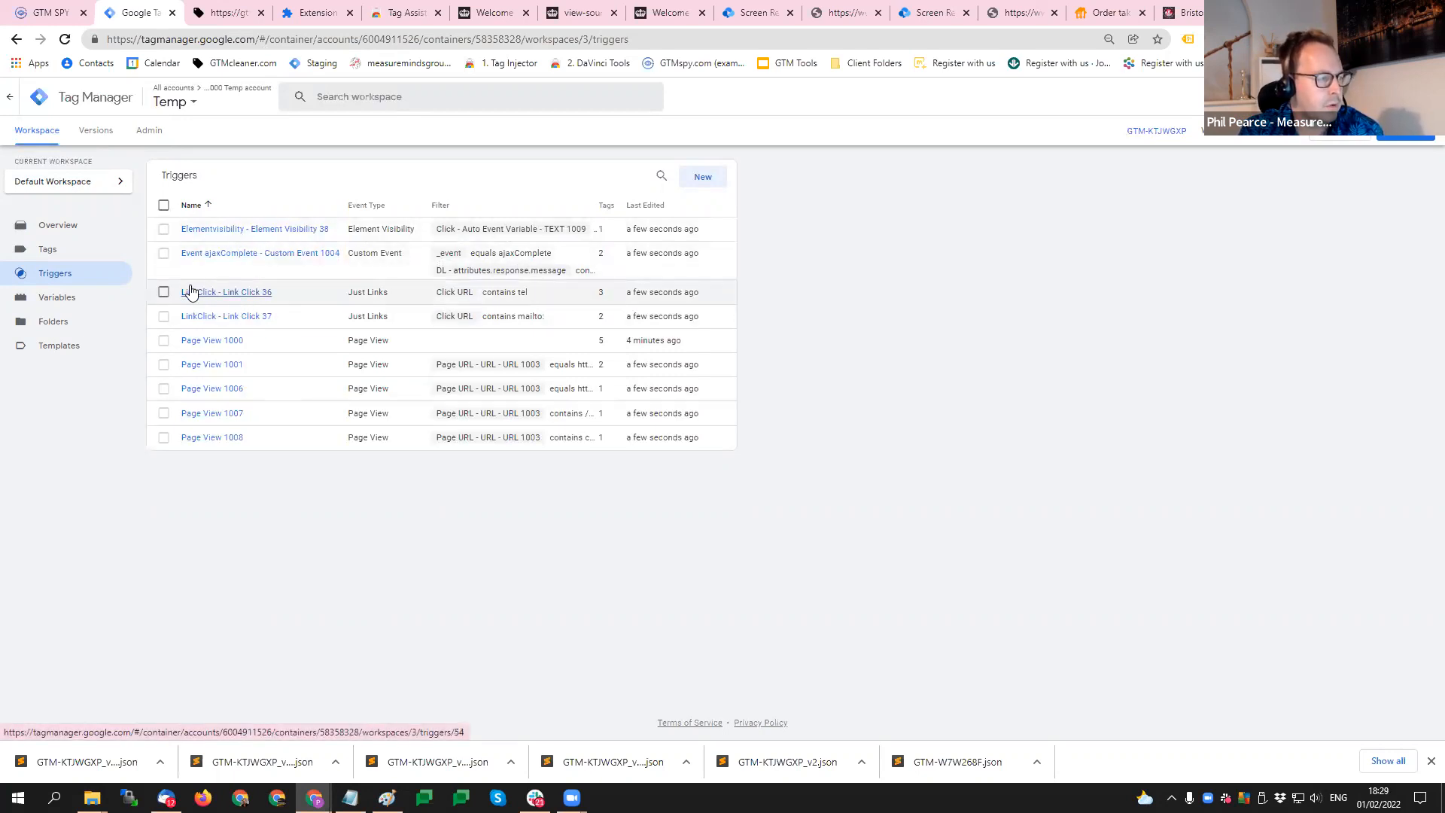
left_click(57, 296)
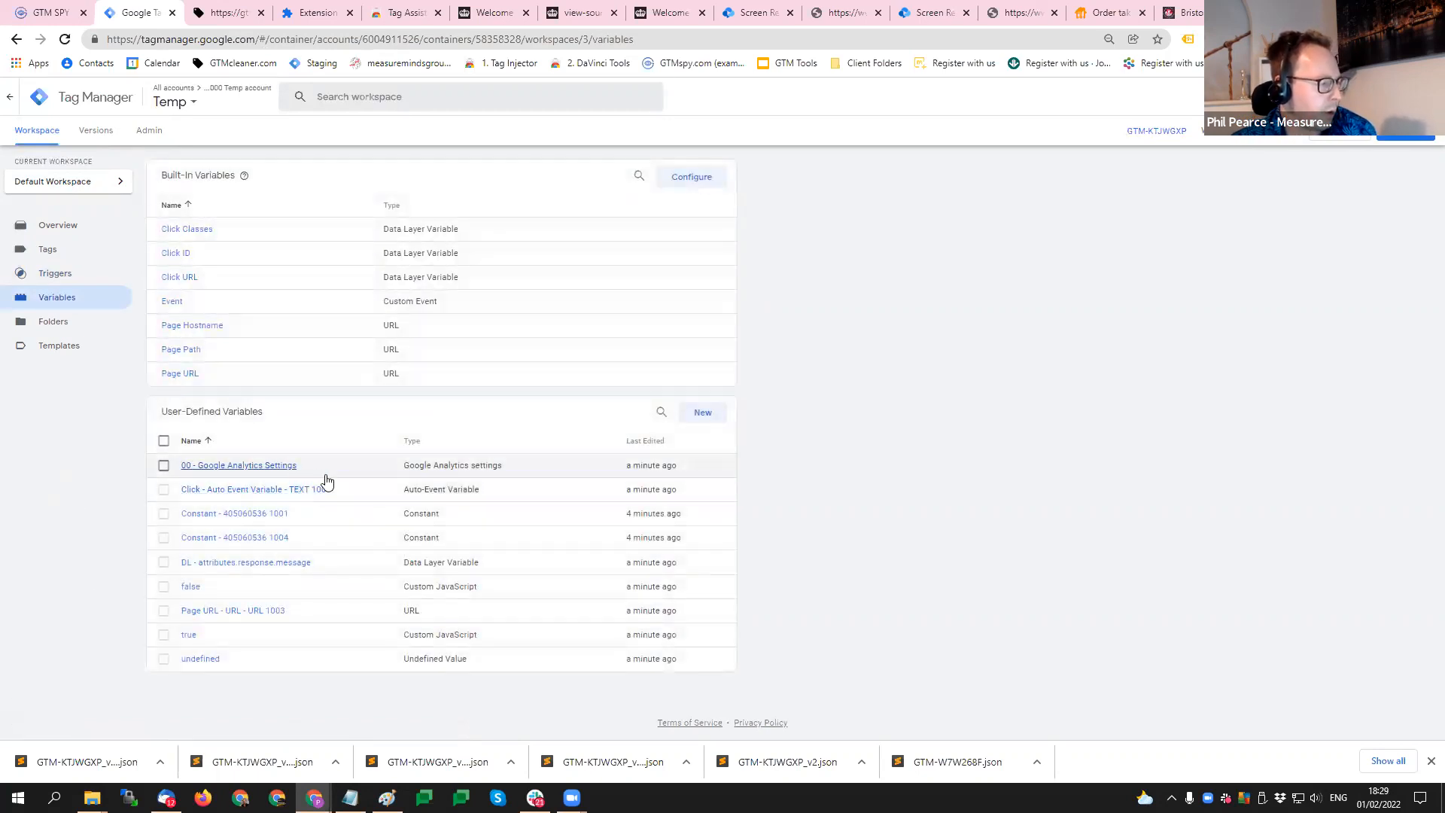
left_click(283, 465)
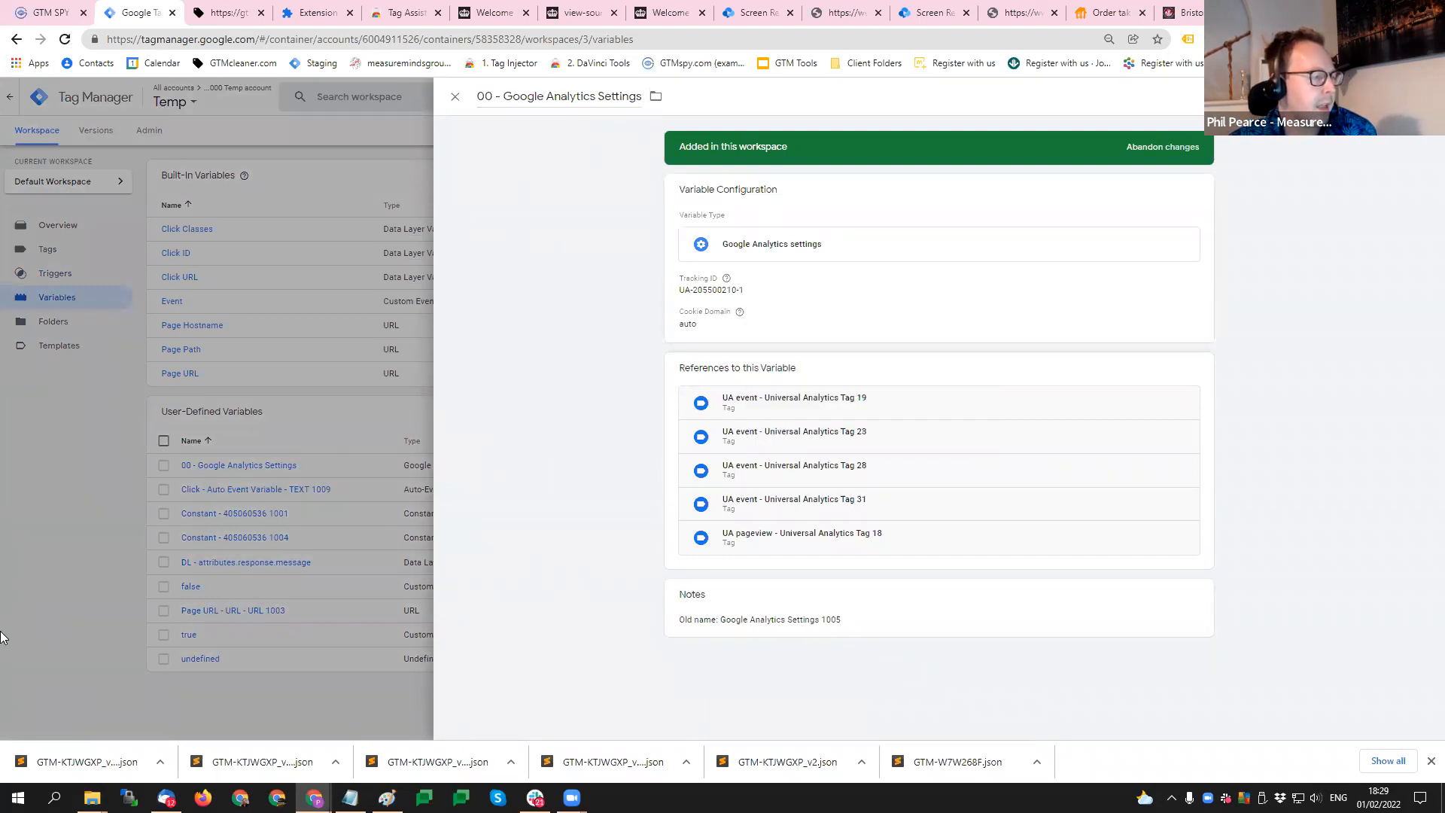
left_click(360, 557)
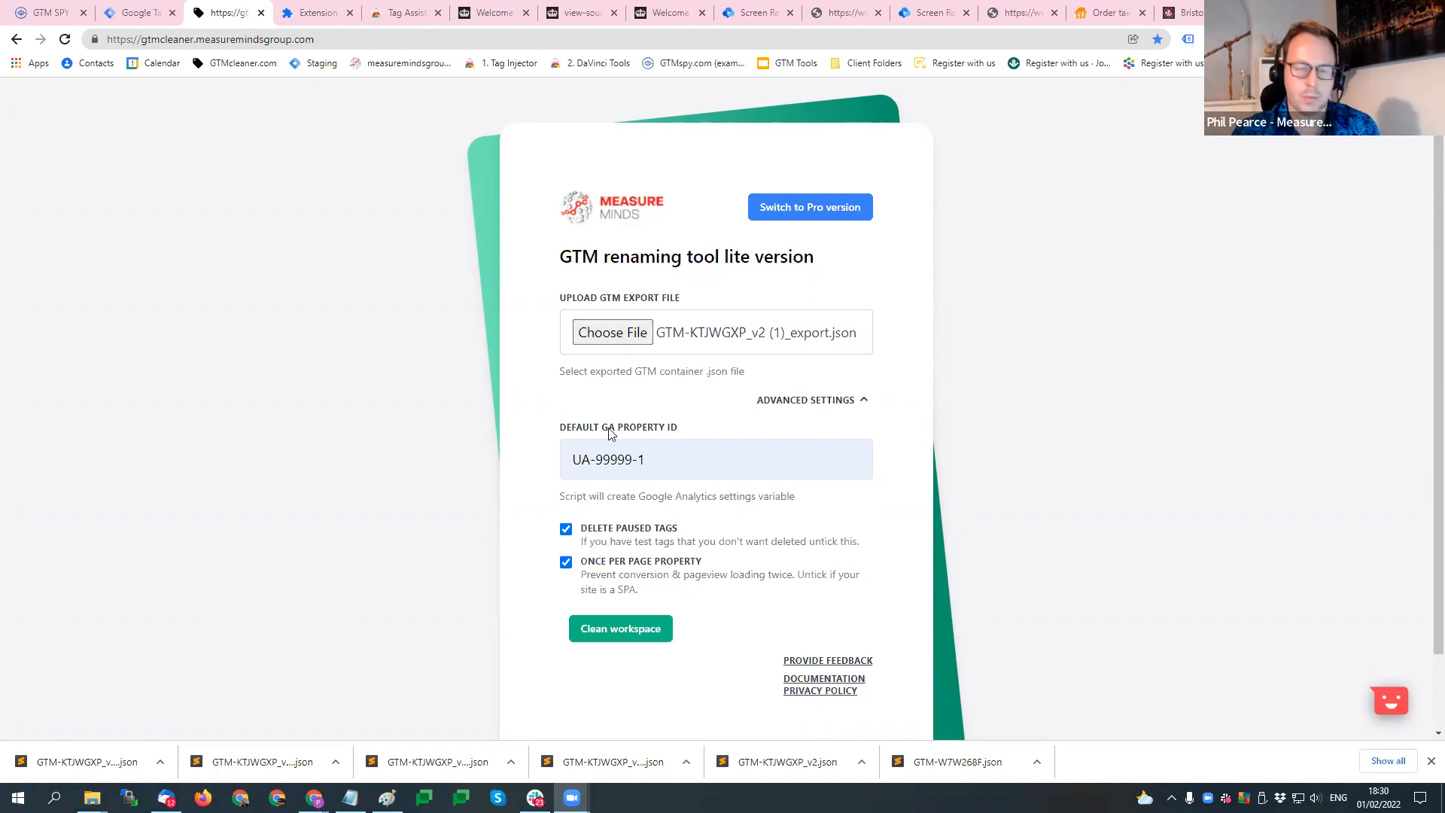
- Switch GTM Cleaner to its Pro version and reload the page to renew the login
left_click(810, 209)
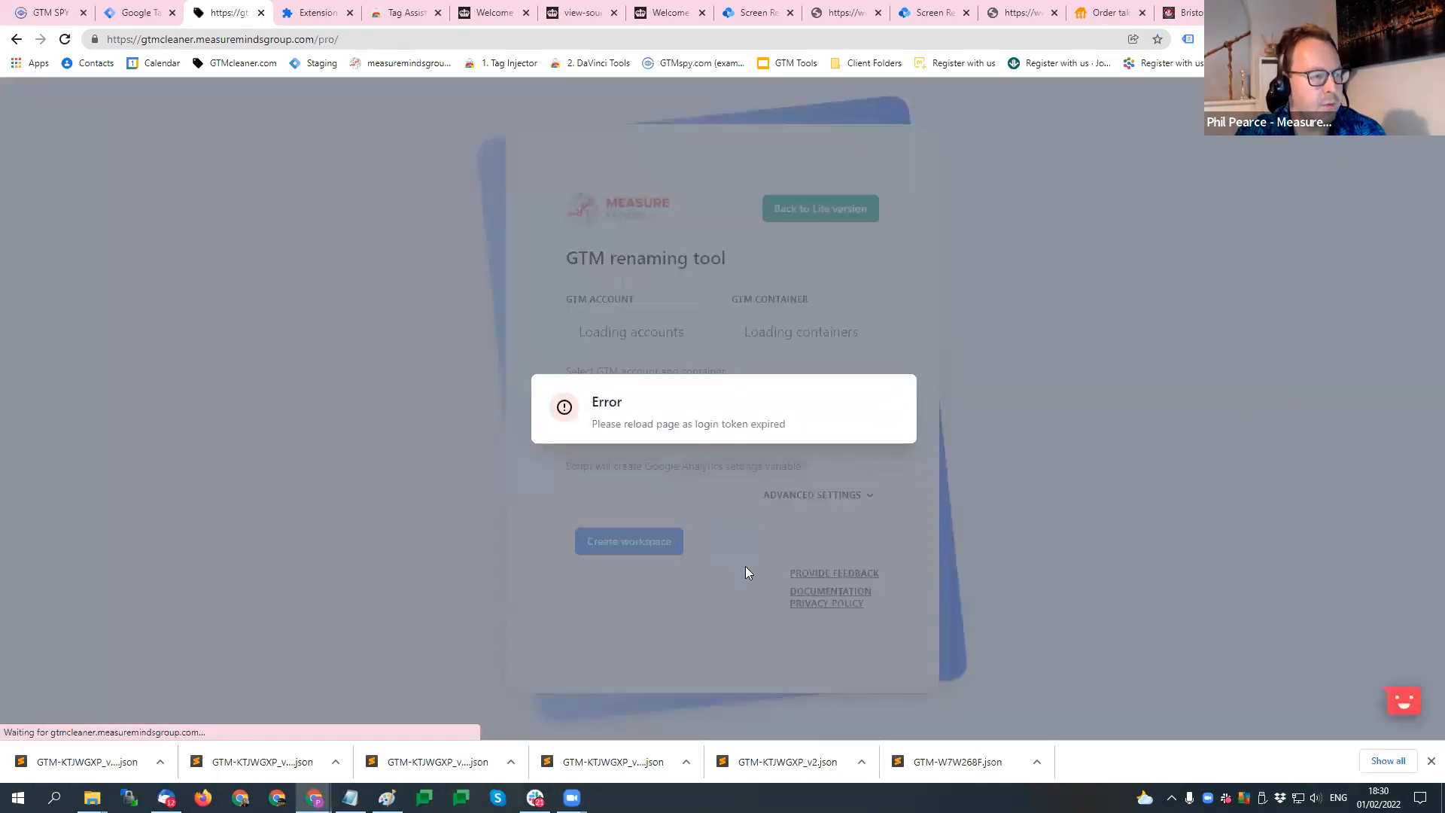
left_click(377, 40)
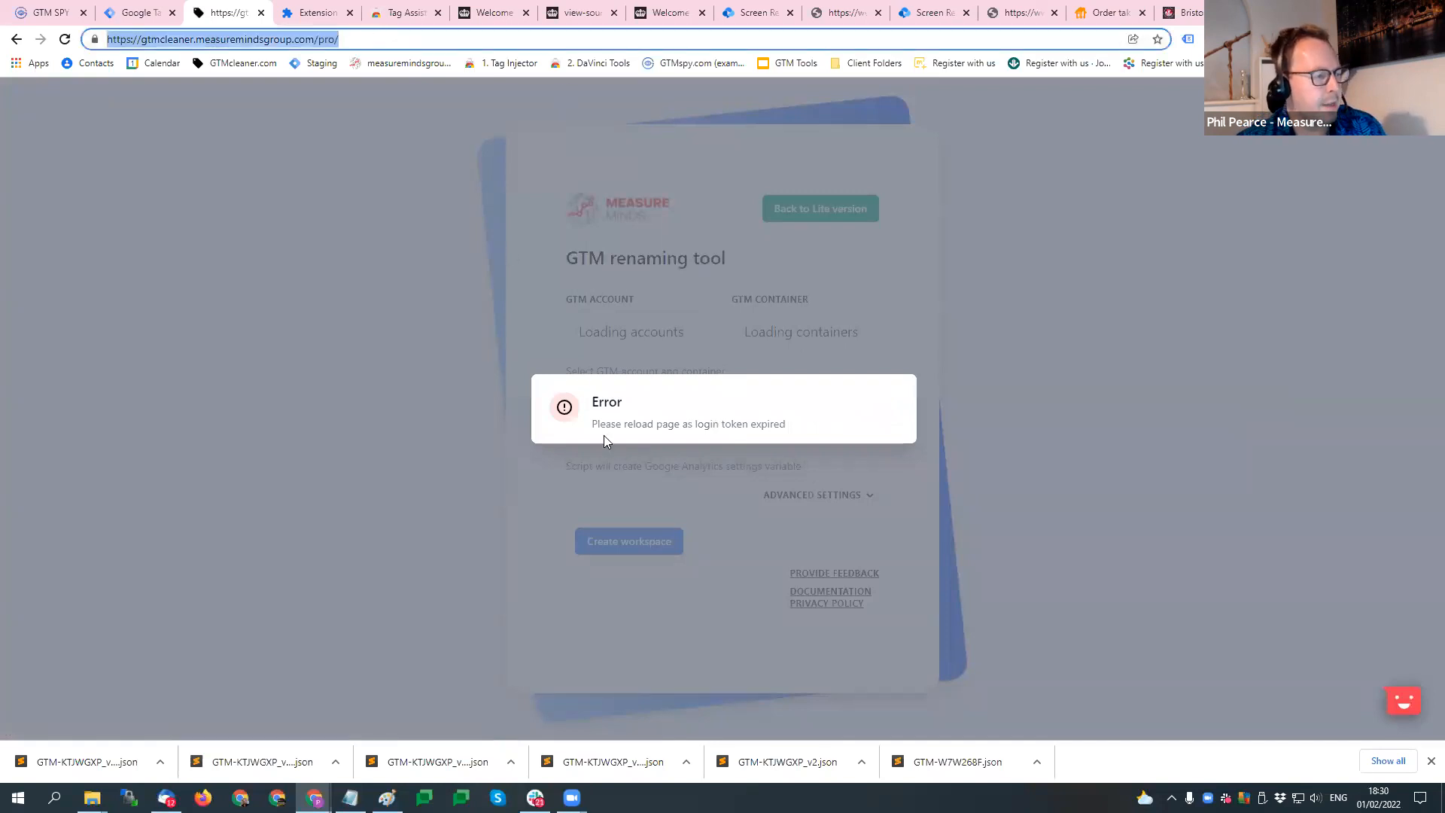
key("Return")
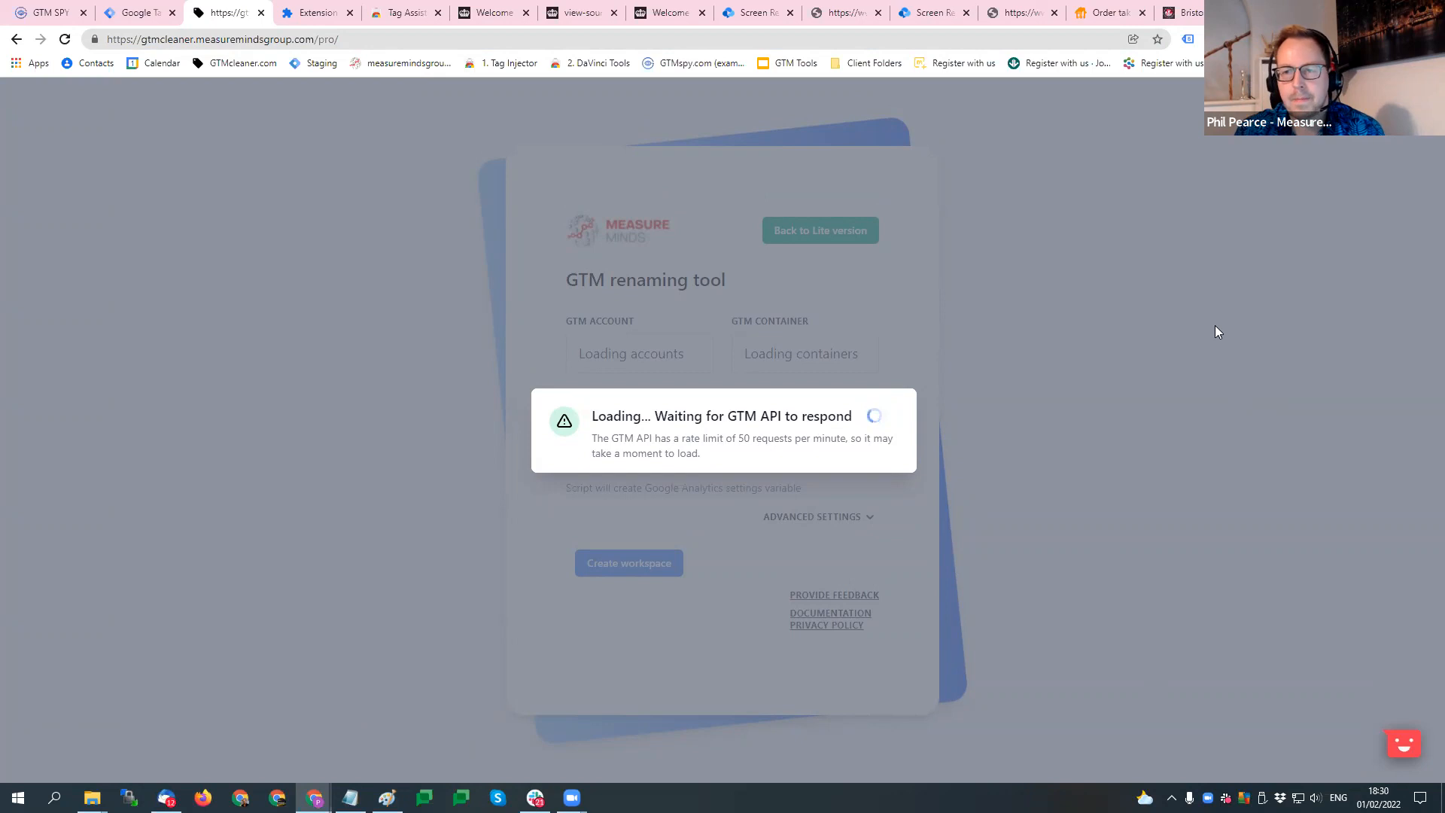
- Return to Tag Manager and set version 1, Empty Container, as the latest version of the Temp container
left_click(137, 13)
left_click(96, 130)
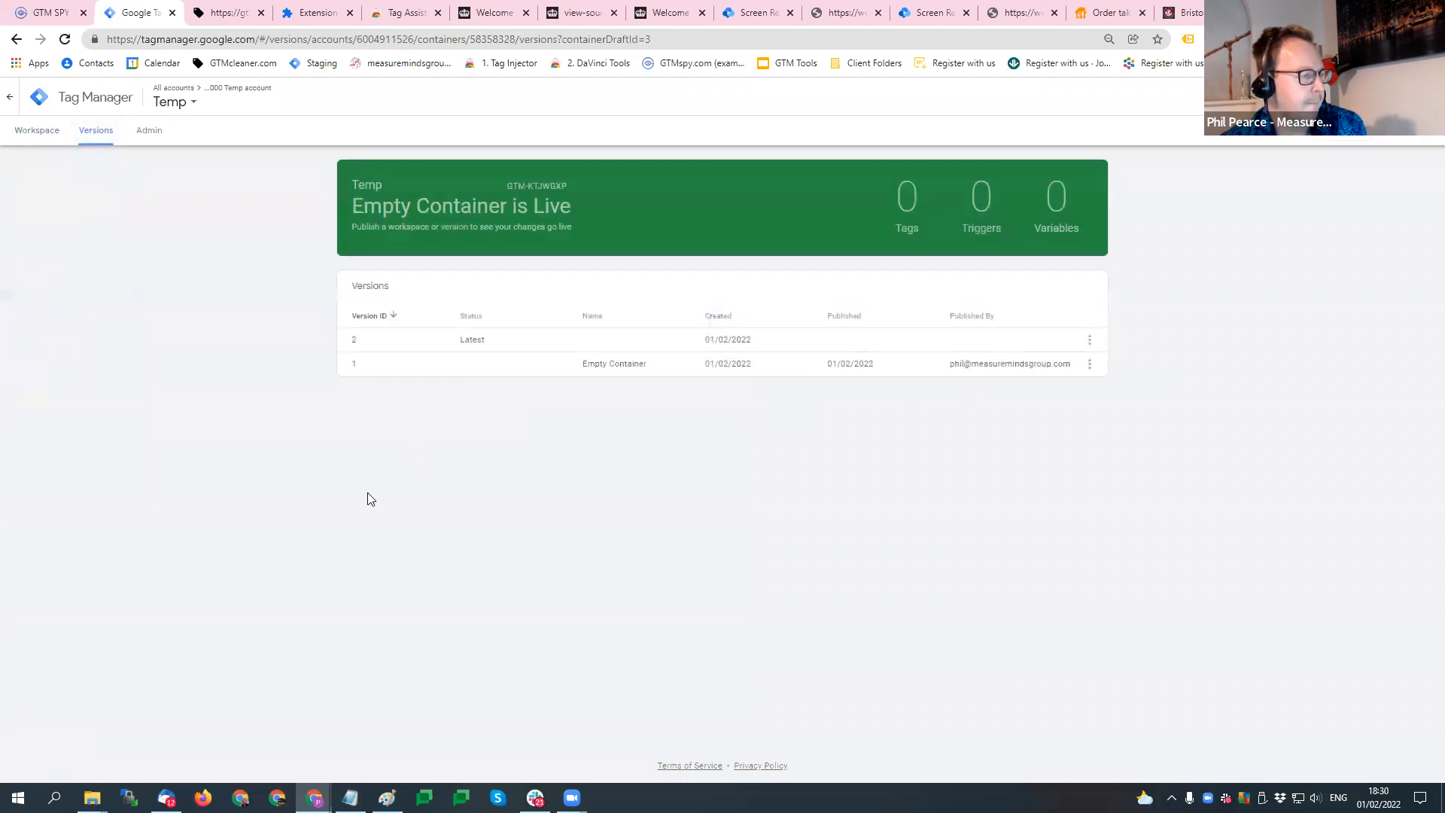
left_click(1091, 365)
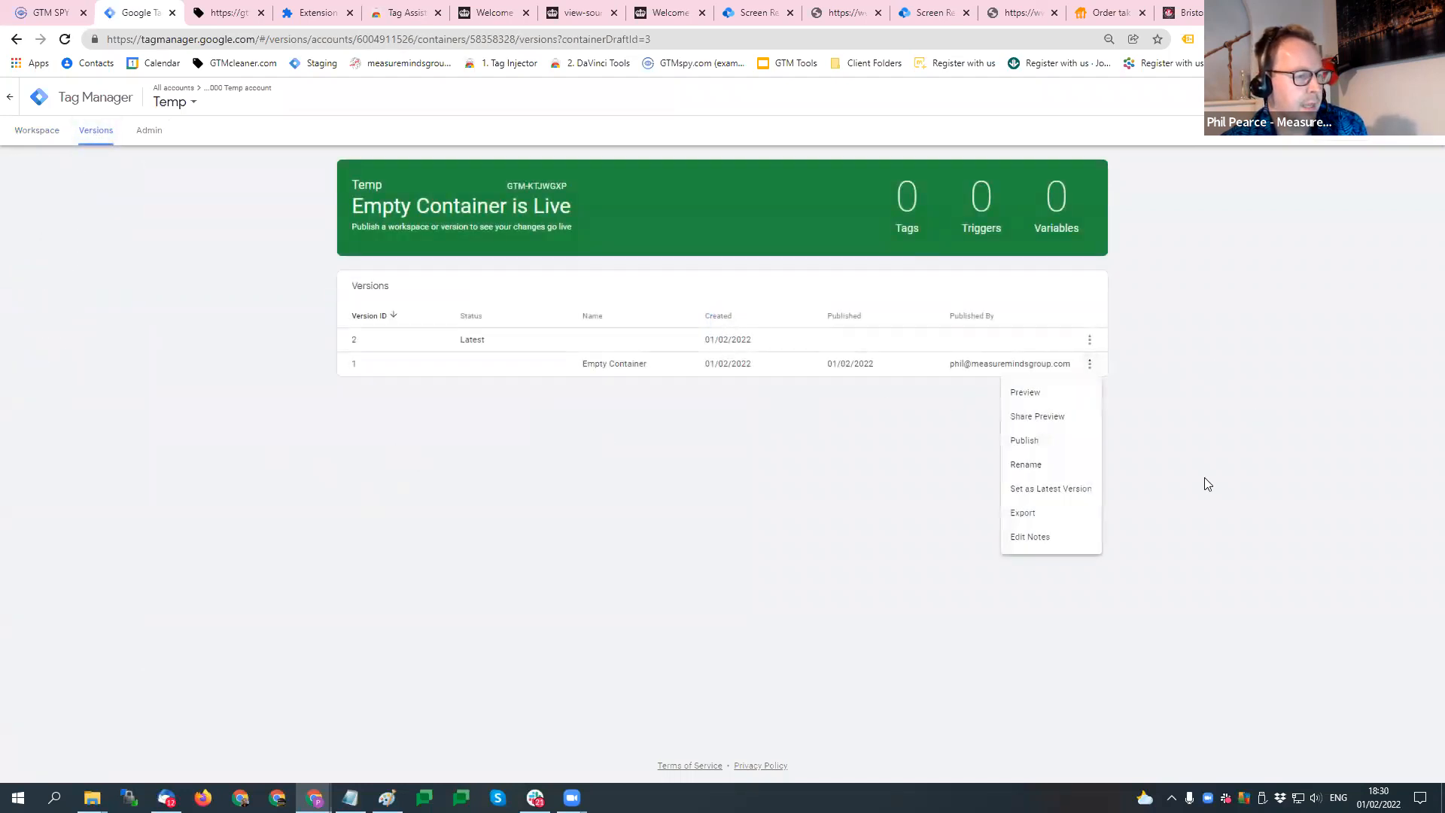
left_click(1067, 491)
left_click(1001, 261)
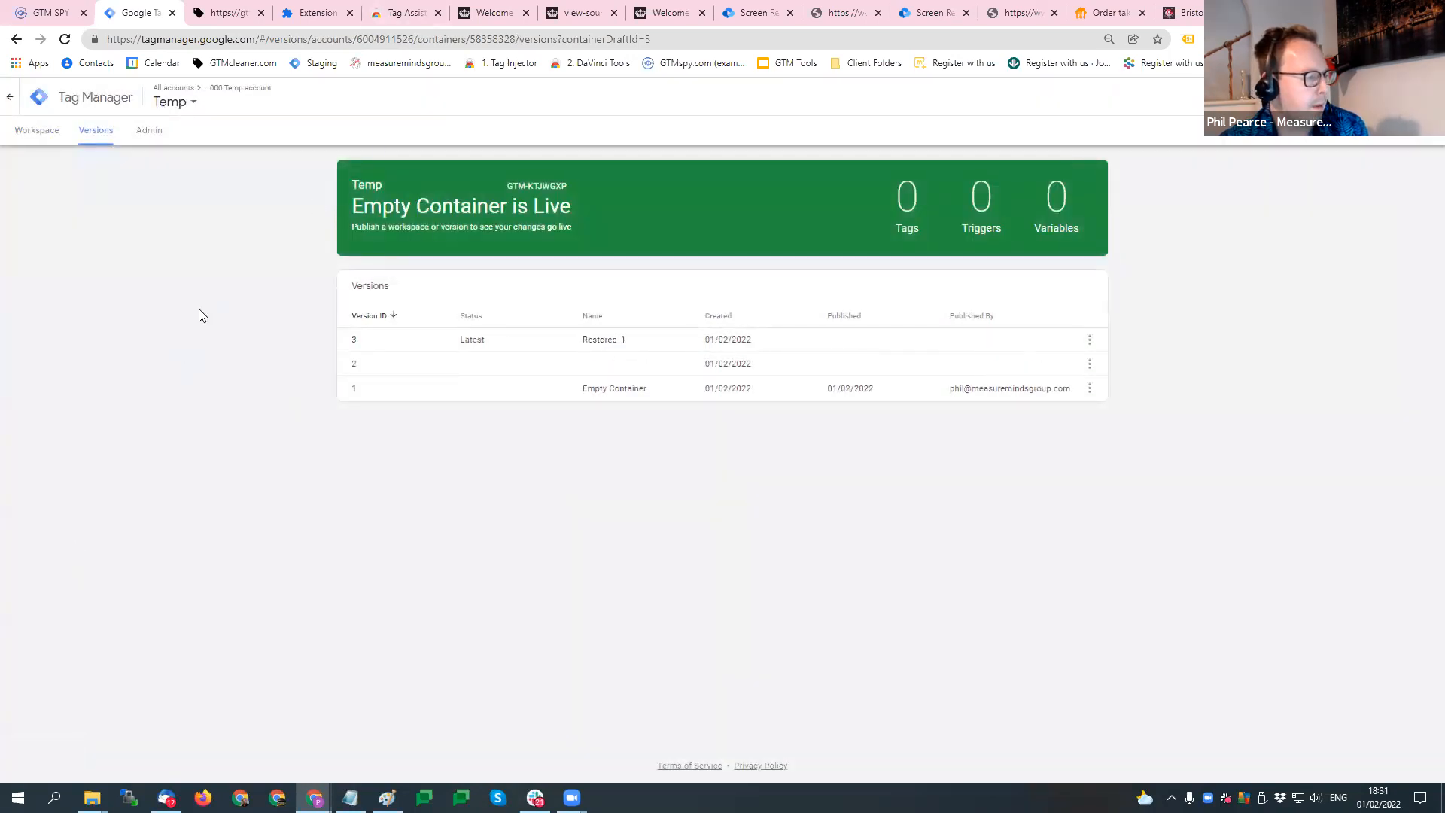
- Import the uncleaned container file into the Temp container's Default Workspace with the Overwrite option
left_click(150, 132)
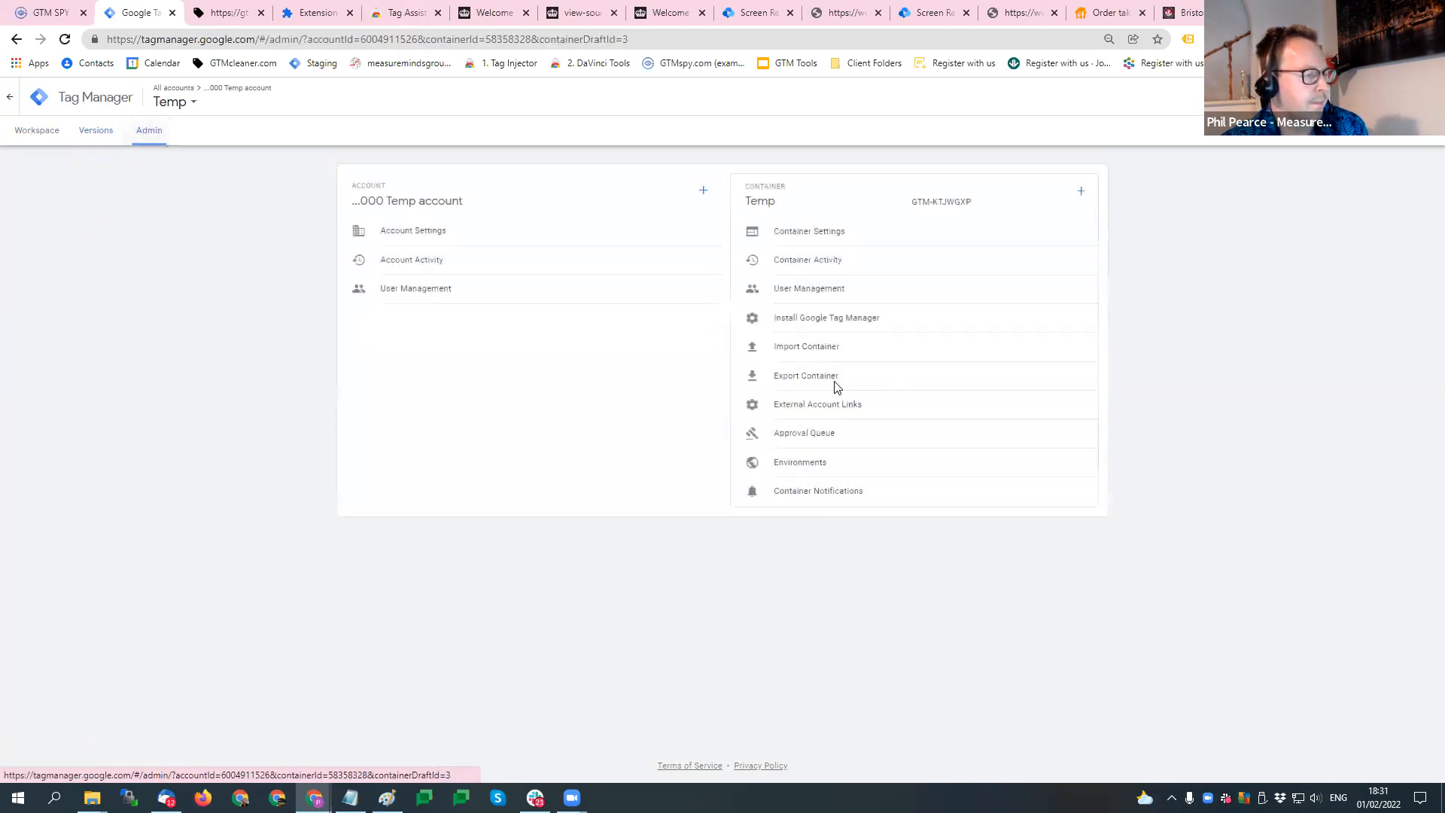
left_click(848, 346)
left_click(474, 307)
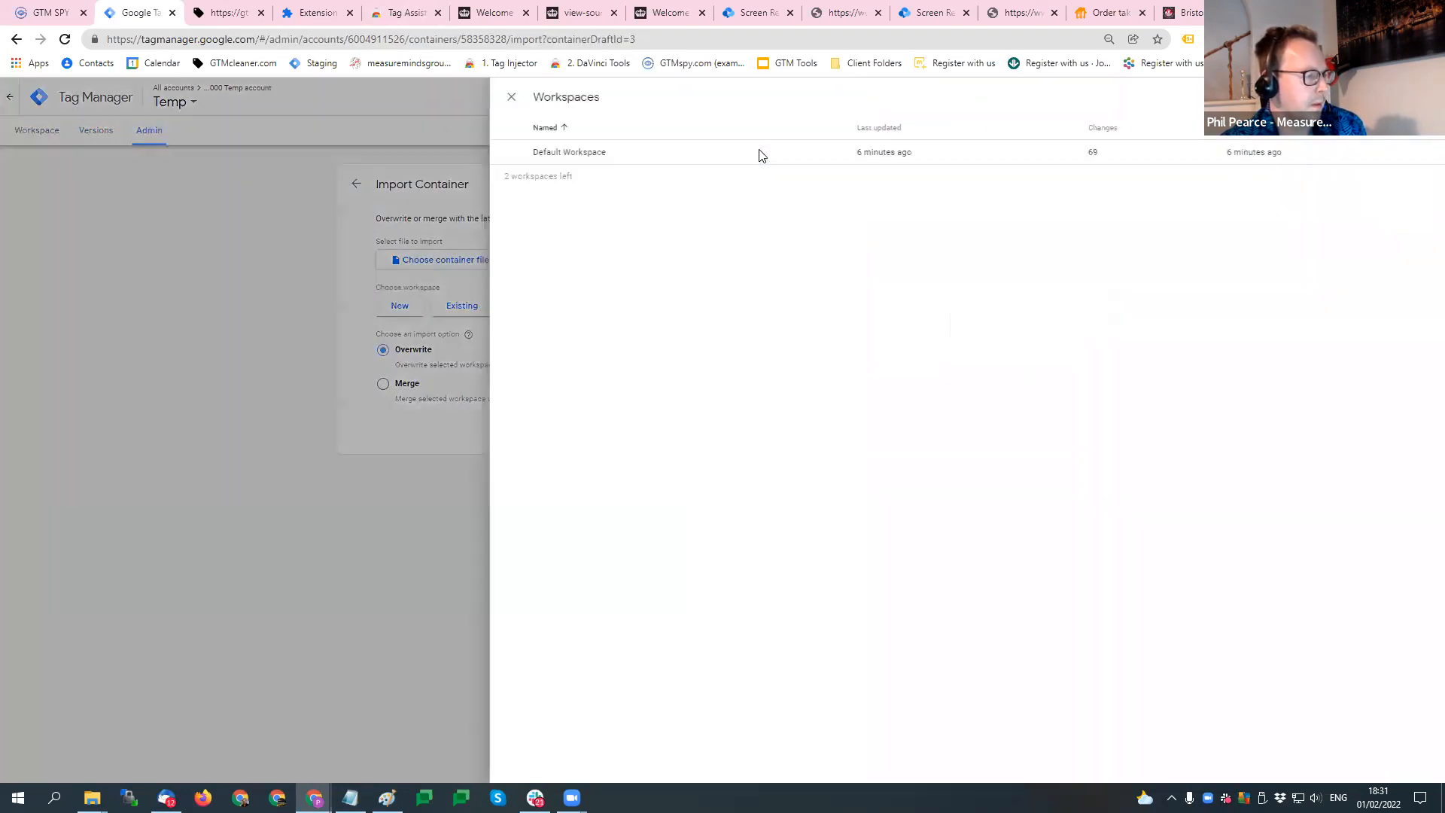
left_click(483, 275)
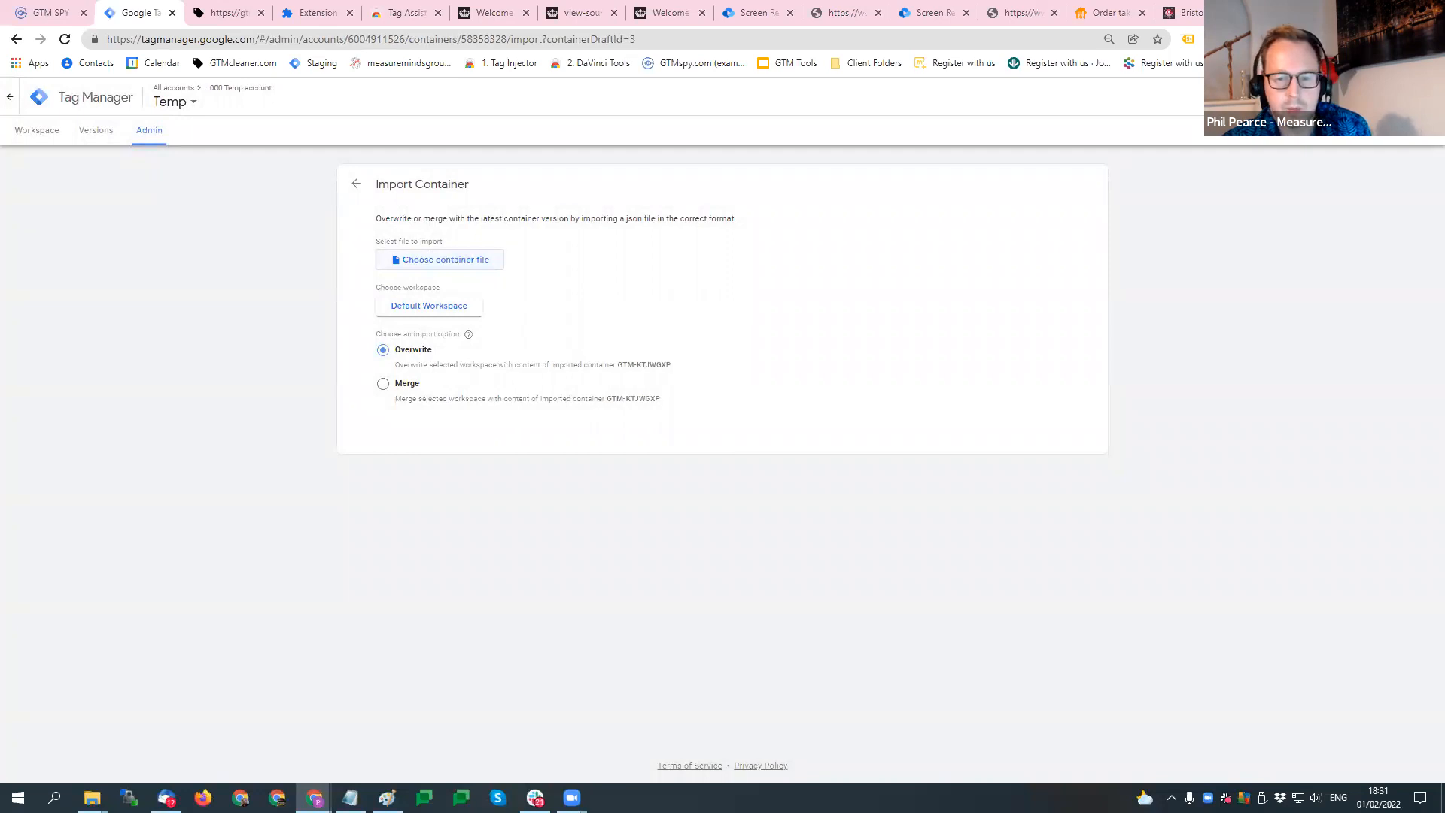
left_click(481, 399)
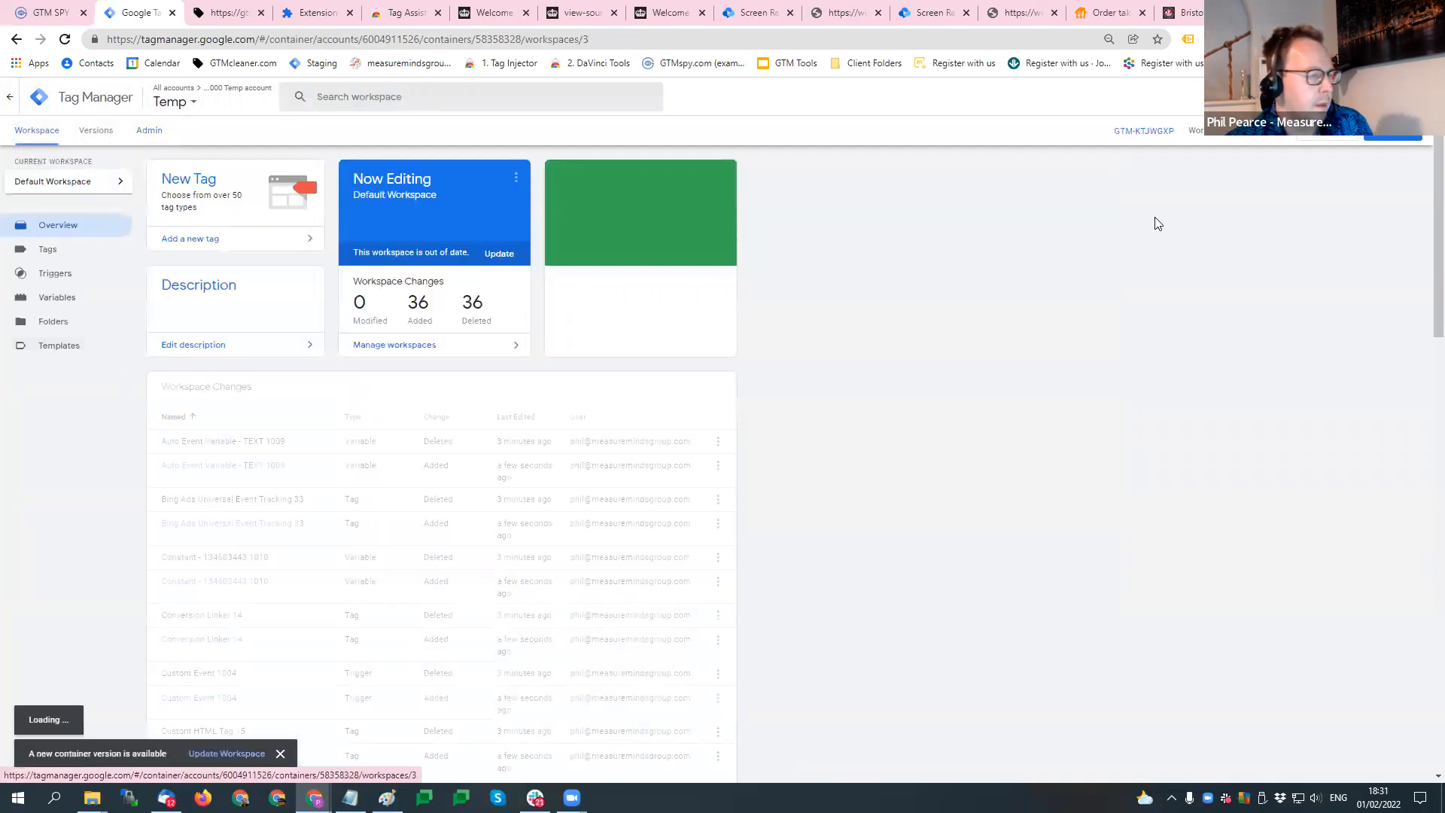
- Submit the workspace changes as a new unpublished version named Unclean
left_click(1397, 147)
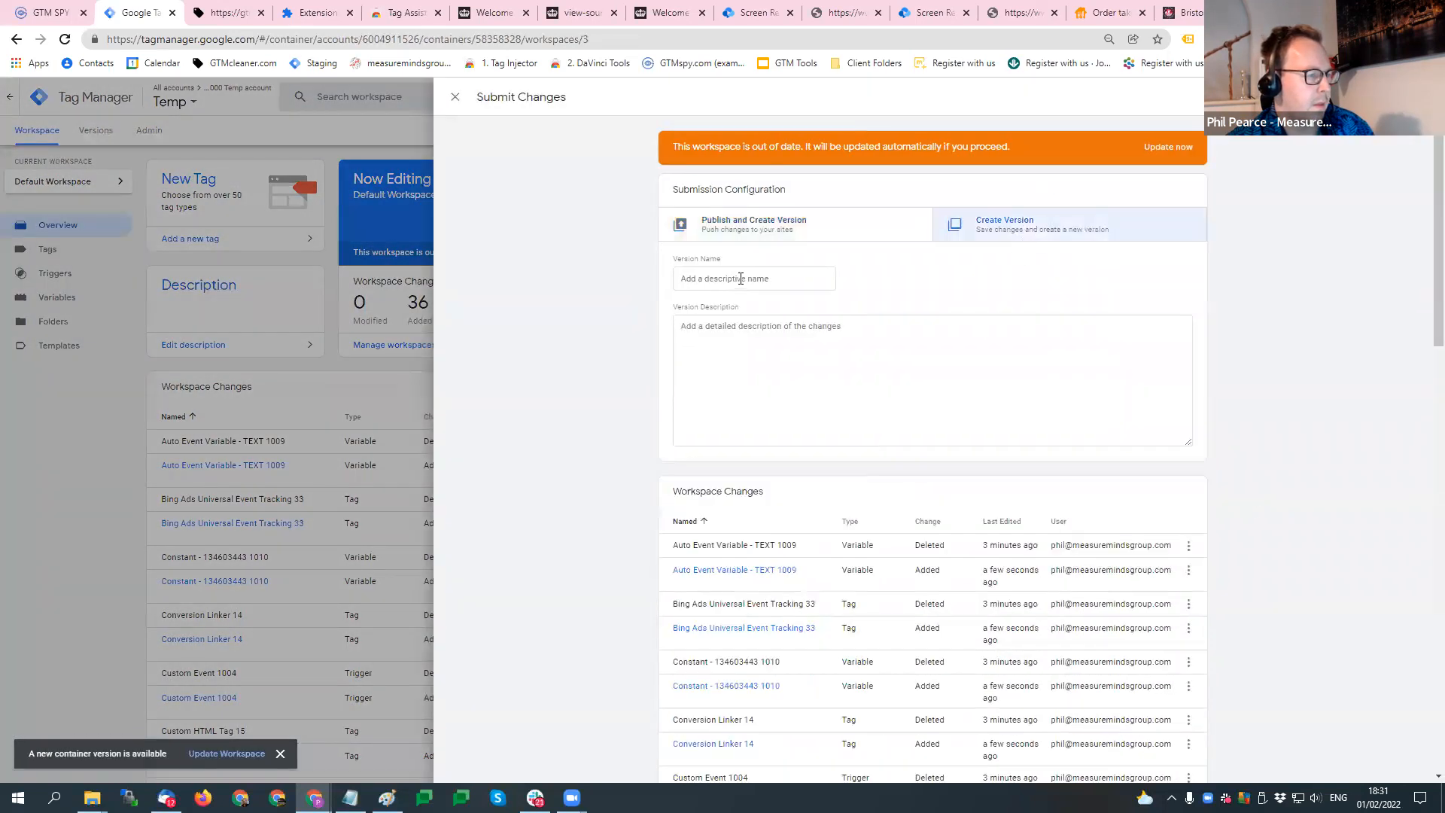
type("Unclena")
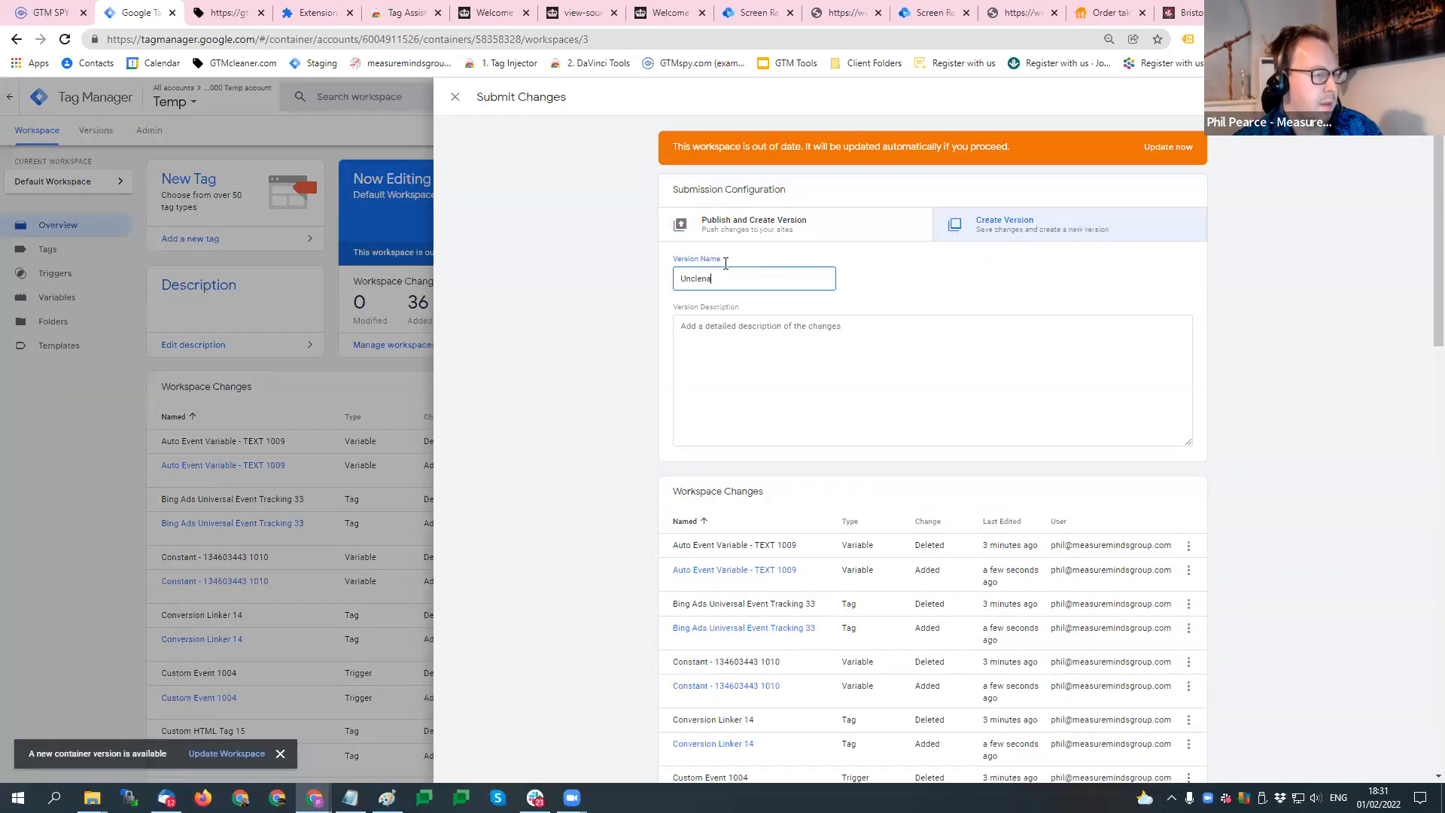
type("e")
key("ctrl+a")
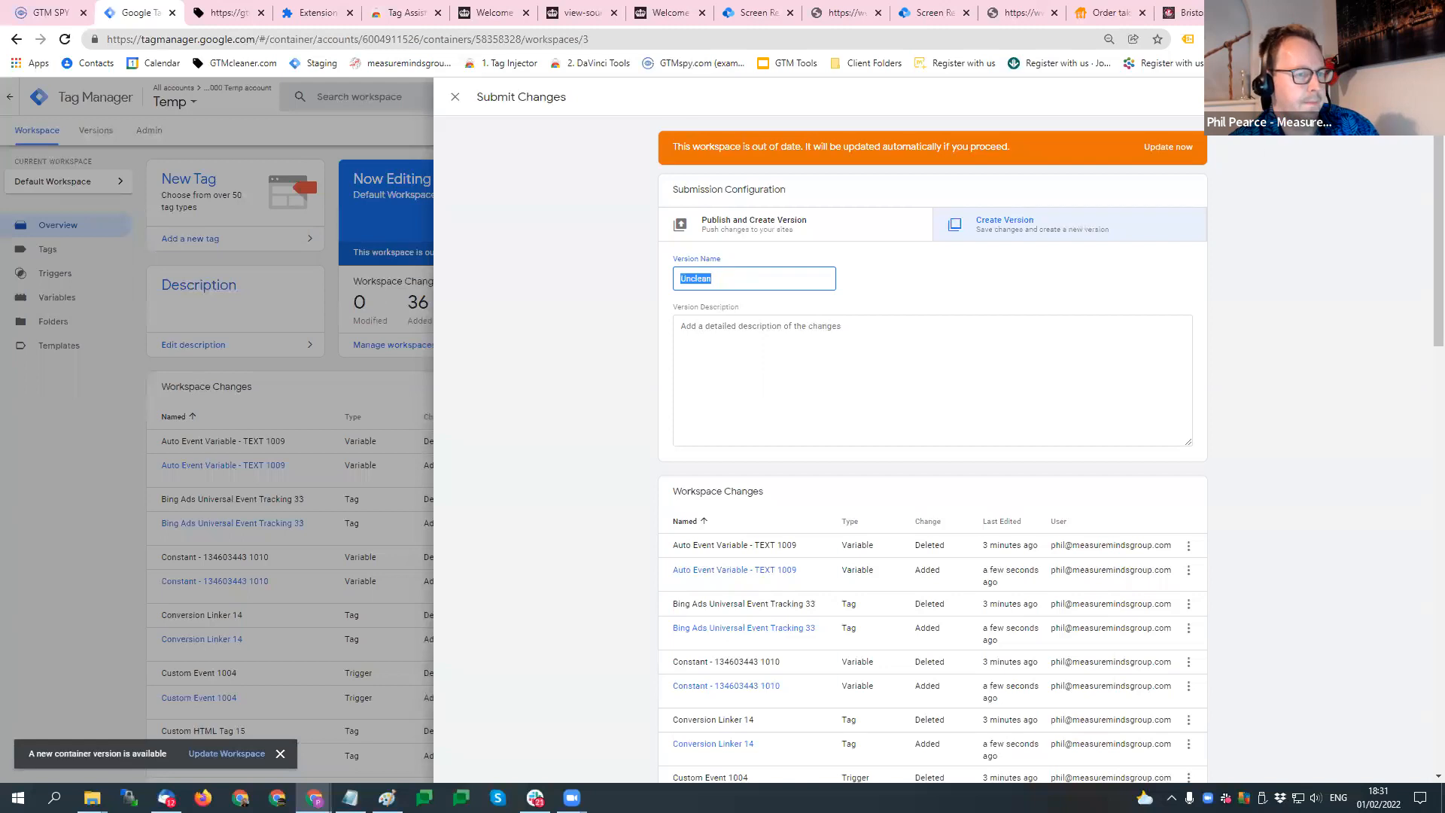
left_click(1398, 97)
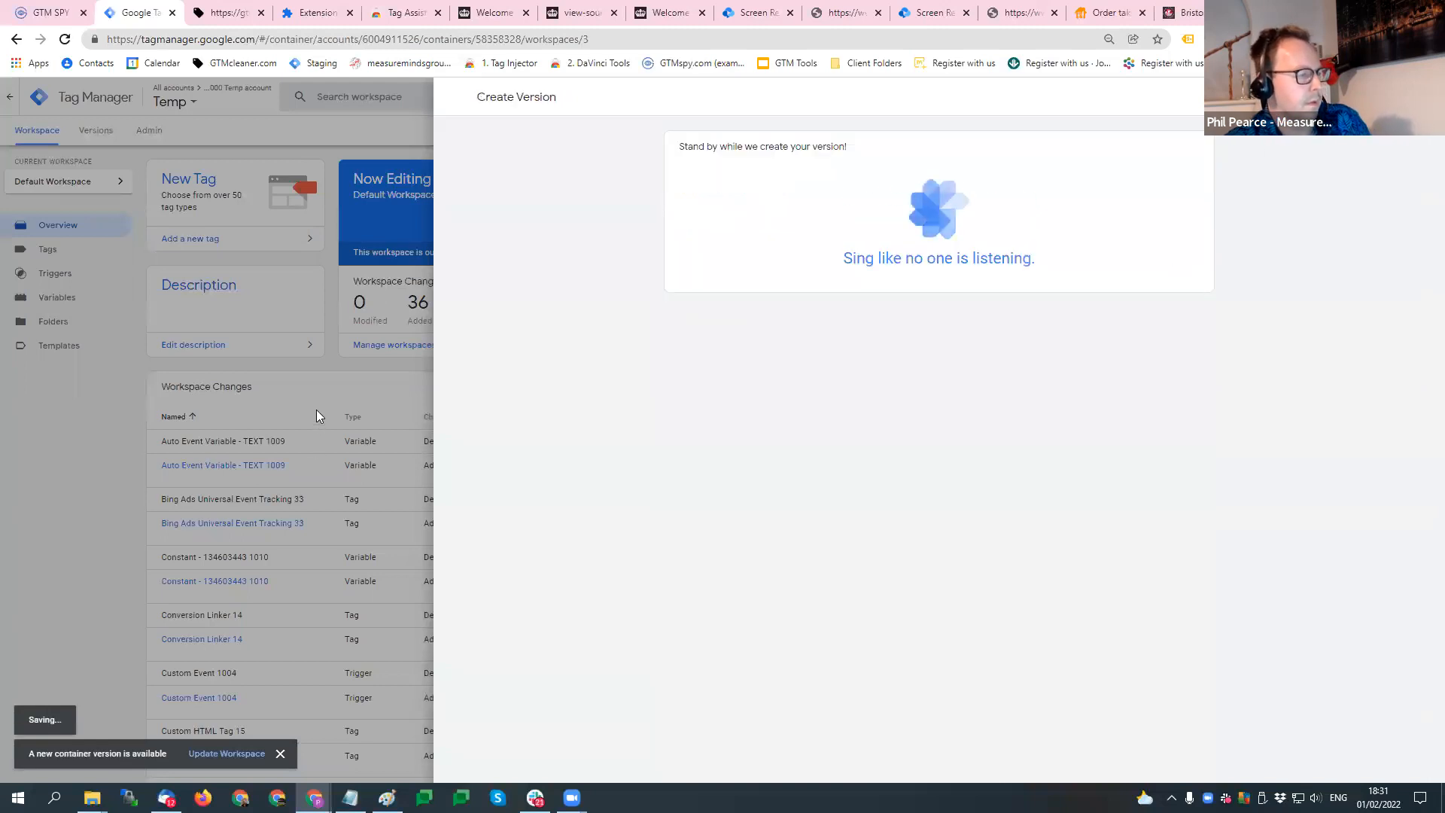
- Try to delete the Page View 1000 trigger listed in the workspace sync errors
left_click(218, 11)
left_click(136, 12)
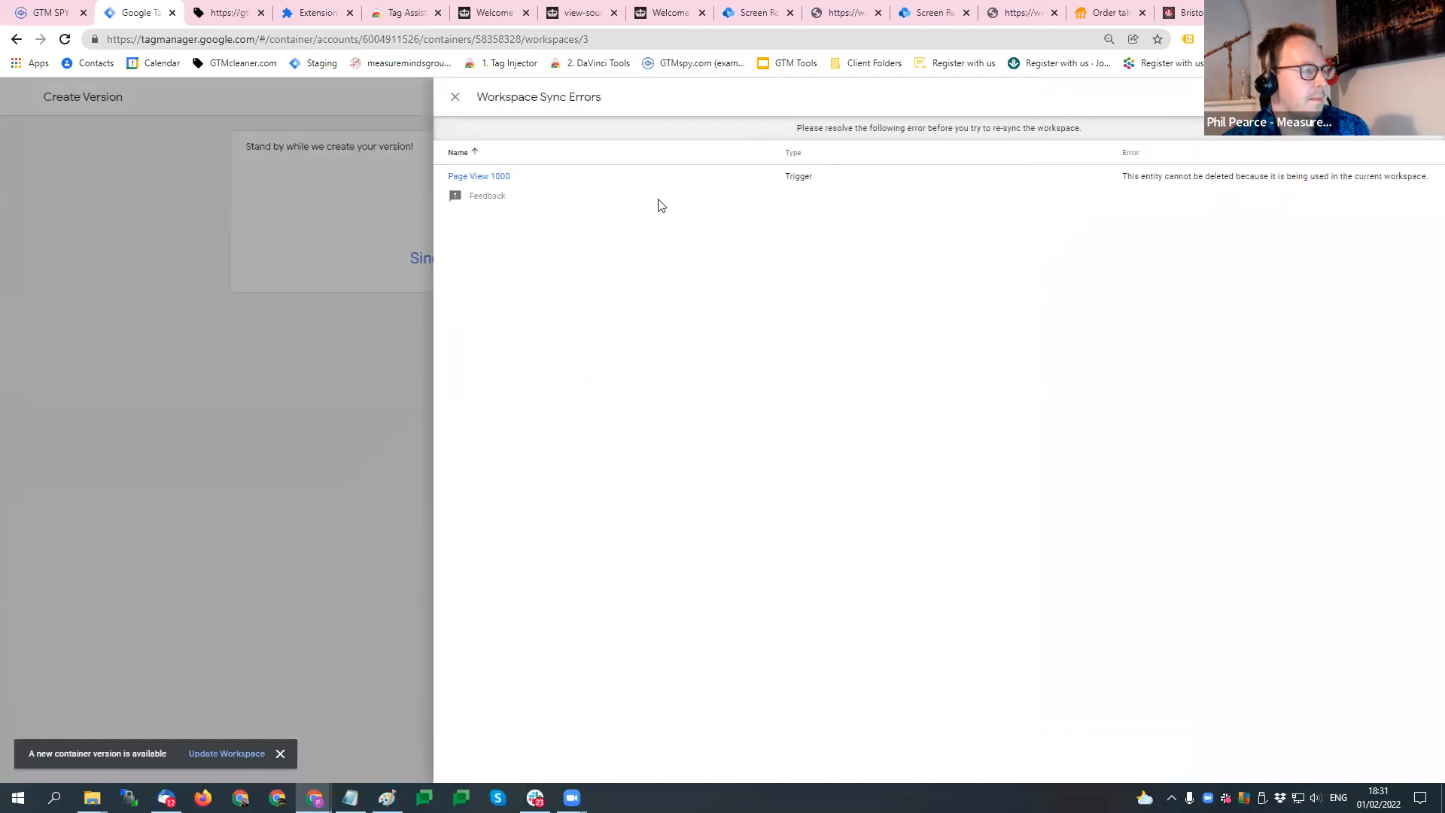
left_click(501, 178)
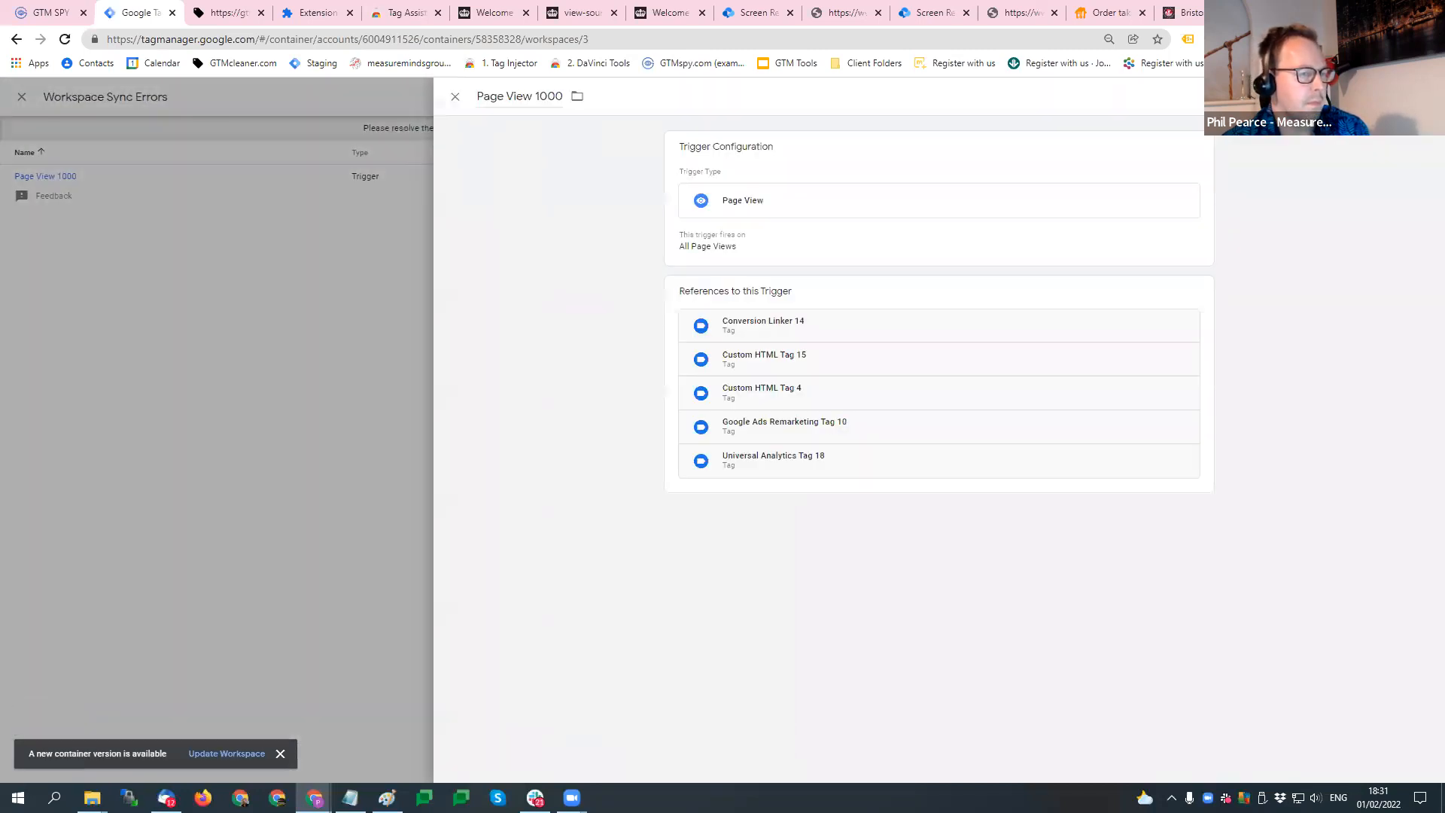
left_click(1421, 148)
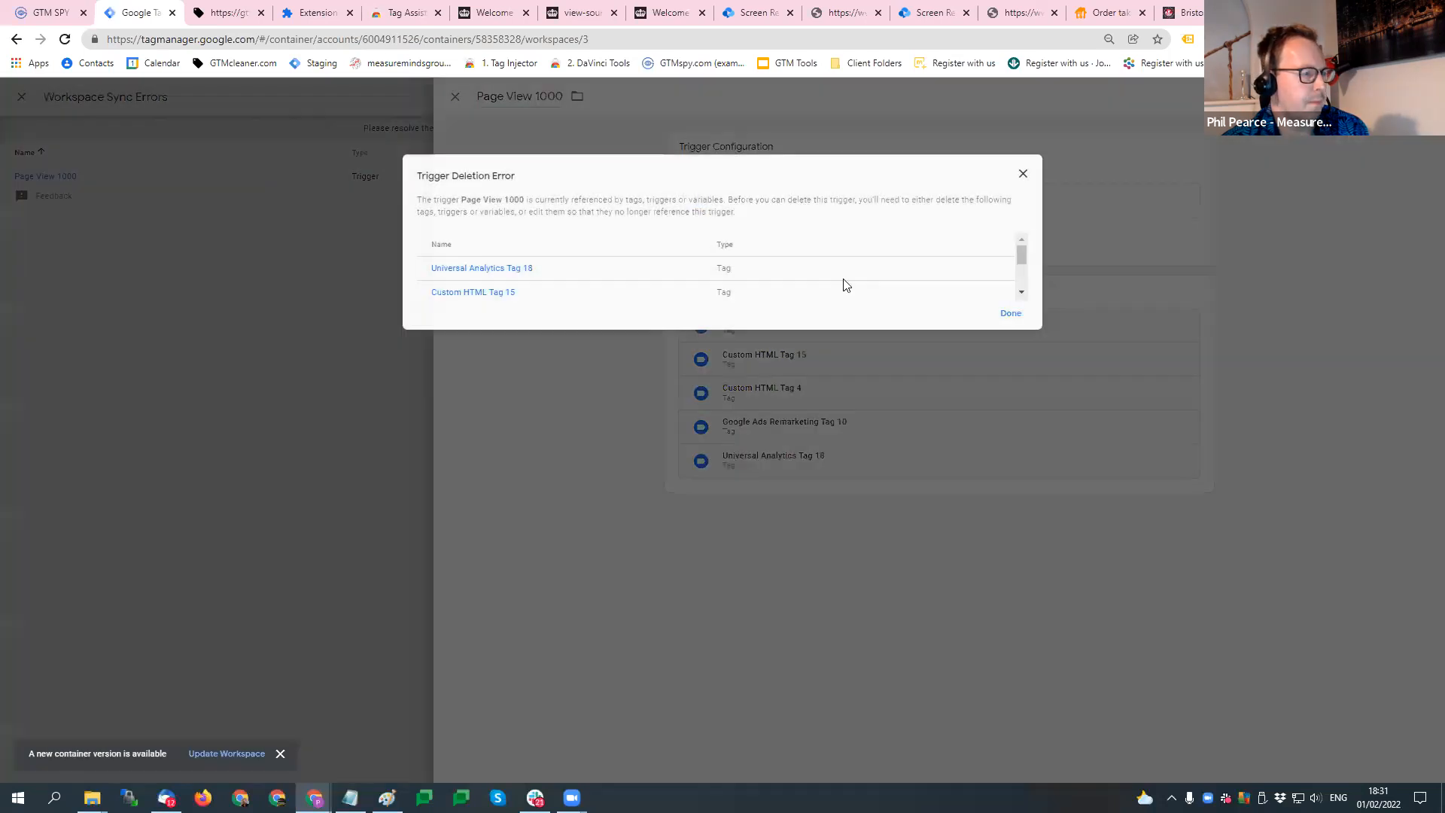
- Delete Universal Analytics Tag 18, which references the Page View 1000 trigger, and leave the version submission
left_click(481, 268)
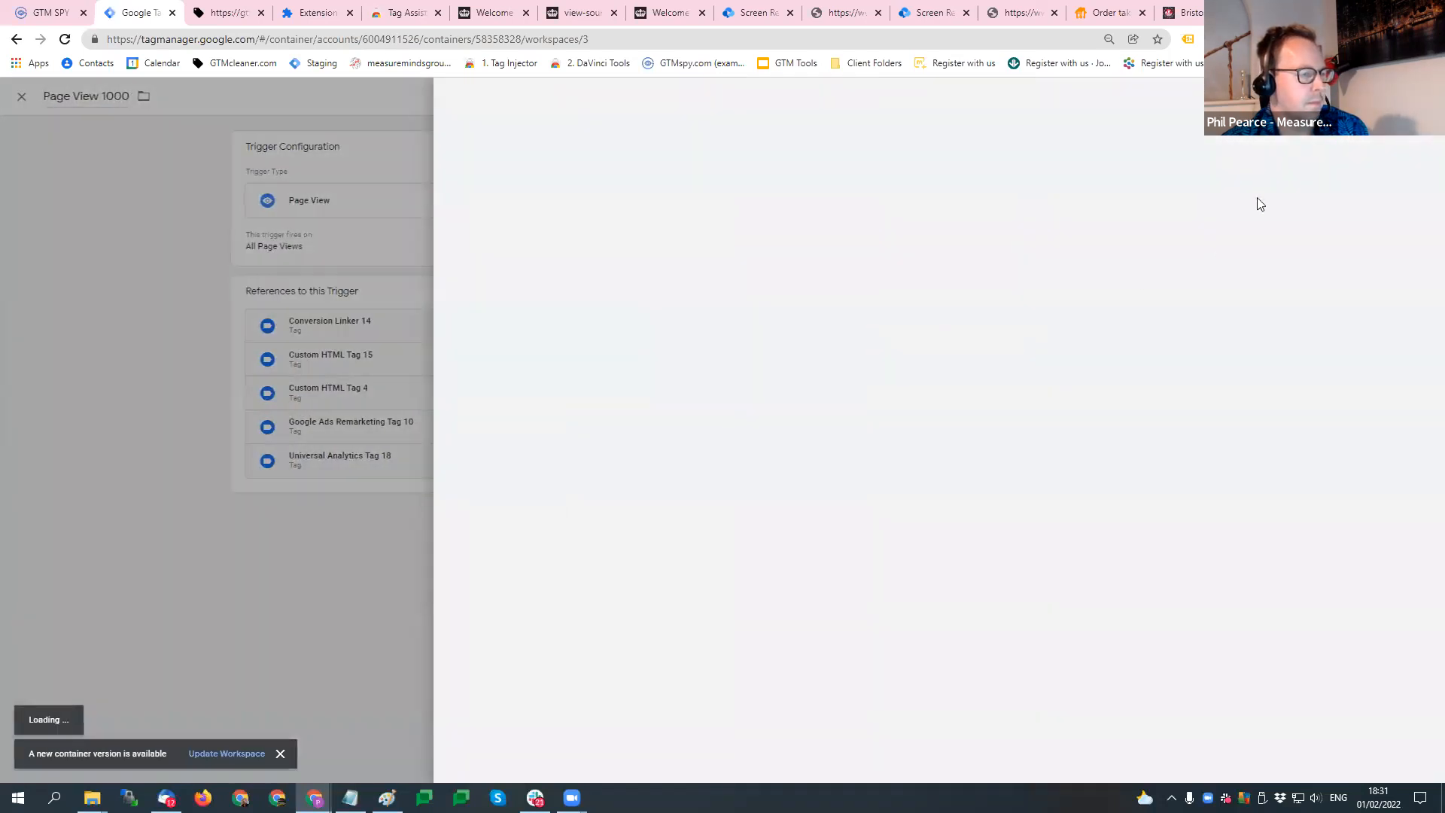
left_click(1422, 96)
left_click(1402, 148)
left_click(868, 237)
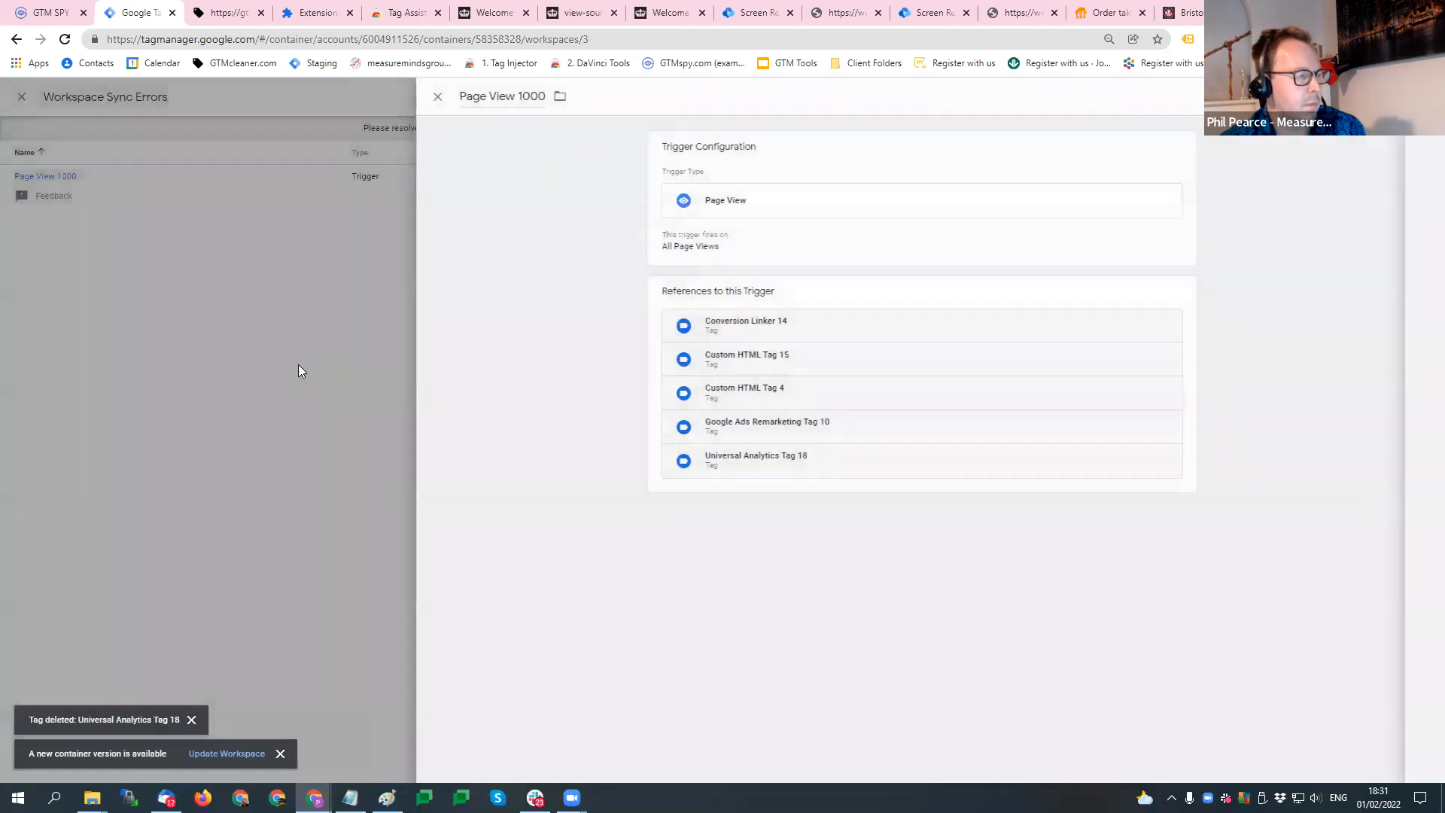
left_click(298, 371)
left_click(116, 401)
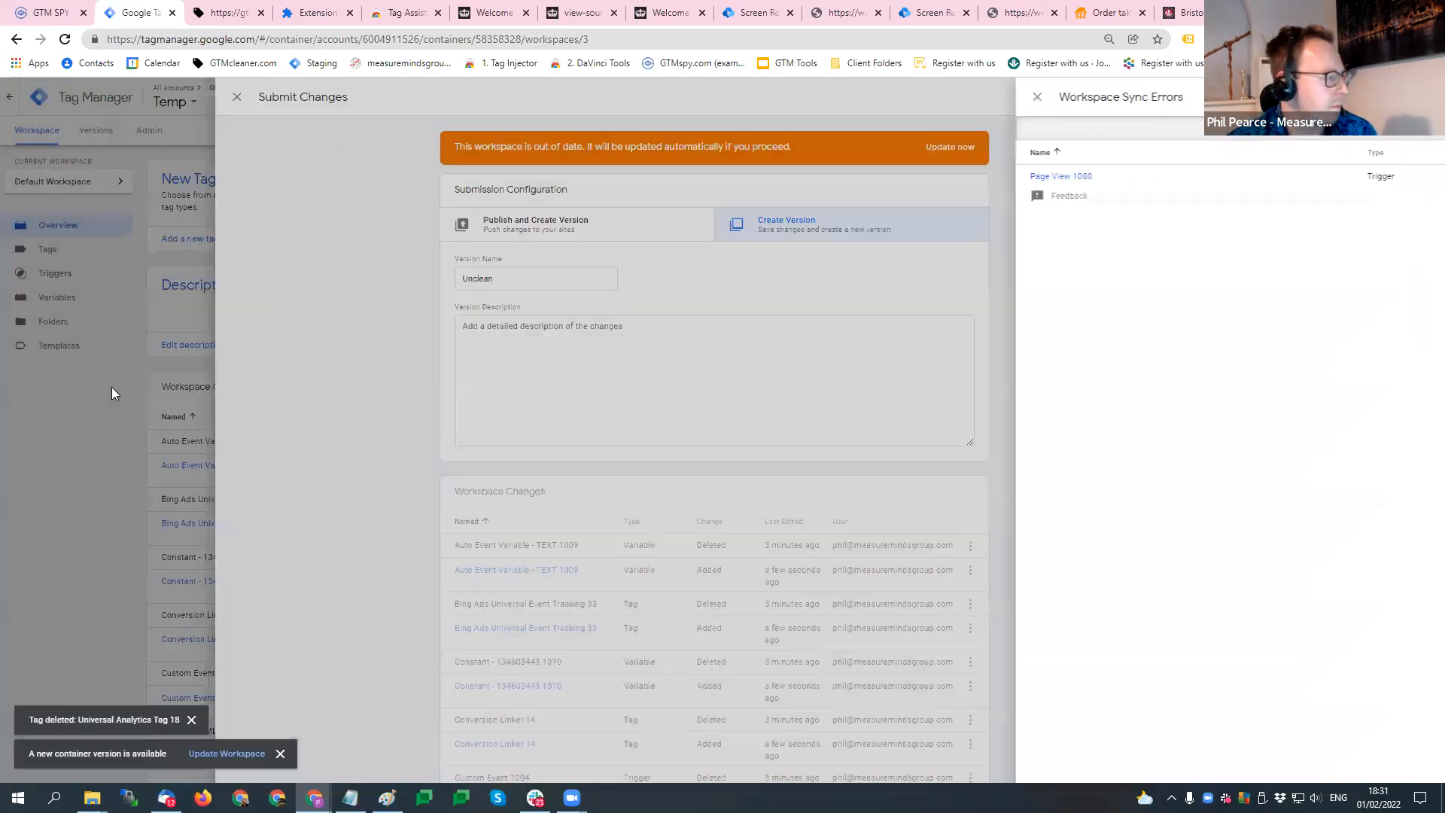
left_click(112, 387)
- Export version 1 of the Temp container as a JSON file
left_click(796, 375)
left_click(1174, 316)
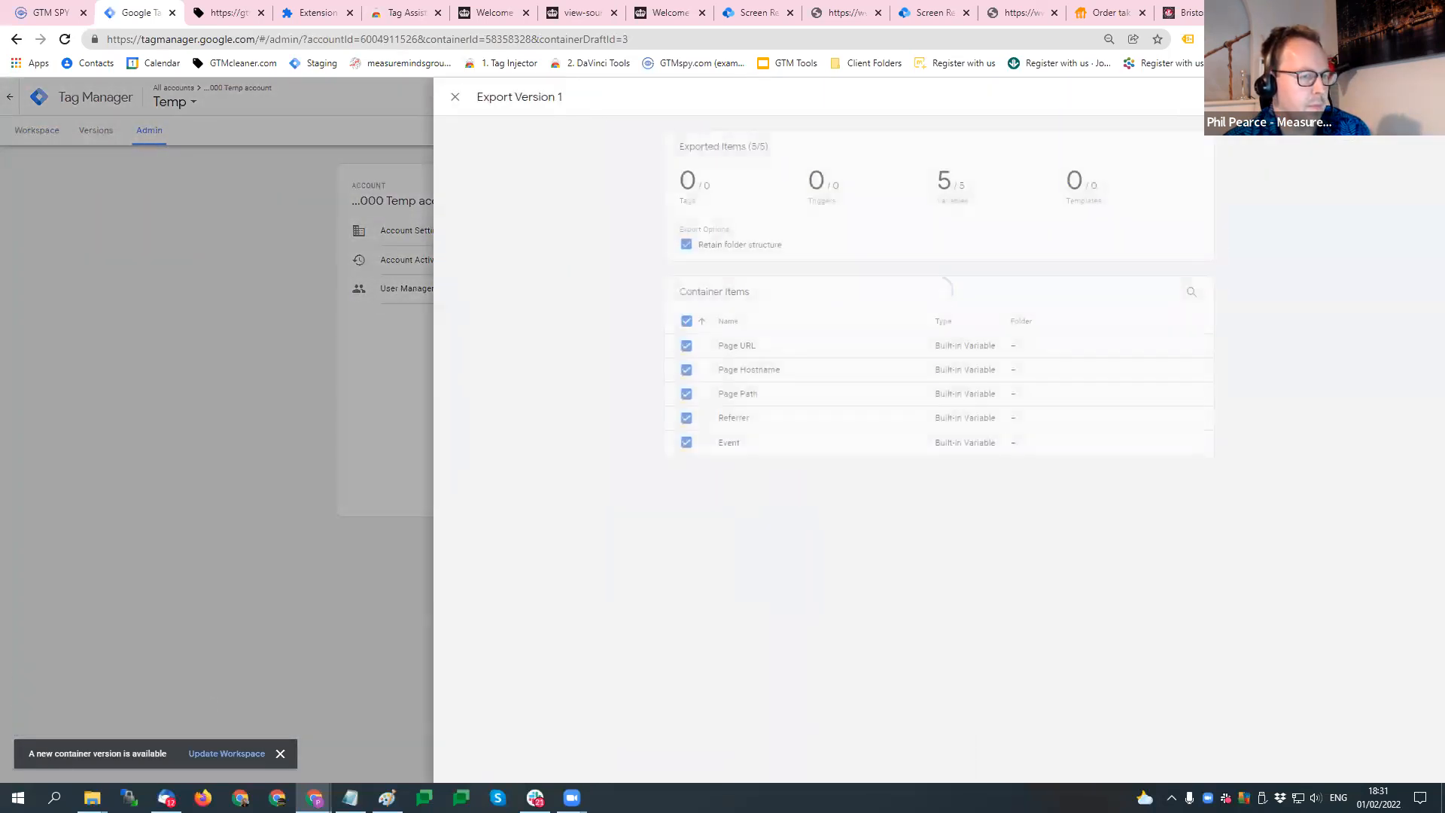
left_click(1407, 97)
left_click(57, 397)
- Import the exported version 1 container file into the Default Workspace with the Overwrite option
left_click(822, 350)
left_click(465, 306)
left_click(465, 233)
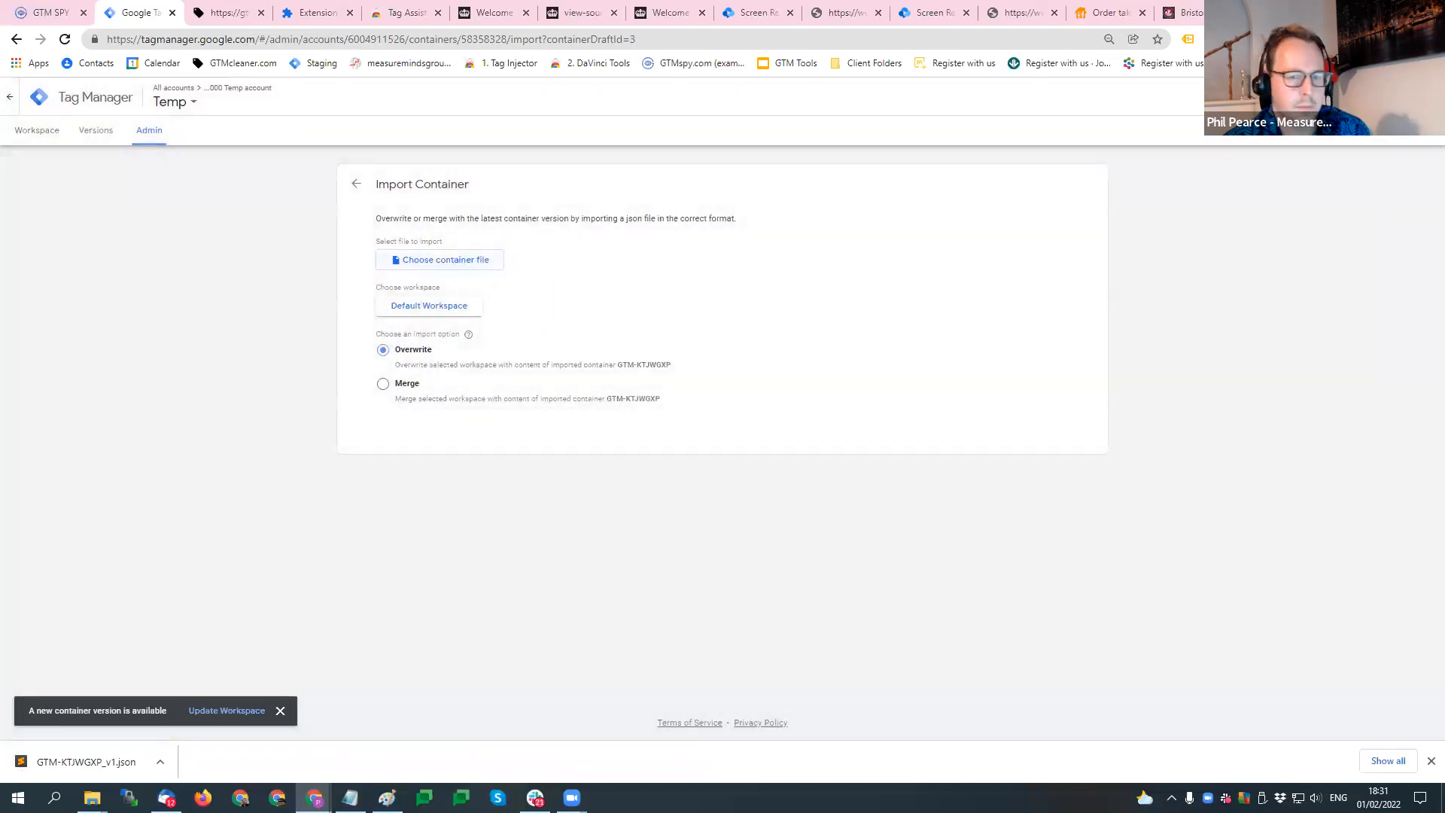
left_click(390, 592)
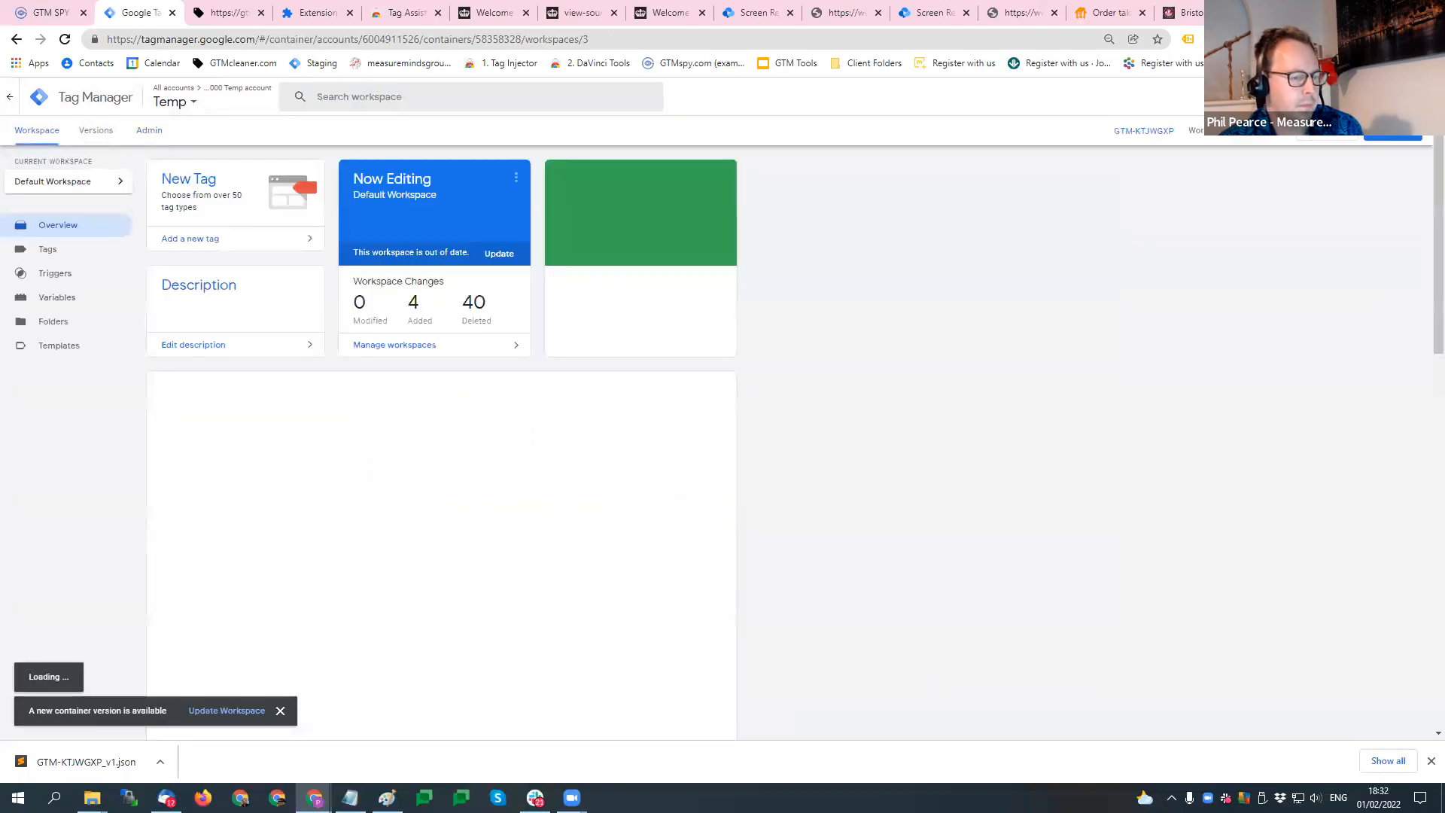
- Submit the workspace changes as a new unpublished version named Empty
left_click(1430, 761)
left_click(1392, 133)
left_click(1061, 225)
left_click(740, 271)
type("Empty")
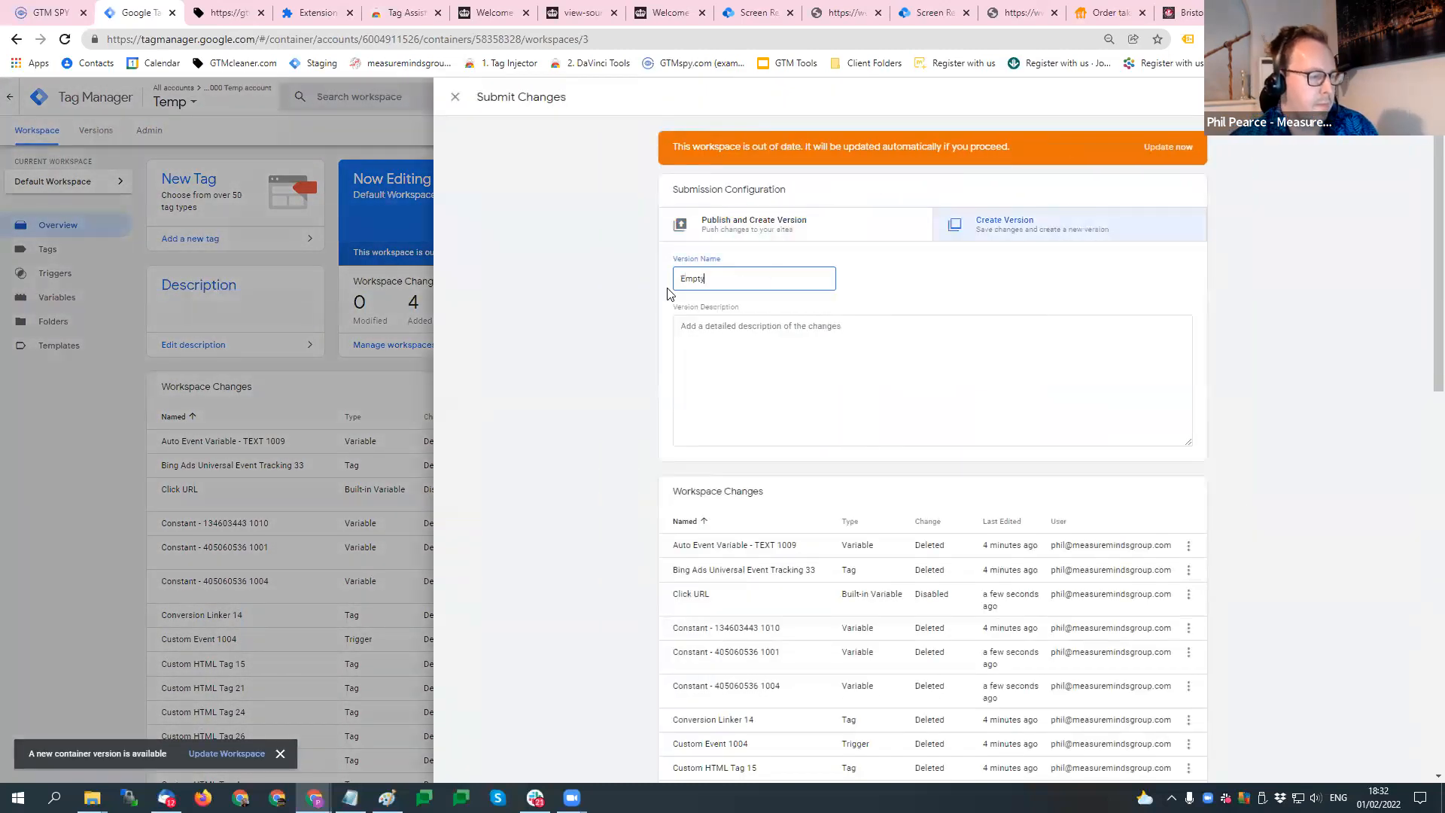
left_click(1394, 97)
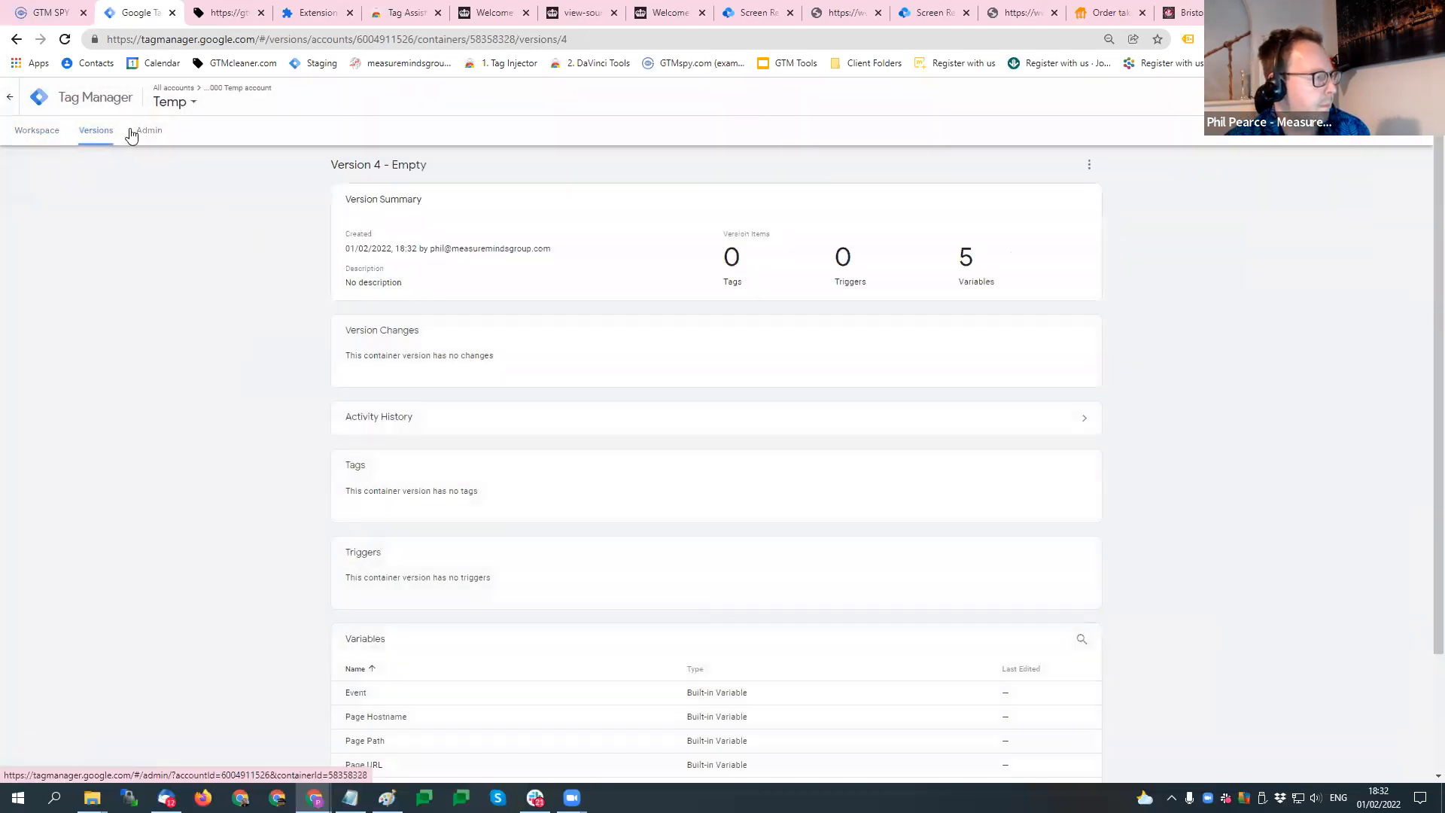
- Import GTM-KTJWGXP_v2.json into the Temp container's Default Workspace with the Overwrite option
left_click(149, 130)
left_click(891, 353)
left_click(467, 307)
left_click(704, 153)
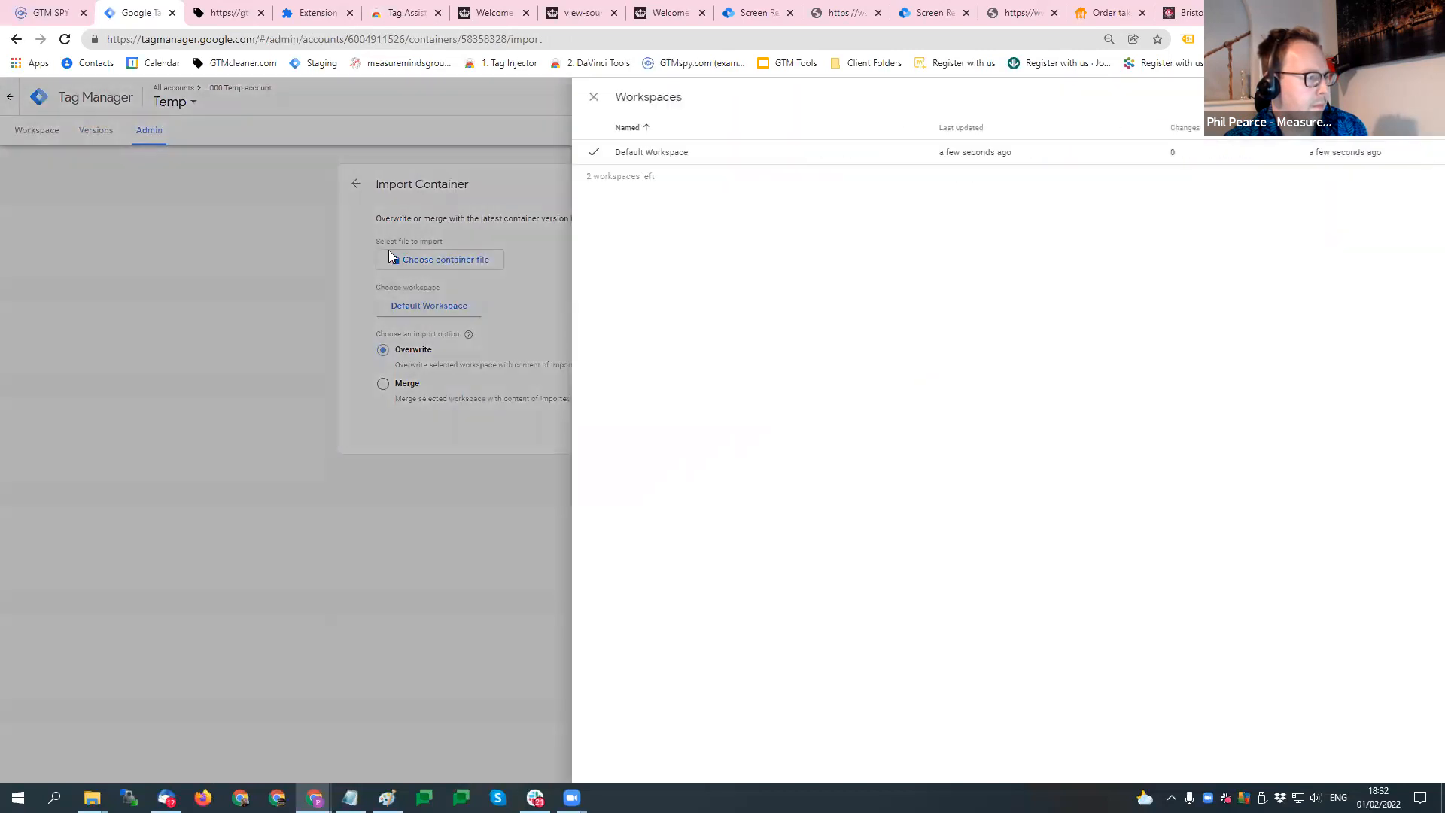
left_click(435, 266)
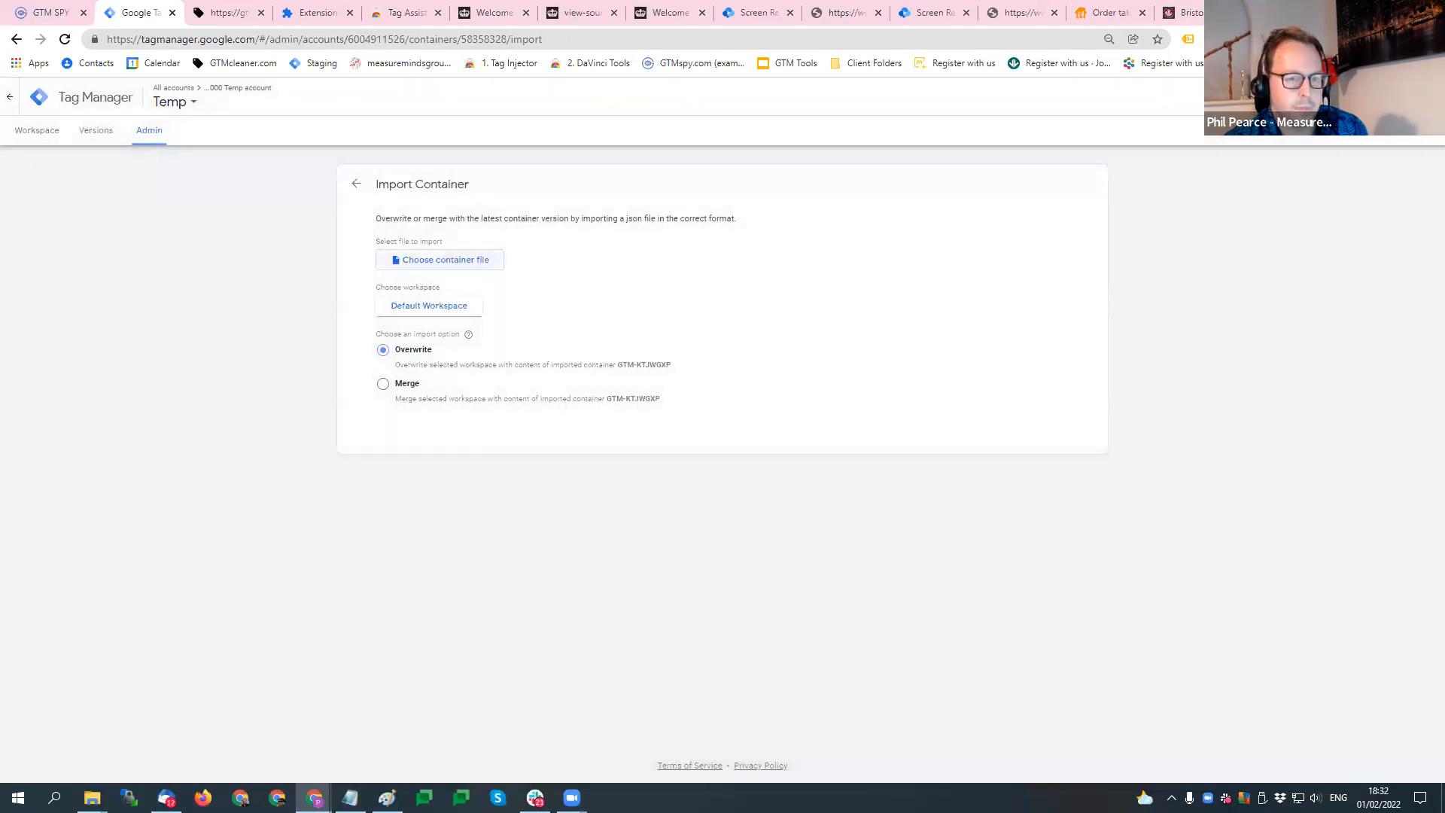
left_click(474, 346)
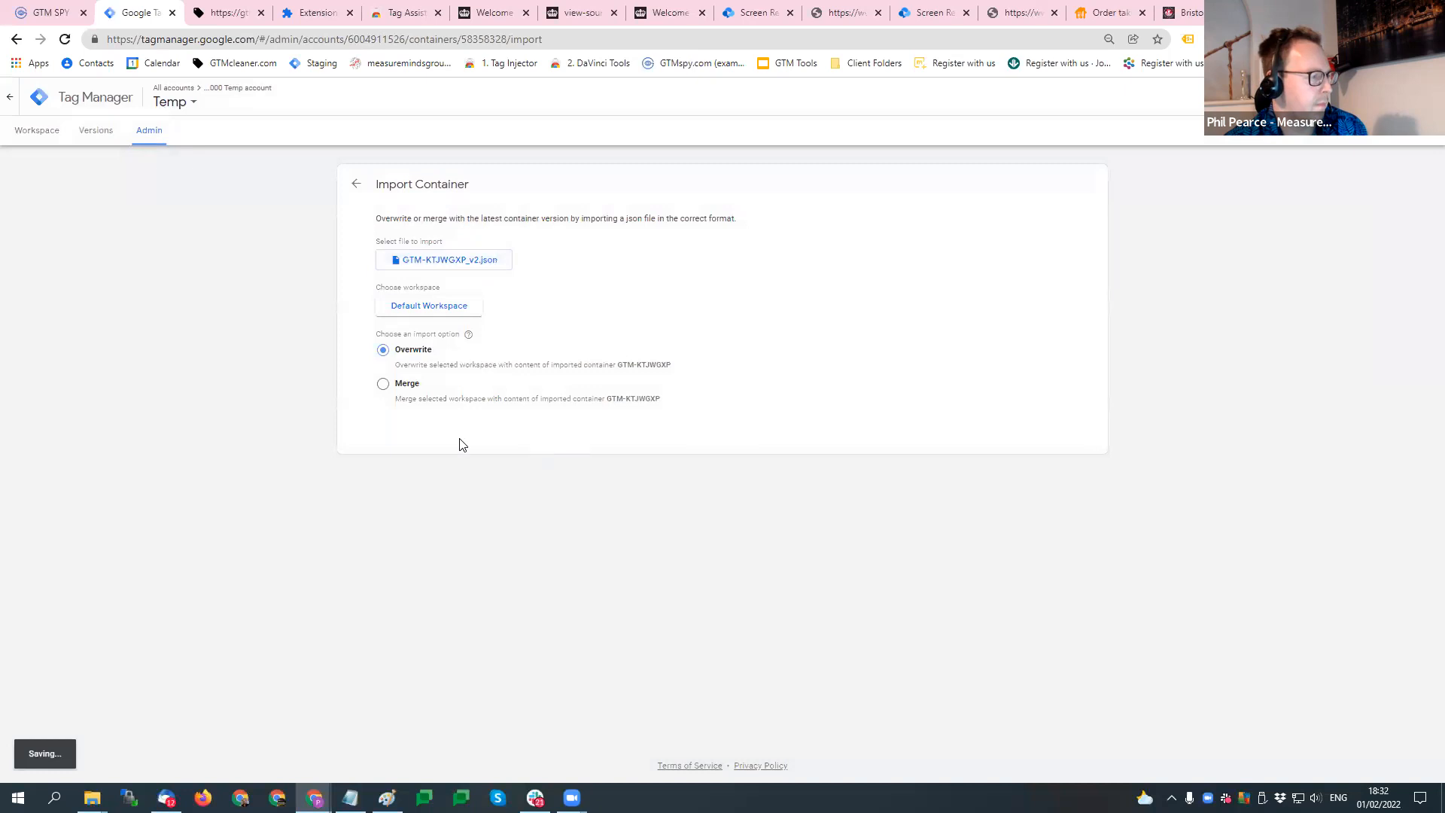
left_click(435, 589)
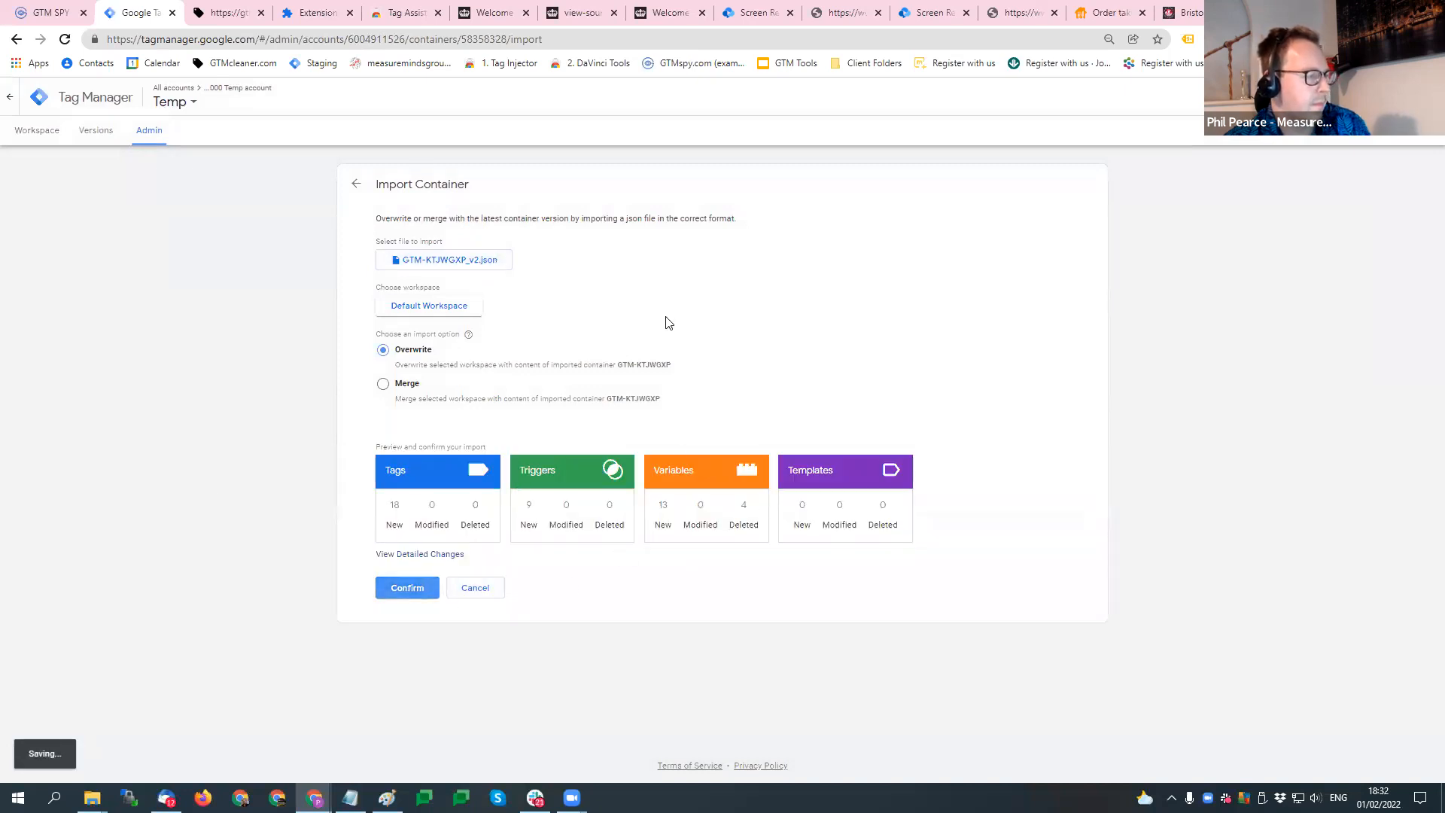
- Create an unpublished version named Unclean from the imported version 2 contents
left_click(1402, 139)
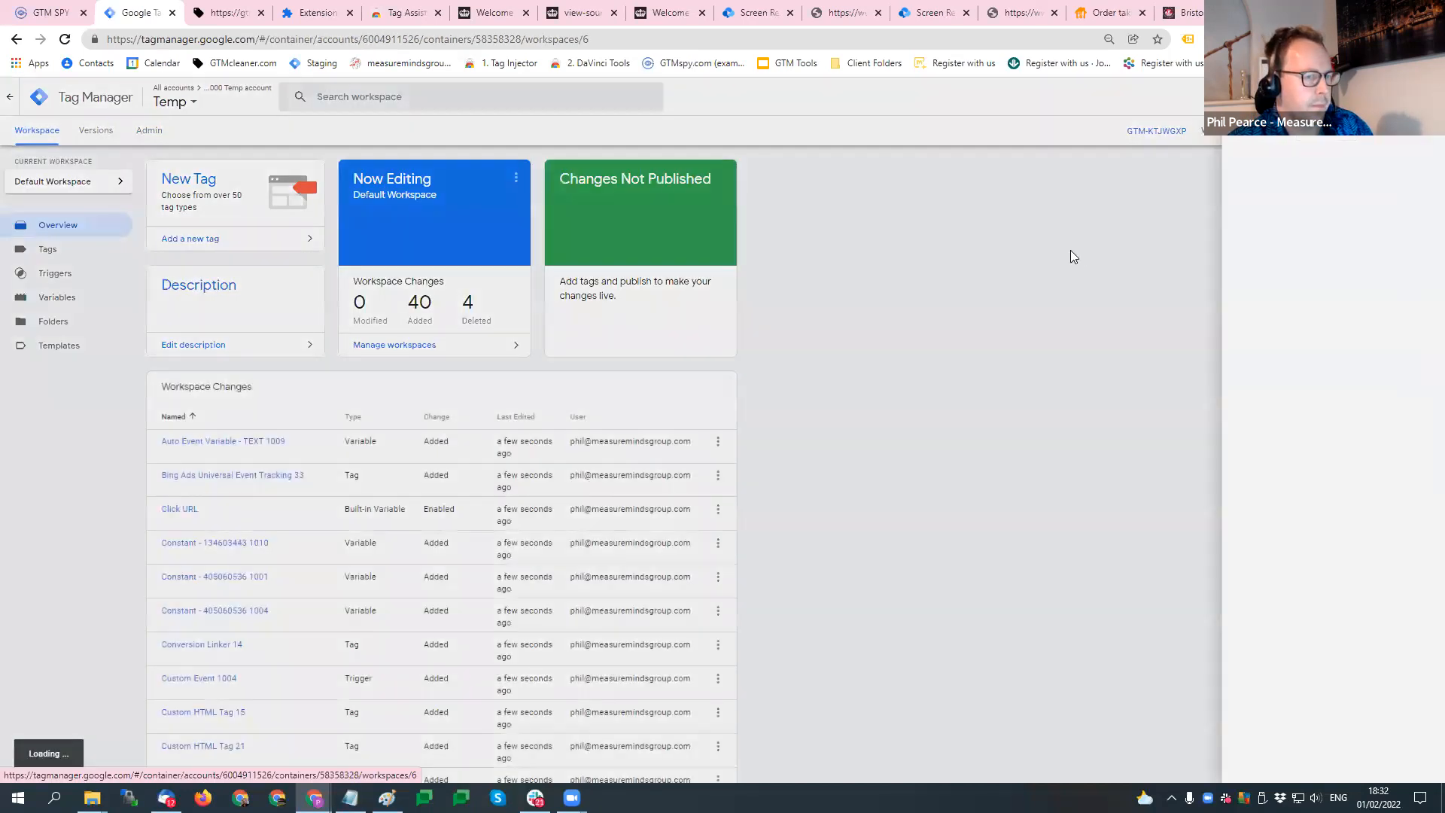
left_click(743, 218)
type("Uncle")
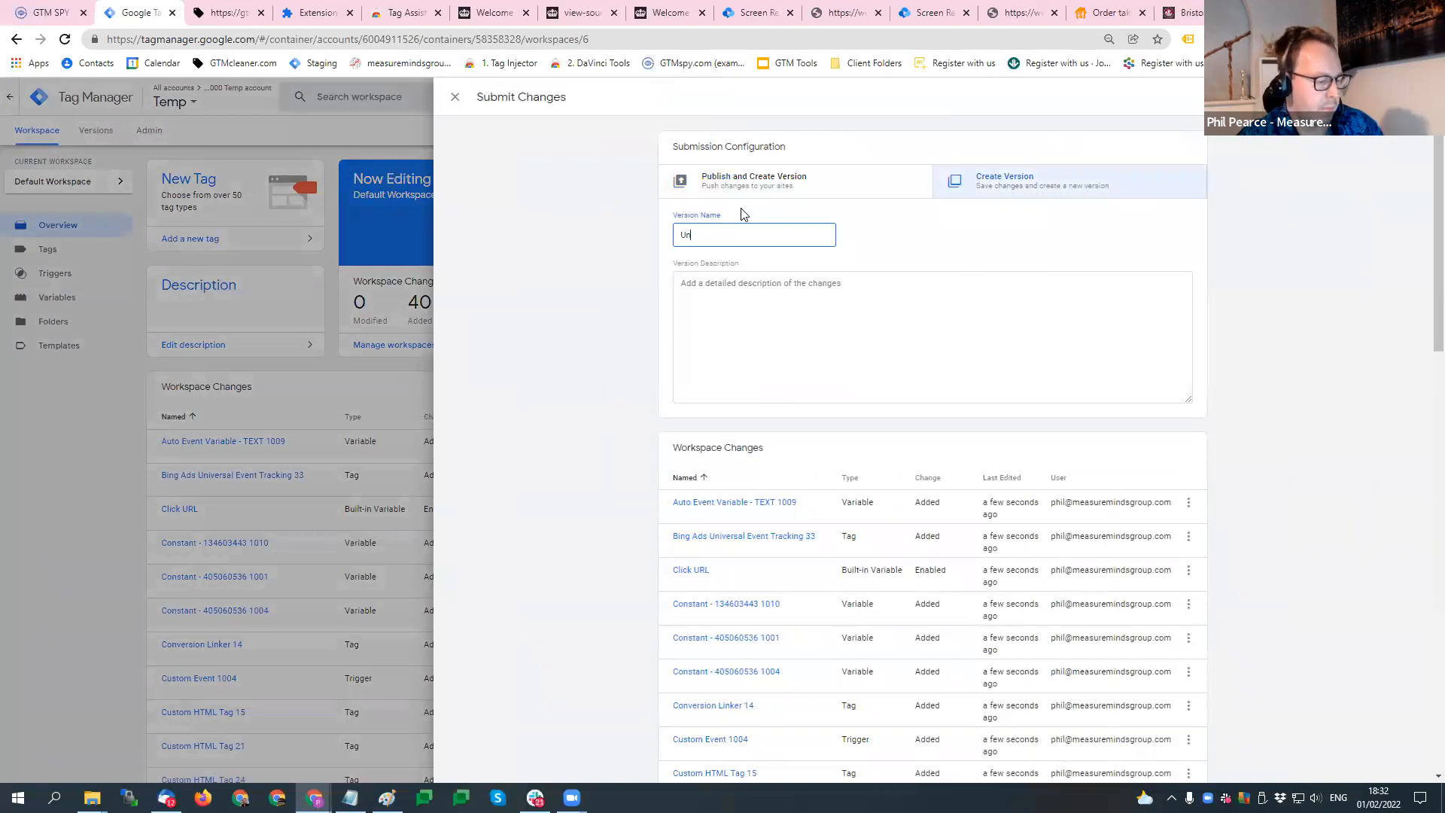
type("an")
left_click(1406, 97)
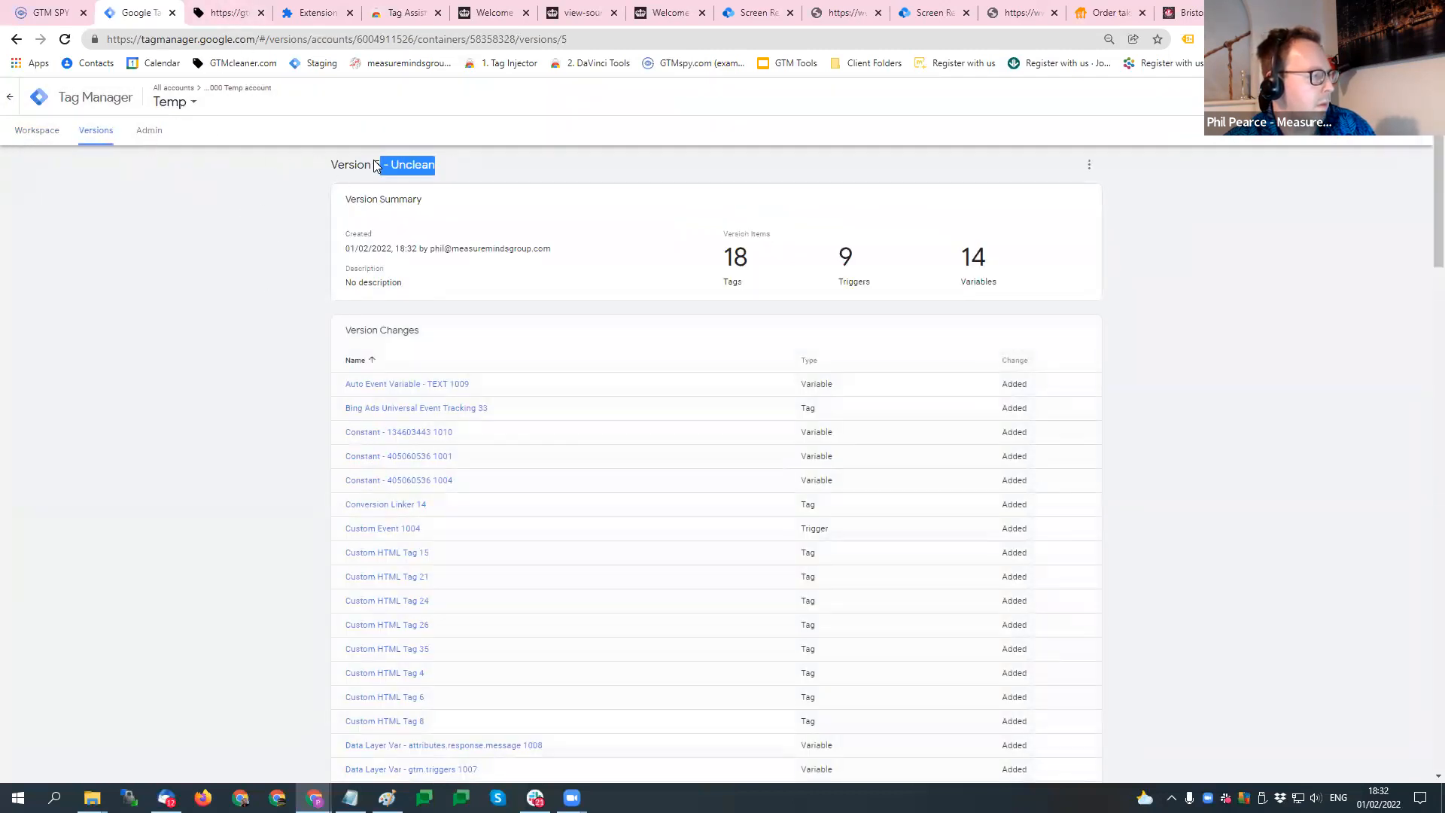
- Rename the Temp container to "0 Temp - unclean" in its container settings and save
left_click(148, 131)
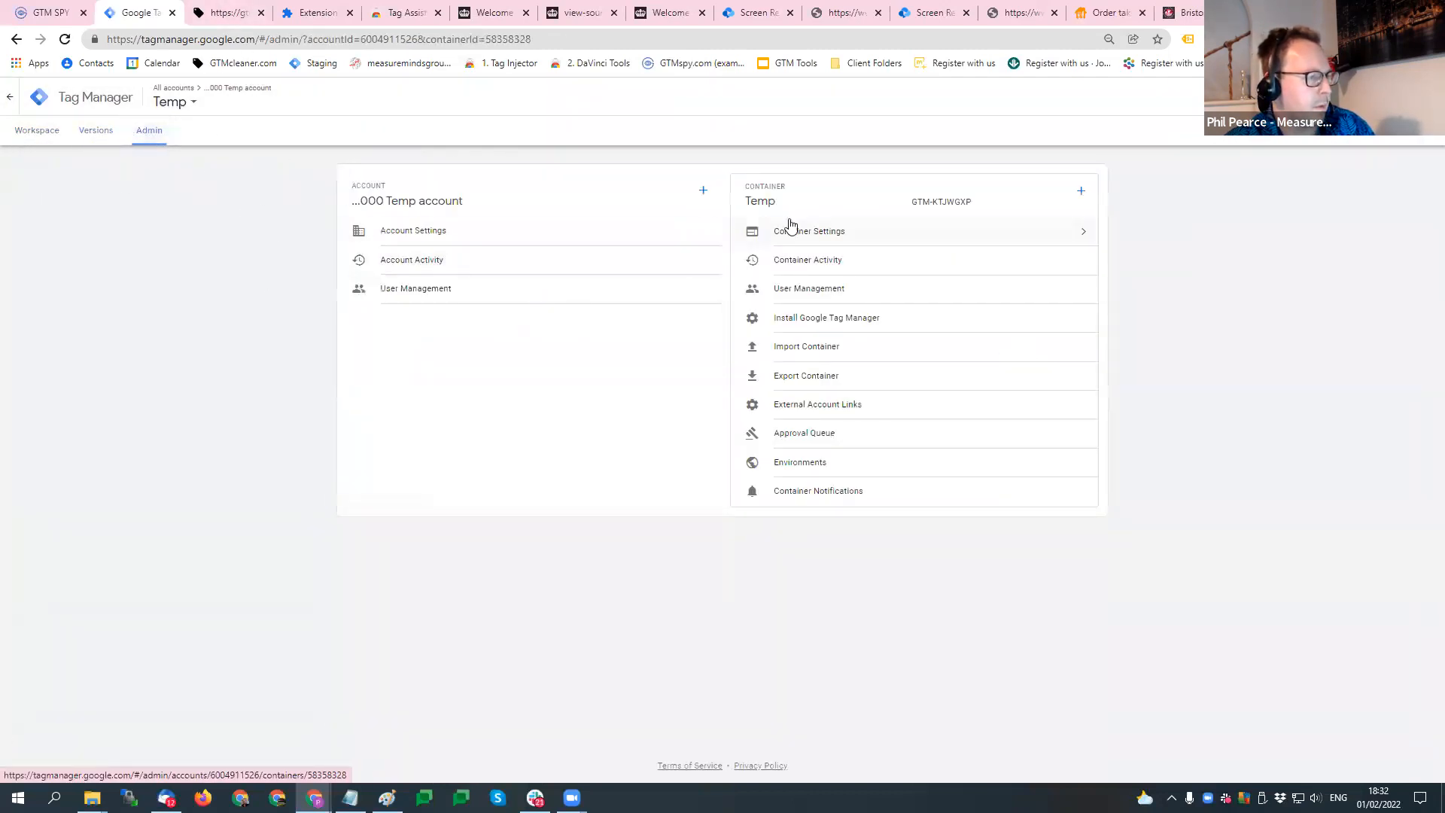
double_click(760, 201)
left_click(854, 234)
left_click(392, 229)
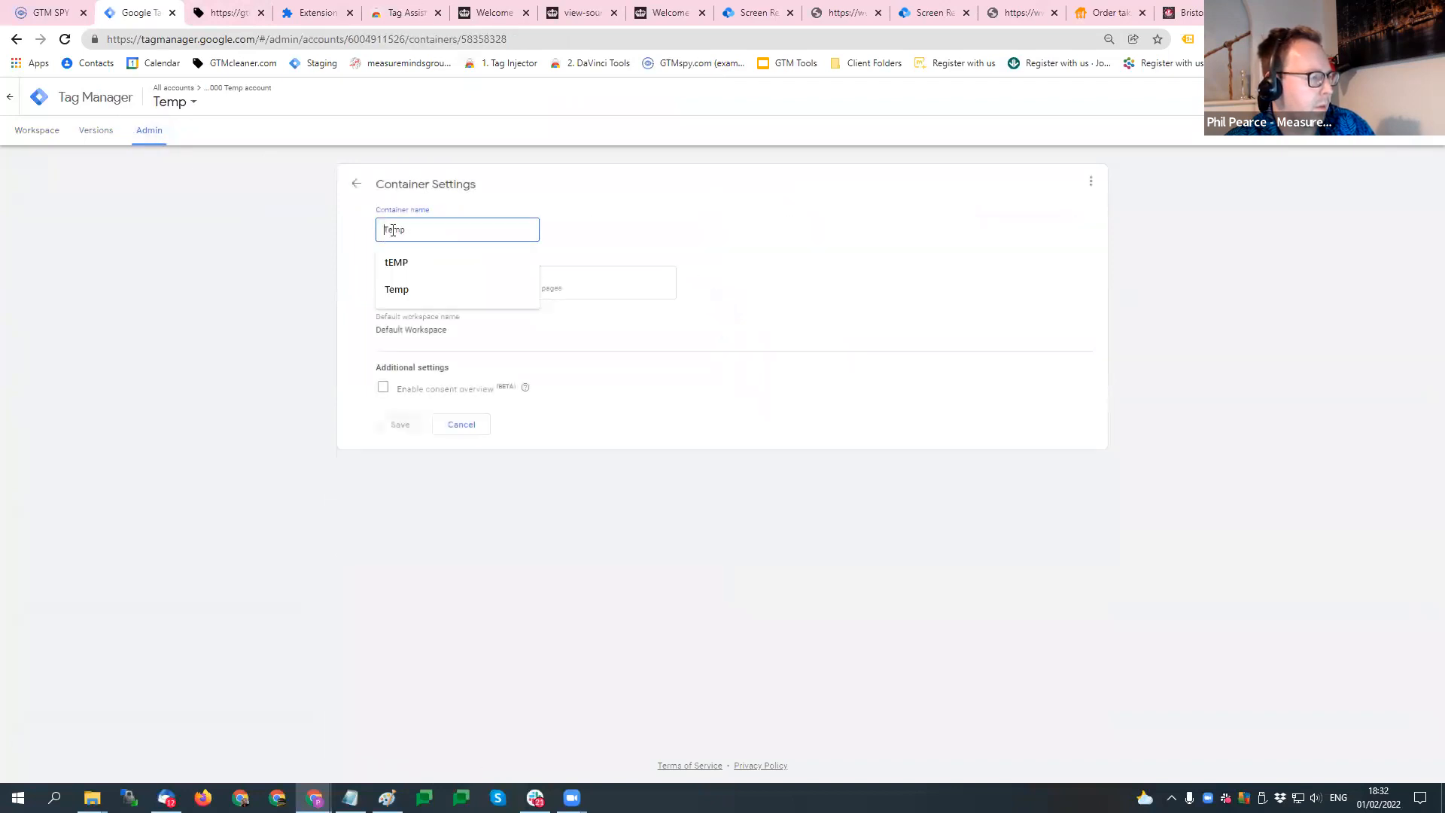
type("0")
key("End")
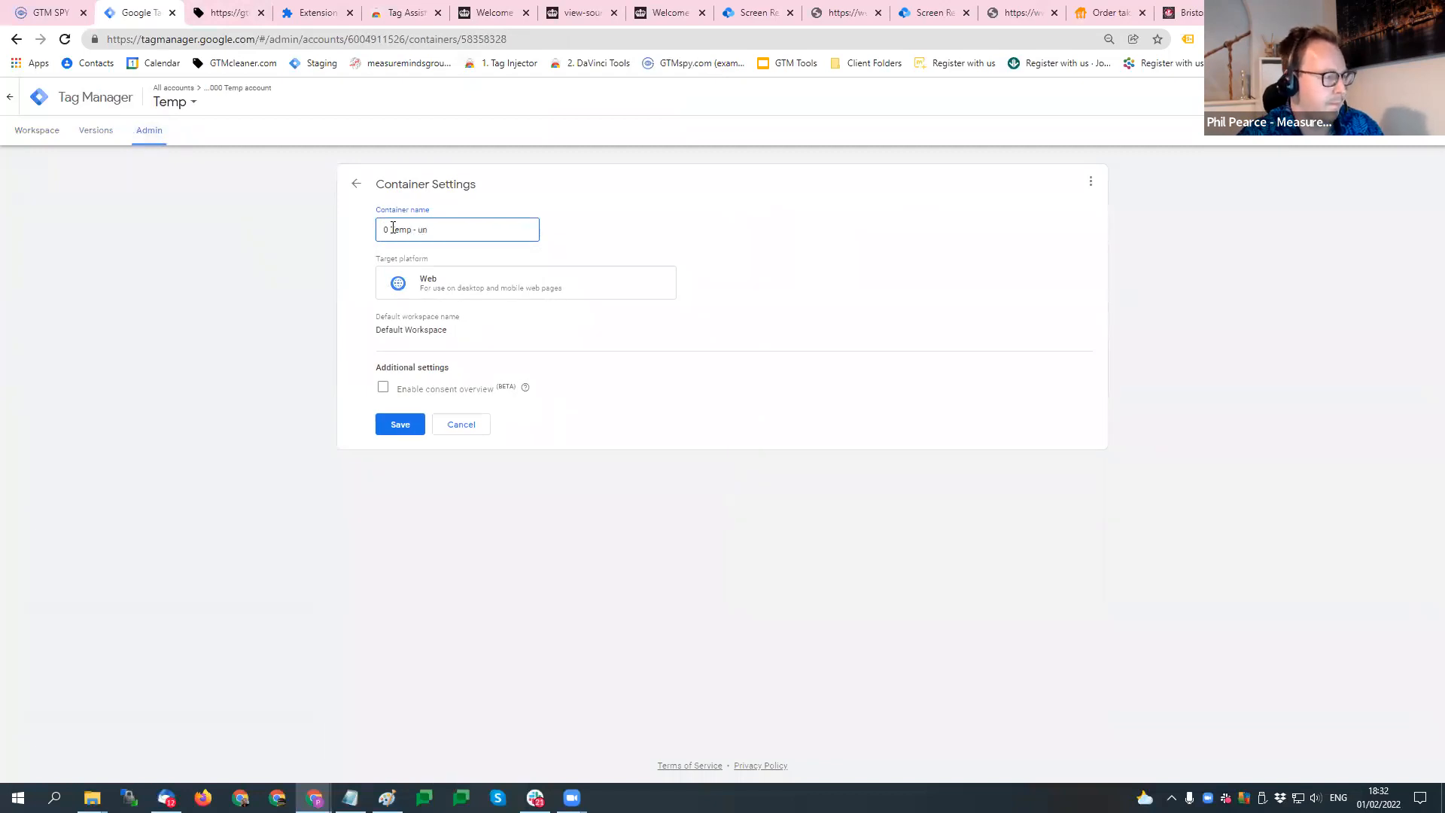
triple_click(392, 228)
left_click(401, 425)
- Move the GTM Cleaner Pro page into its own browser window and select the ...000 Temp account with the Temp container
left_click(238, 13)
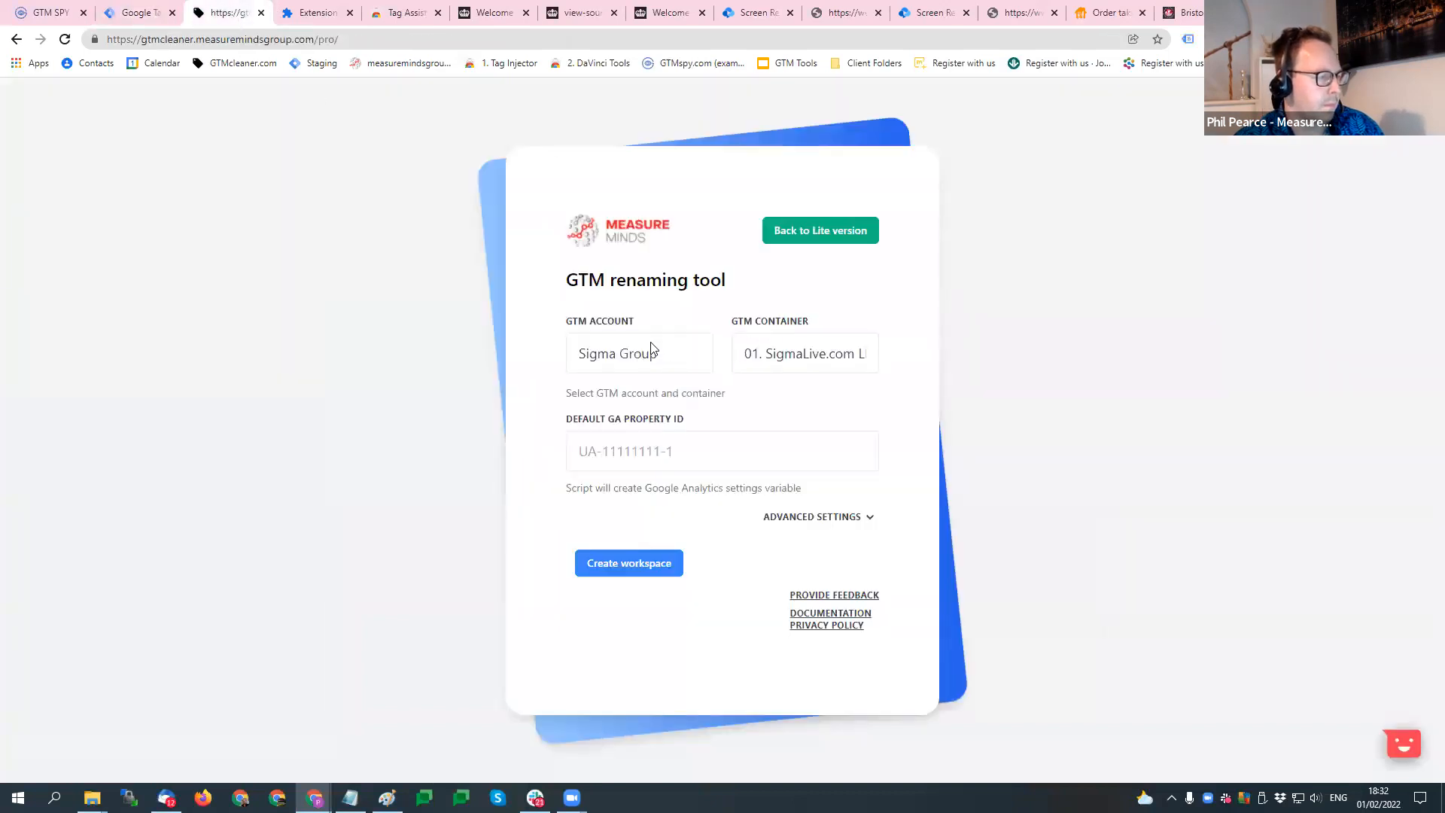
left_click_drag(216, 12, 1444, 12)
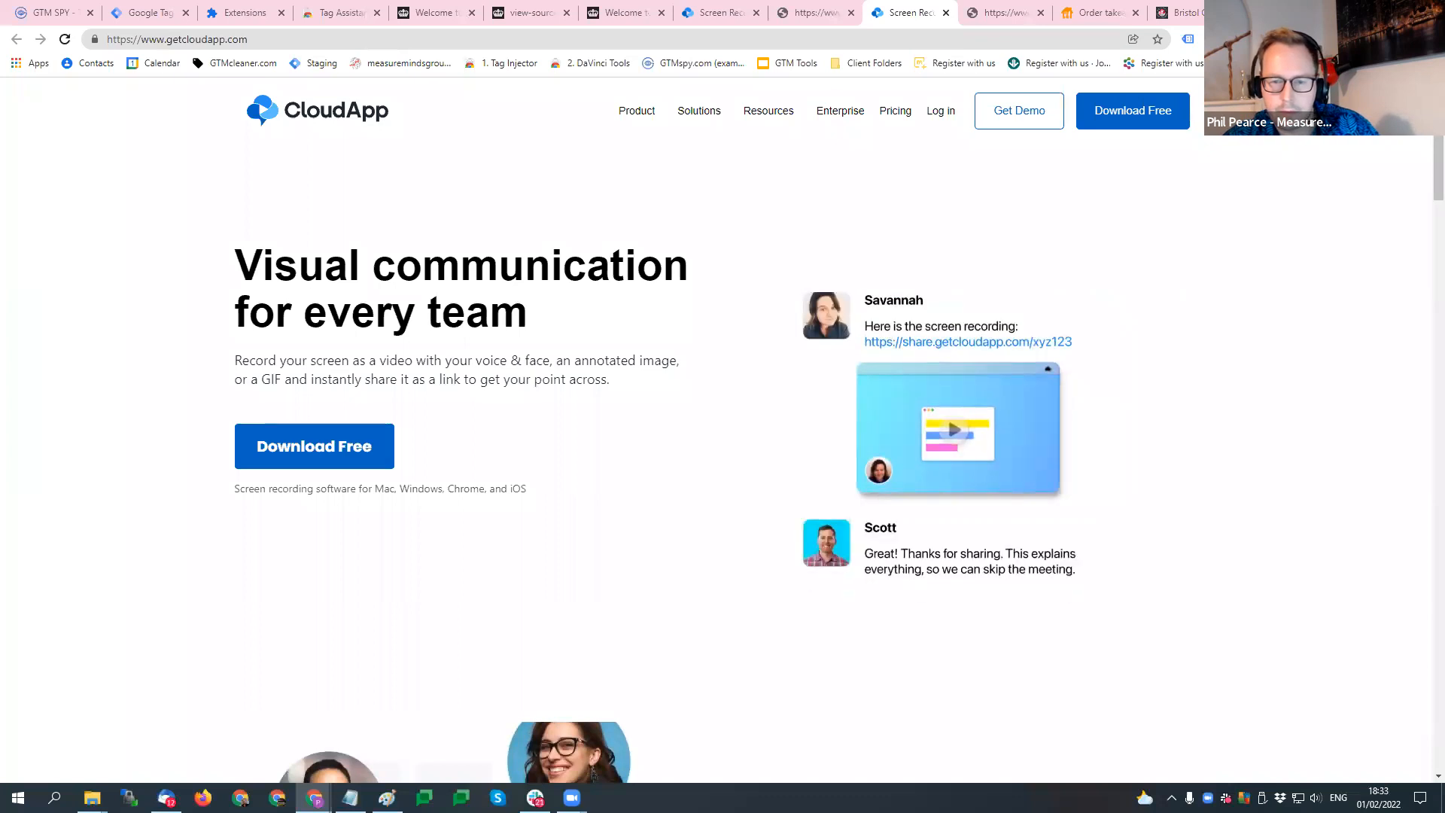
left_click(169, 11)
left_click(209, 119)
left_click(790, 666)
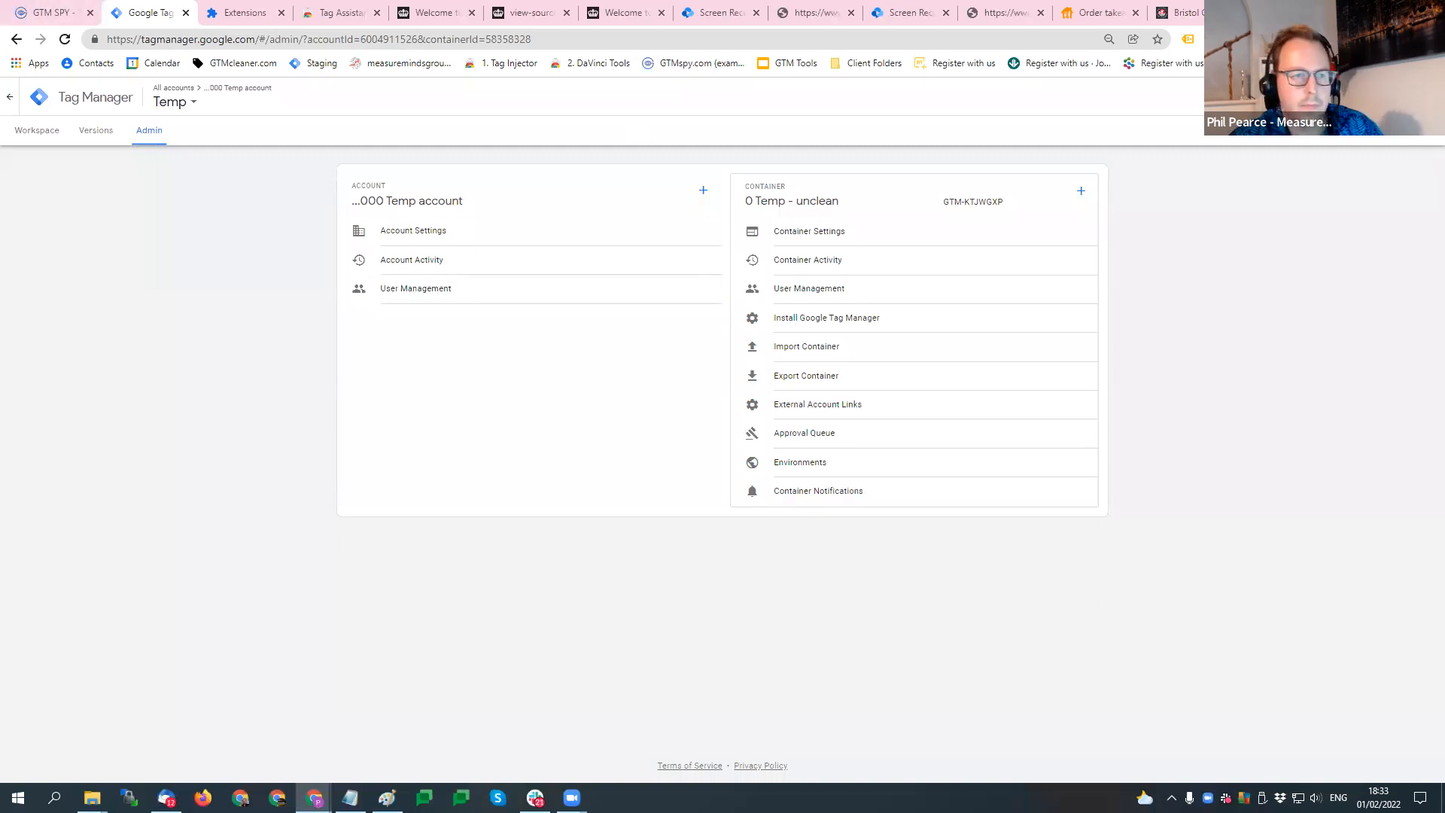
left_click_drag(845, 154, 844, 100)
left_click(1348, 148)
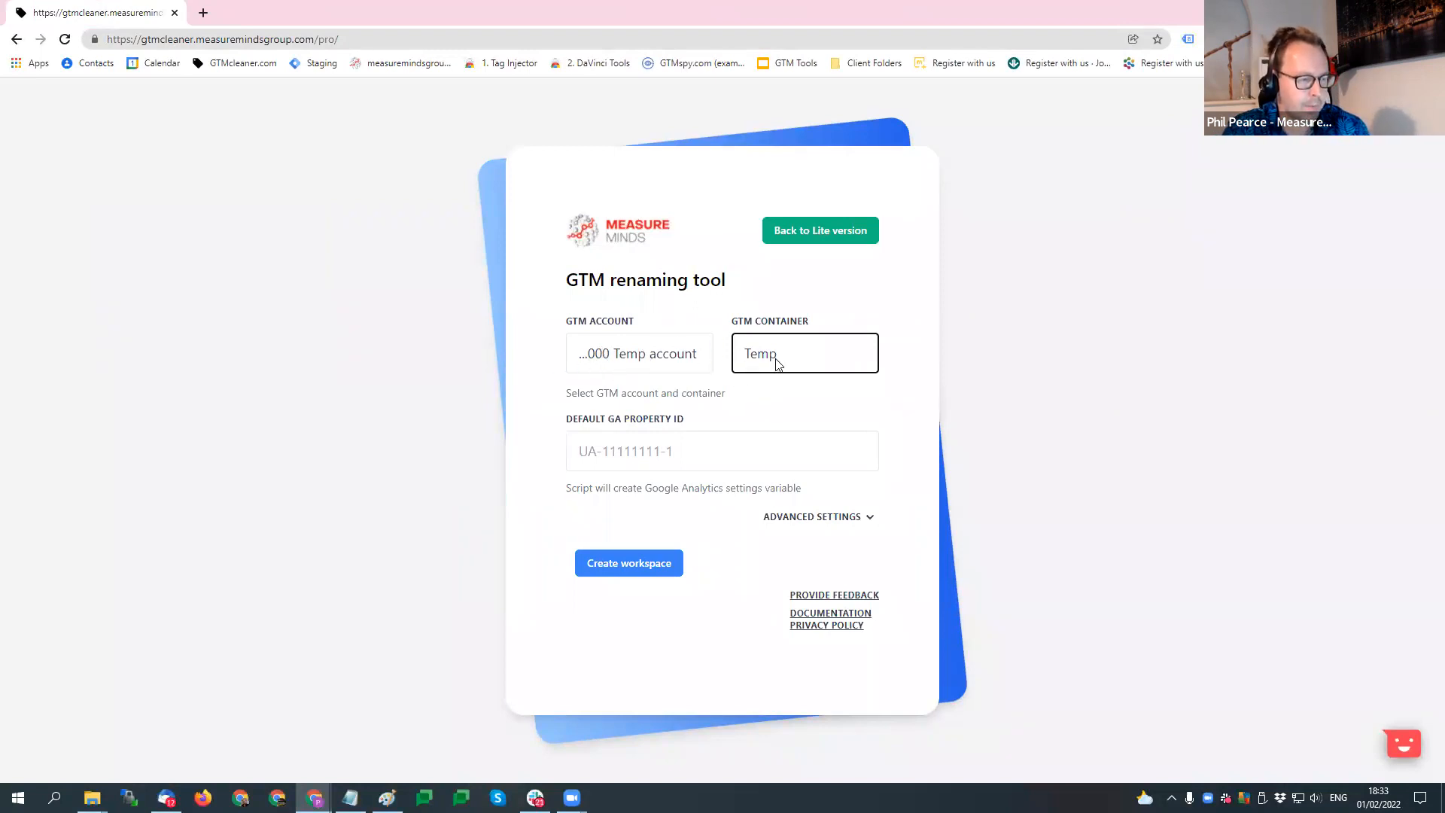
- Set the renaming tool's default GA property ID to UA-99999-1
left_click(584, 456)
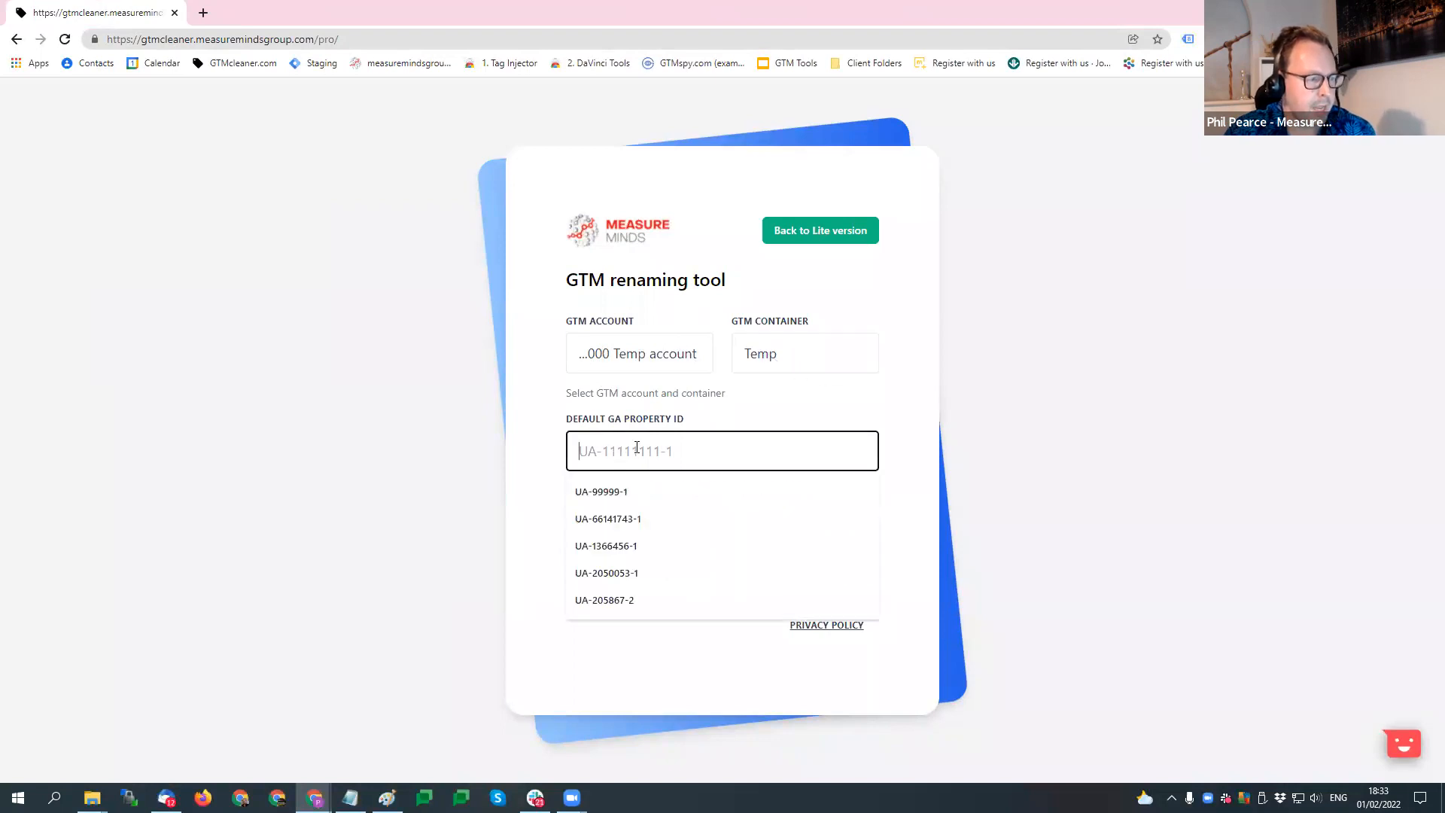
left_click(641, 491)
left_click_drag(603, 450, 670, 447)
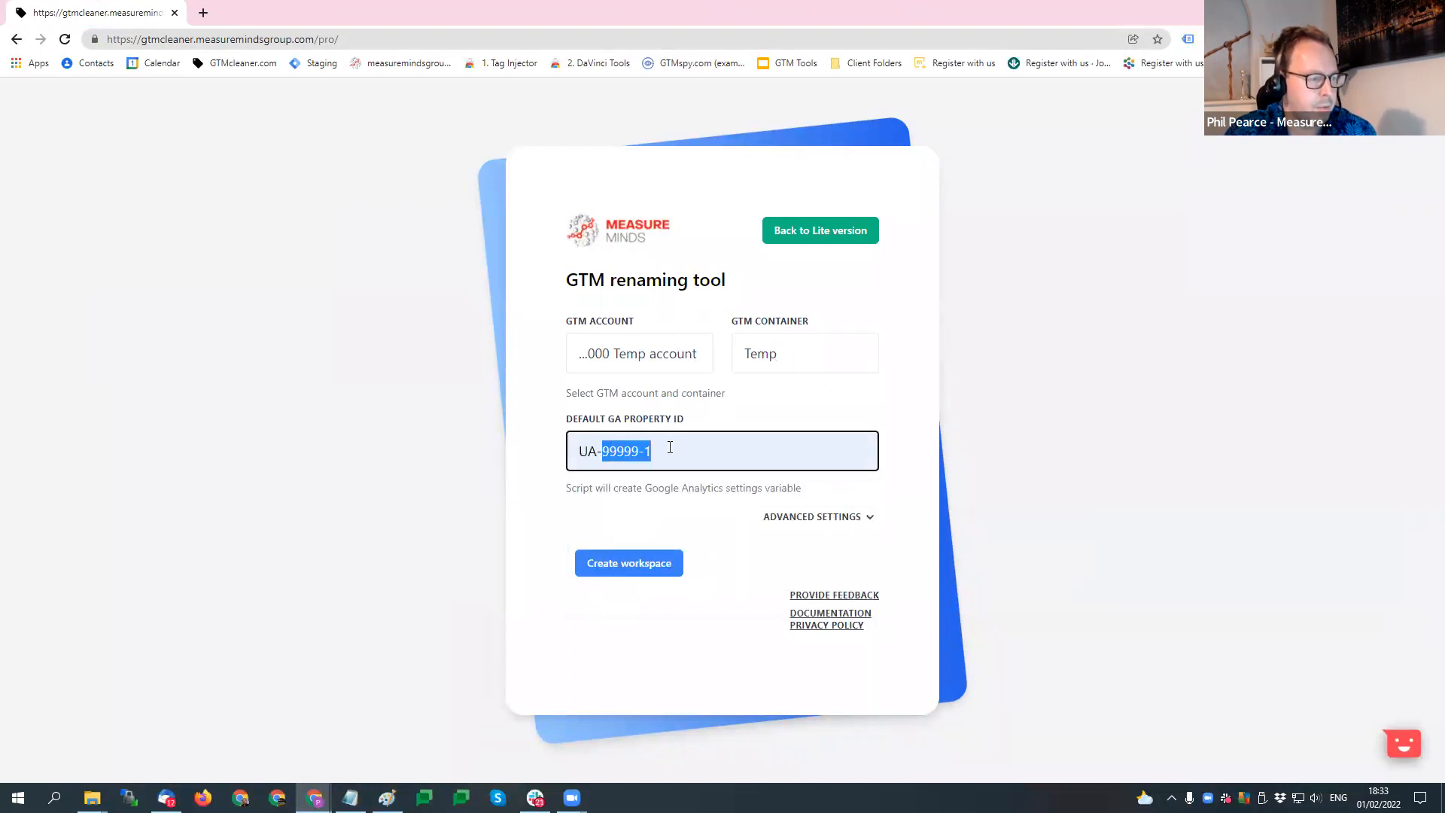
- Enable Delete Paused Tags and Once Per Page Property in the advanced settings, and create the Cleanup workspace
left_click(867, 518)
scroll(722, 603, "down", 2)
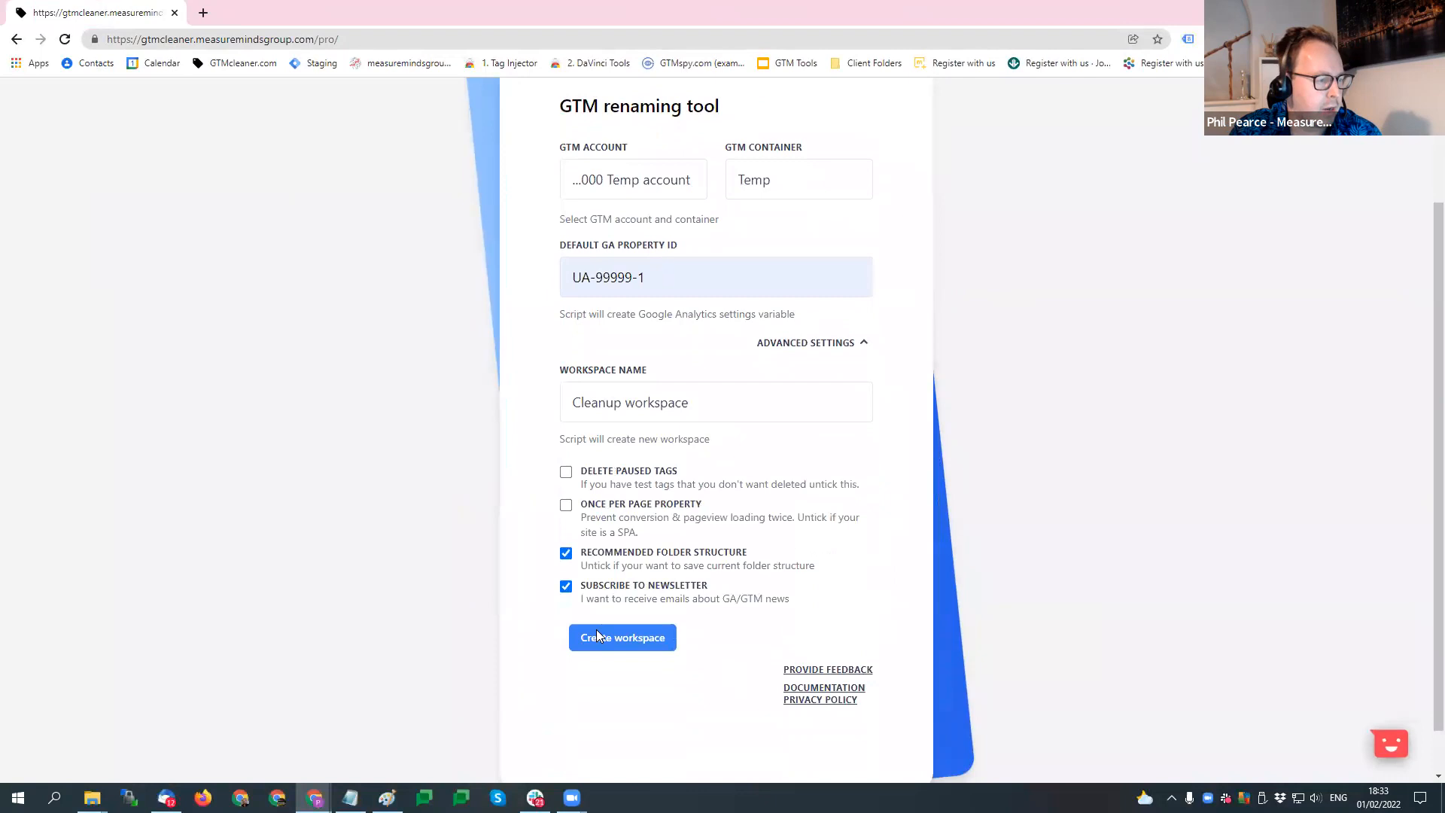
left_click(565, 507)
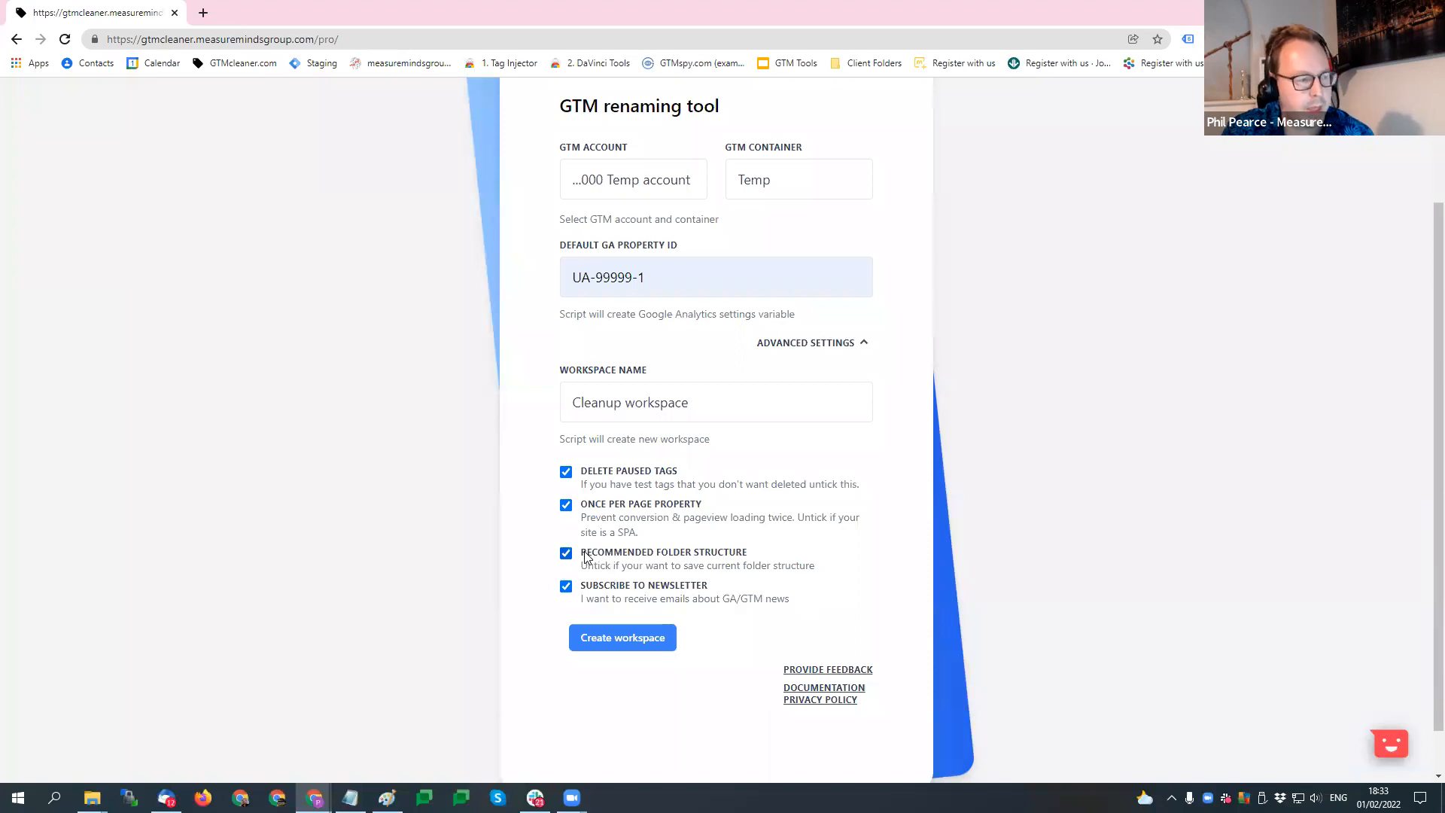
left_click_drag(759, 557, 656, 557)
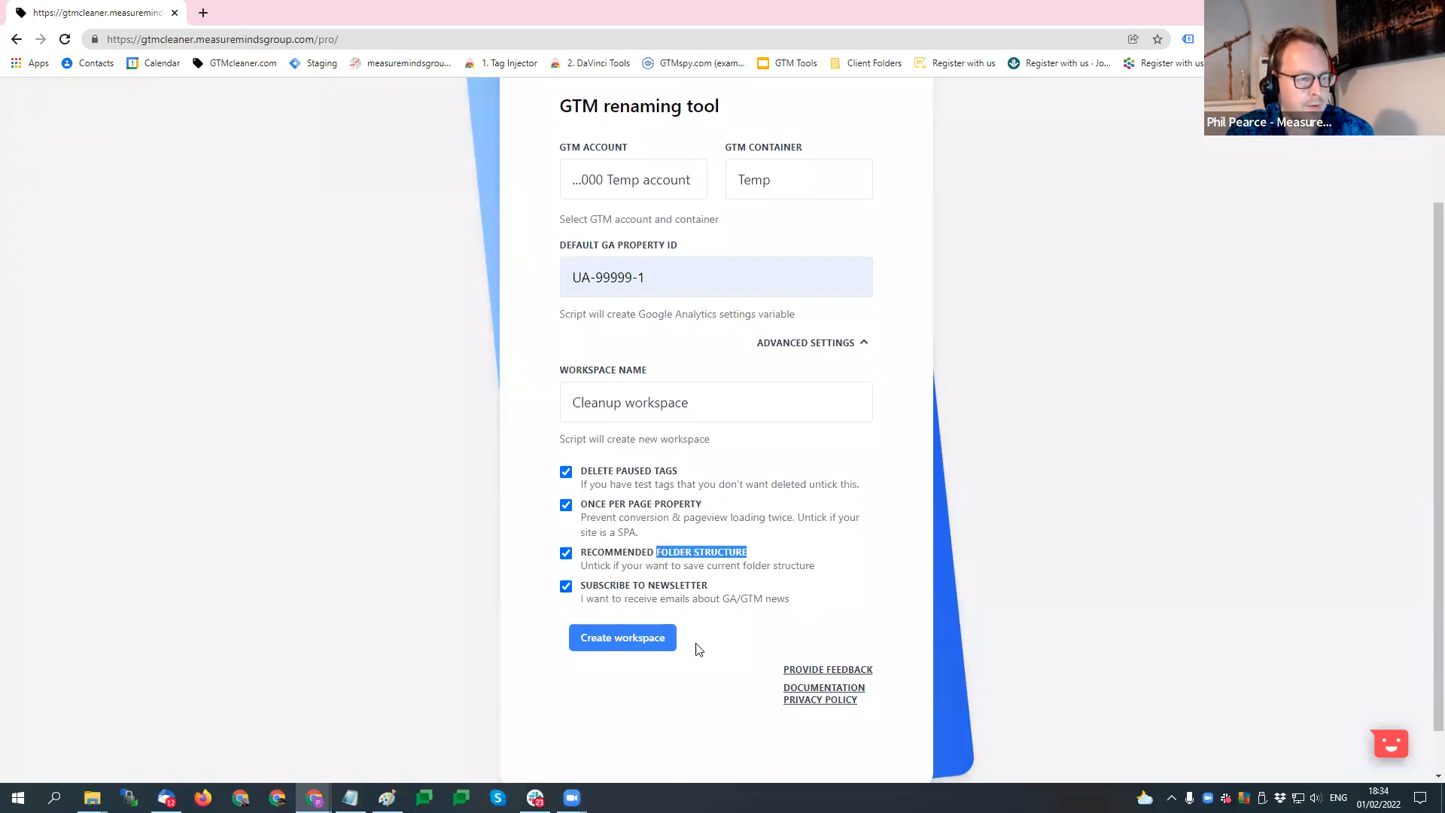
left_click(618, 641)
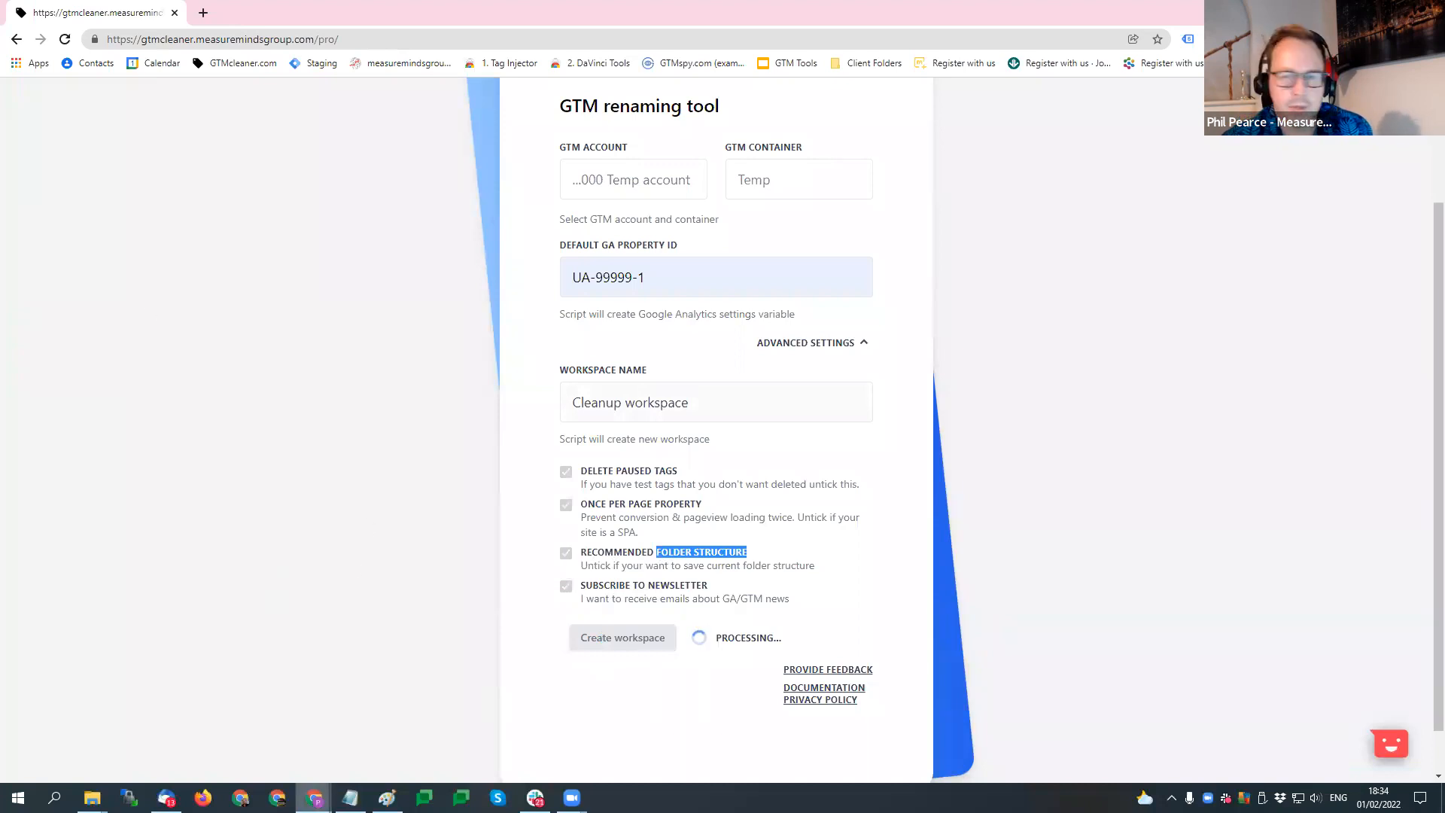
- Switch back to the Google Tag Manager window and open the Temp container's workspace
mouse_move(314, 798)
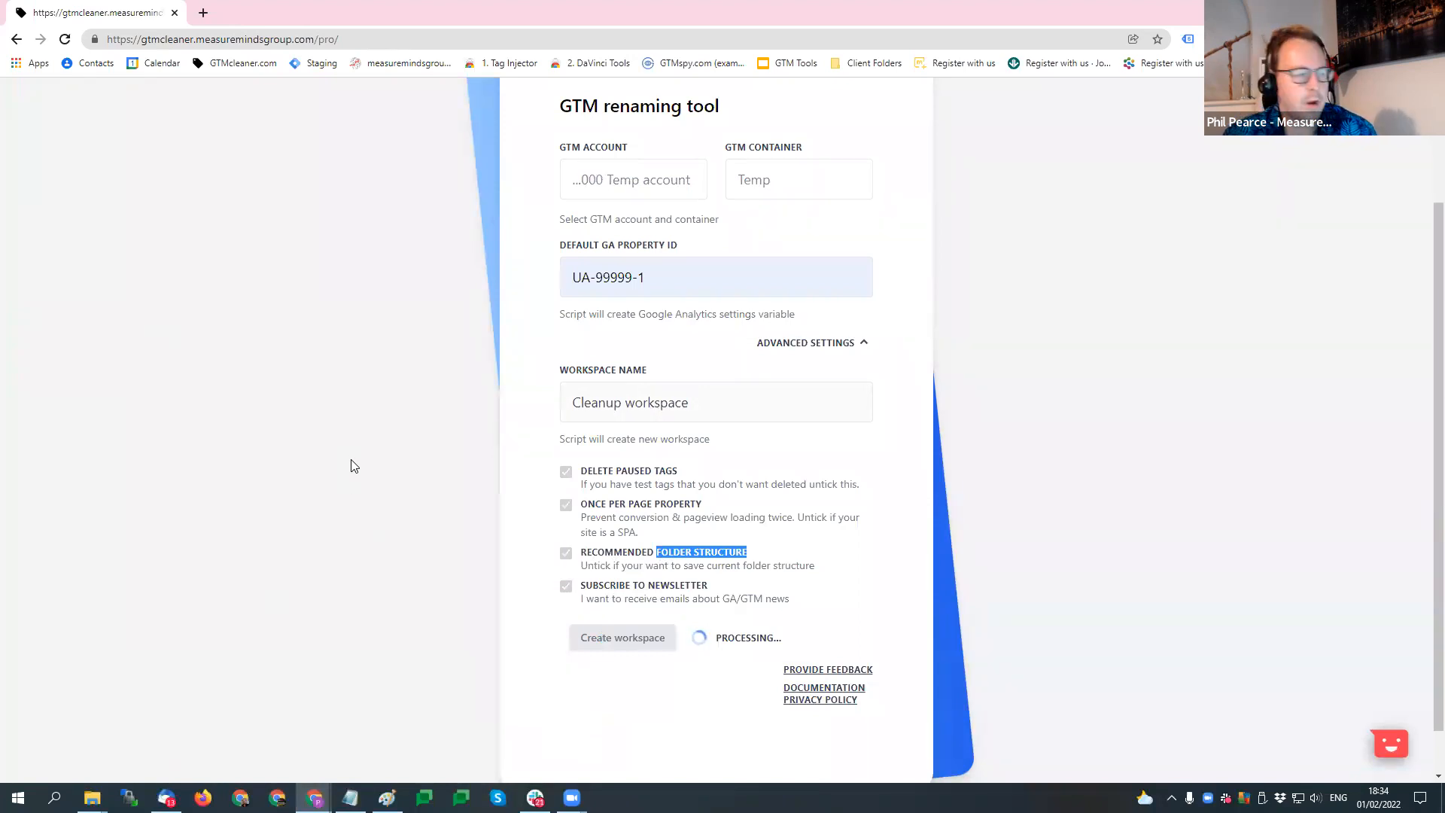
left_click(314, 798)
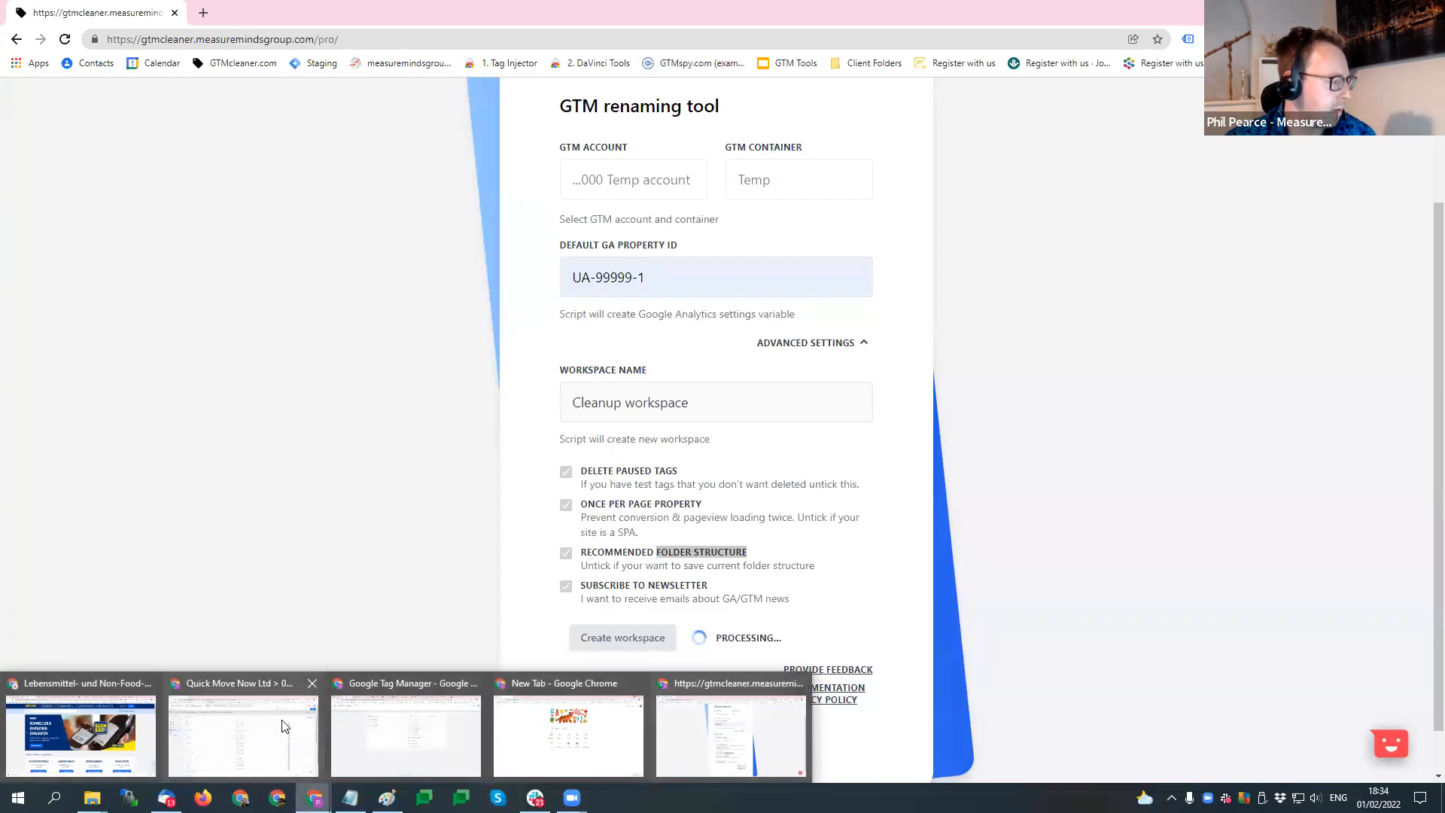
left_click(406, 734)
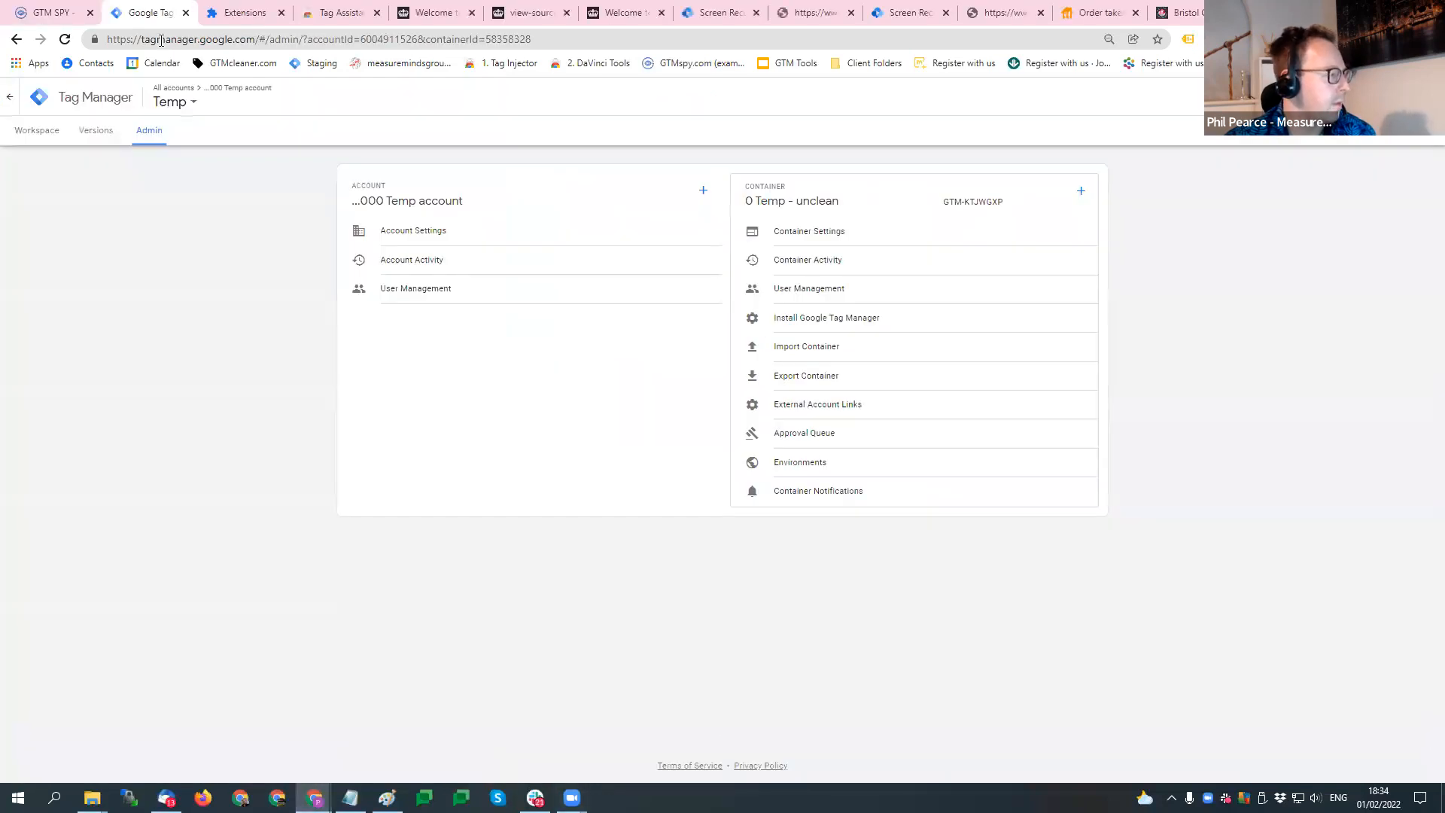
left_click(35, 130)
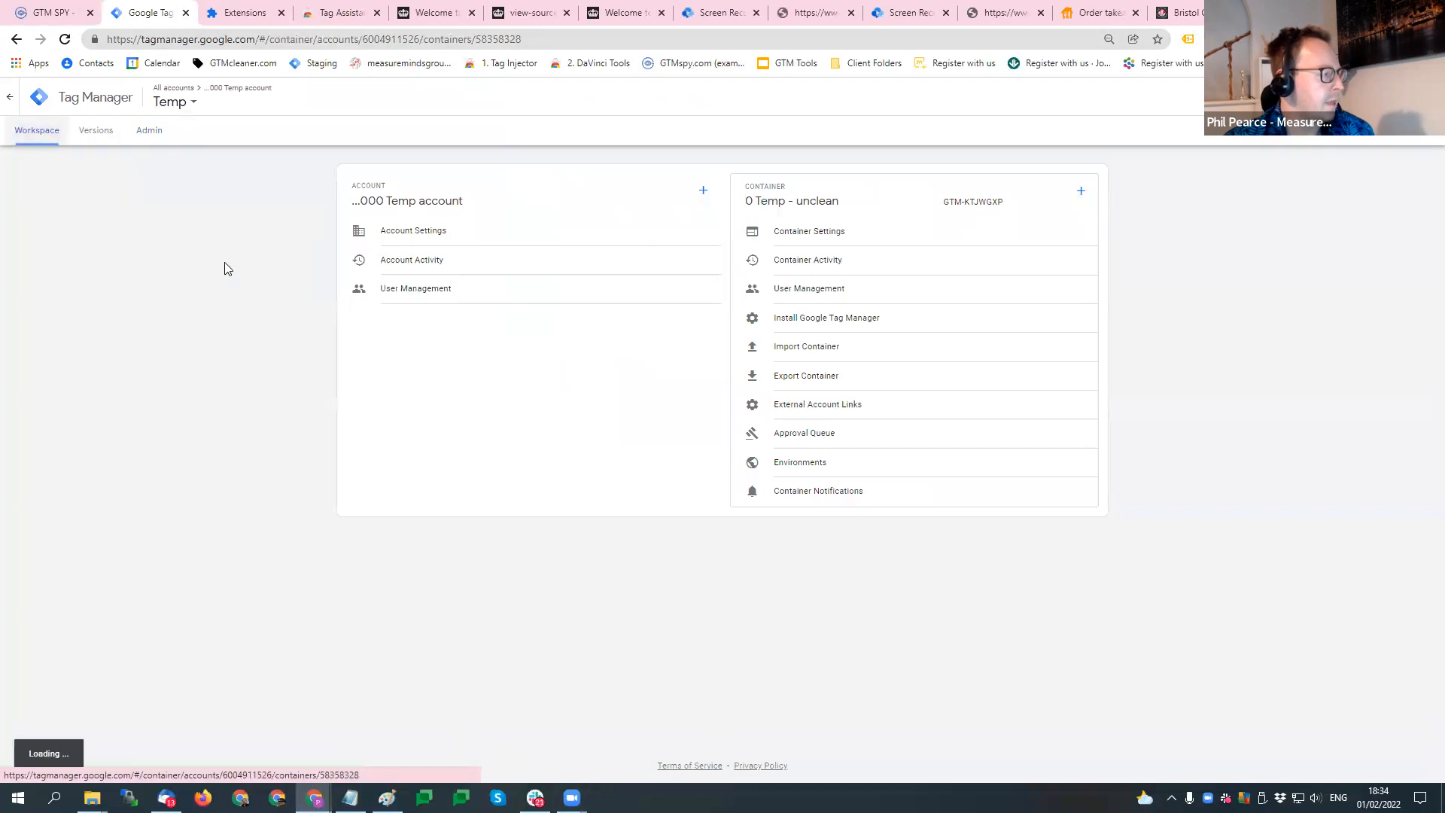
- Move the Google Tag Manager tab to the front of the tab row and open the Cleanup workspace
left_click_drag(145, 10, 60, 4)
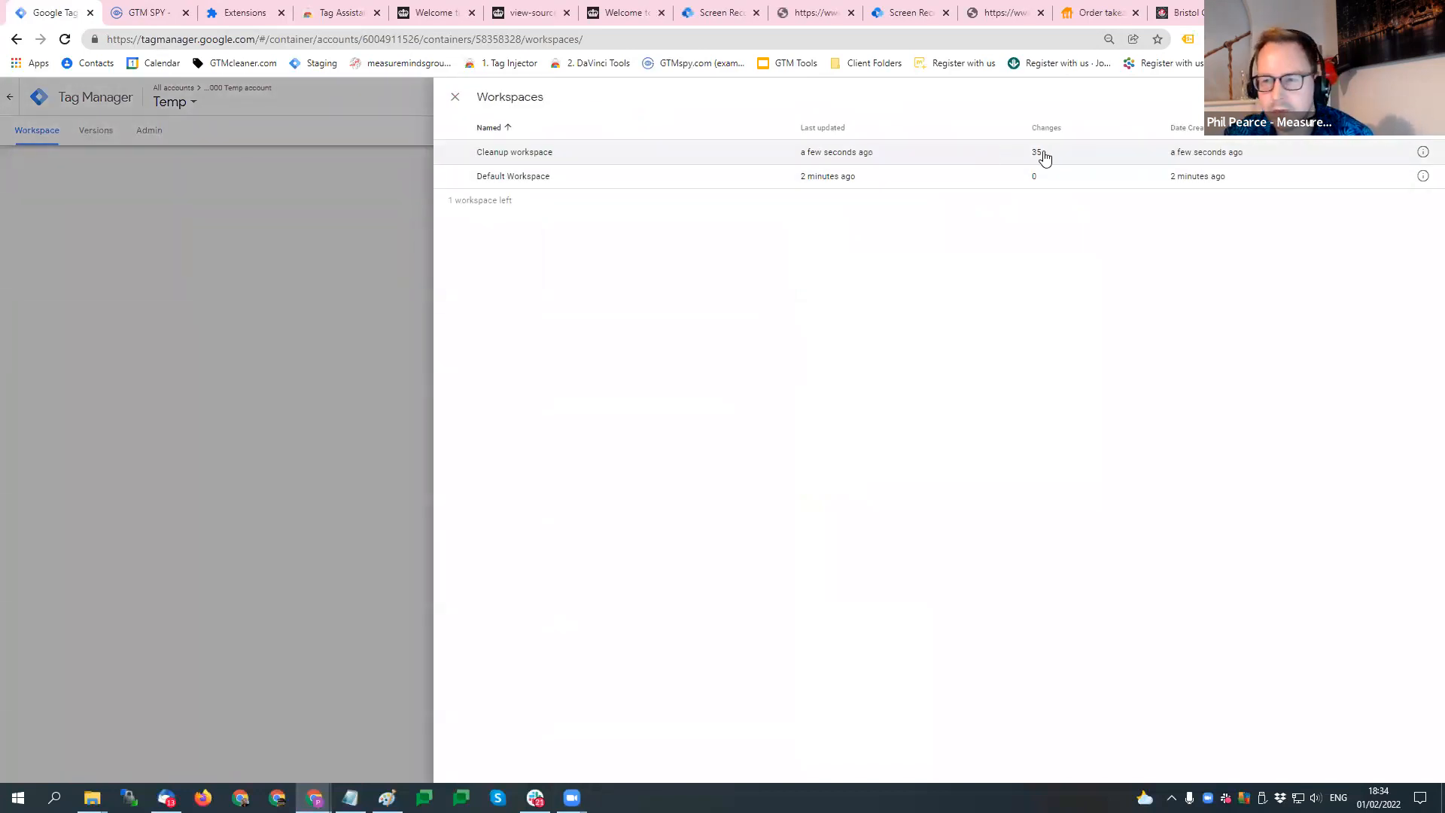
left_click(614, 153)
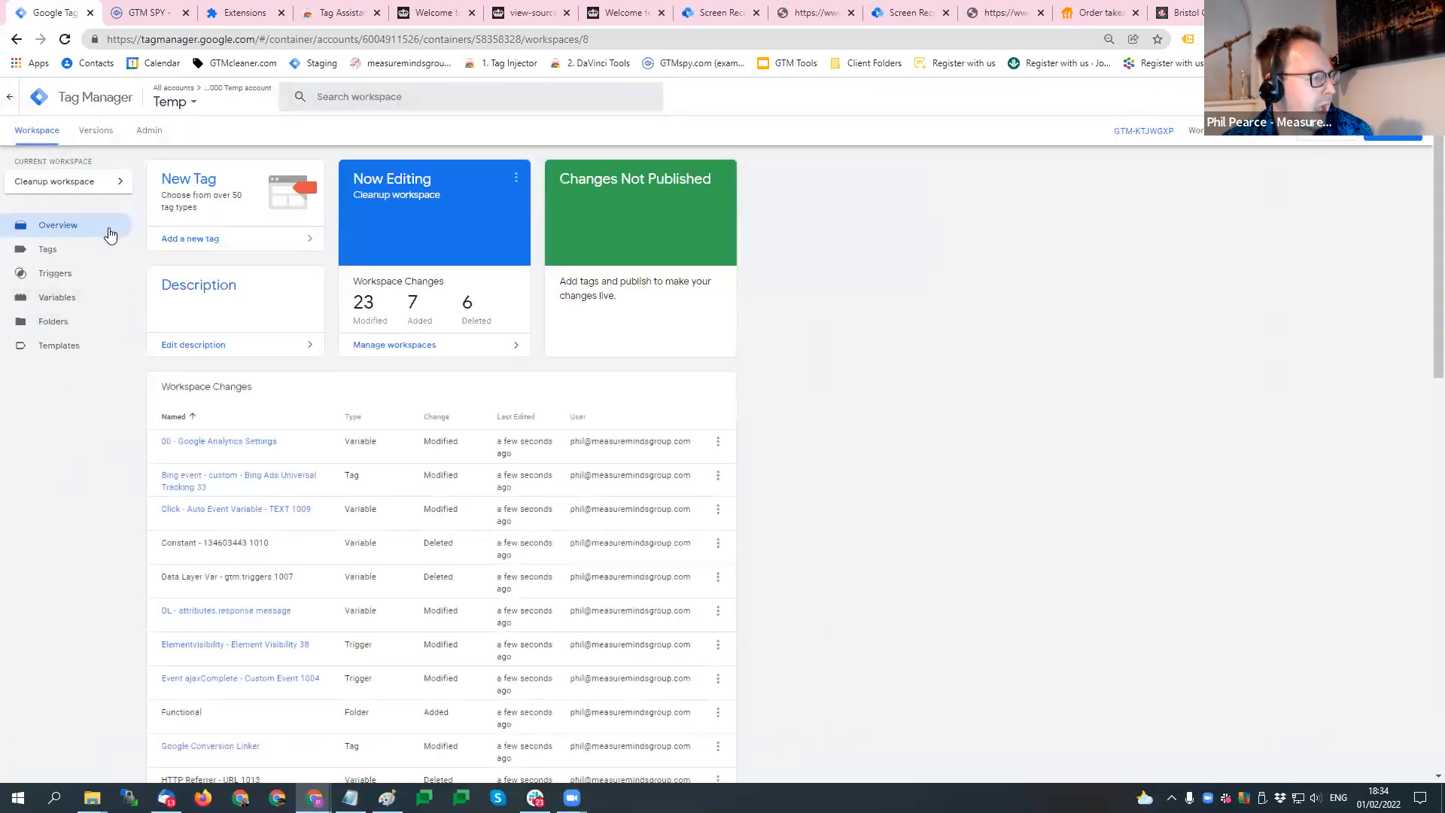
- List the Cleanup workspace's tags and sort them by folder in descending order
left_click(87, 251)
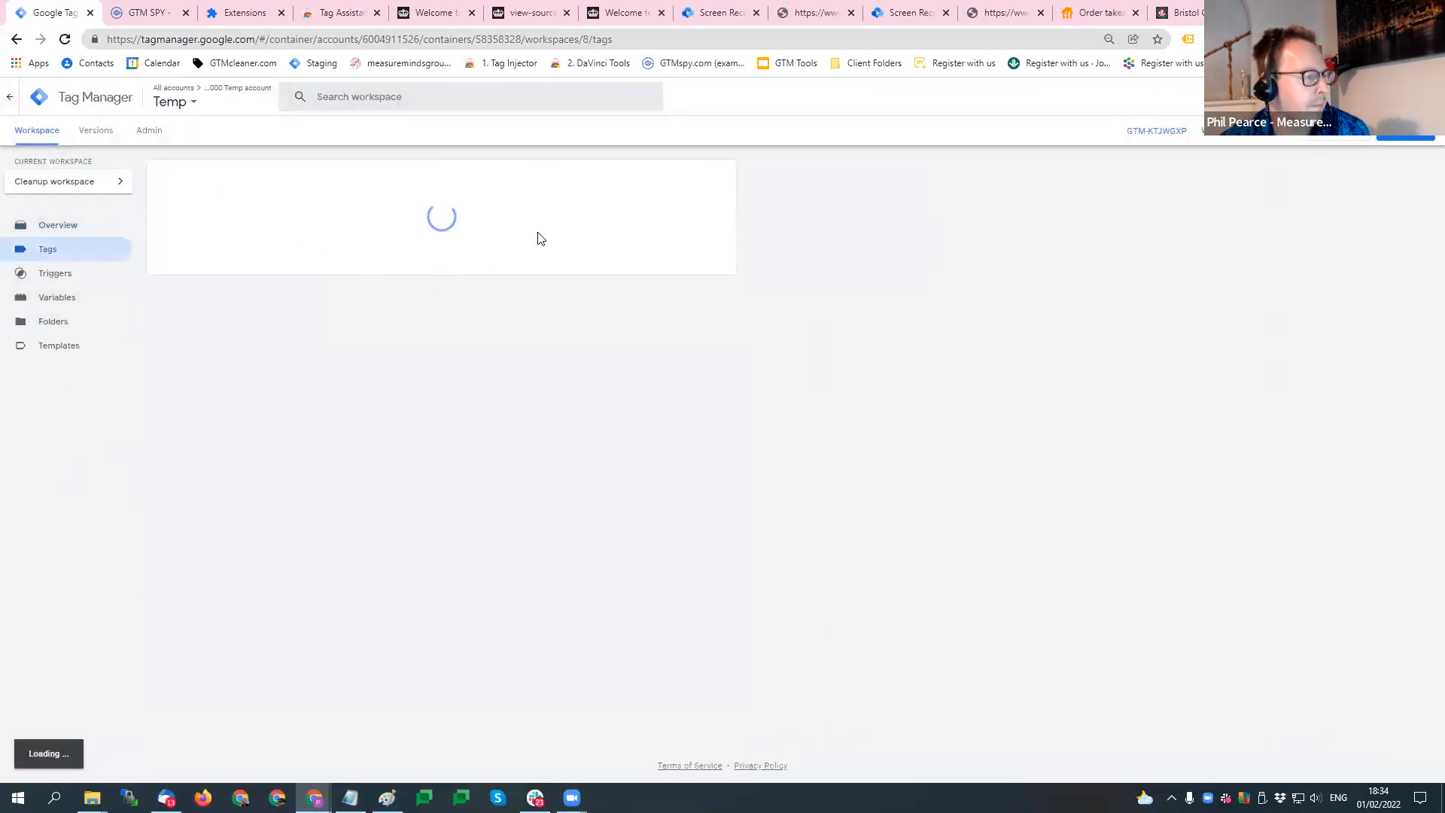
left_click(589, 213)
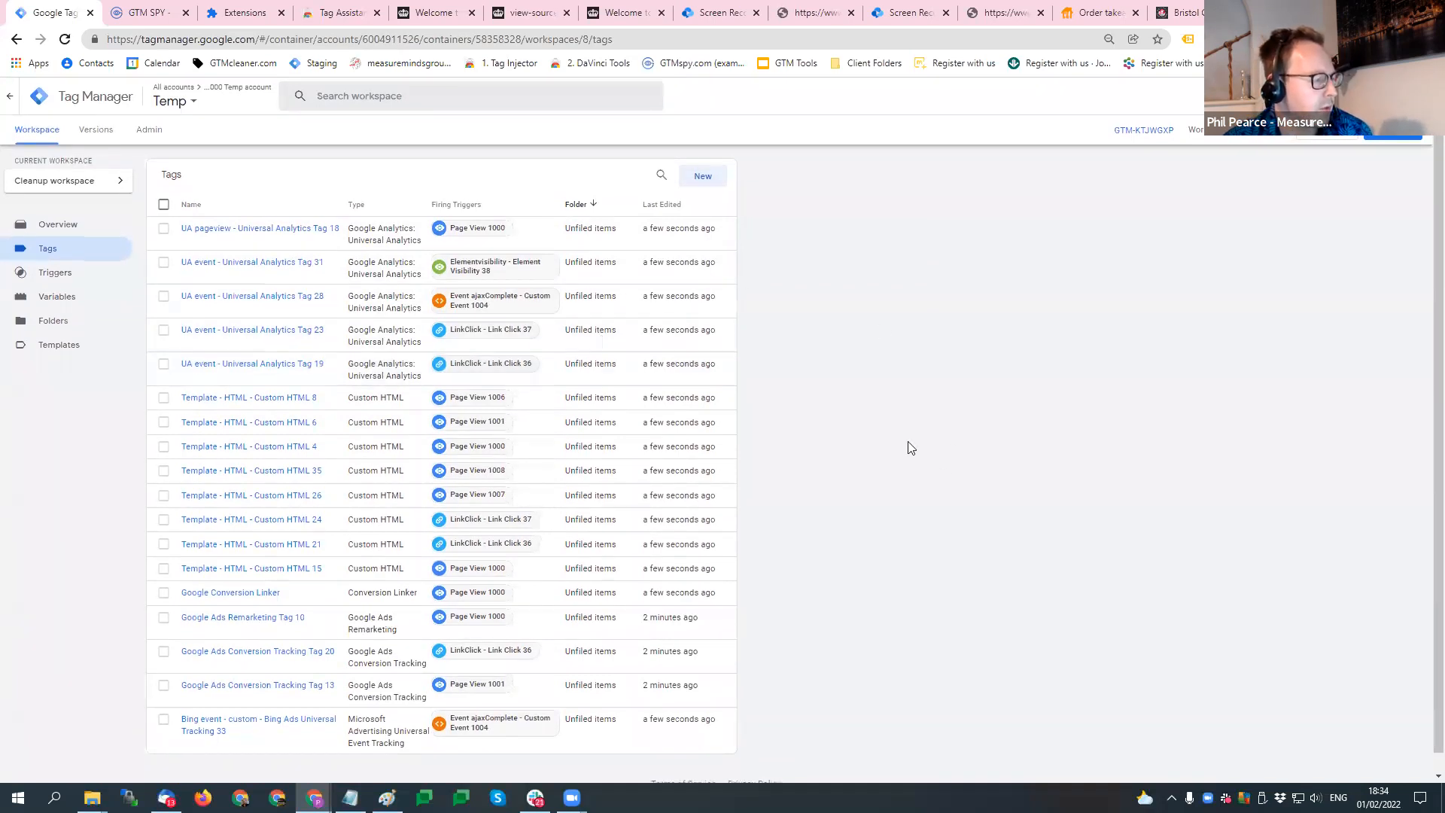
scroll(906, 445, "down", 1)
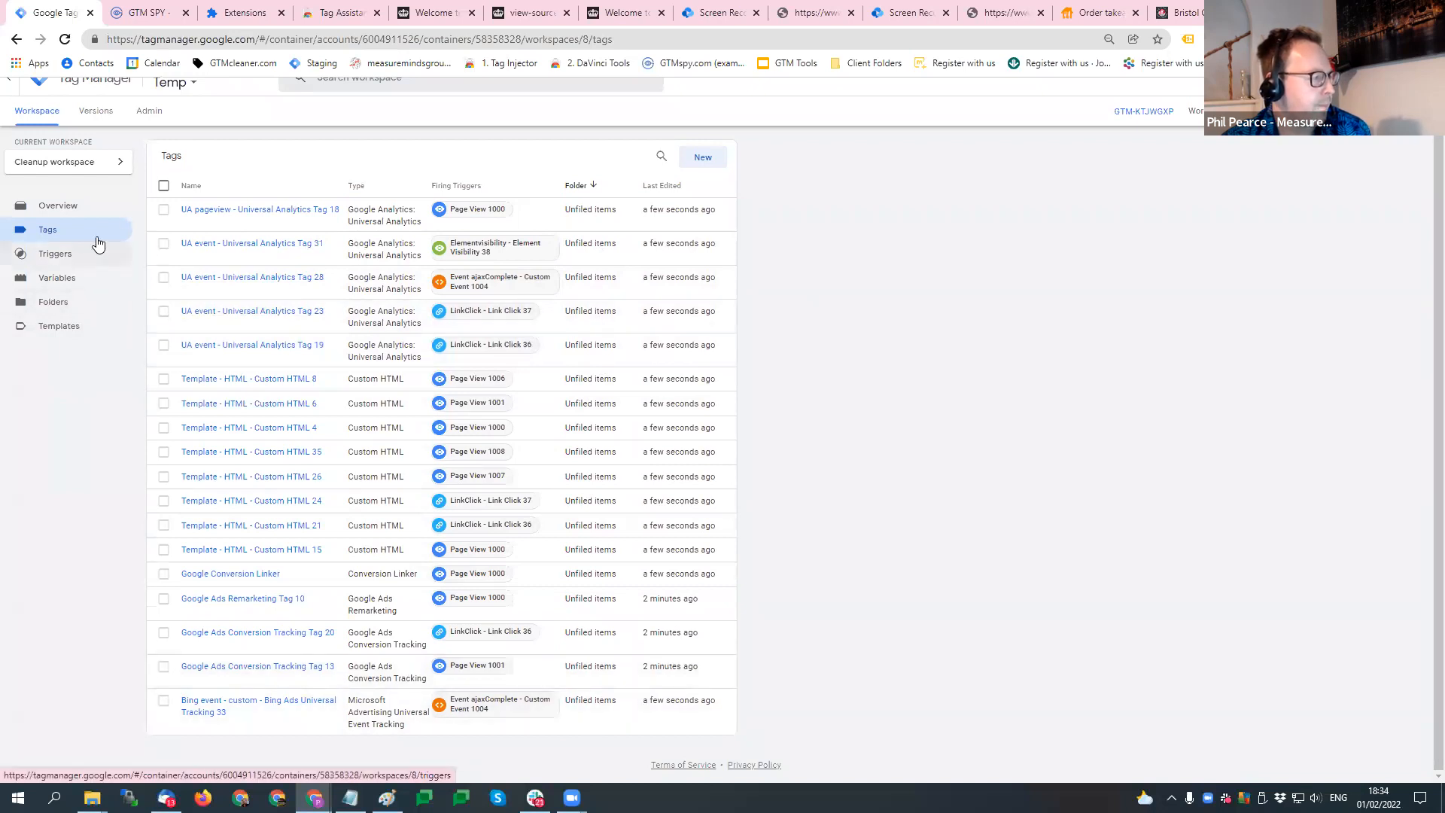
- Review the Cleanup workspace's triggers, tags and folders, and return to the tag list
left_click(30, 254)
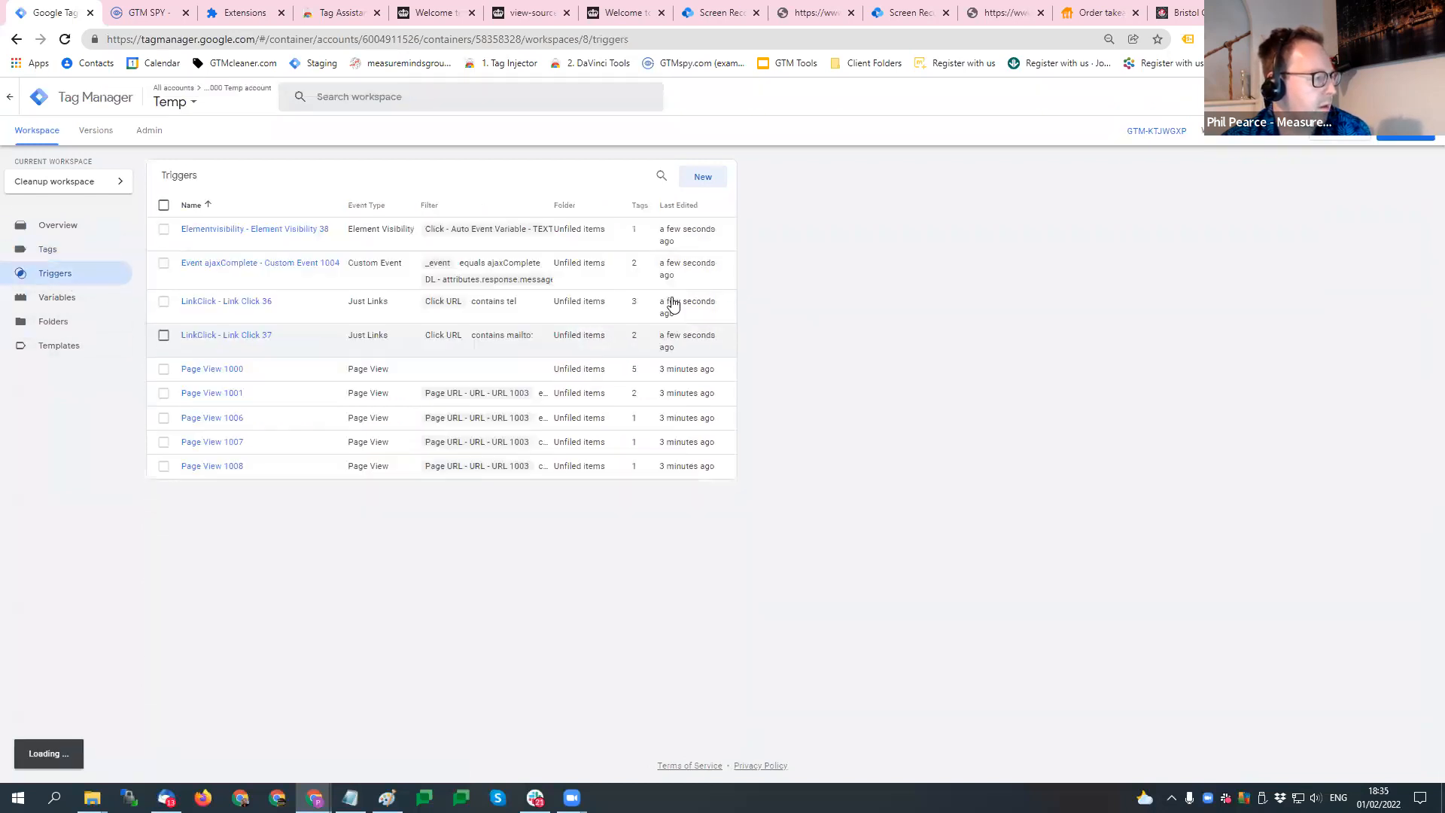
left_click(47, 249)
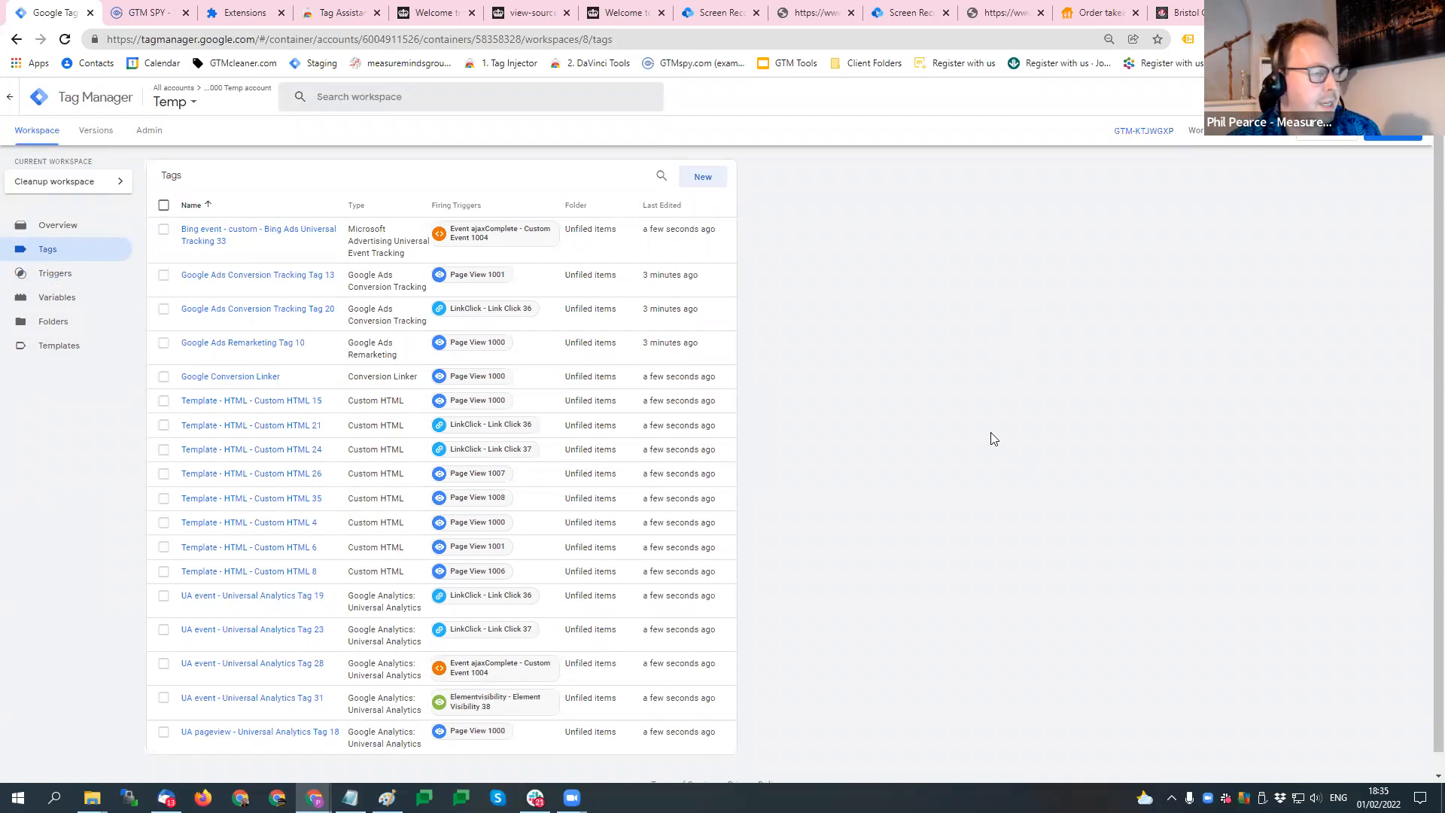
scroll(607, 516, "down", 1)
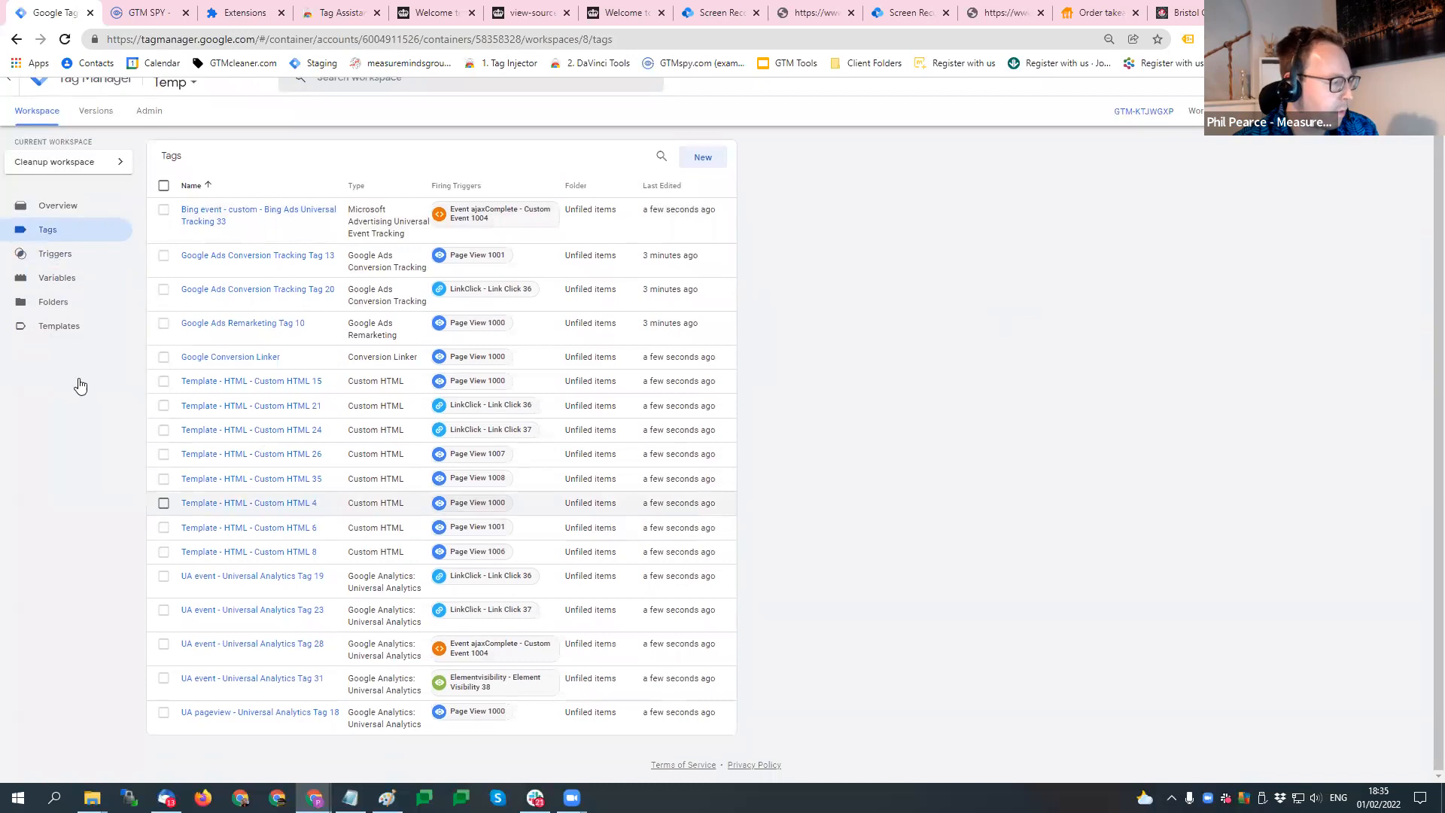
left_click(73, 302)
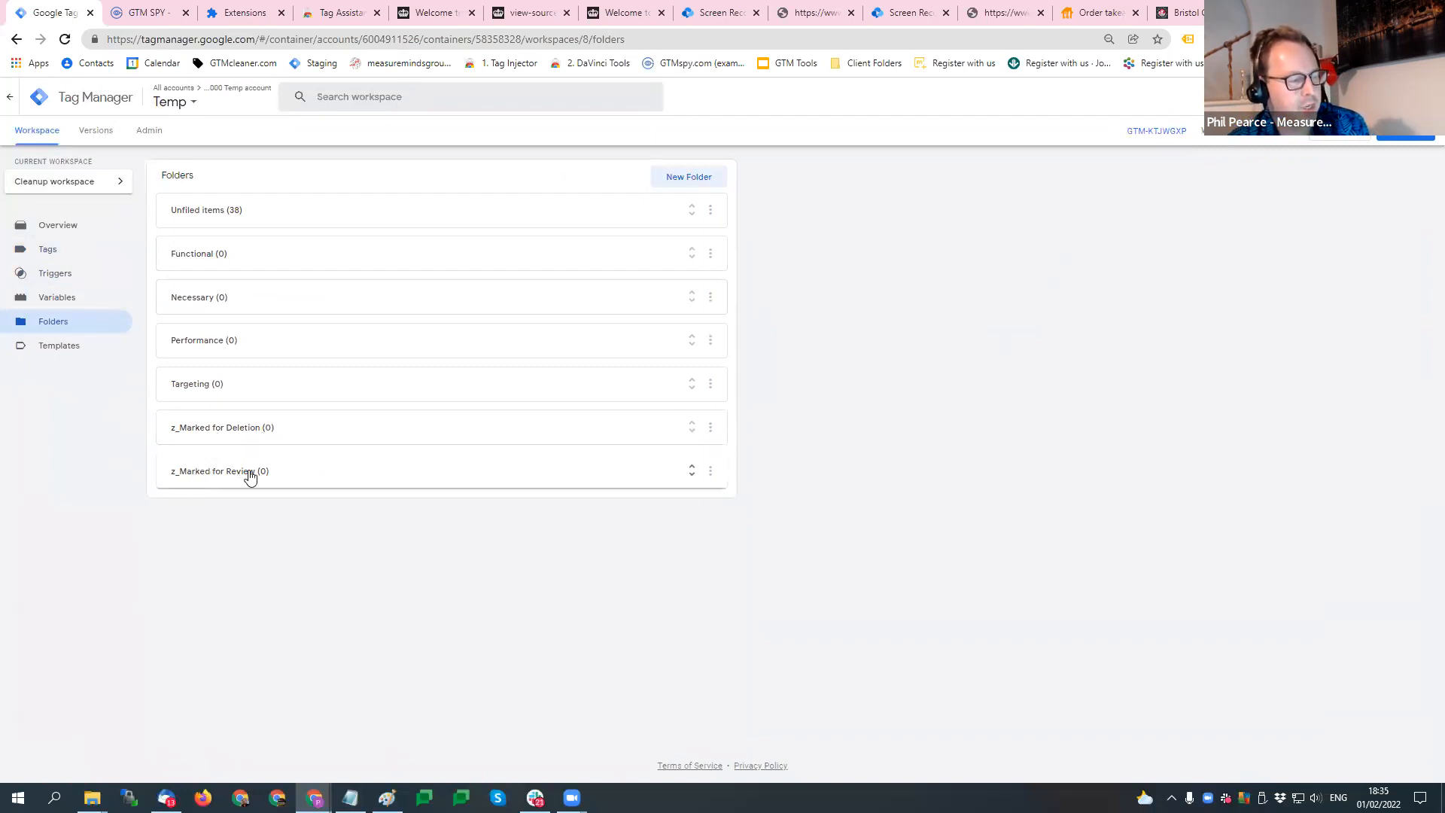
left_click(94, 250)
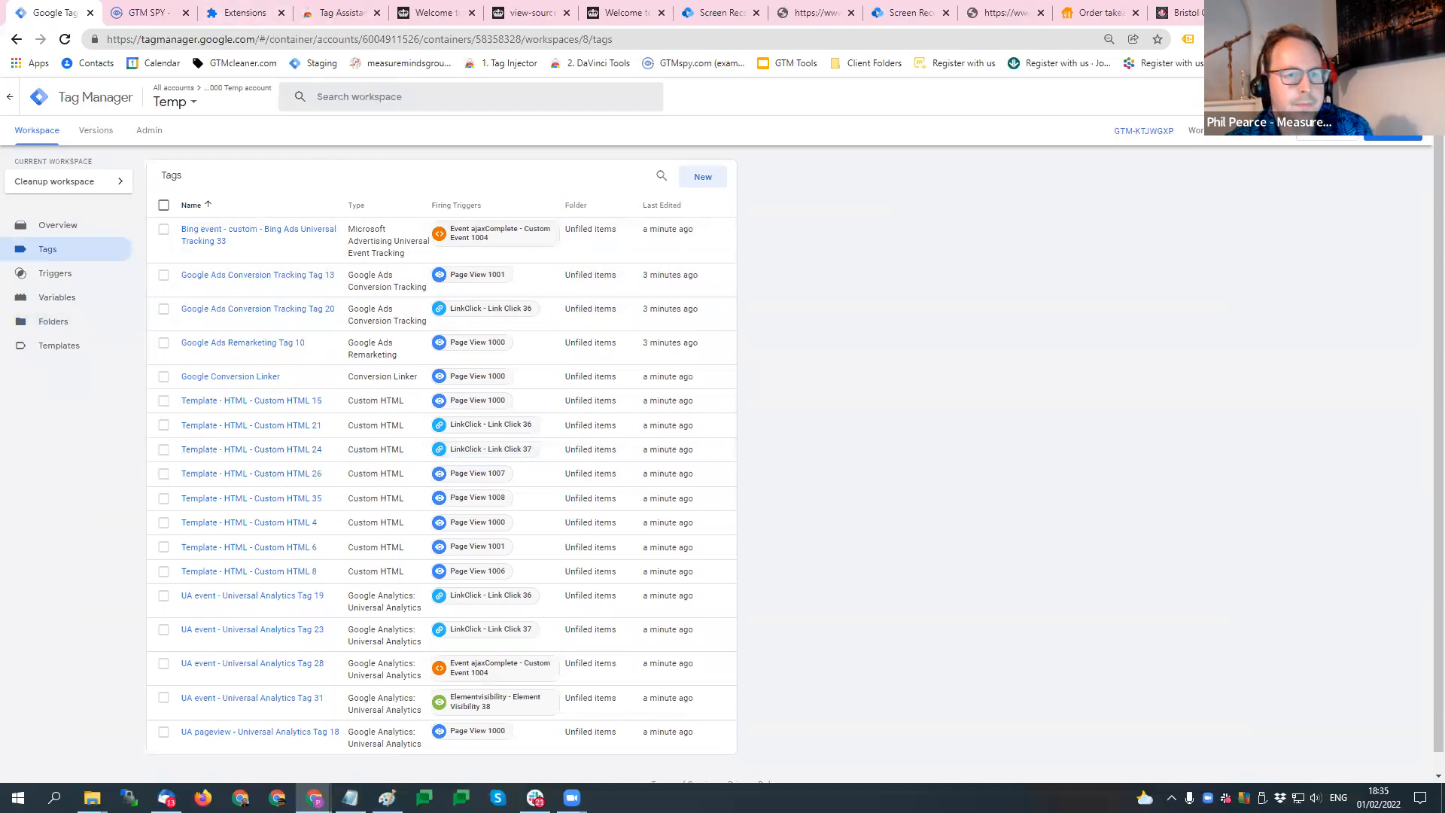
- Switch to the GTM Cleaner Pro window and check the progress of the workspace cleanup
mouse_move(314, 798)
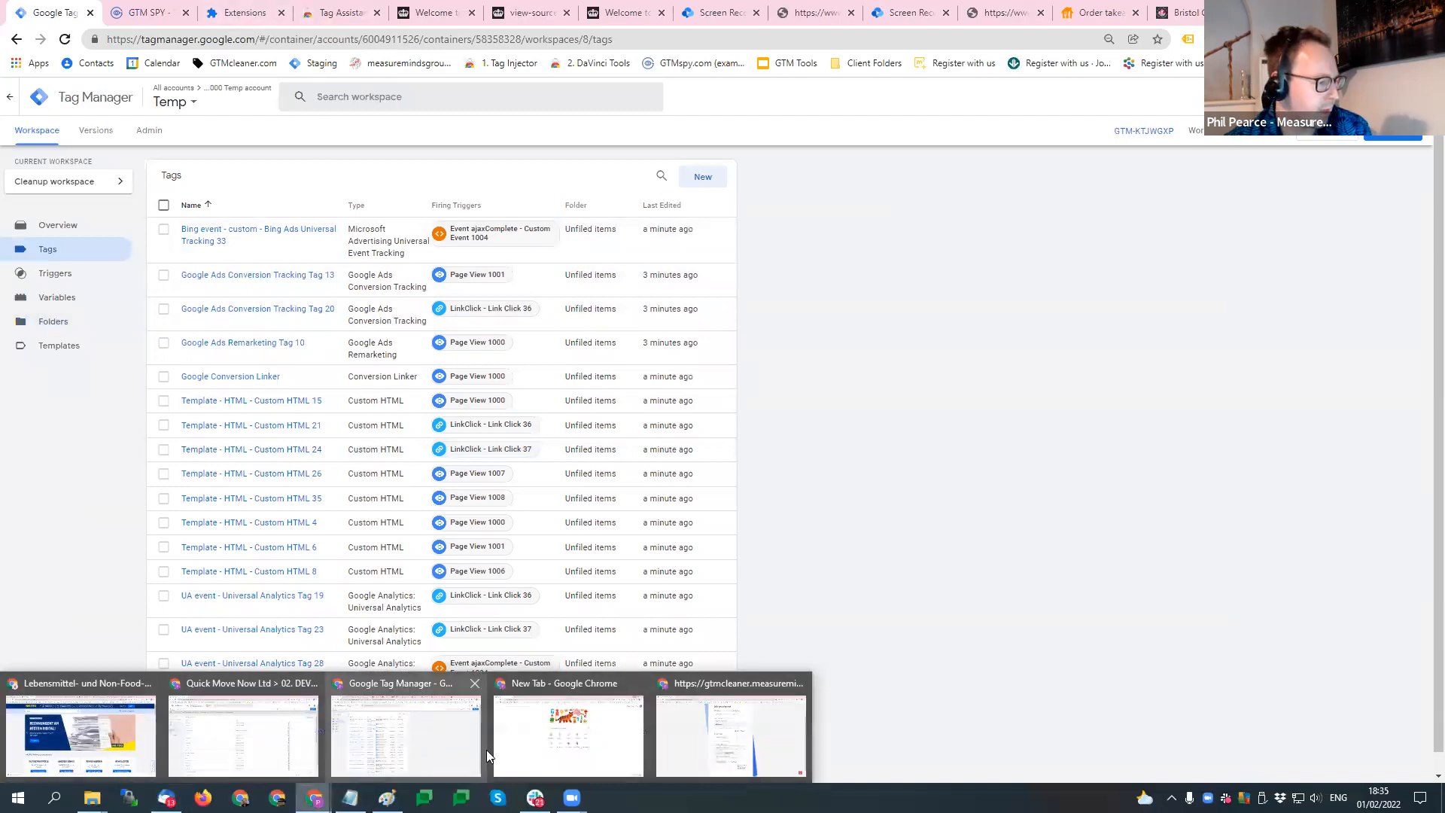
left_click(753, 736)
scroll(981, 535, "up", 2)
scroll(981, 535, "down", 3)
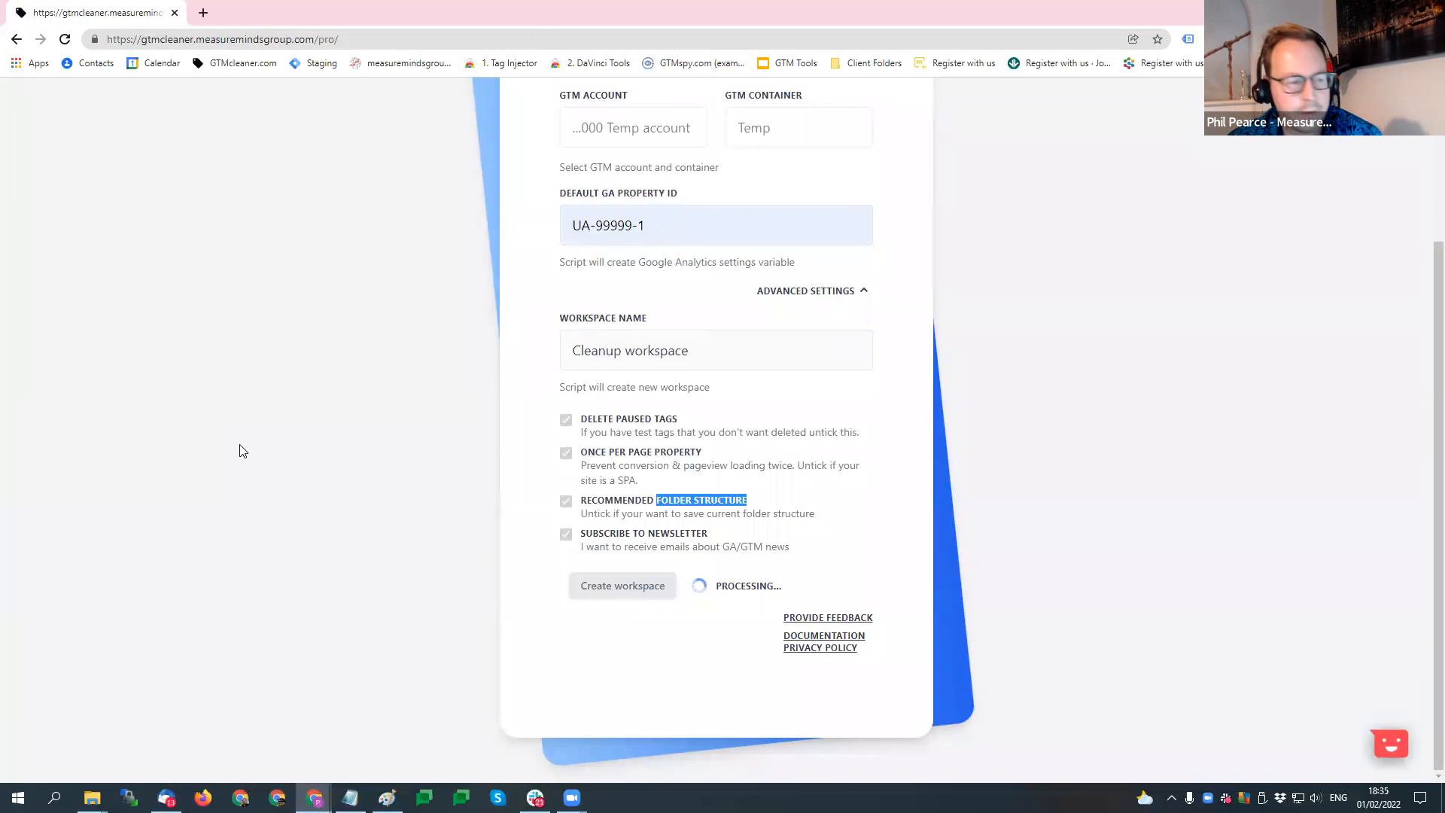
- Switch back to the Google Tag Manager window and reload the Cleanup workspace's tag list
left_click(315, 798)
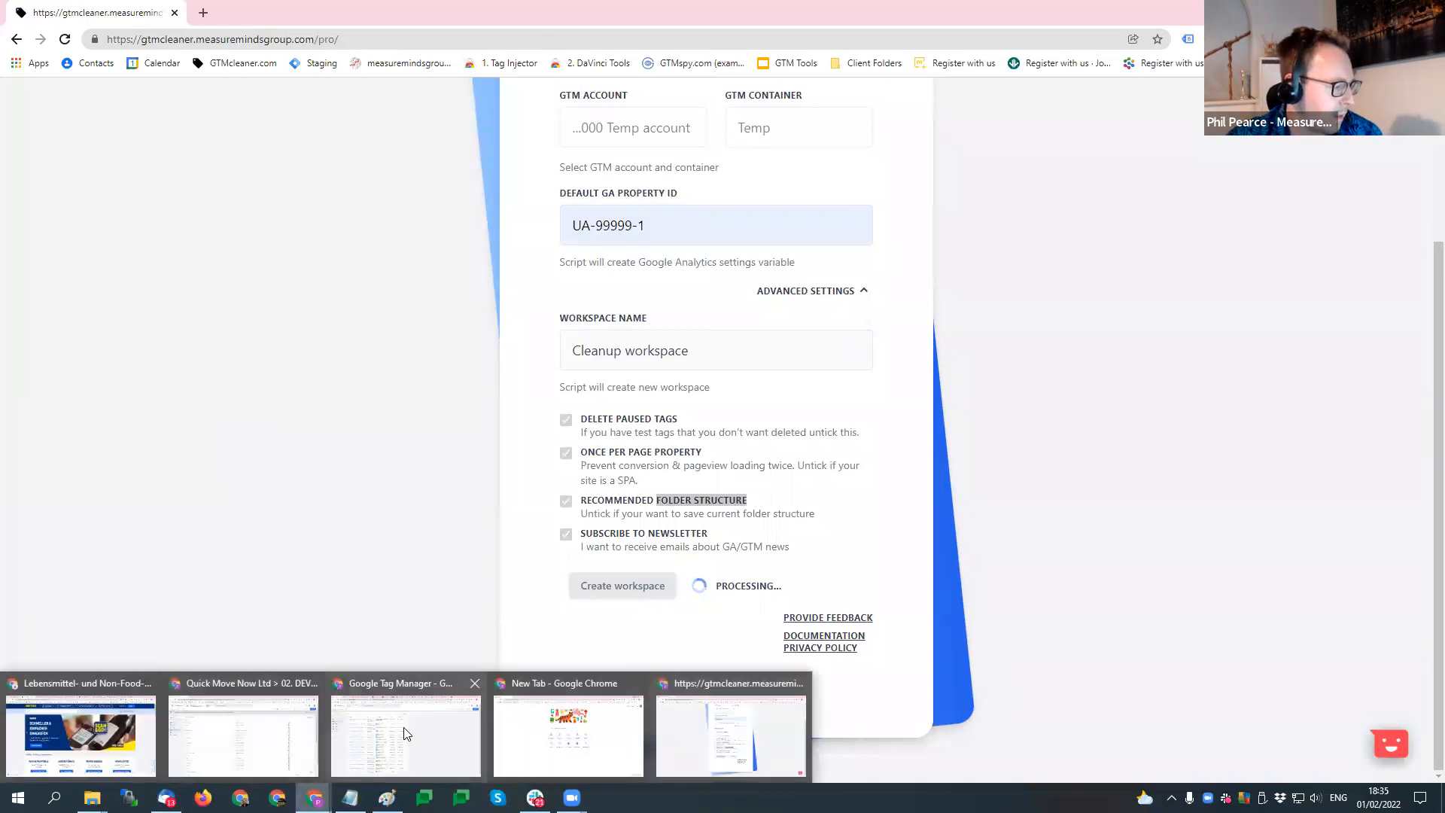
left_click(405, 734)
left_click(348, 39)
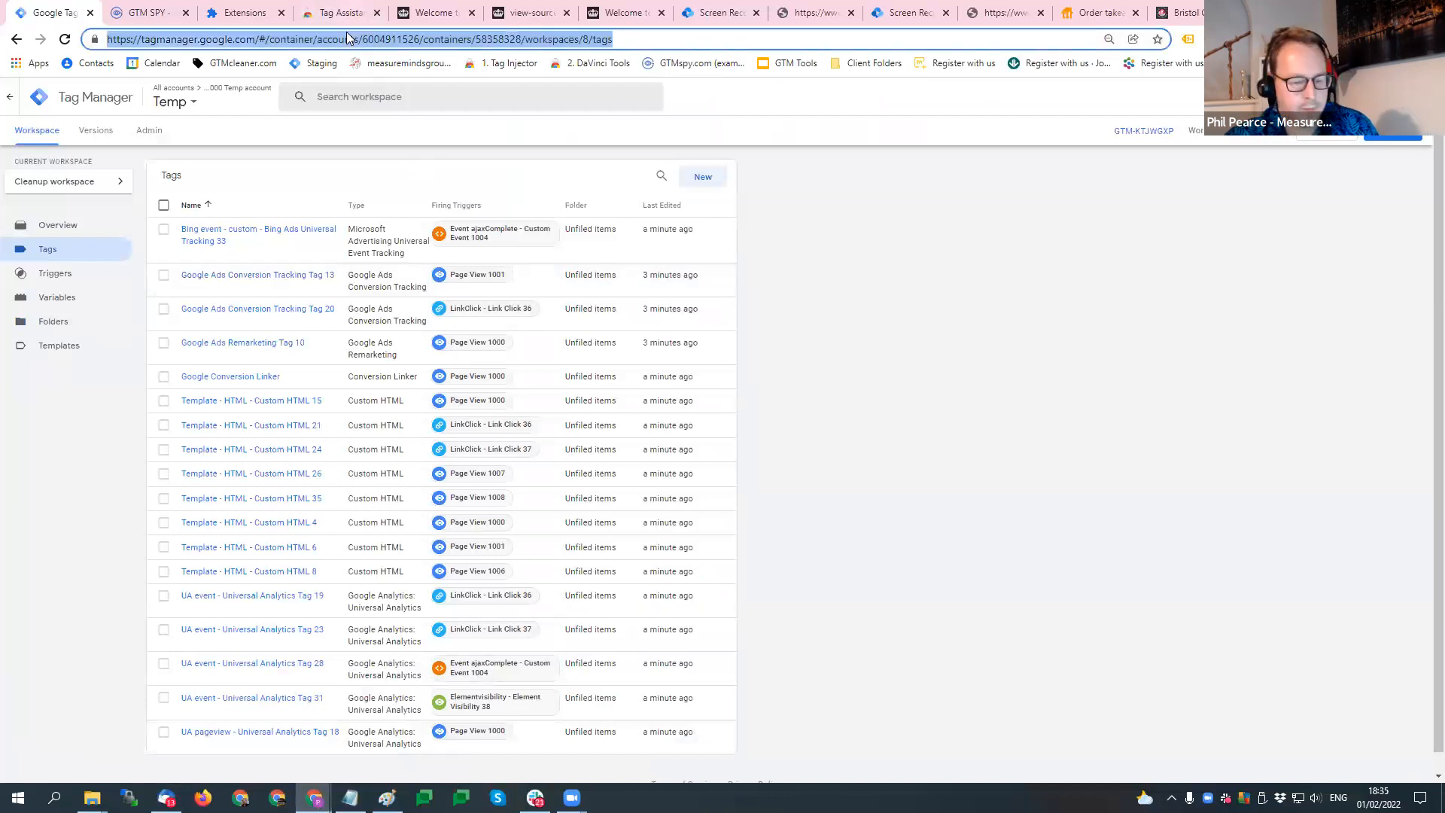
key("Return")
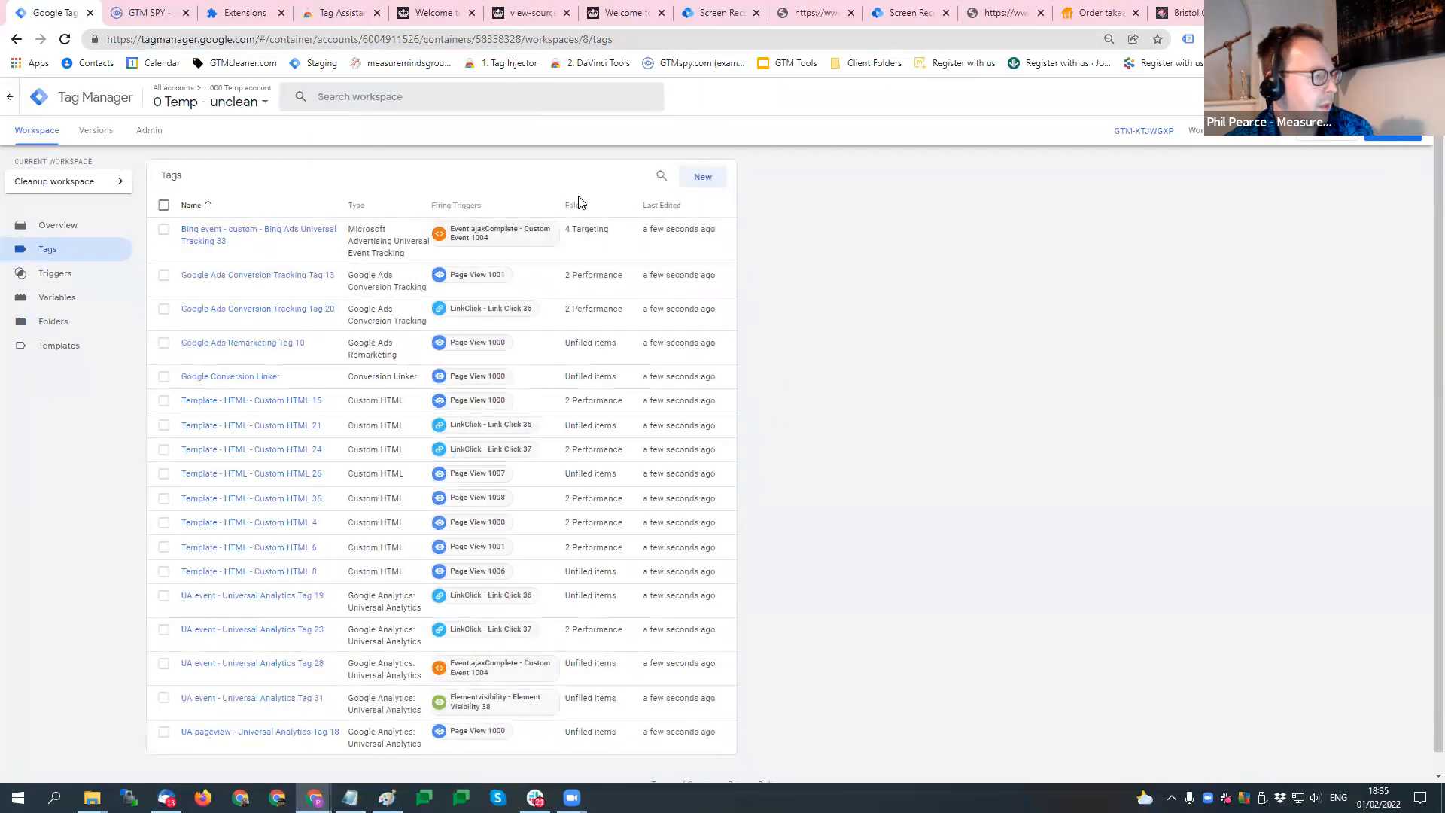
- Sort the tags by folder in ascending order and examine their folder assignments
left_click(599, 205)
scroll(779, 305, "down", 1)
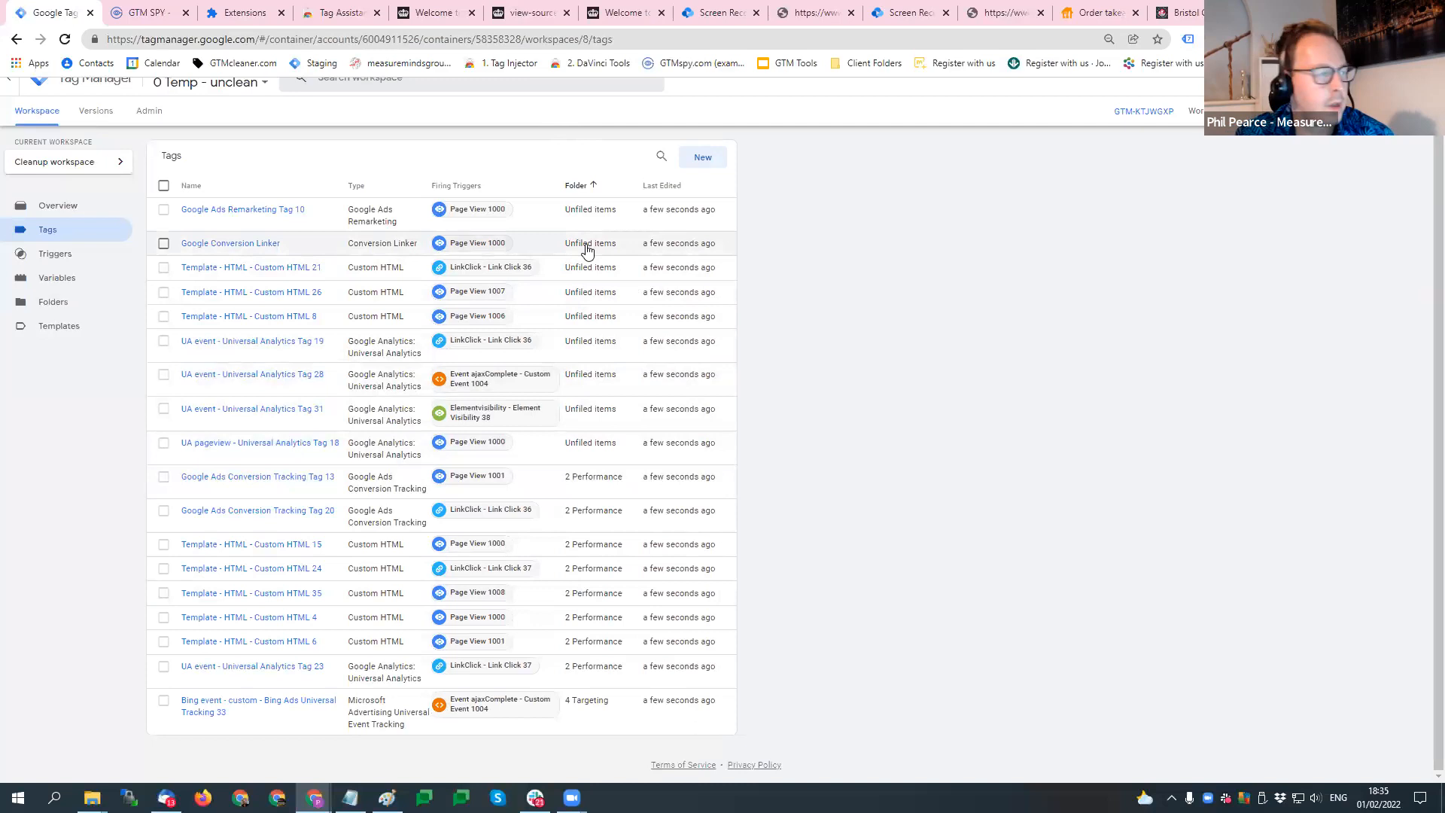
scroll(1159, 203, "up", 1)
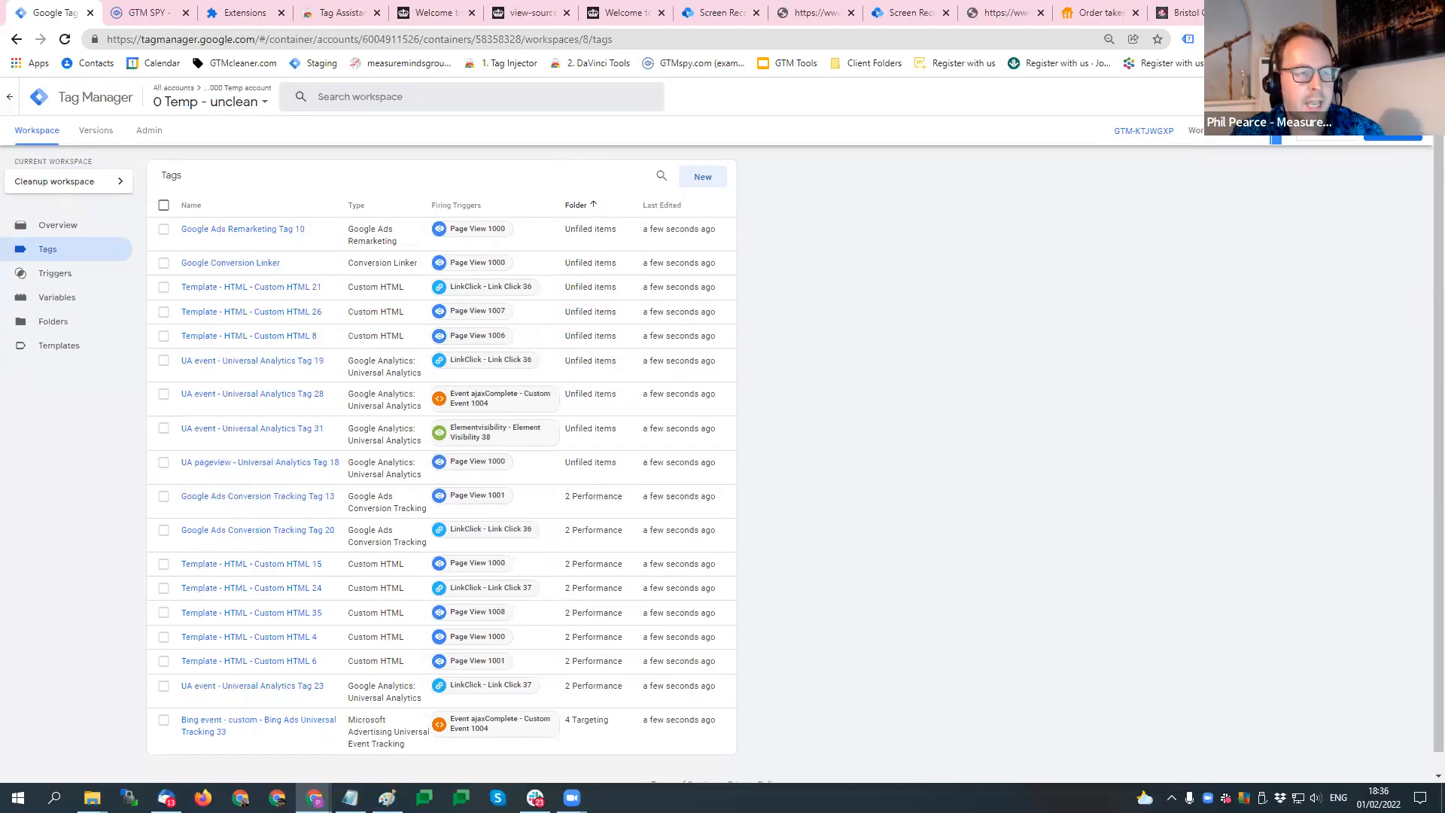
- Reload the tag list, and switch to the GTM Cleaner Pro window to check the cleanup status
left_click(271, 44)
key("Return")
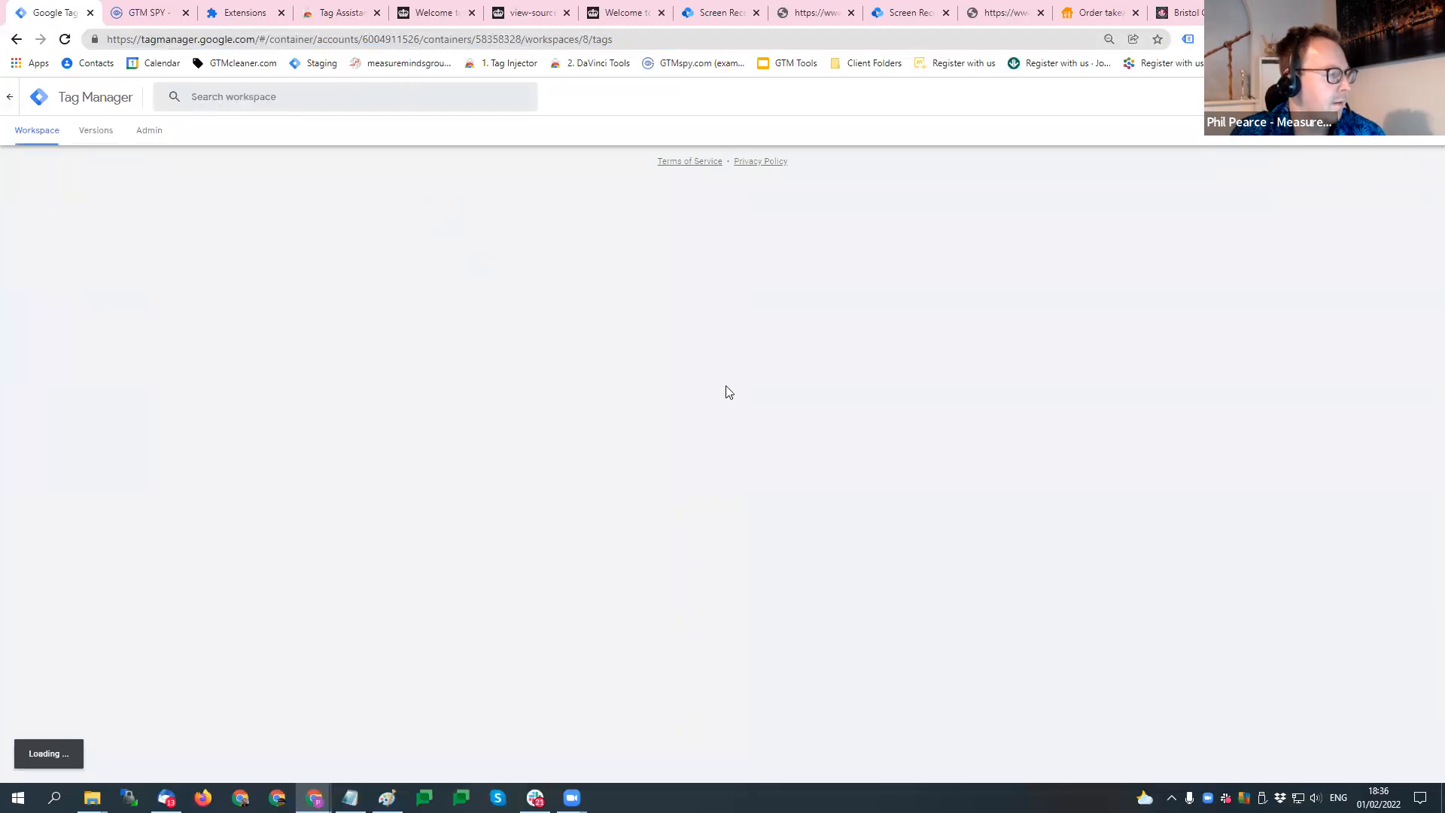
mouse_move(313, 797)
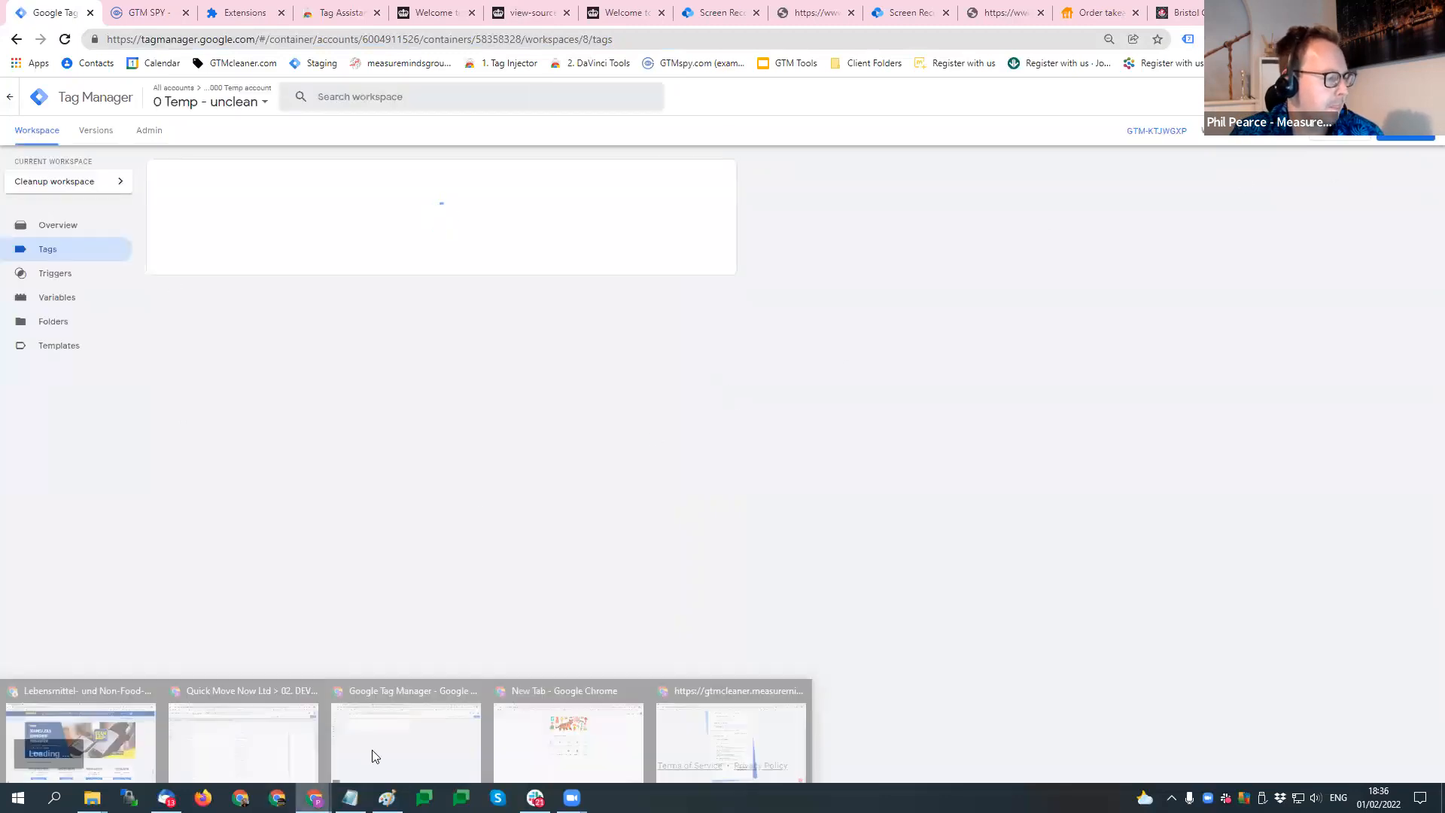
left_click(723, 727)
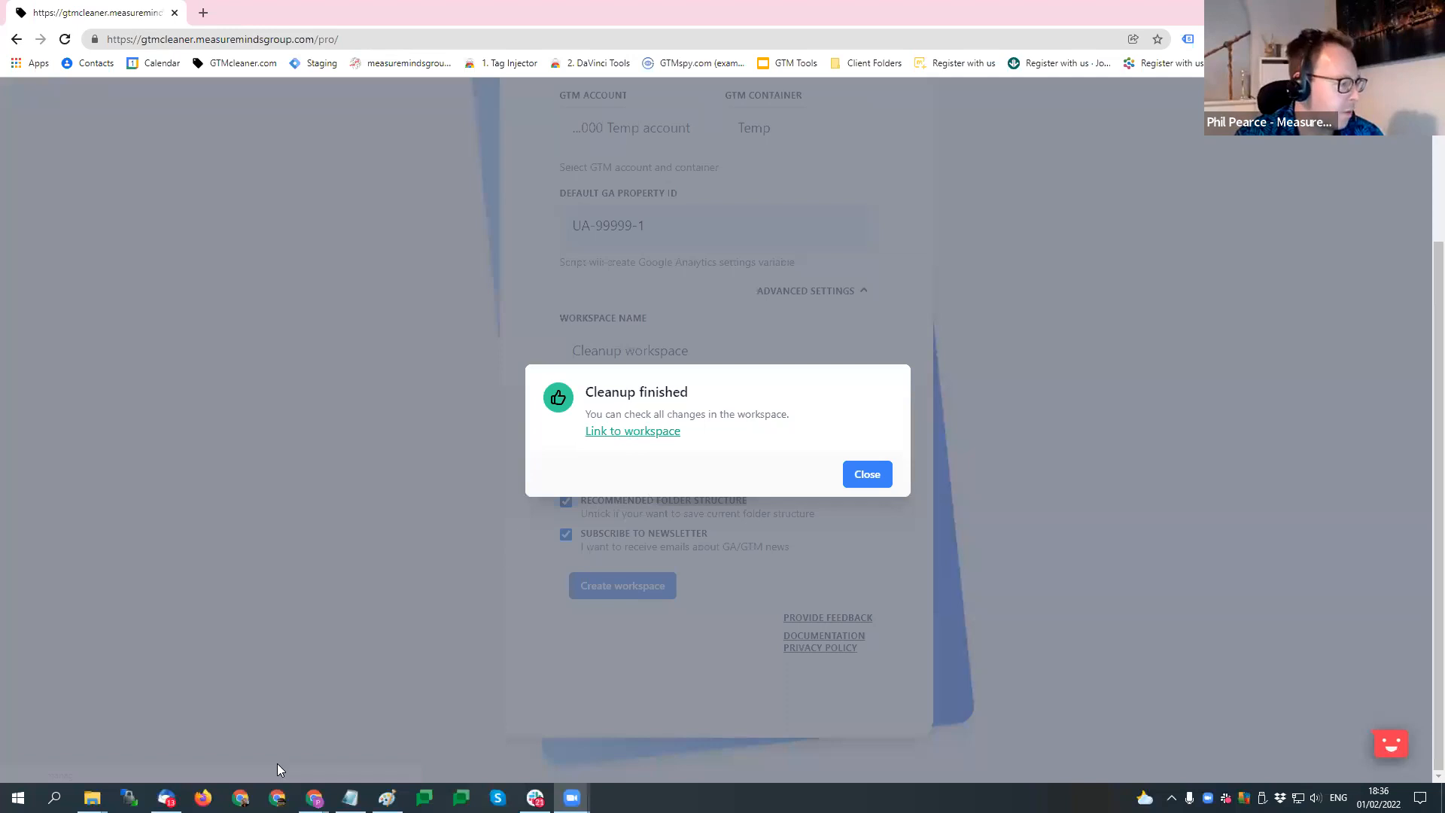
- Switch to the Google Tag Manager window and check the number of changes in the container's workspace list
mouse_move(315, 797)
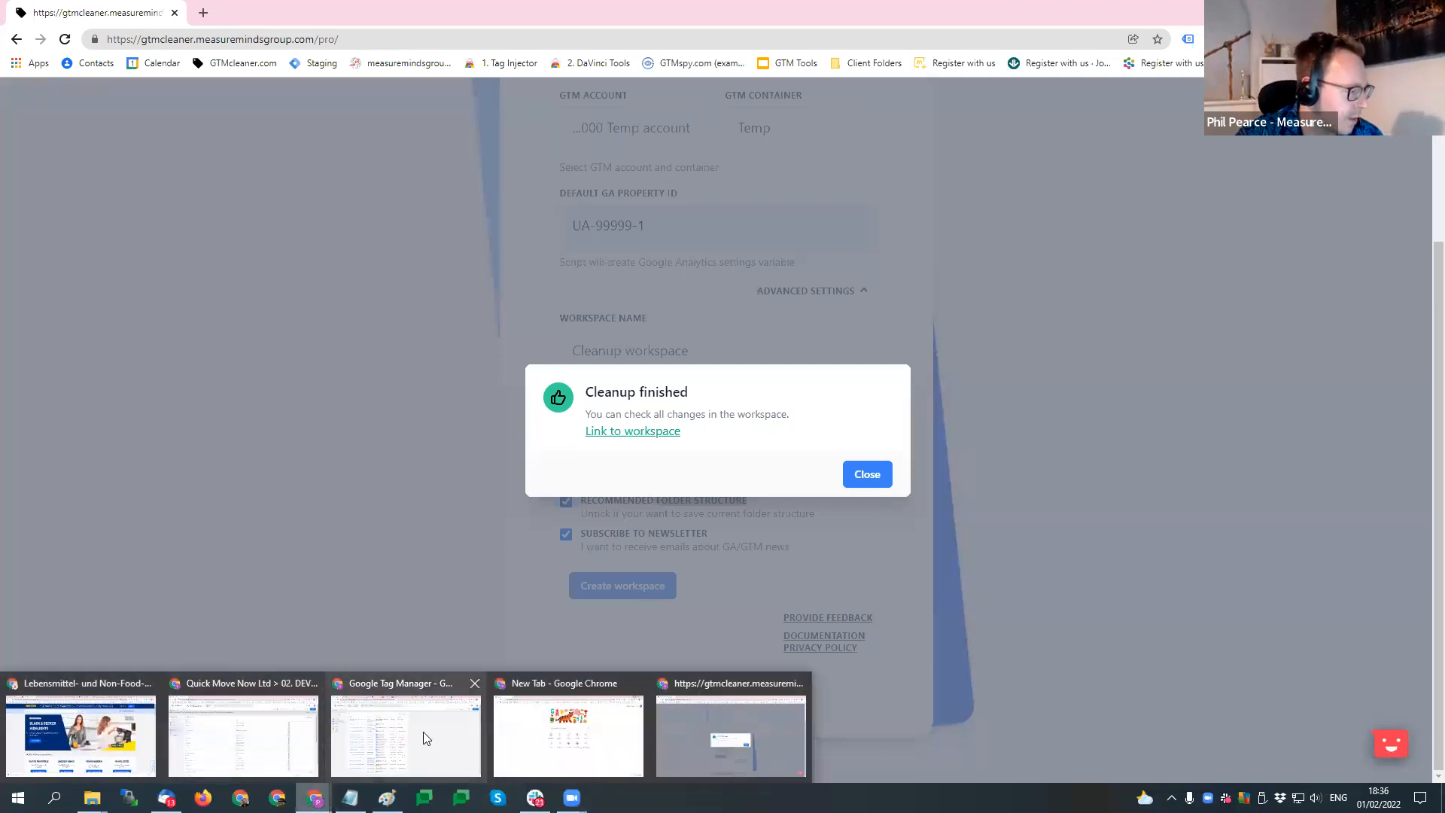
left_click(471, 743)
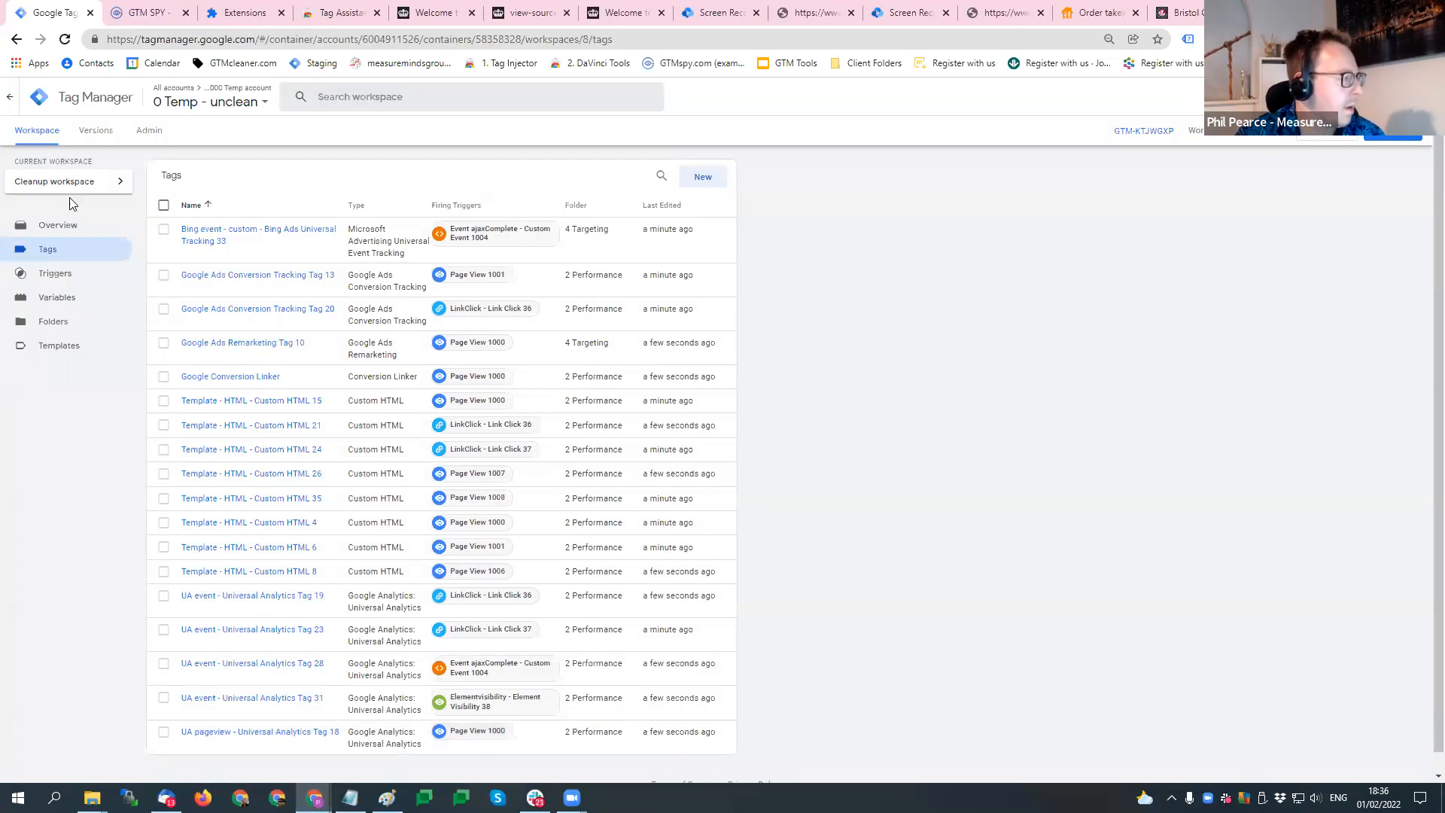
left_click(123, 183)
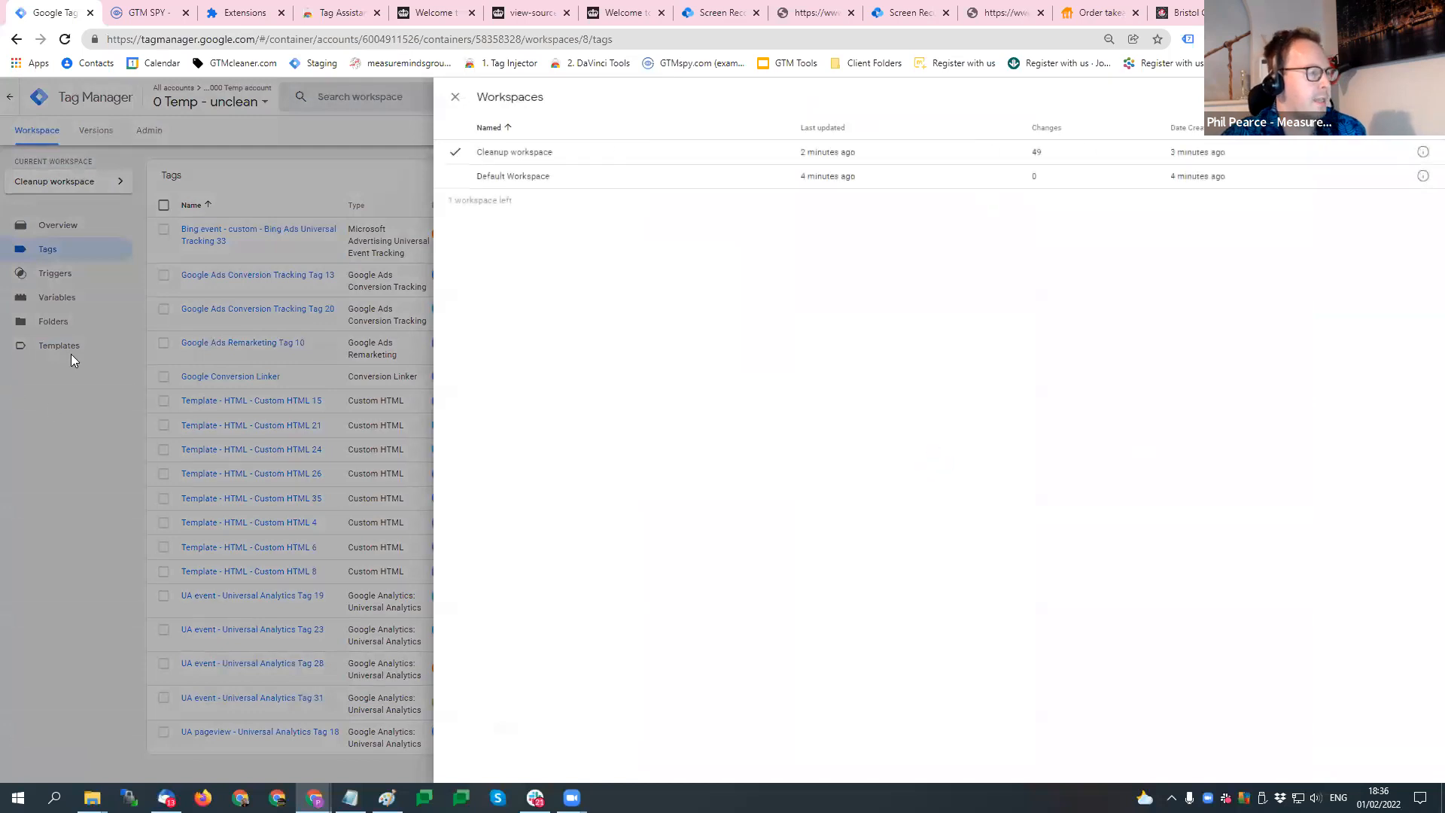
left_click(1056, 165)
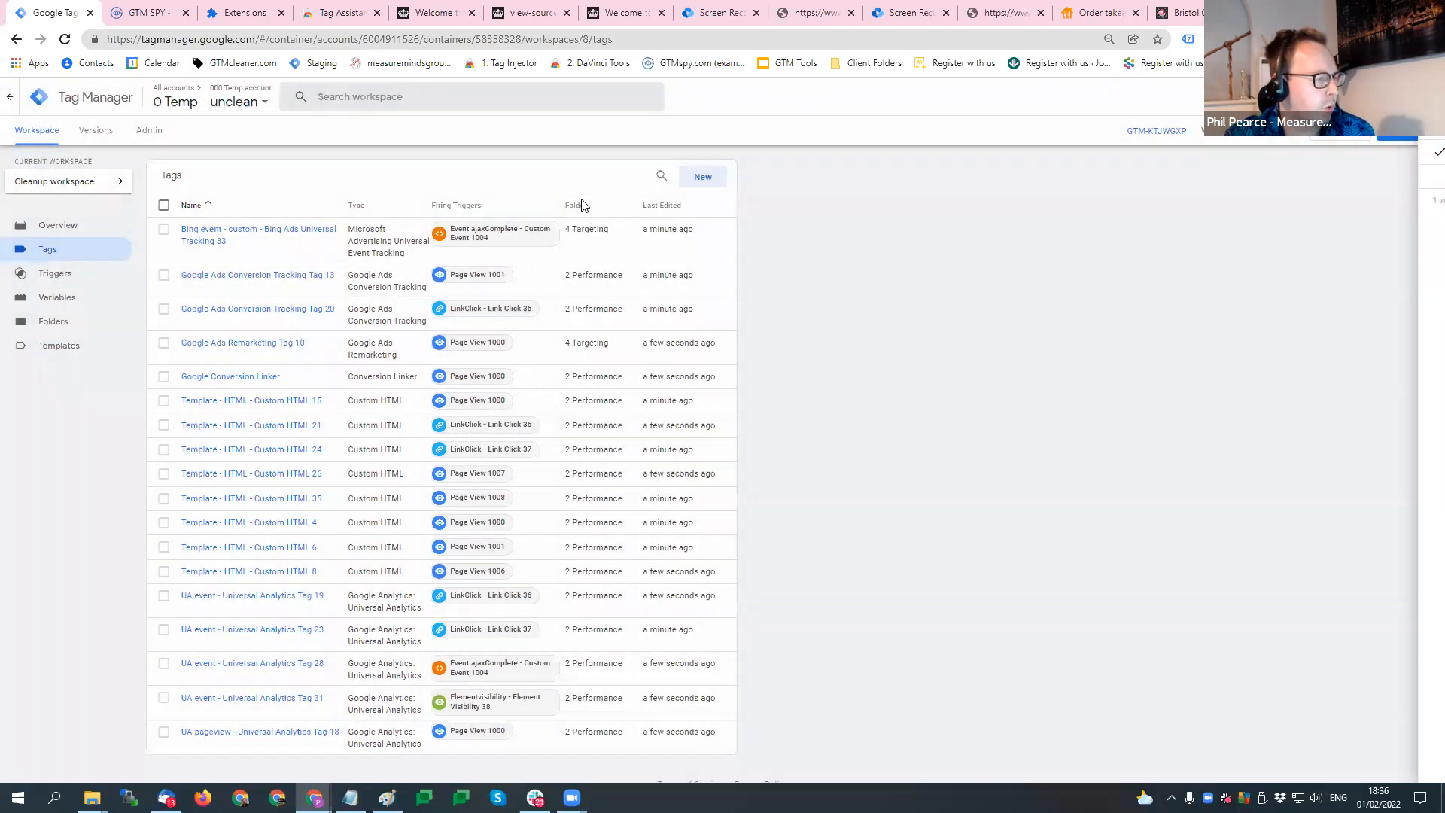
- Sort the refreshed tag list by folder in ascending order and review which folder each tag is in
left_click(587, 208)
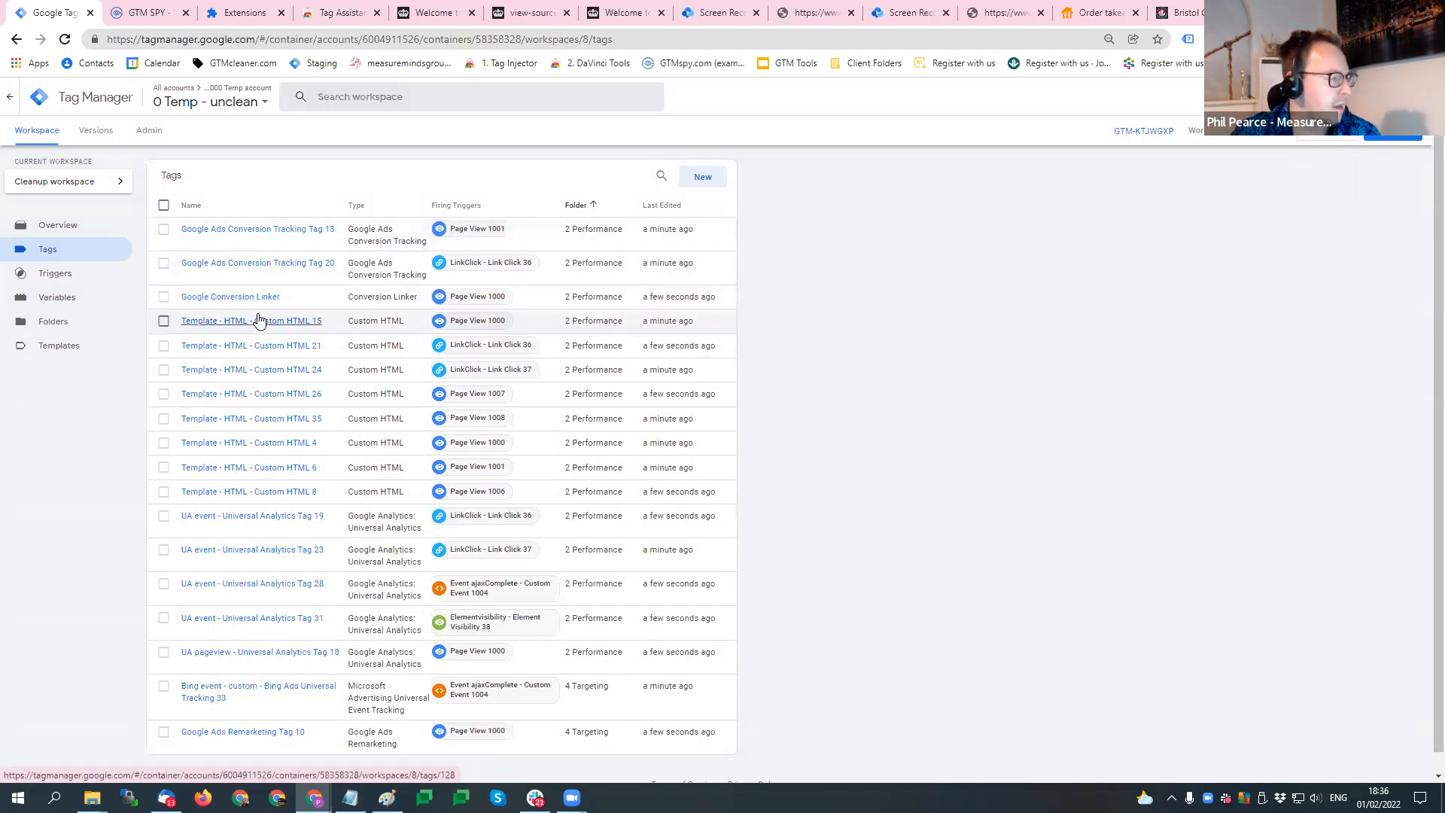
scroll(451, 602, "down", 1)
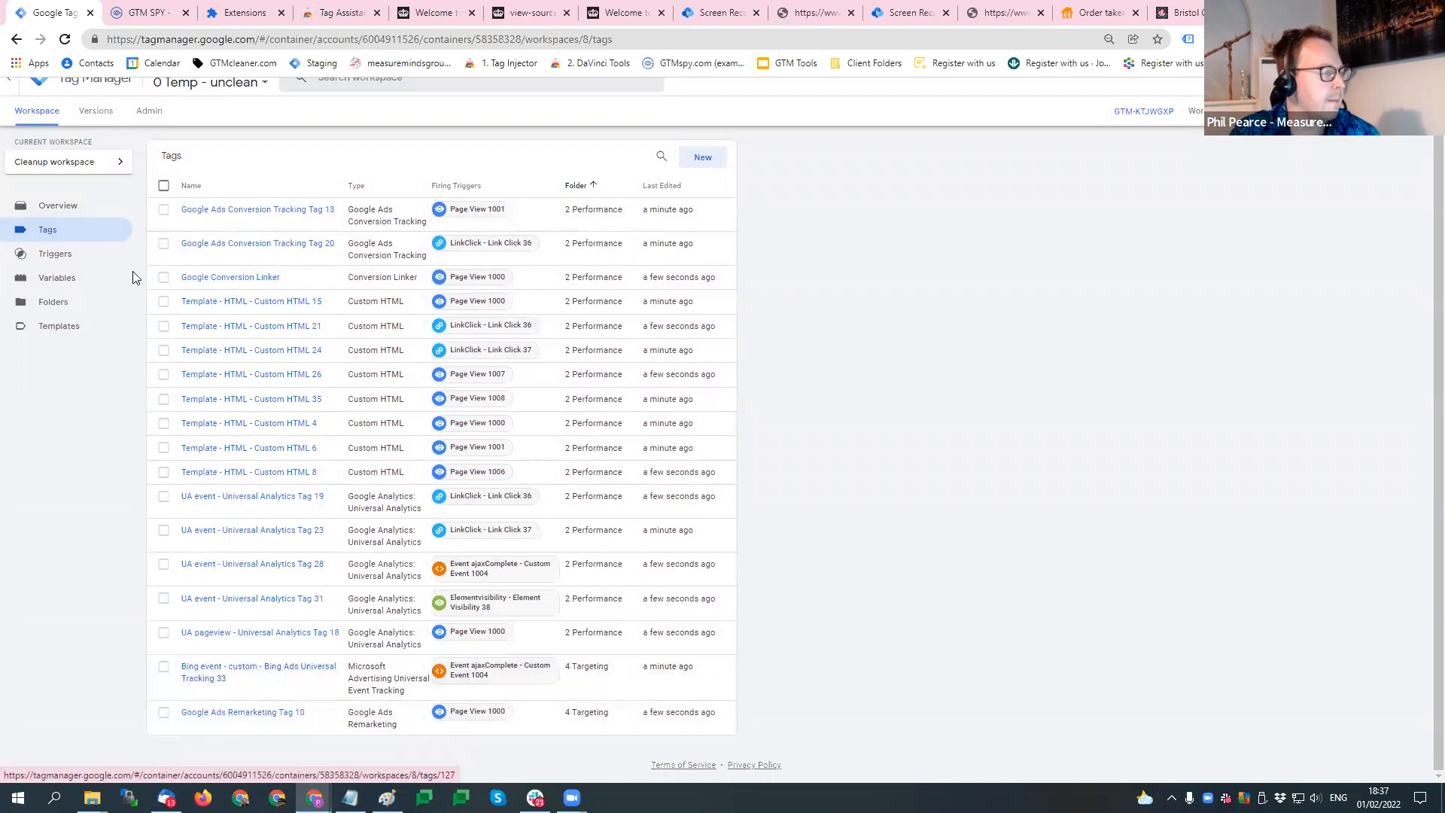
scroll(526, 301, "up", 1)
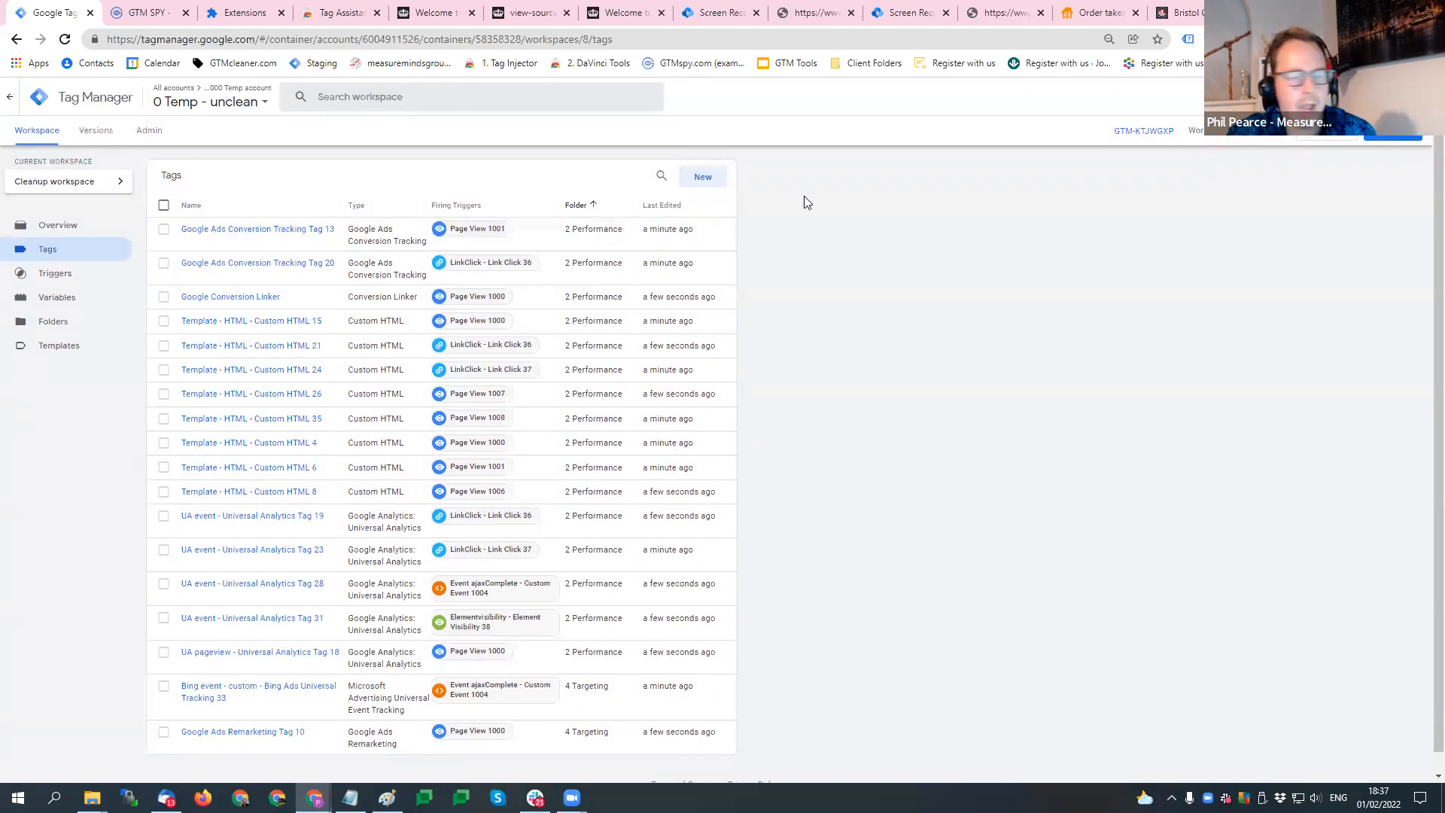
left_click(94, 192)
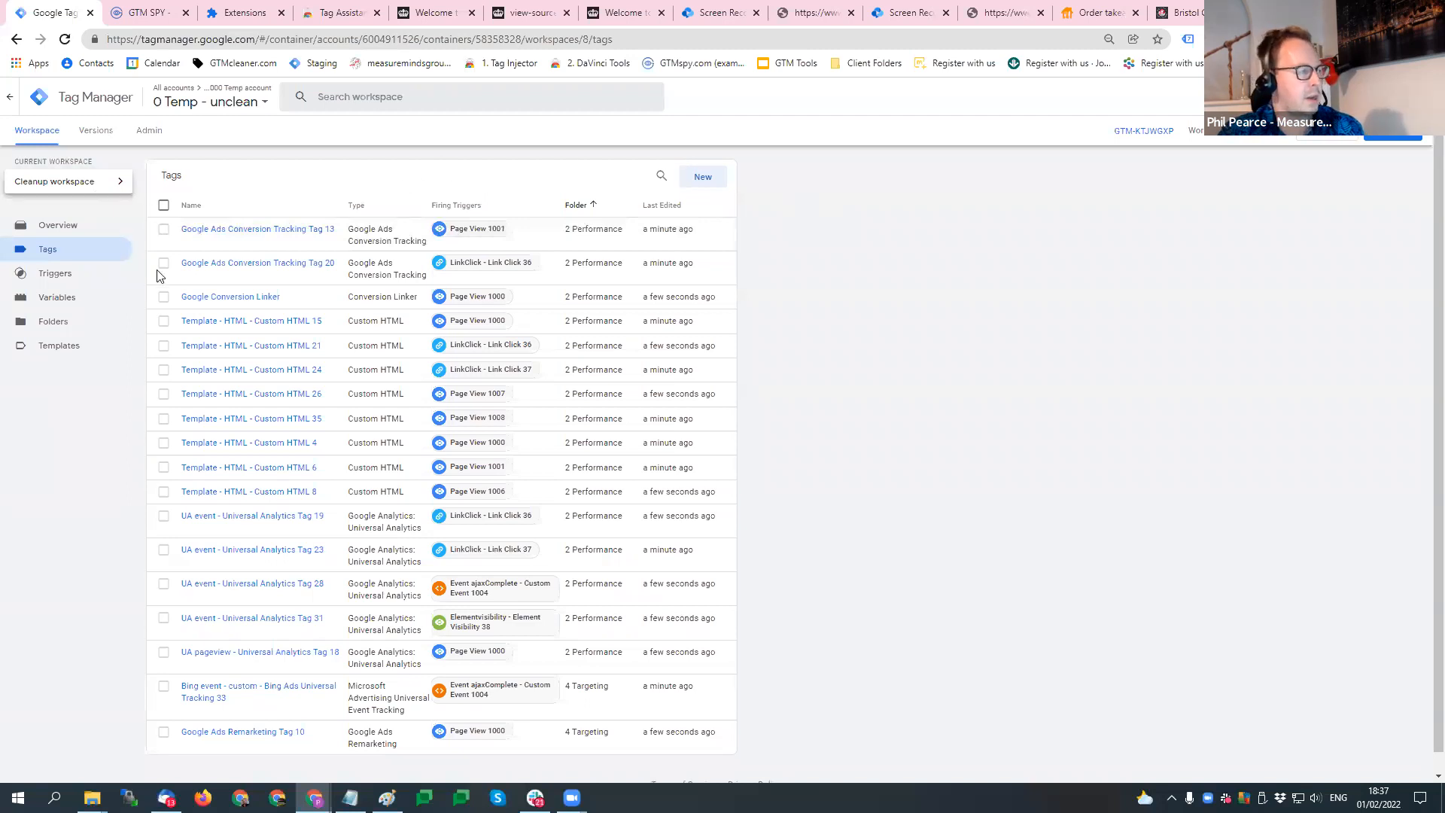
left_click(36, 507)
left_click(1409, 133)
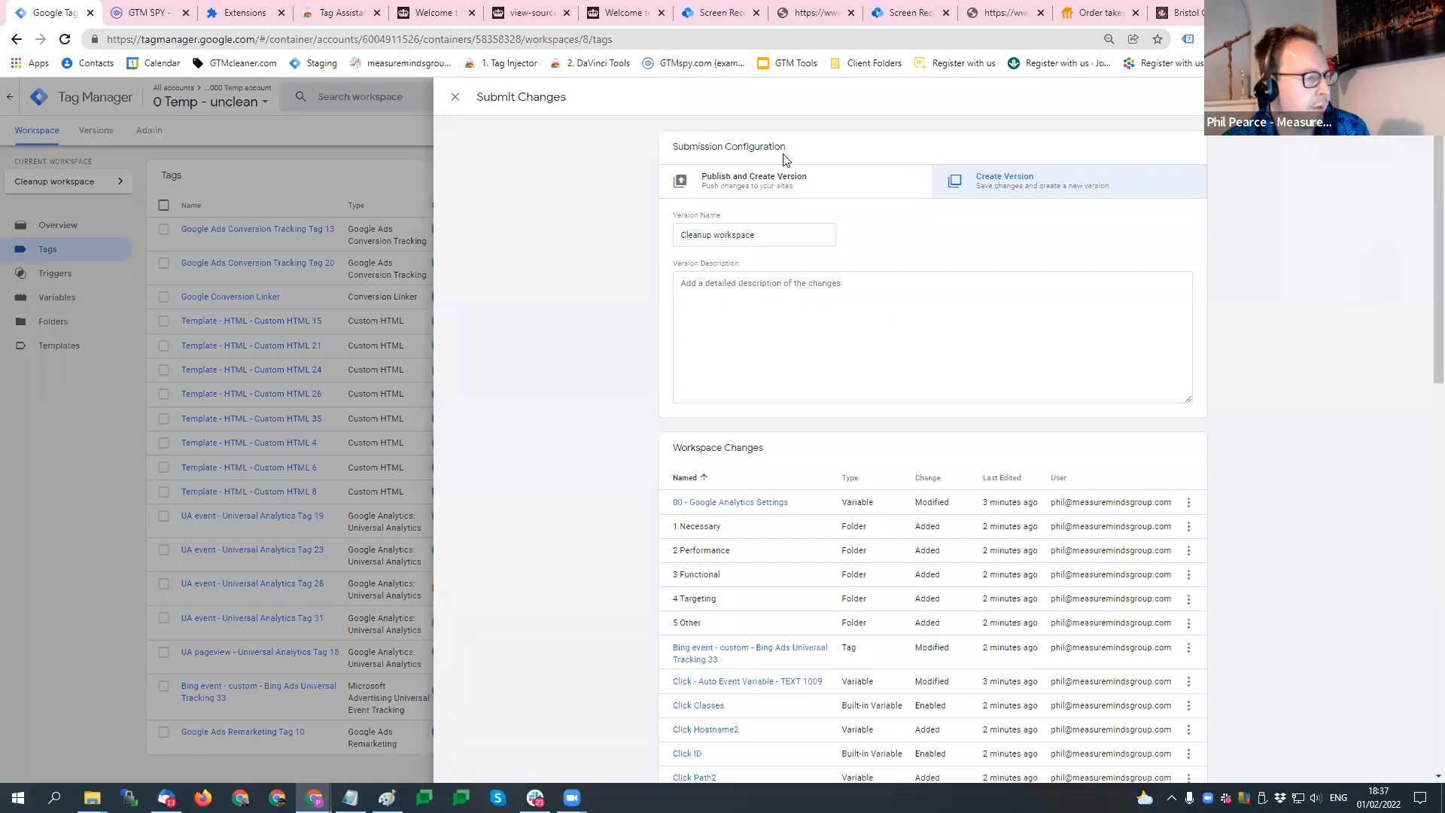
left_click(77, 399)
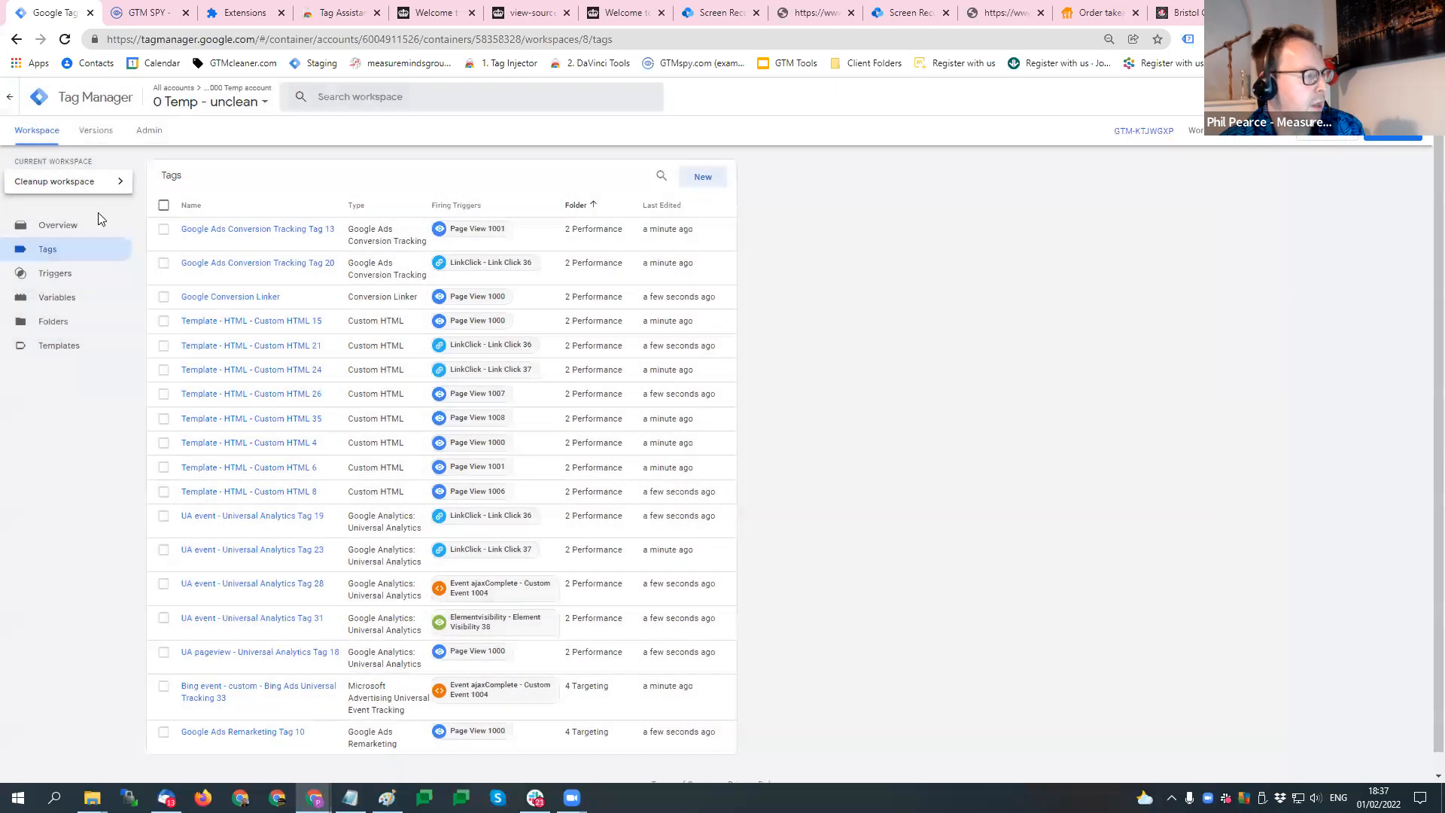
- Open the Cleanup workspace's details from the workspace list, examine its changes, and return to the tag list
left_click(118, 183)
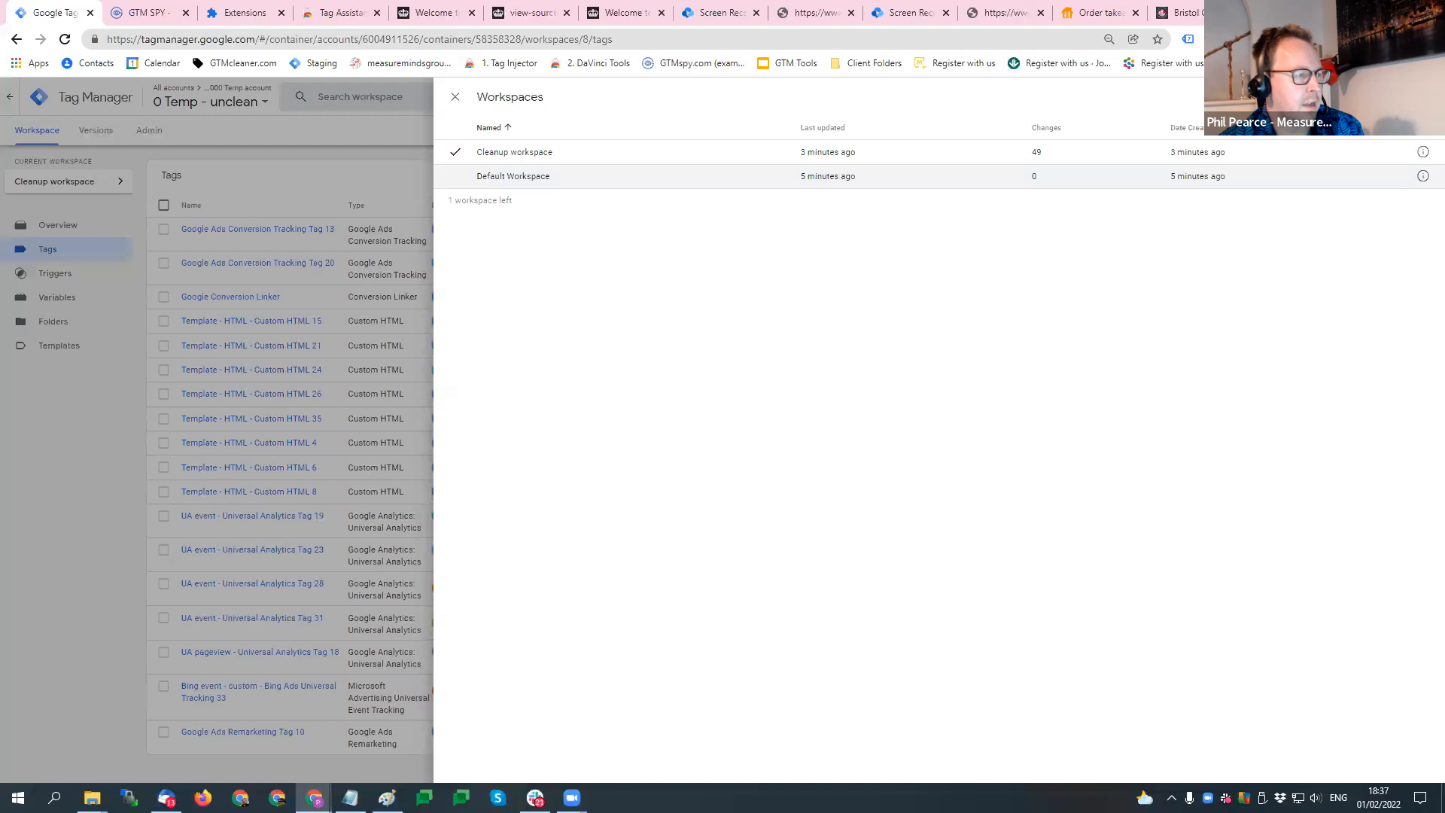
left_click(1423, 152)
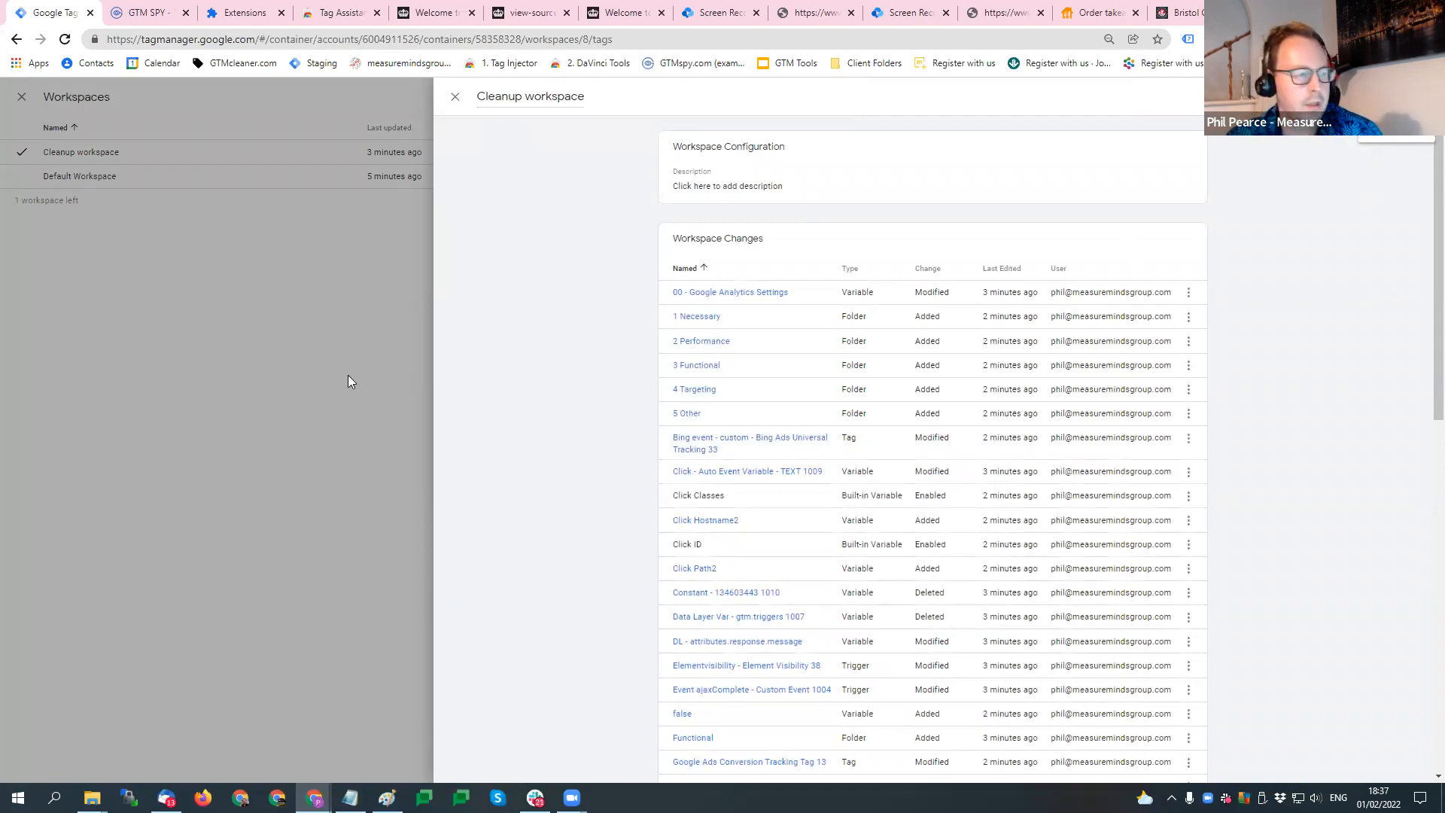
left_click(454, 99)
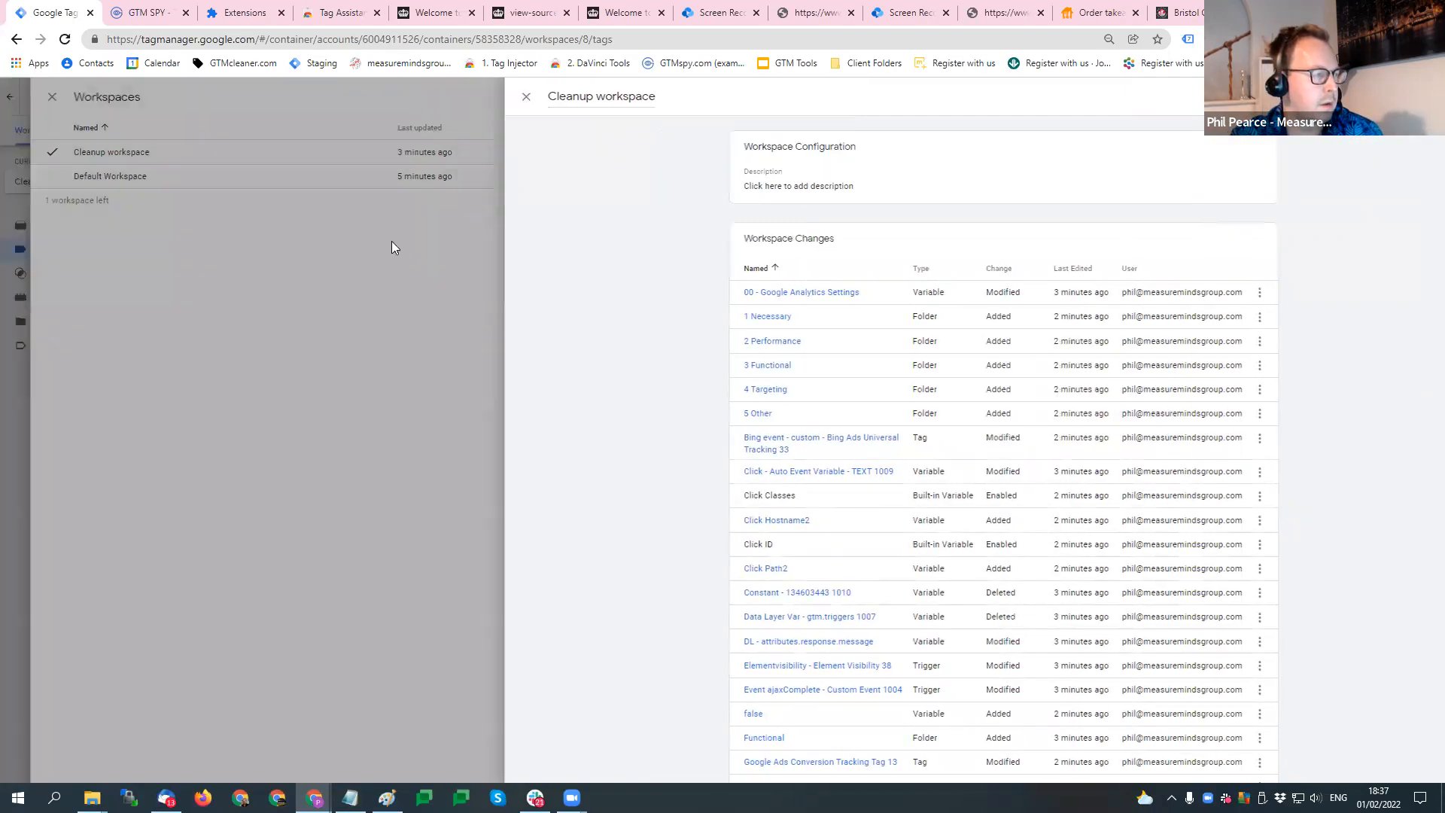
left_click(51, 435)
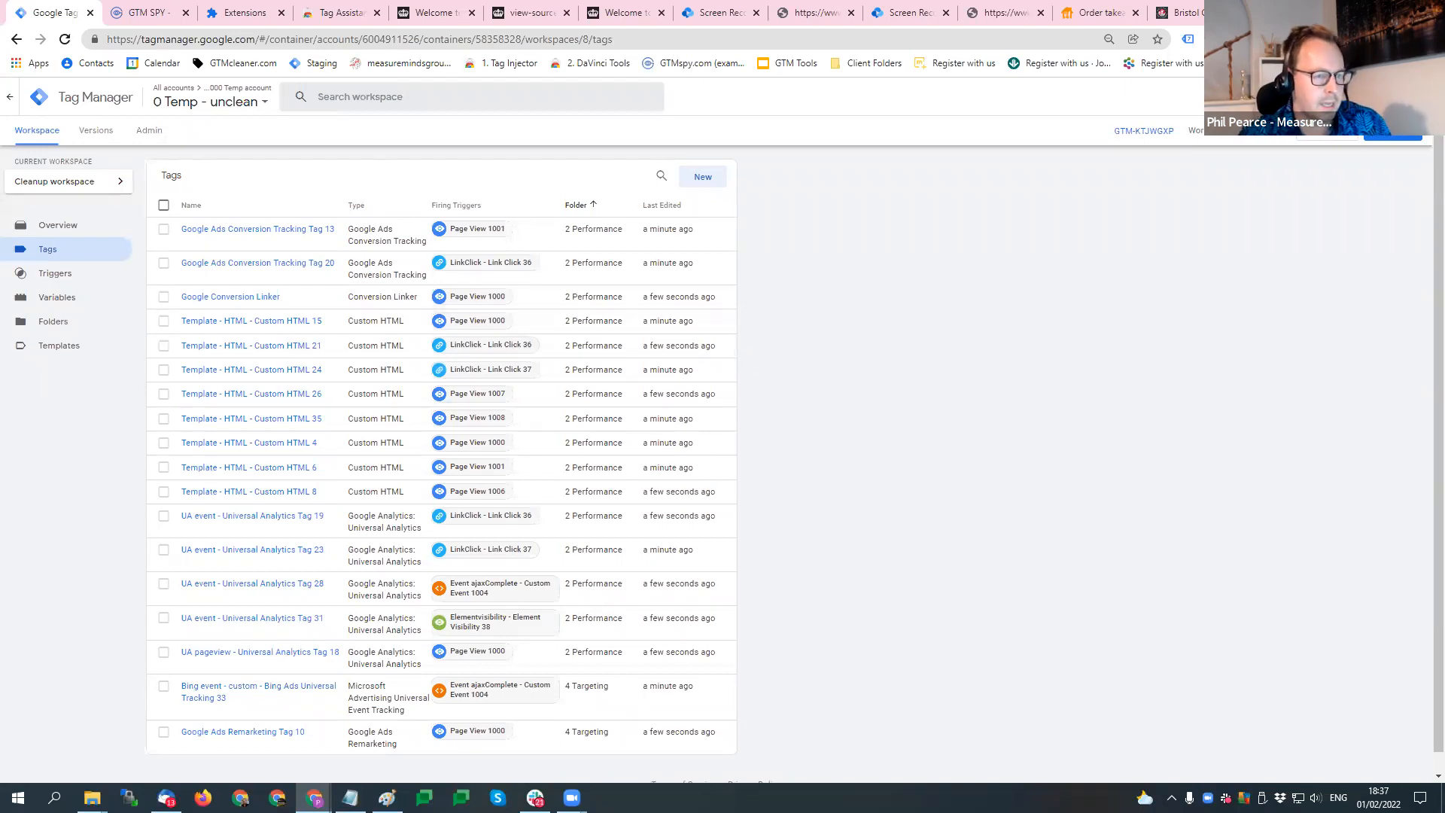
- Submit the workspace changes as a new container version named Cleanup workspace, without publishing it
left_click(1392, 134)
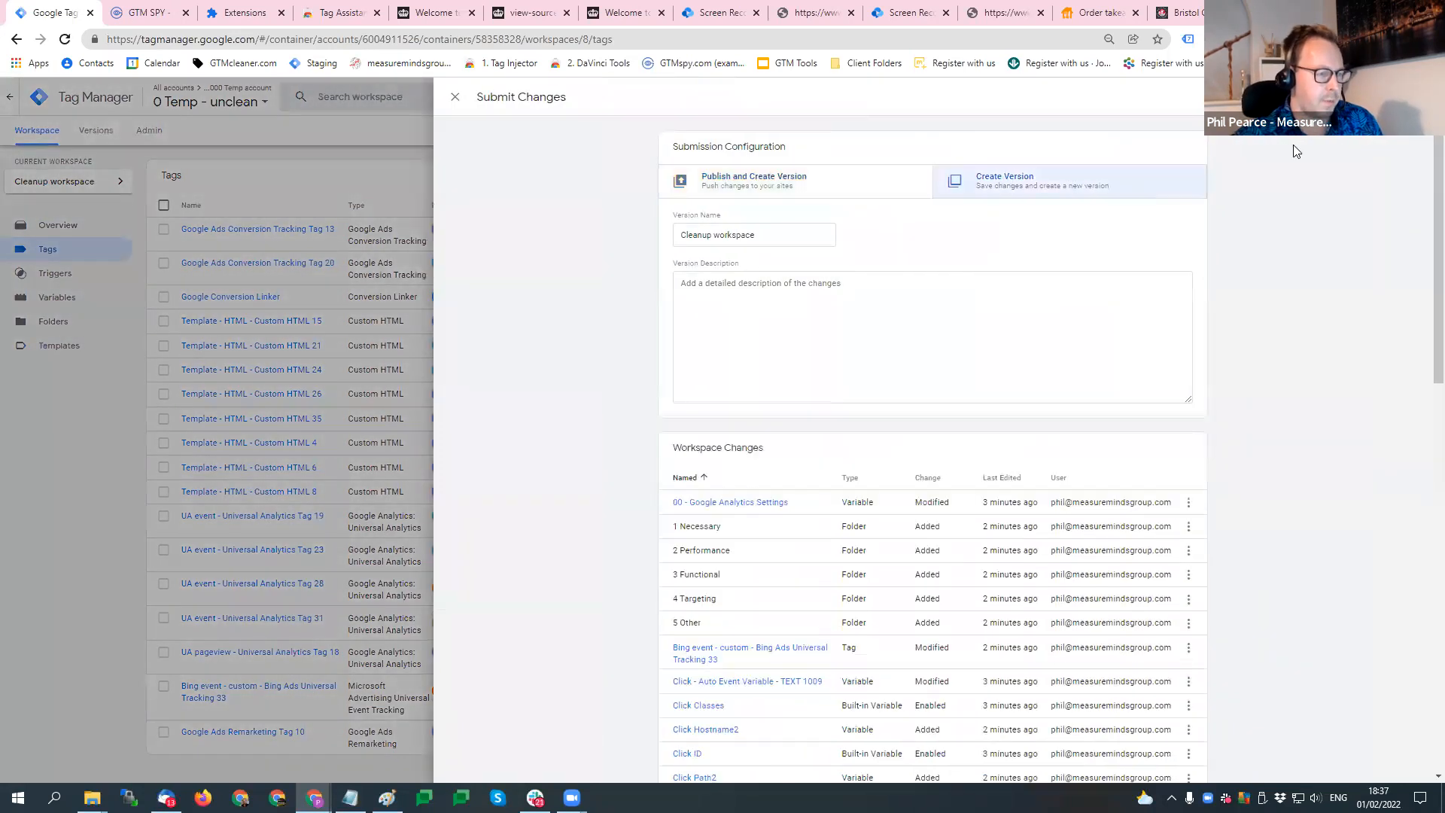
left_click(1405, 97)
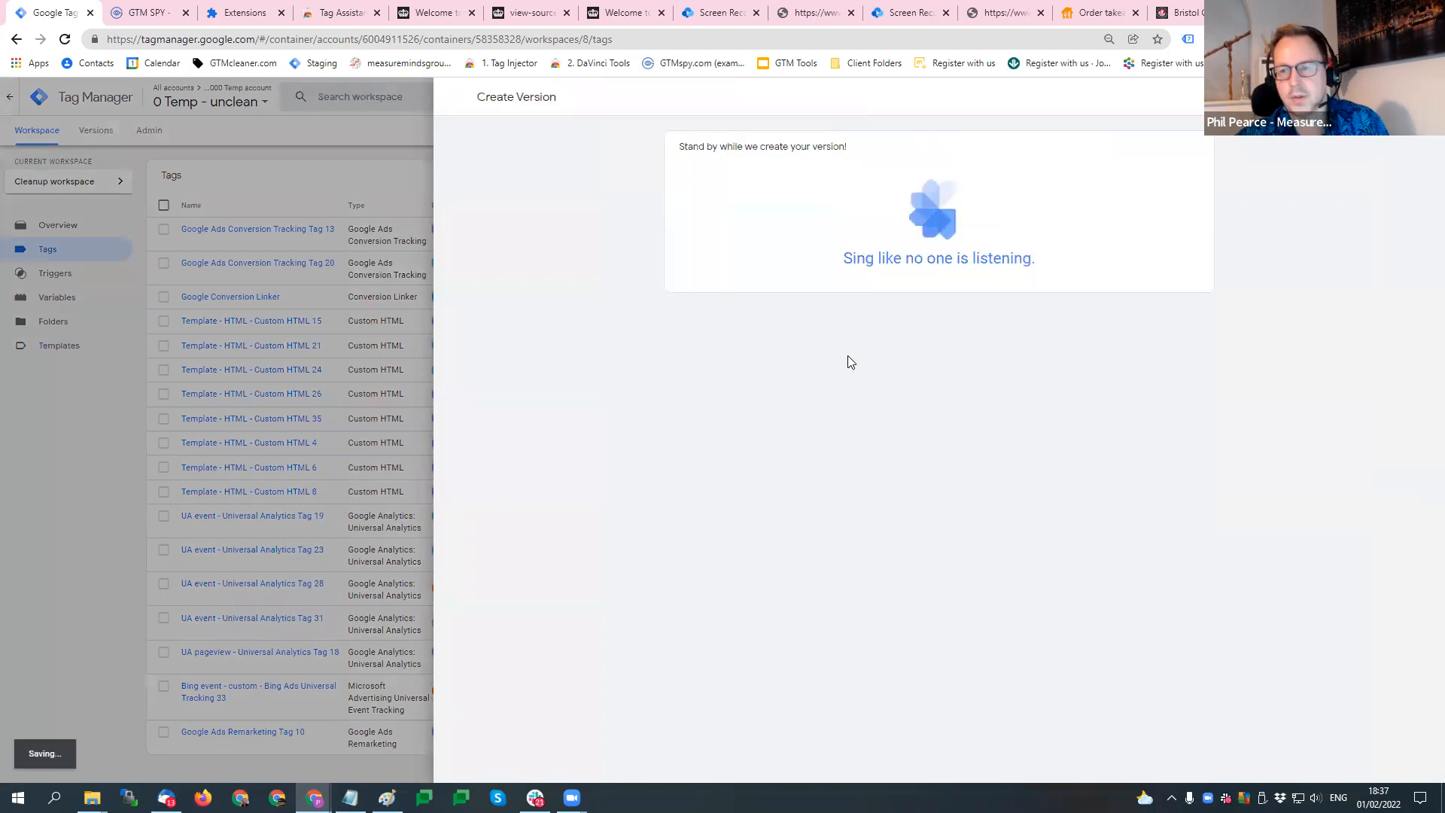